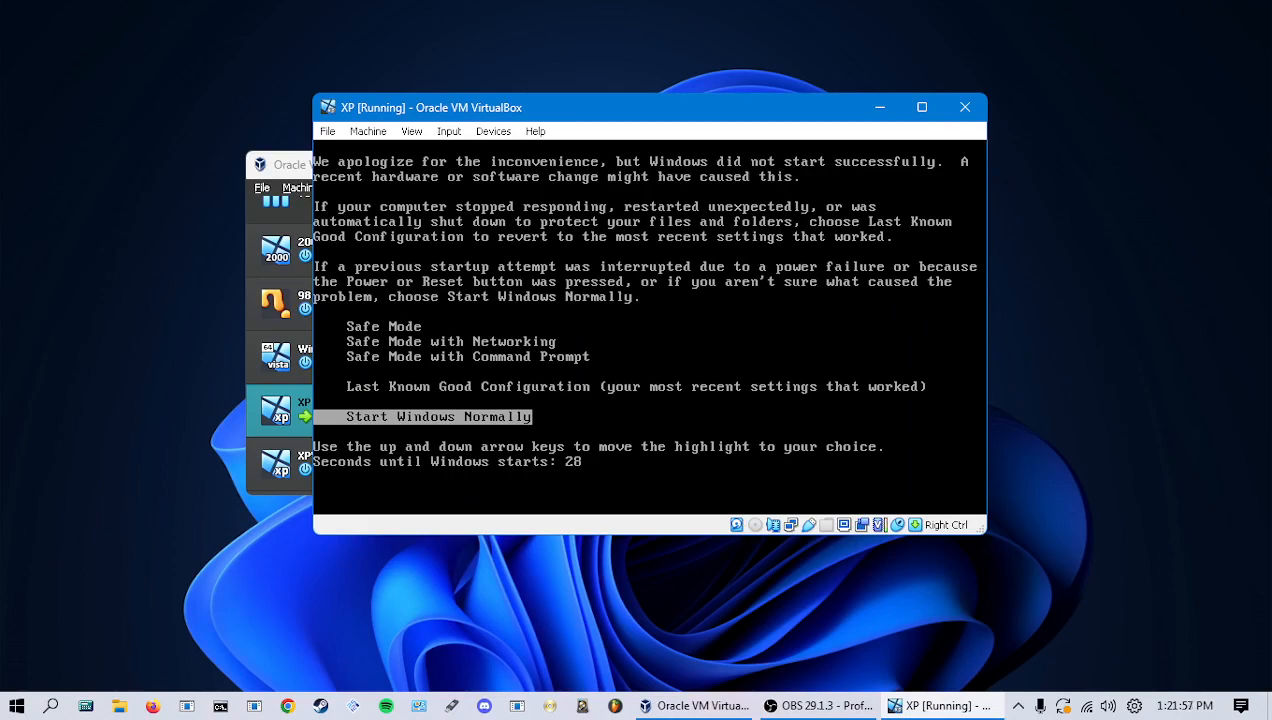
Step: Boot the XP virtual machine with Start Windows Normally and log on to the preset user account
key(Return)
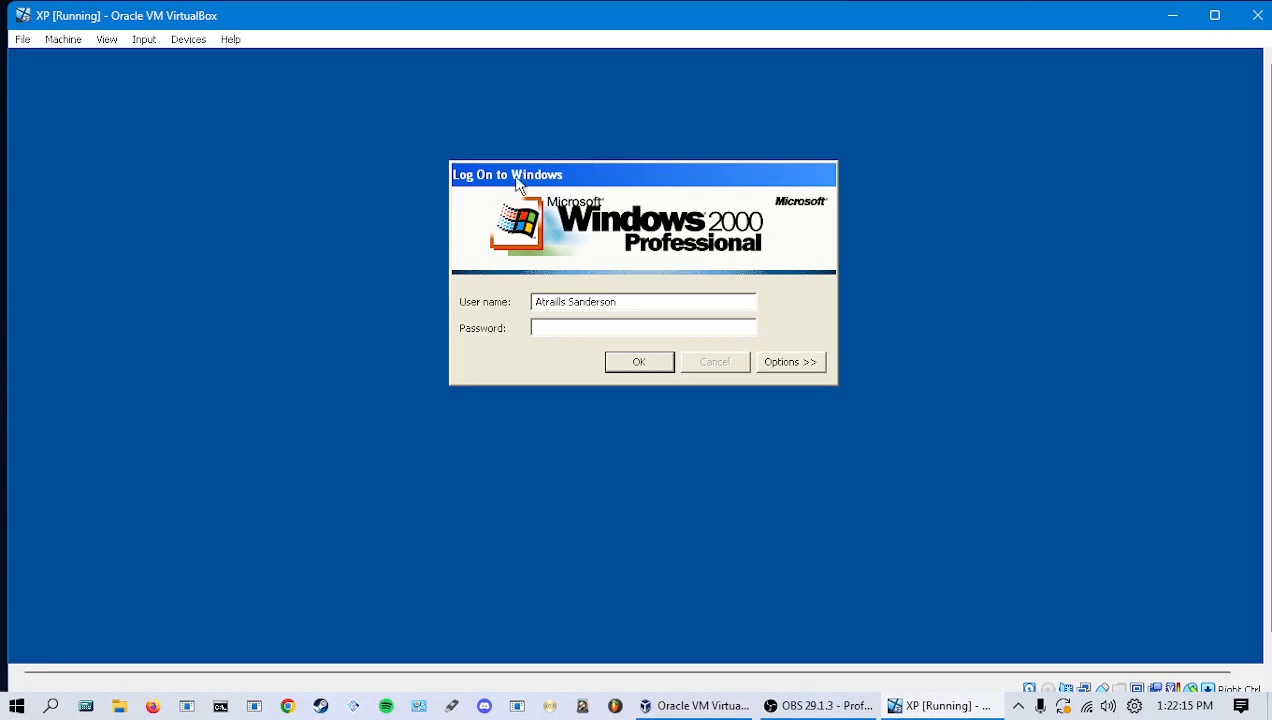
click(639, 363)
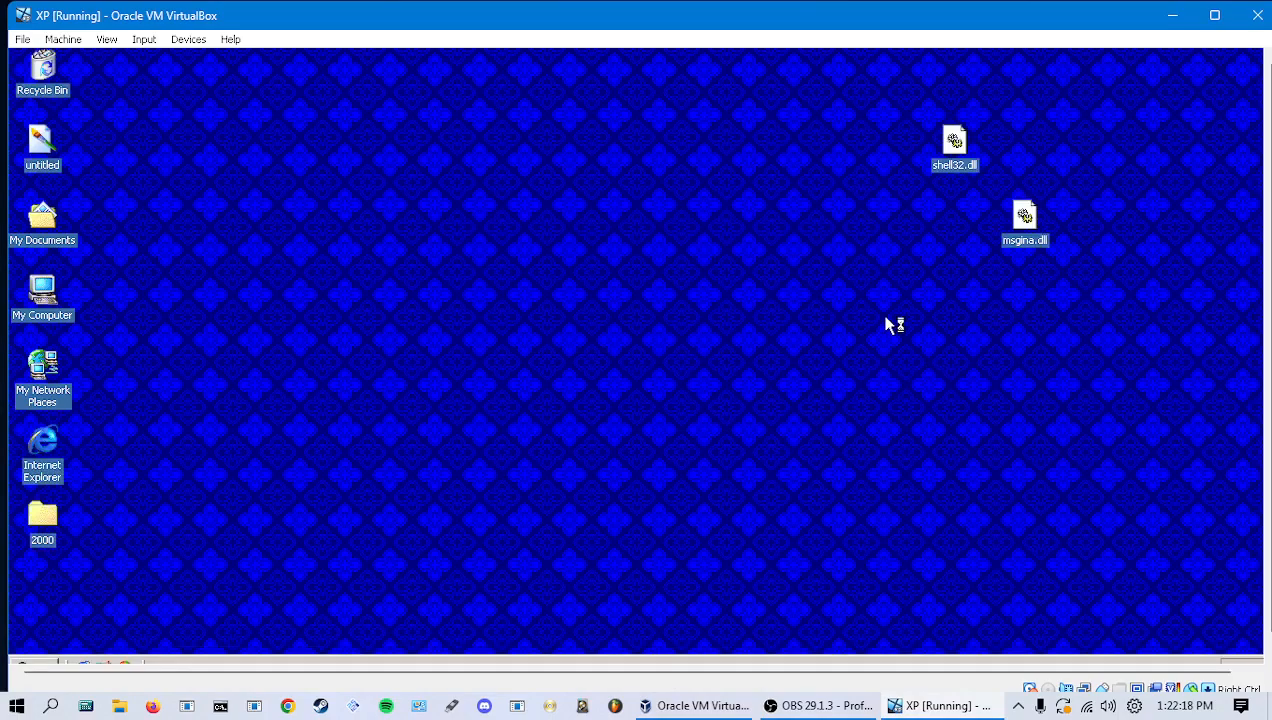
Step: Open the properties of My Computer to view the system's general information
right_click(38, 300)
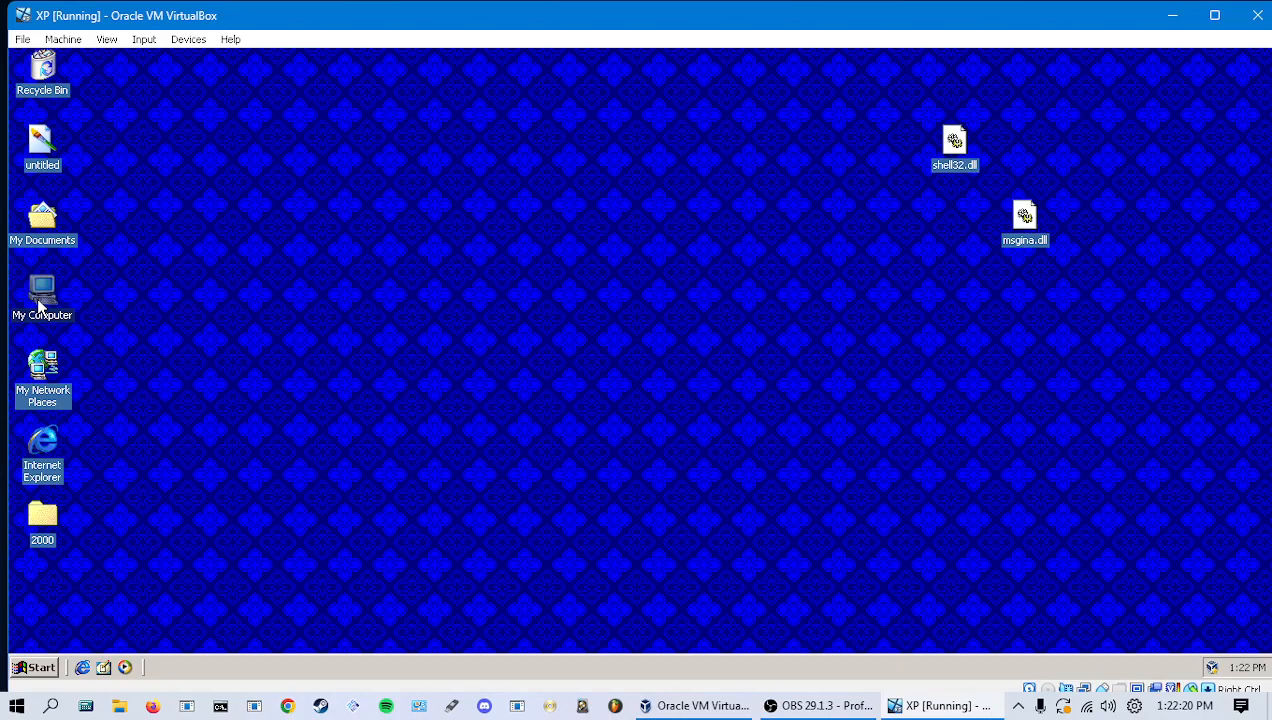
click(113, 495)
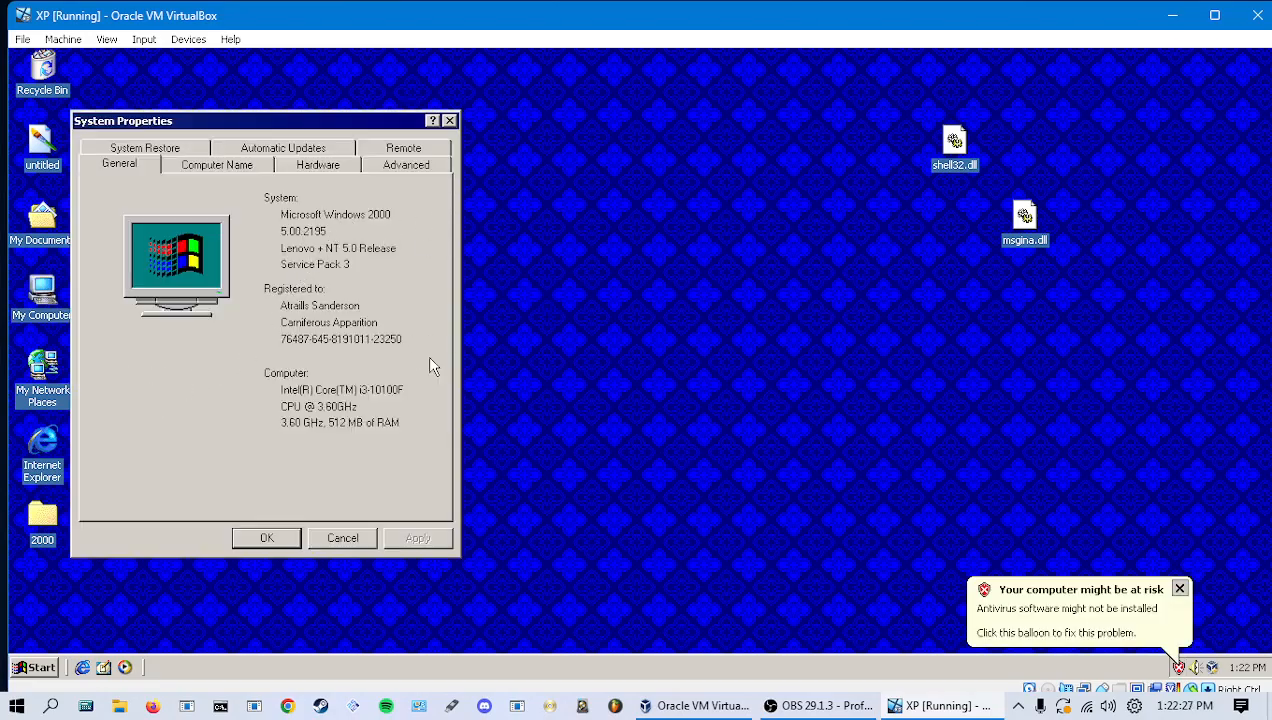
key(super+r)
text(w)
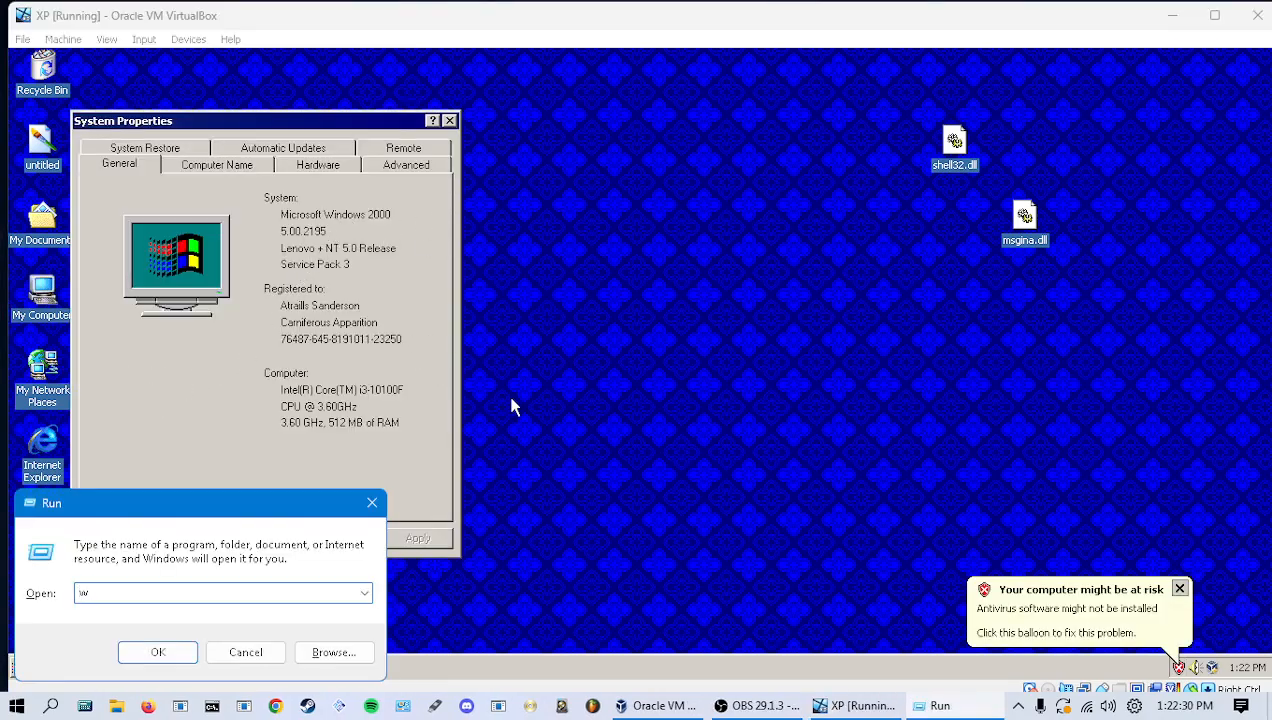
click(371, 502)
Step: Switch the virtual machine to full-screen mode and view the guest's About Windows version dialog beside System Properties
click(106, 39)
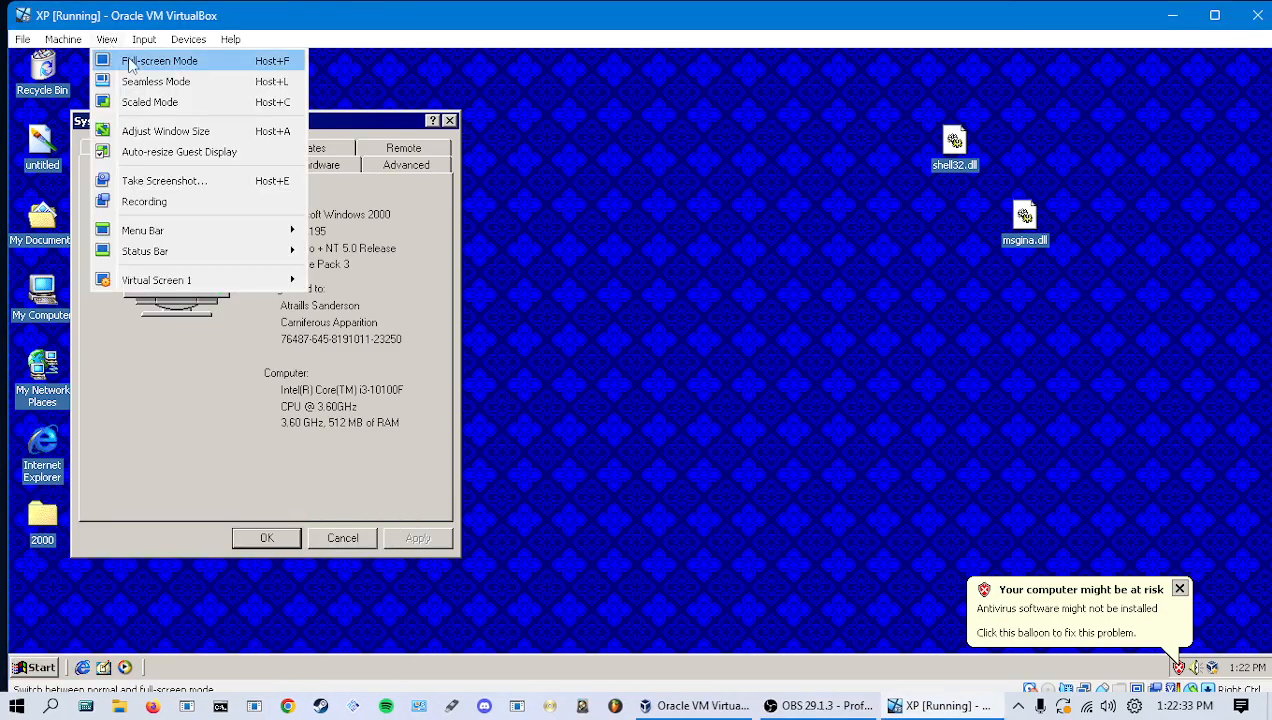
click(140, 57)
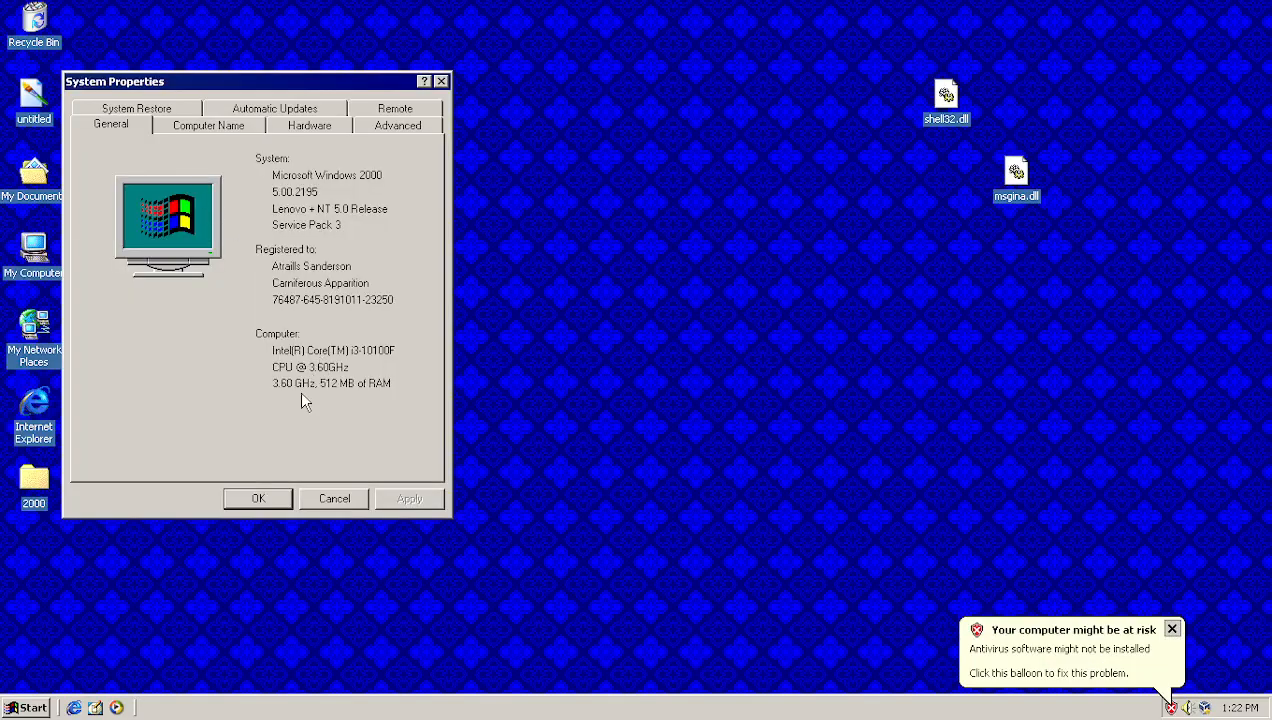
key(super+r)
text(w)
key(Down)
key(Return)
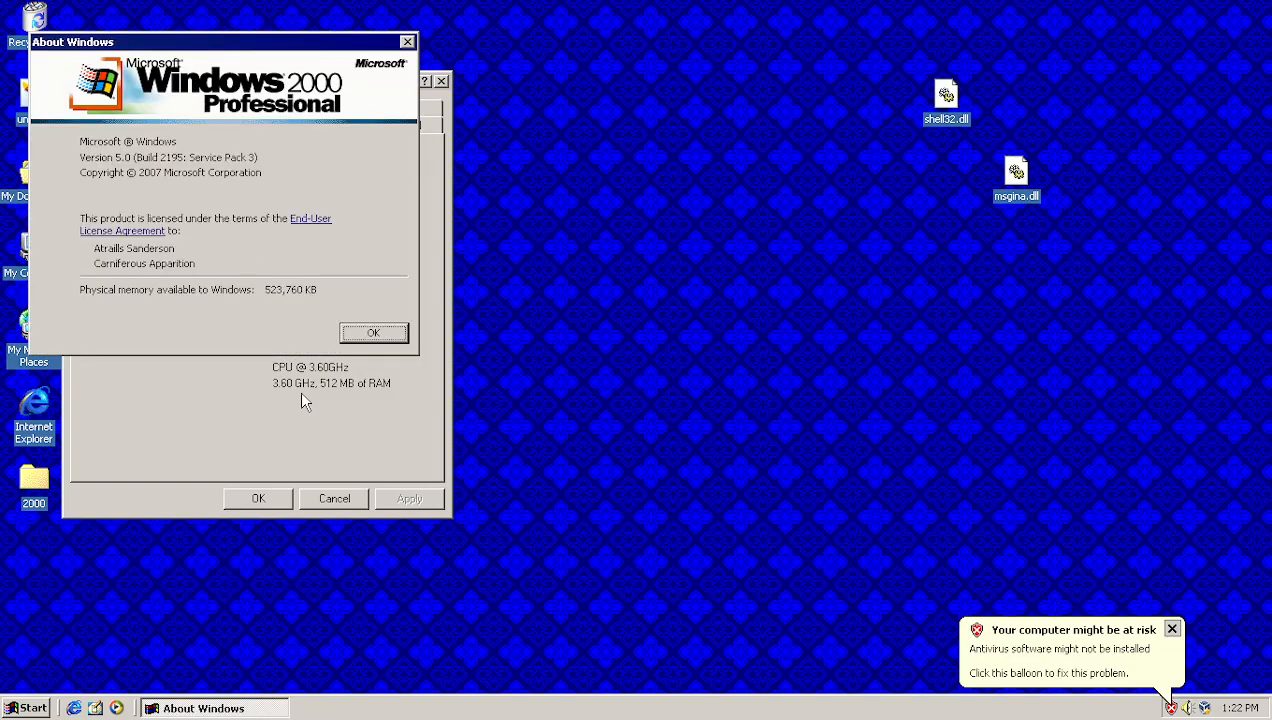
drag(252, 44, 722, 204)
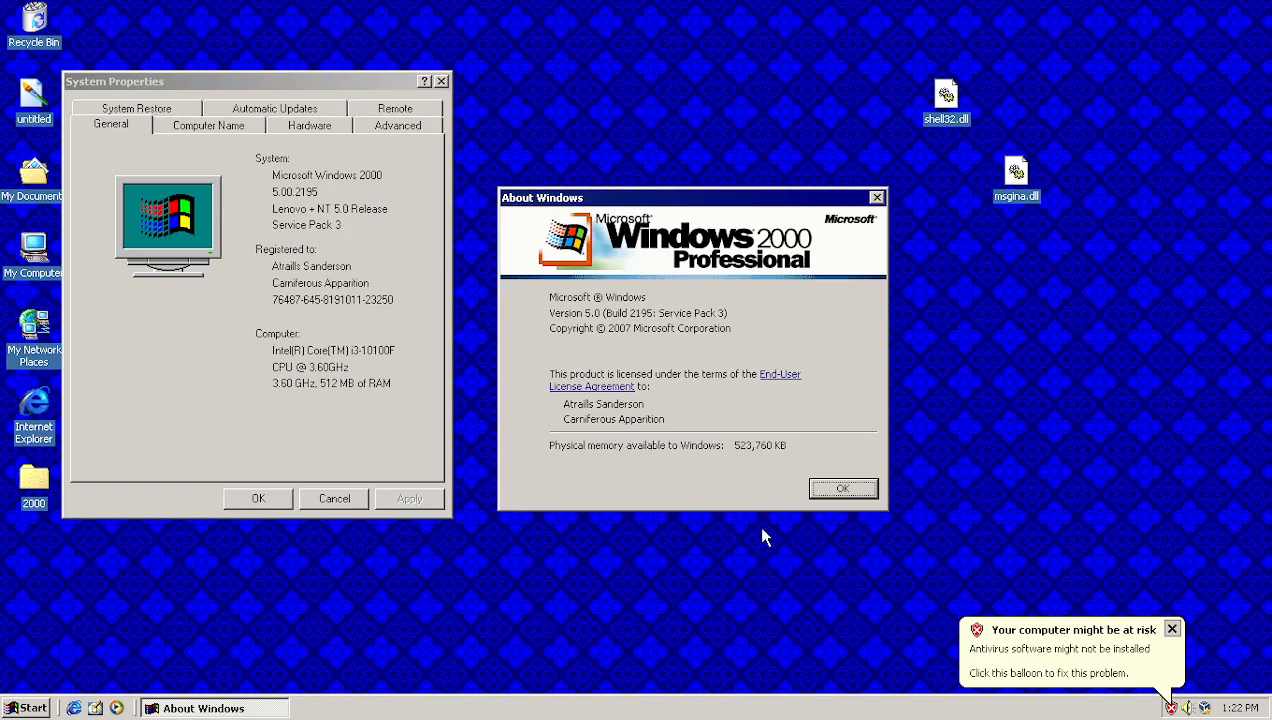
click(840, 490)
Step: Examine the System Properties dialog and the Start menu's branding, and close the dialog
drag(280, 86, 590, 159)
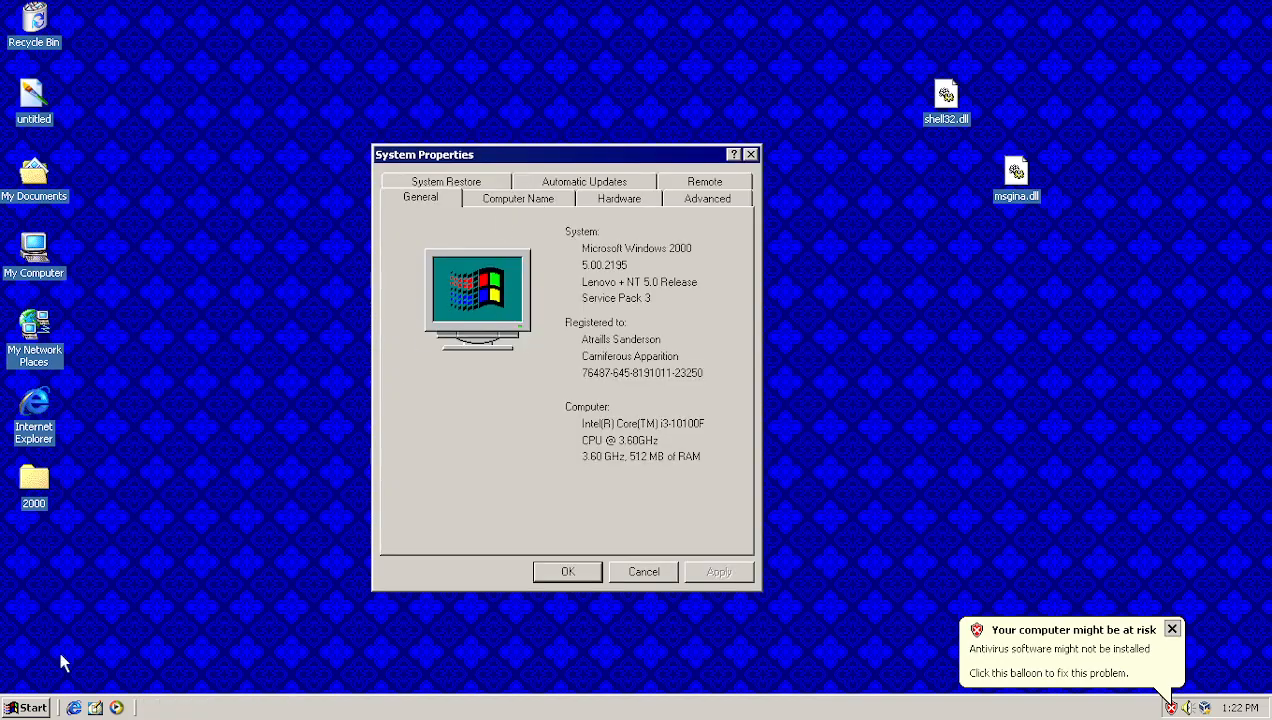
click(28, 708)
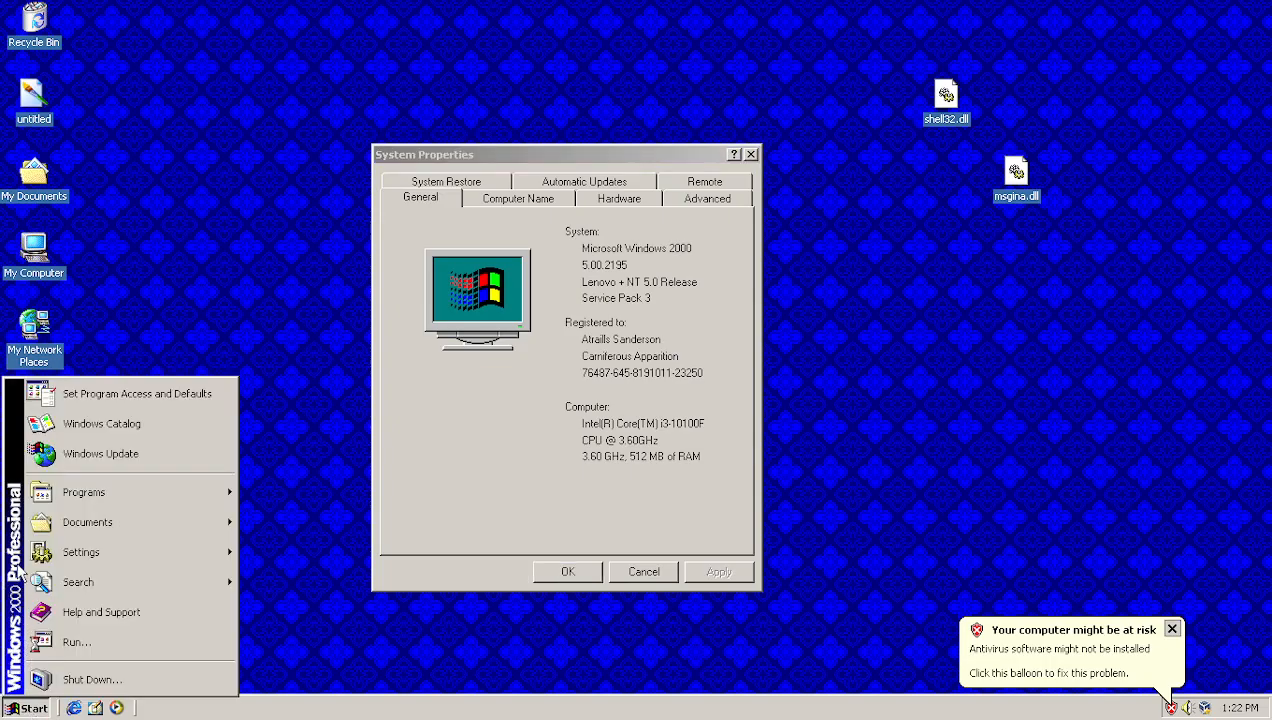
click(266, 190)
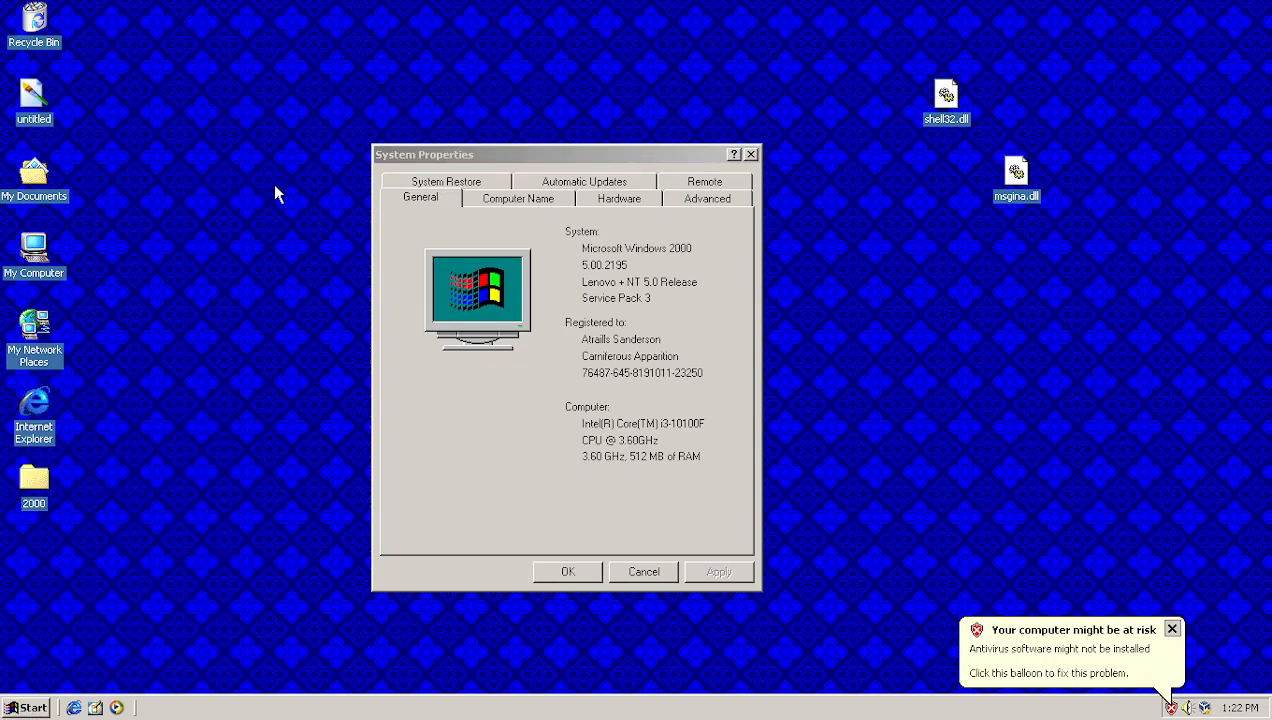
click(570, 571)
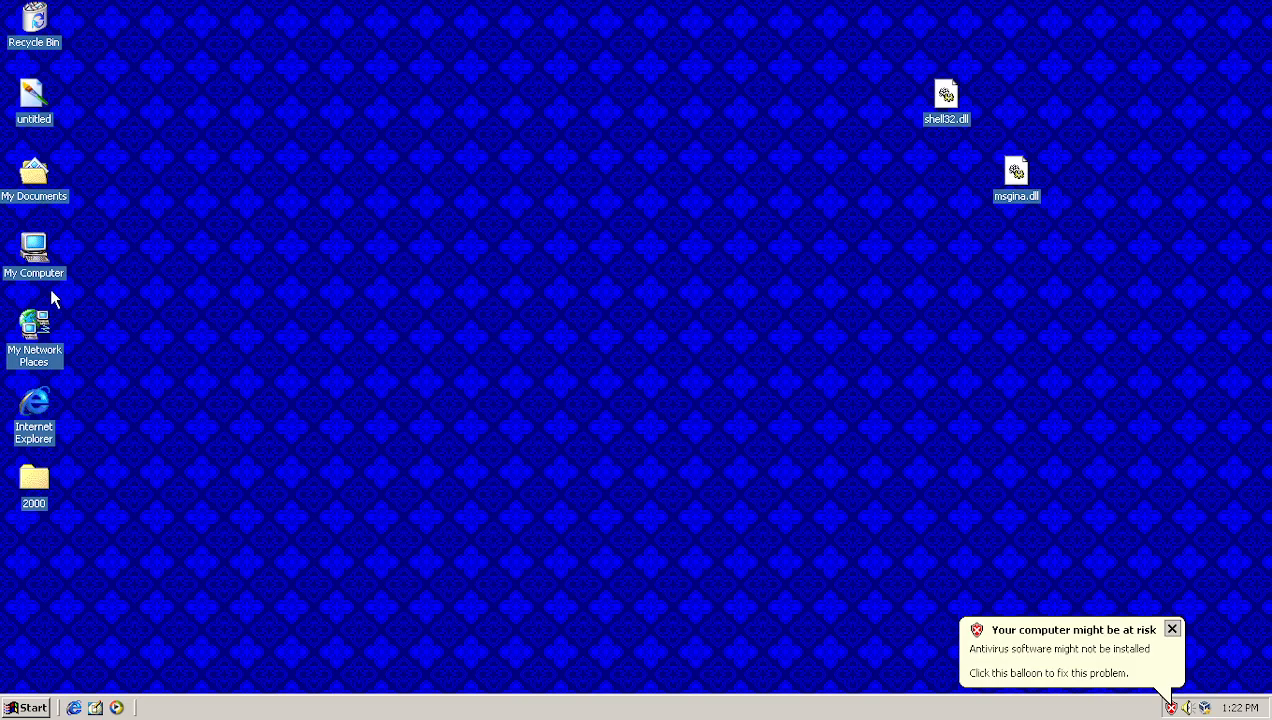
Step: Open the C:\WINDOWS folder from My Computer and locate the explorer program file
double_click(34, 260)
double_click(200, 360)
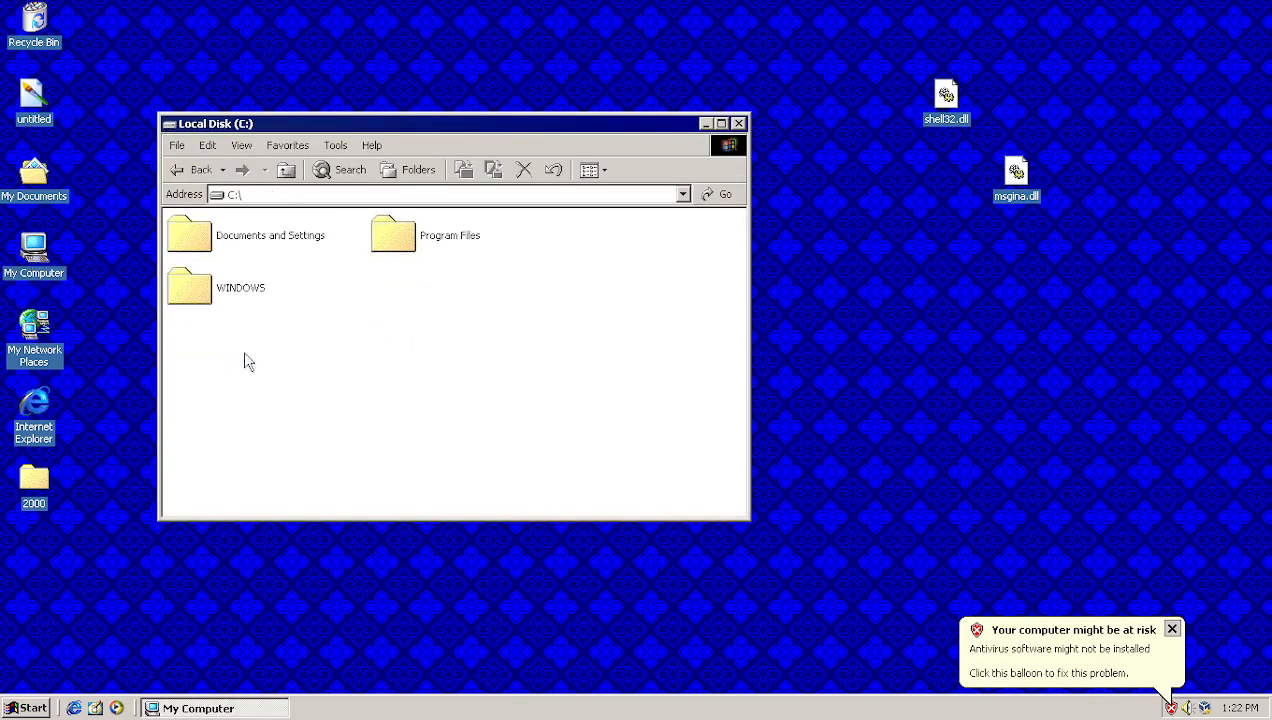
double_click(218, 298)
scroll(551, 403, down, 10)
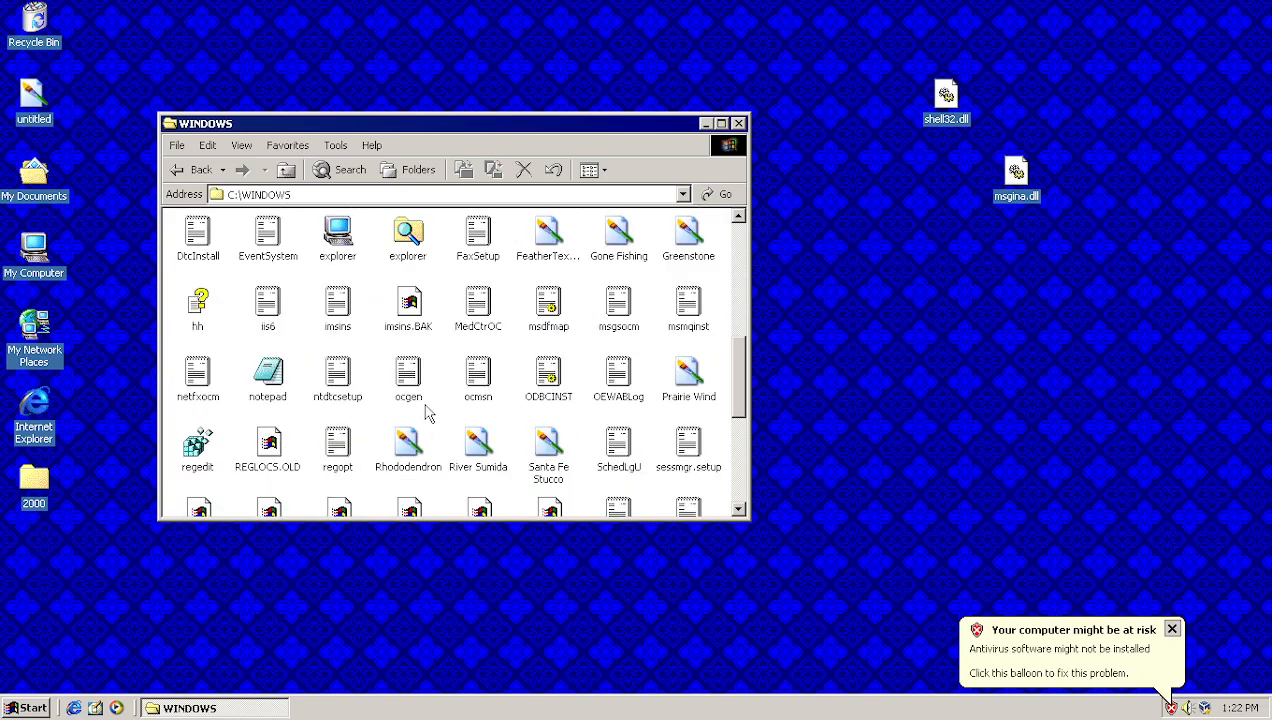
scroll(410, 362, up, 2)
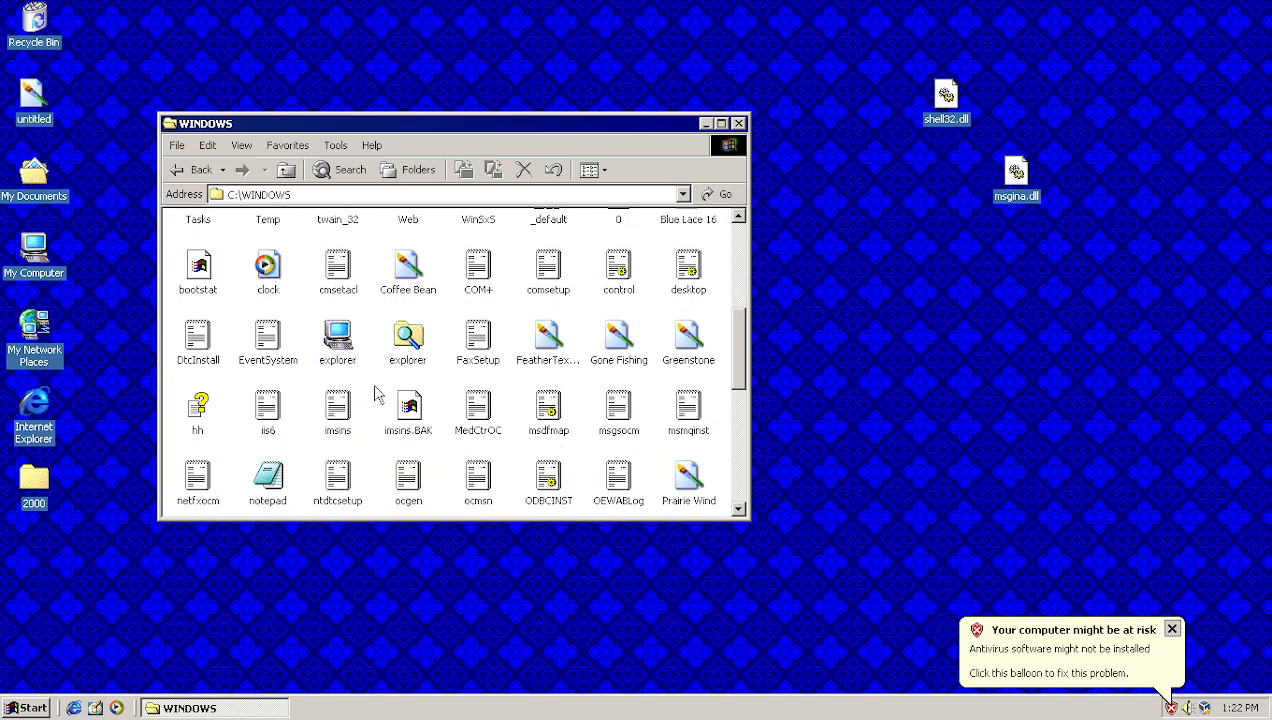
Step: Open the desktop folder 2000 beside the WINDOWS folder and load its explorer program file in Resource Hacker
double_click(44, 487)
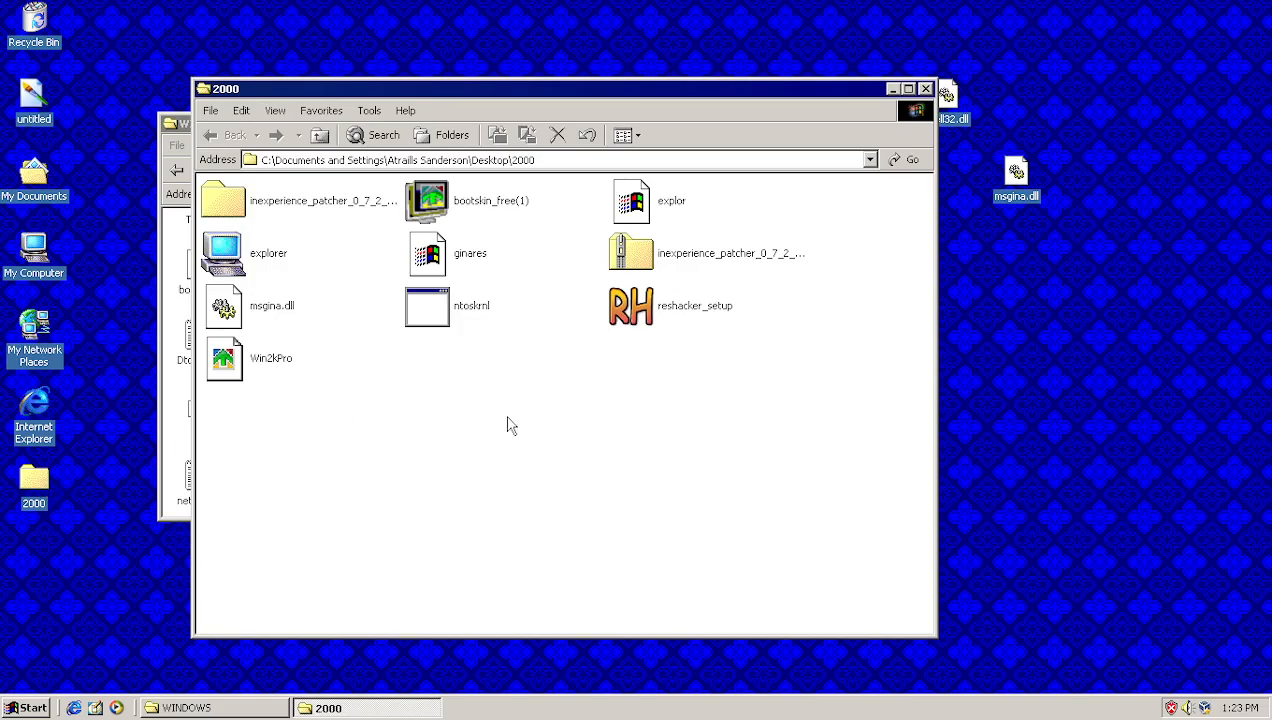
drag(427, 97, 874, 186)
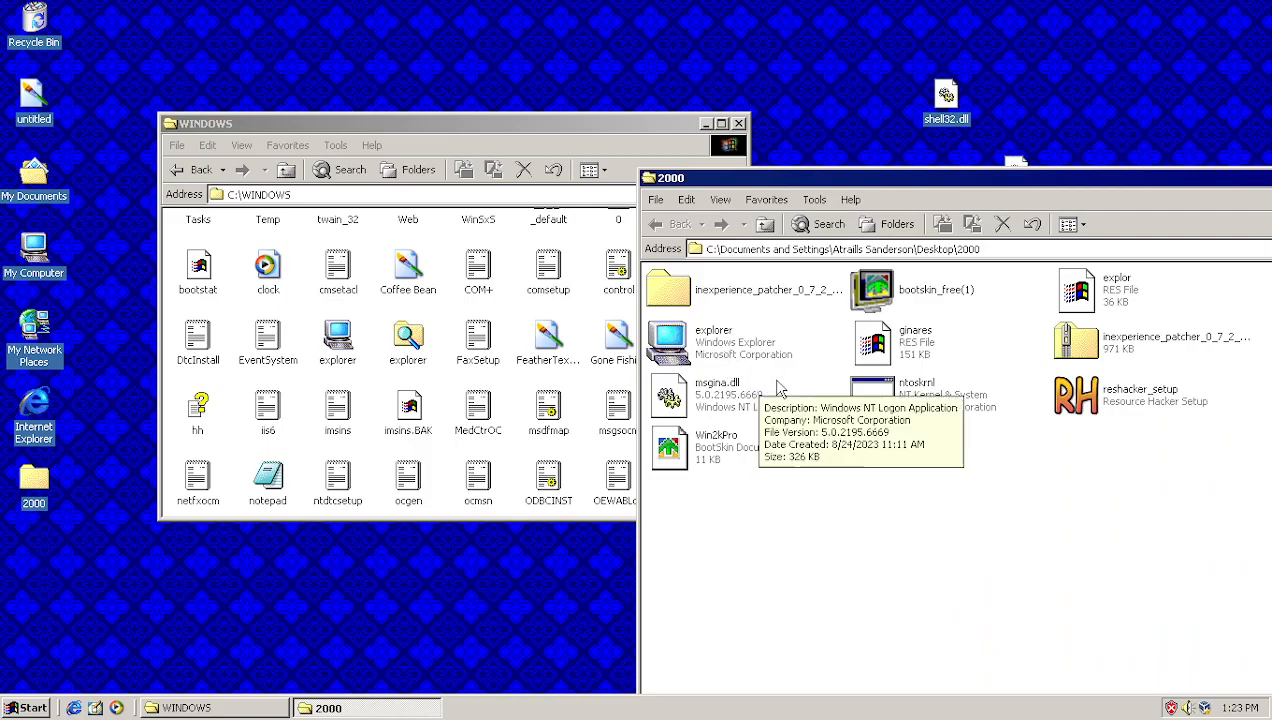
mouse_move(707, 353)
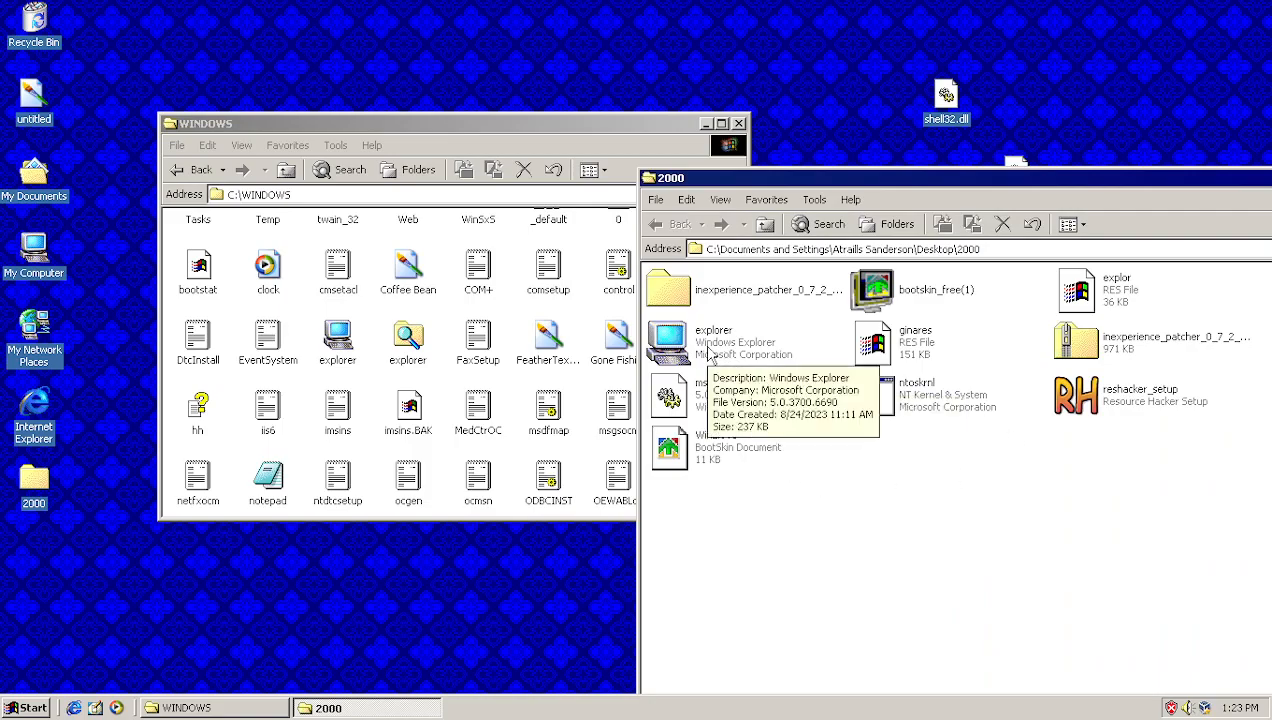
right_click(716, 341)
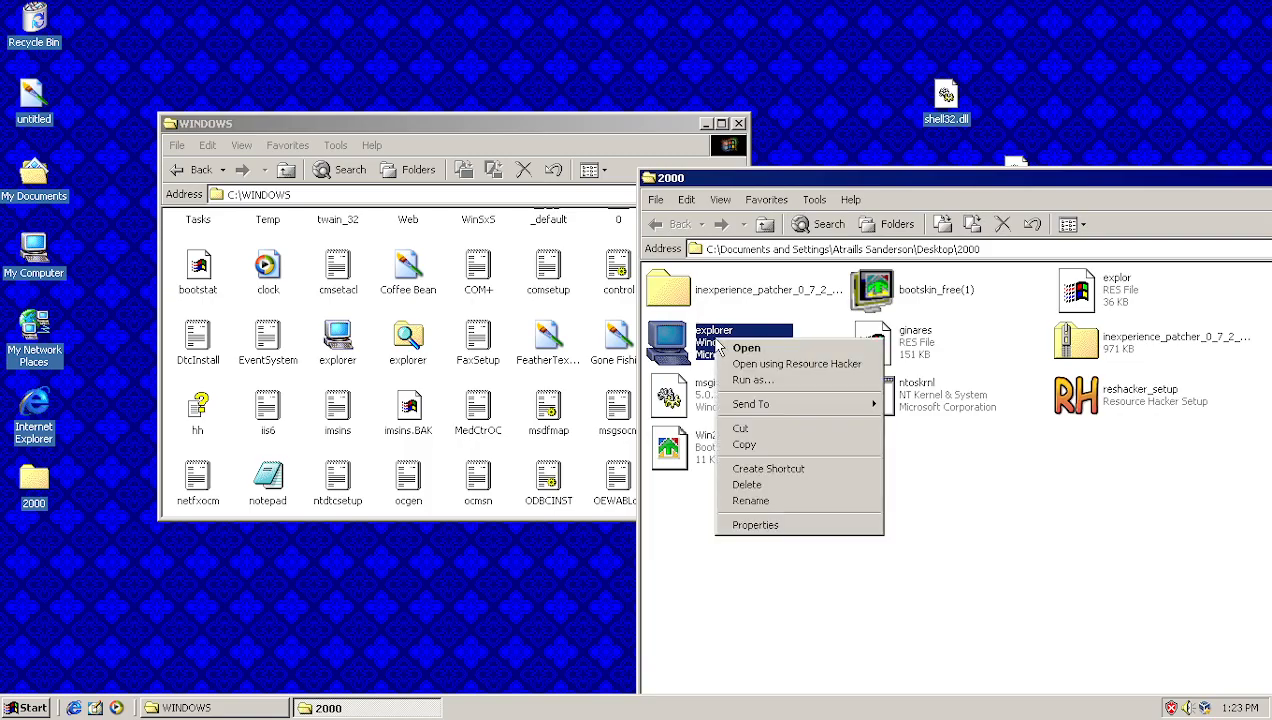
click(777, 364)
drag(743, 376, 803, 237)
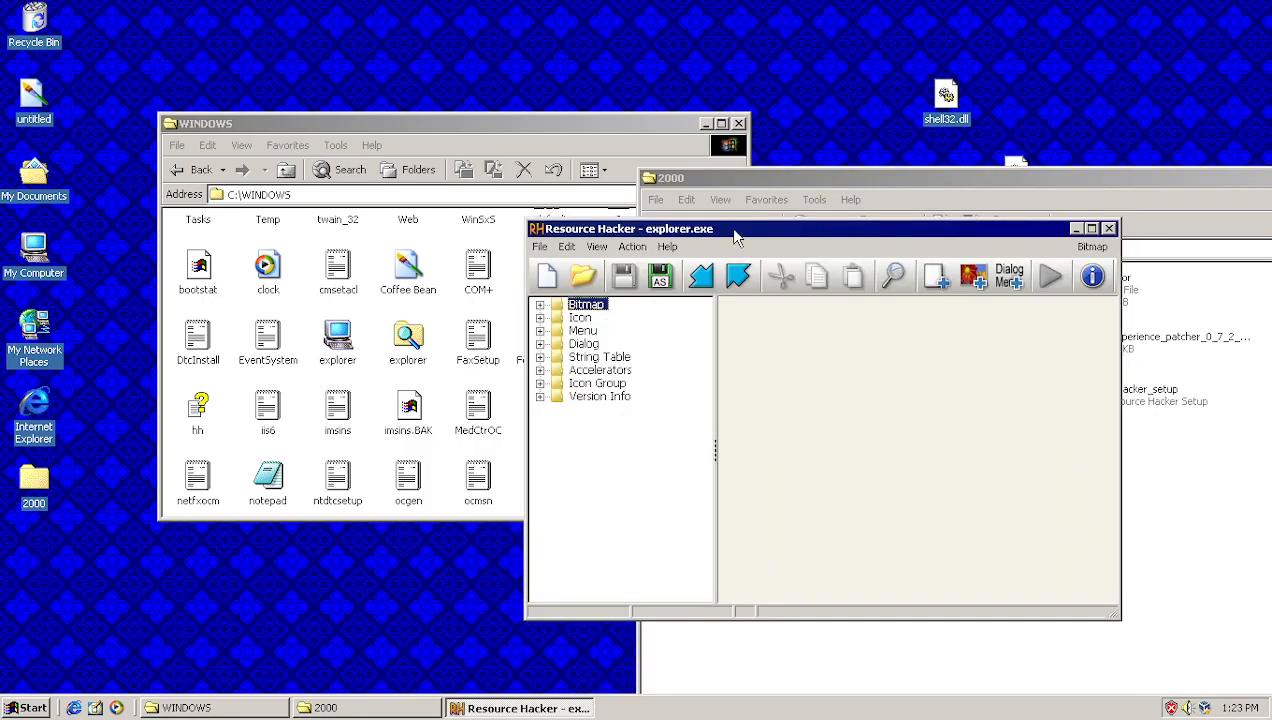
Step: Examine the Start menu banner images among the Bitmap resources of explorer.exe, and close Resource Hacker
double_click(590, 308)
click(630, 319)
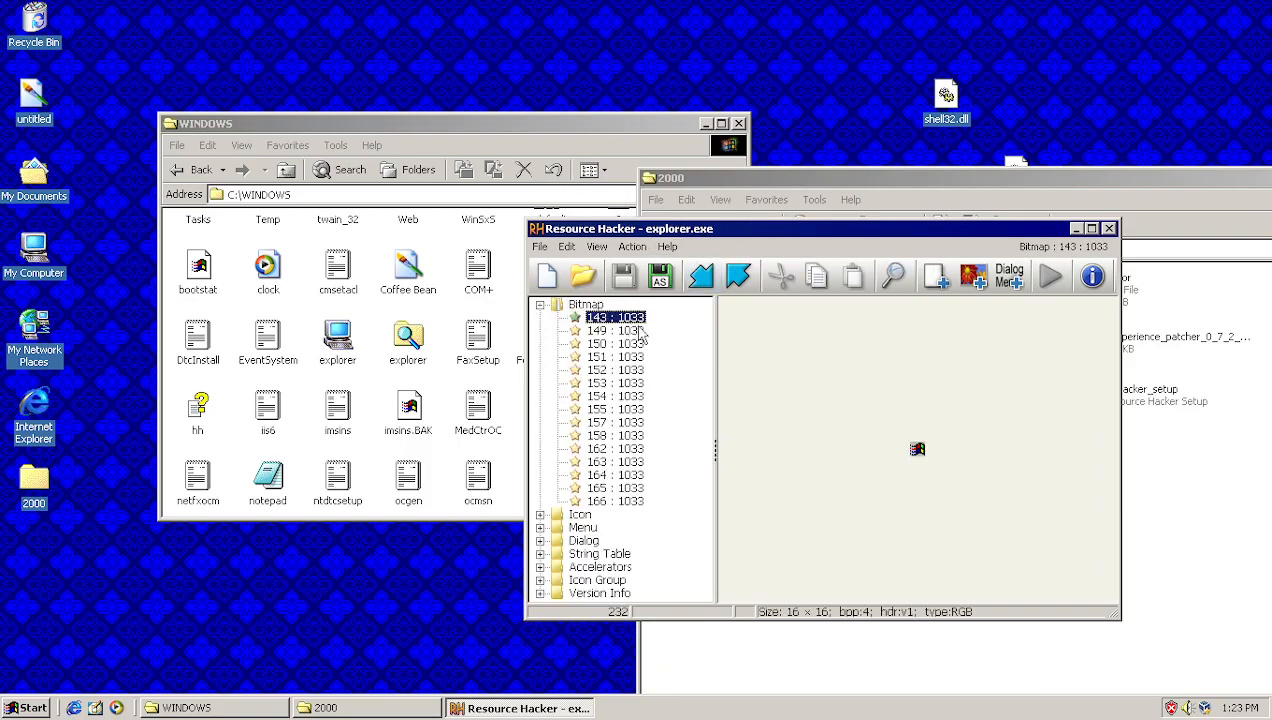
click(640, 372)
click(640, 409)
click(642, 461)
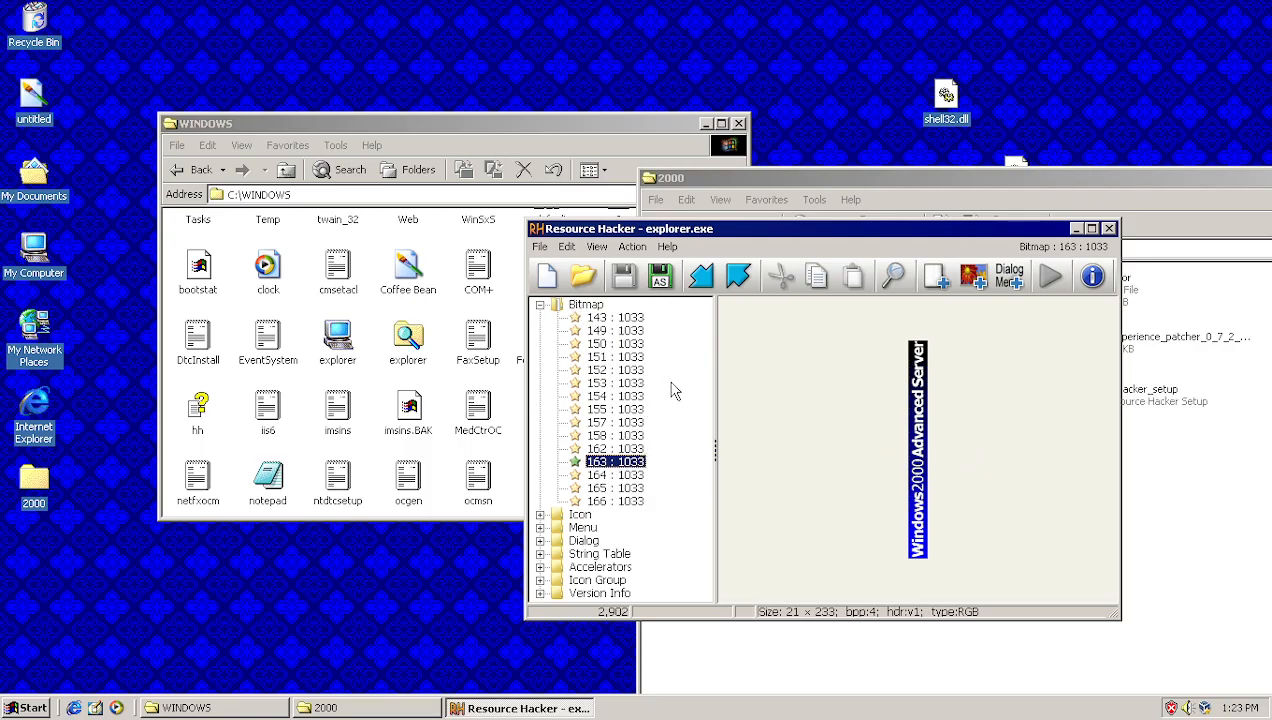
click(641, 478)
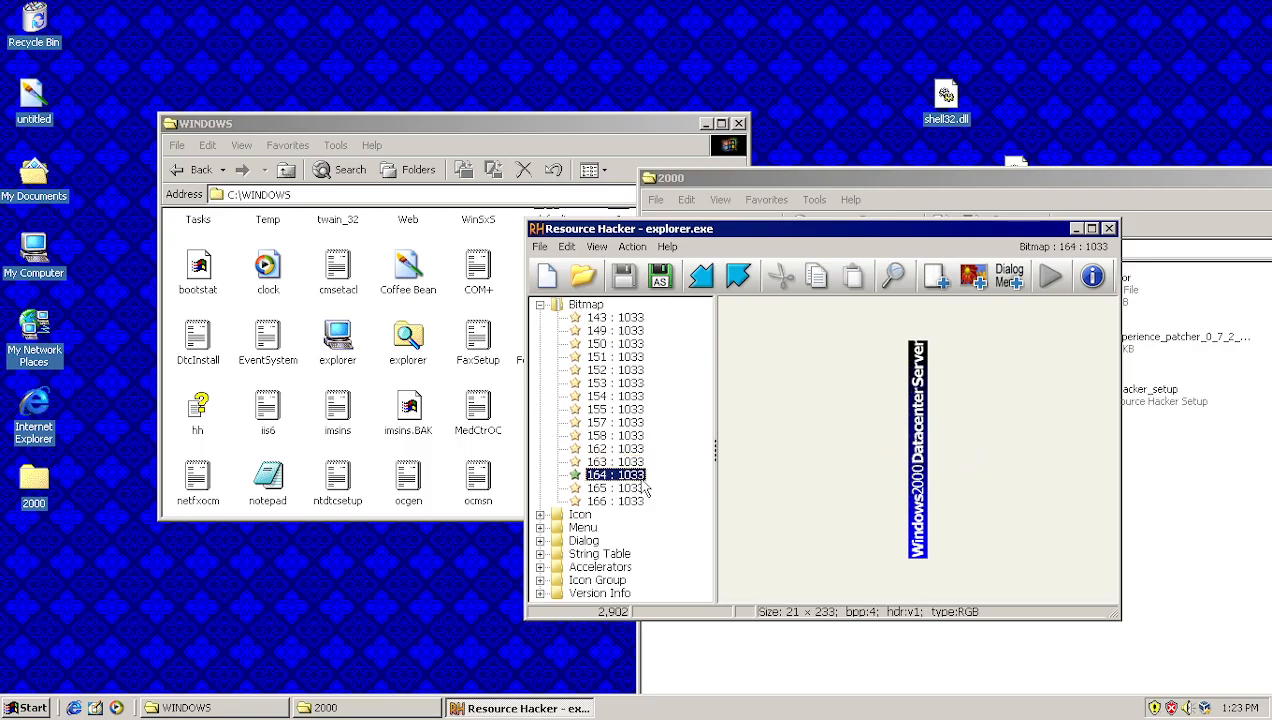
click(625, 463)
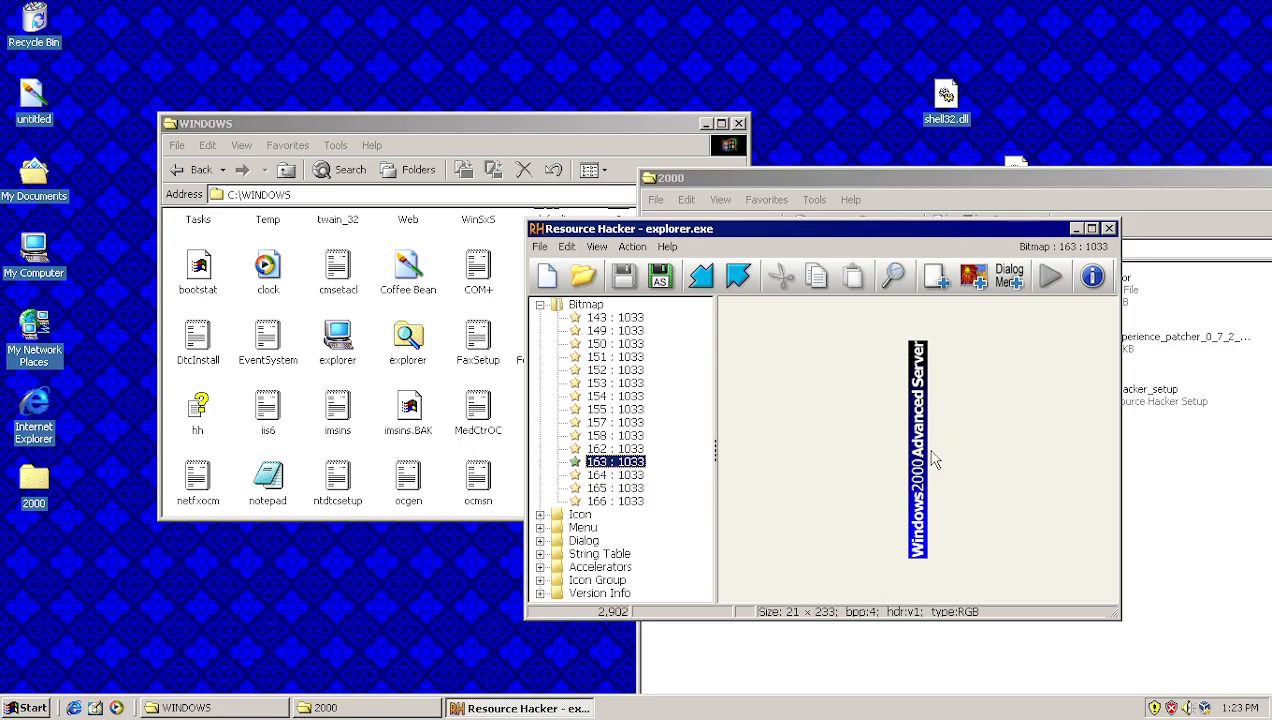
click(620, 450)
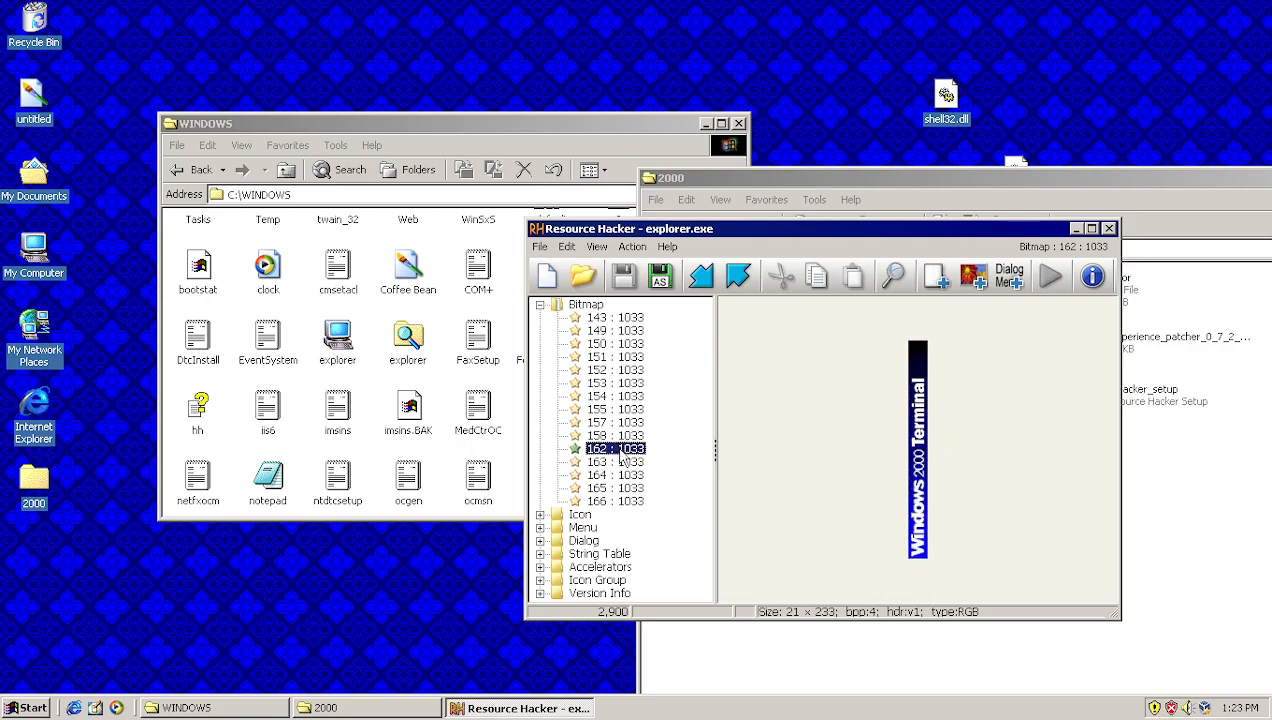
click(625, 436)
click(630, 422)
click(637, 436)
click(636, 449)
click(637, 489)
click(635, 502)
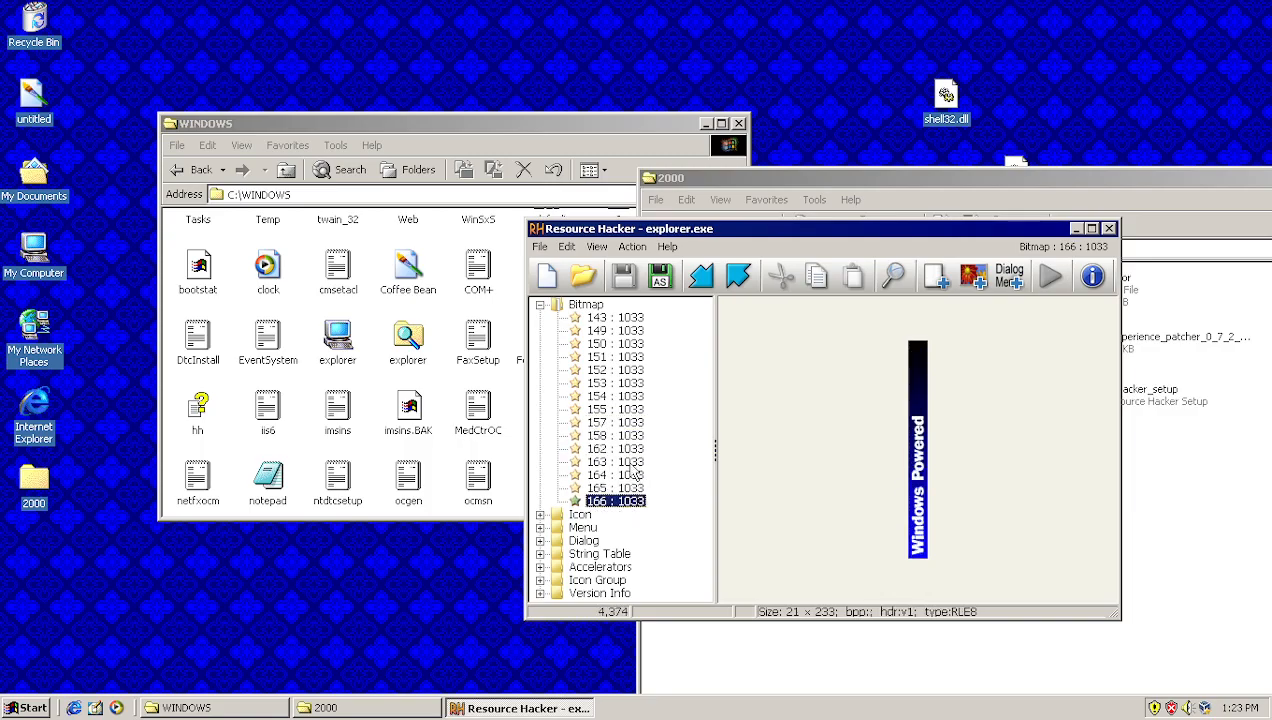
click(640, 462)
click(638, 436)
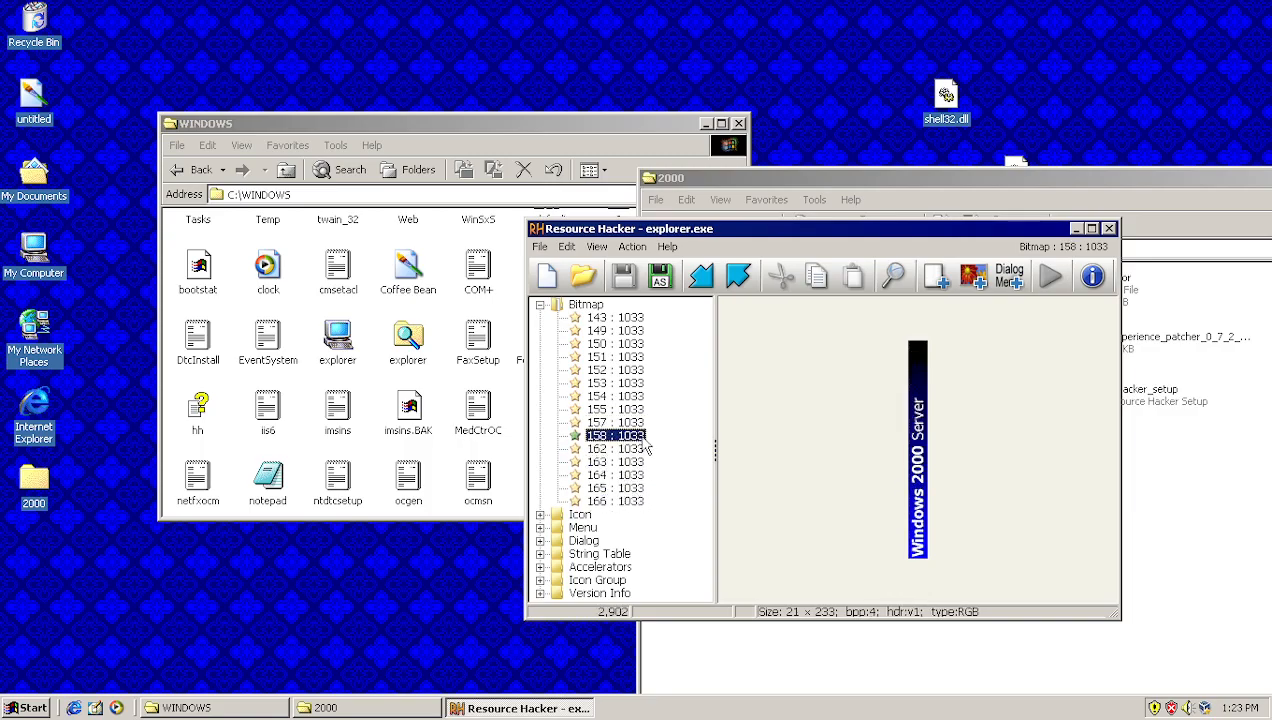
click(1110, 230)
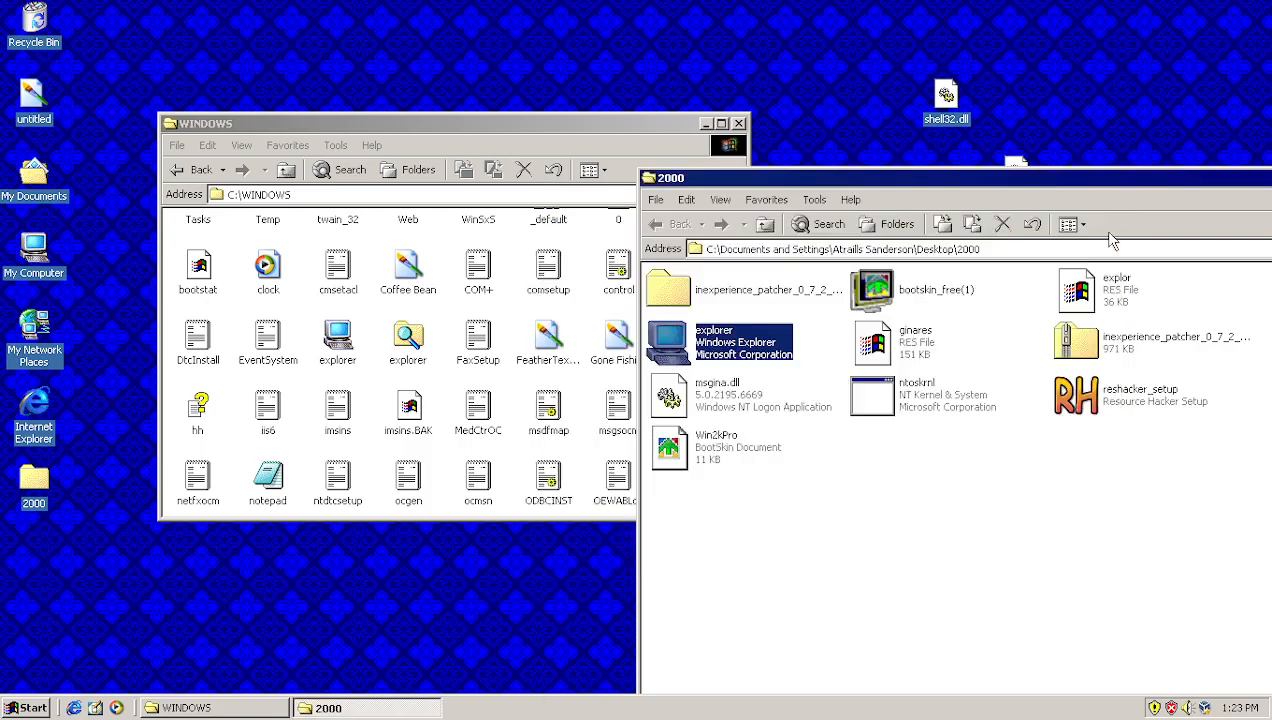
Step: Load msgina.dll from the 2000 folder in Resource Hacker
click(874, 514)
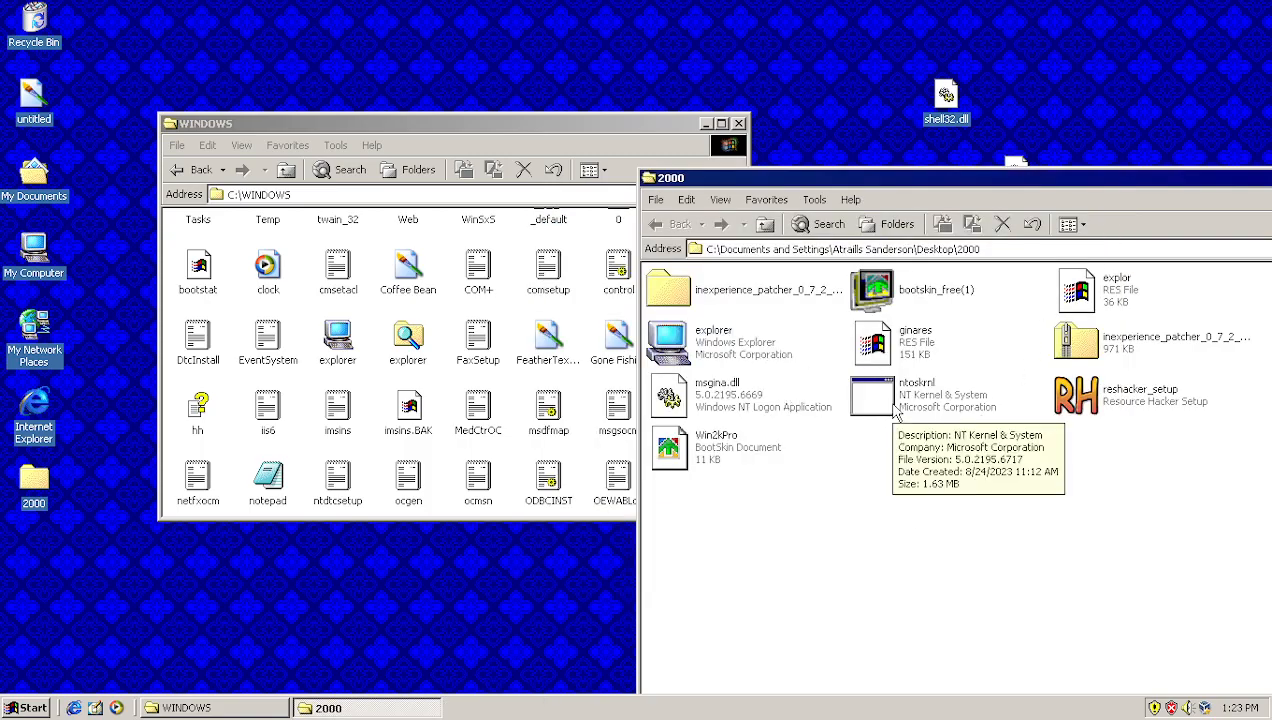
right_click(714, 392)
click(750, 406)
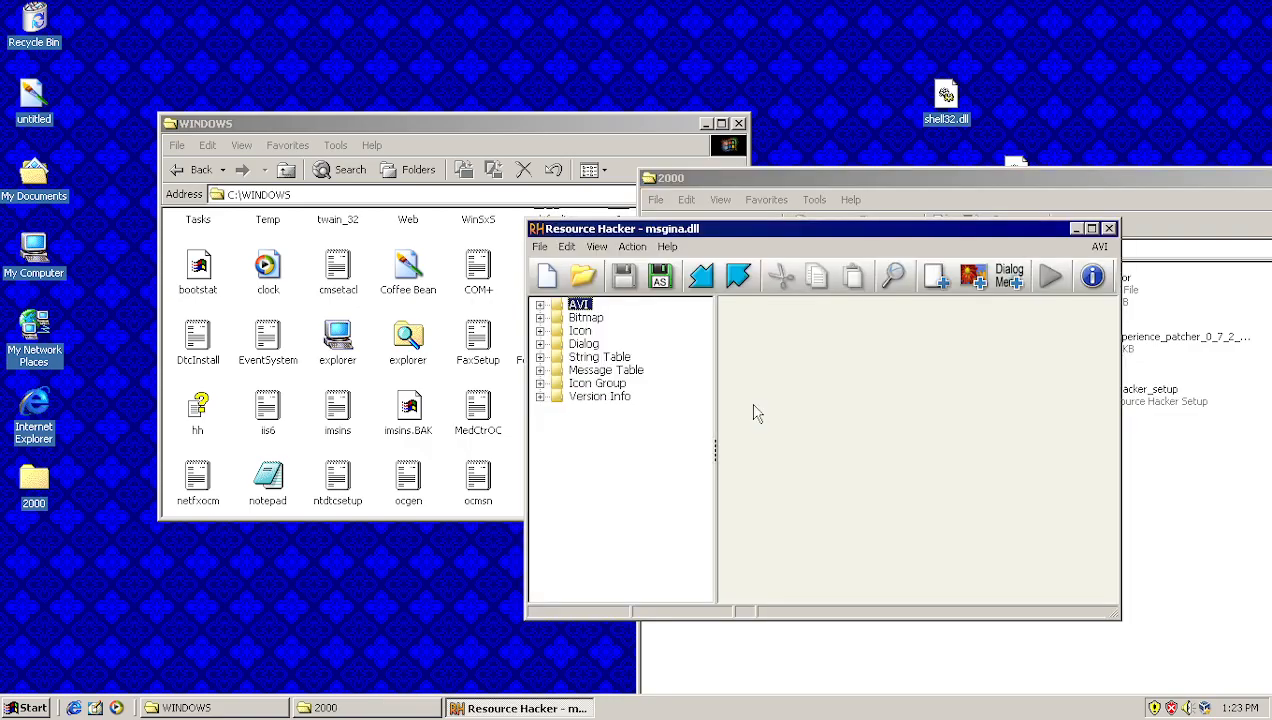
Step: Examine the logon banner images among the Bitmap resources of msgina.dll, and close Resource Hacker
double_click(578, 317)
click(628, 331)
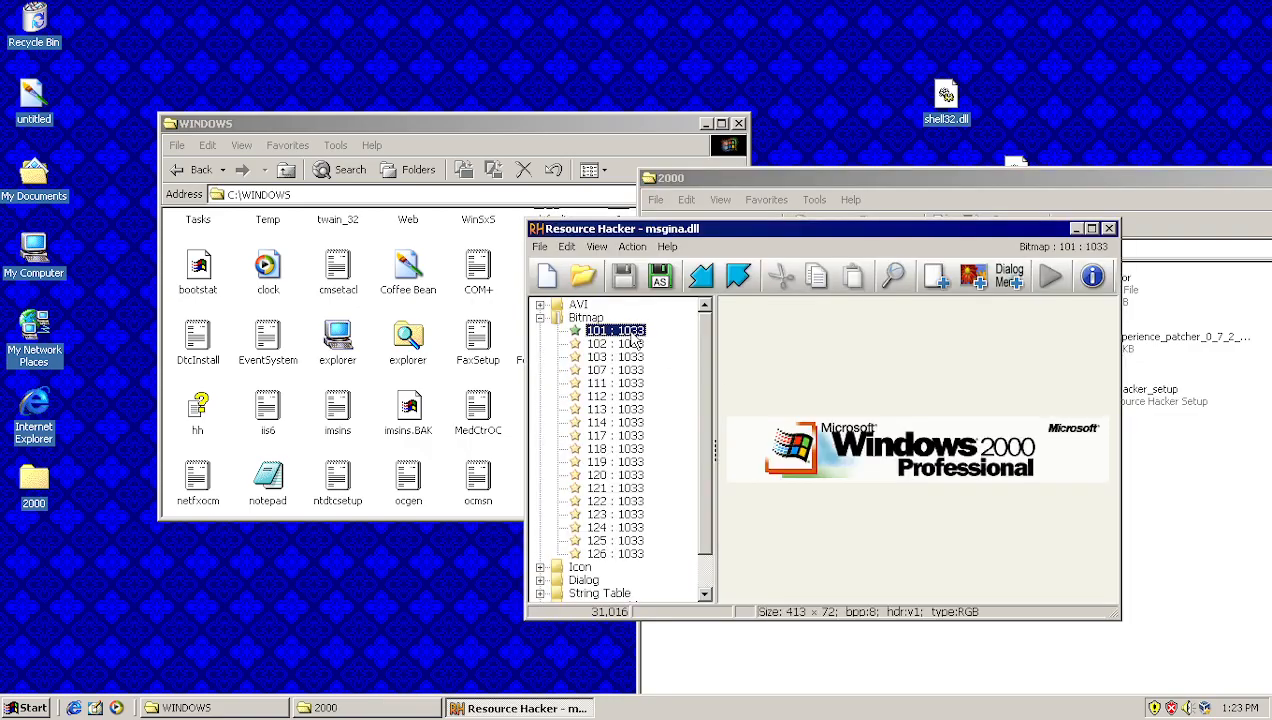
click(632, 343)
click(625, 383)
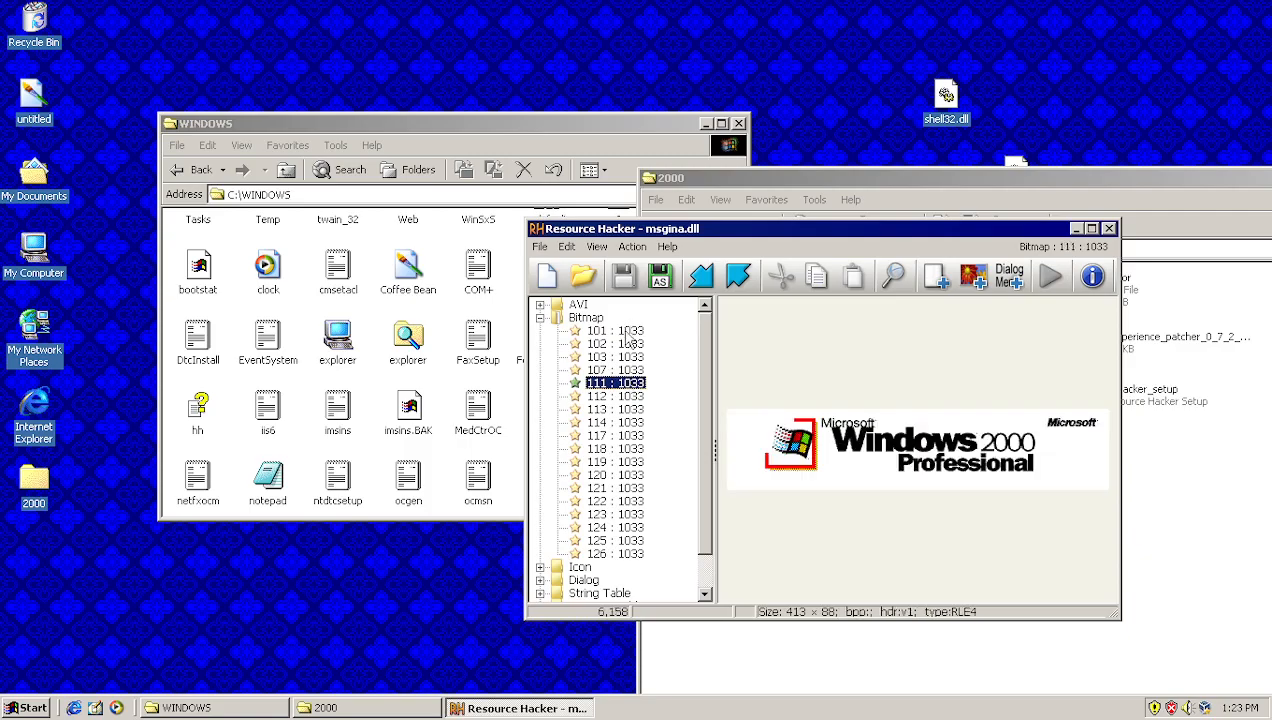
click(626, 332)
click(627, 345)
click(626, 358)
click(625, 407)
click(637, 449)
click(637, 422)
click(628, 383)
click(626, 356)
click(628, 331)
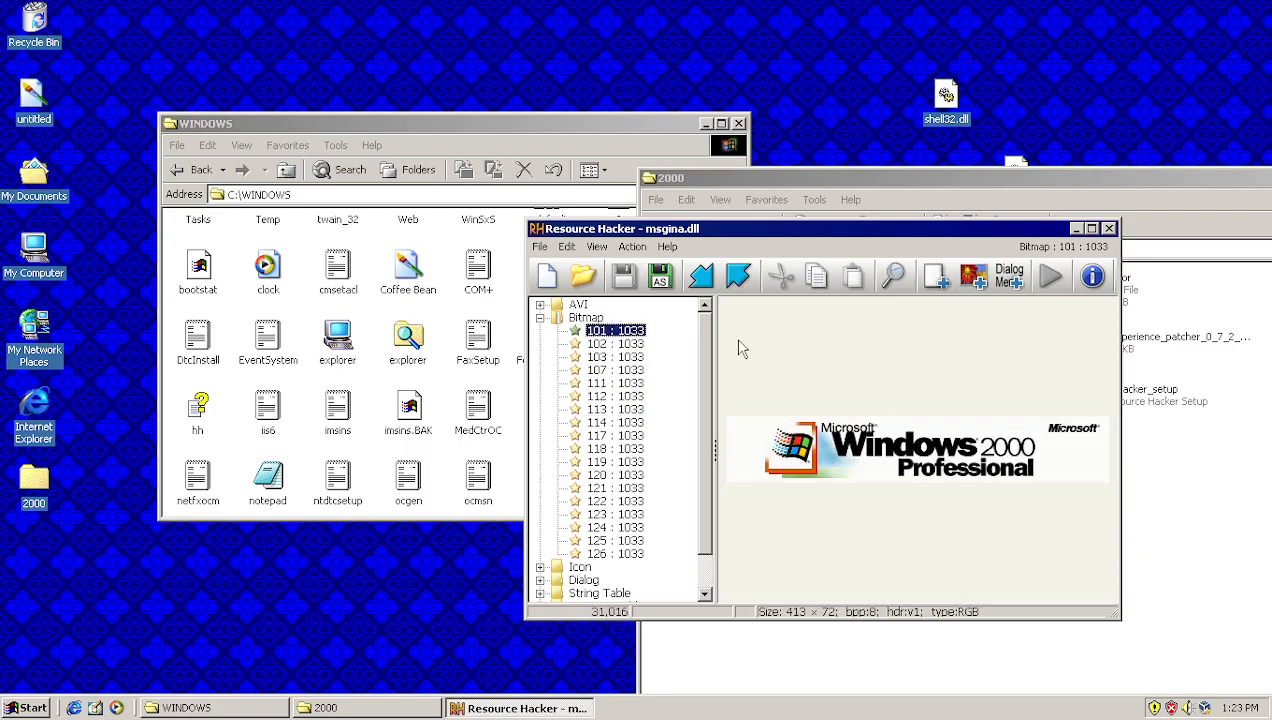
click(1112, 232)
click(886, 512)
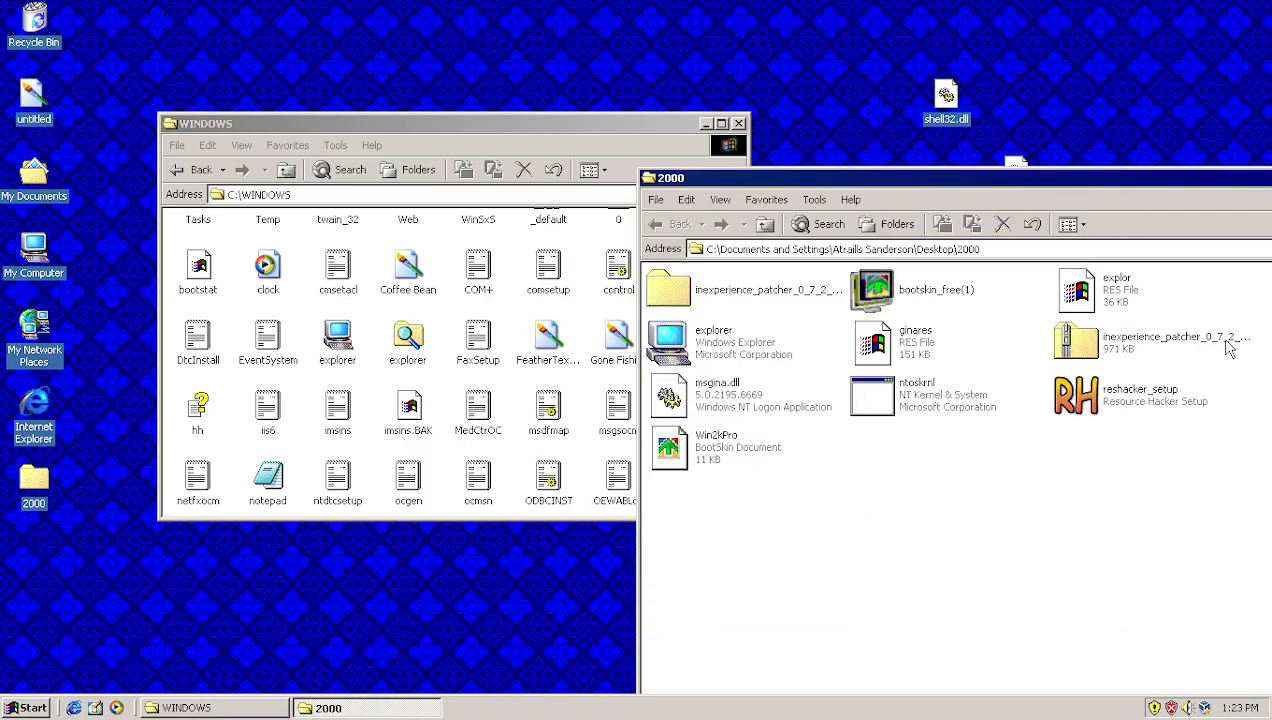
Step: Look inside the extracted inexperience_patcher folder within the 2000 folder, and return to the 2000 folder
drag(1044, 180, 910, 150)
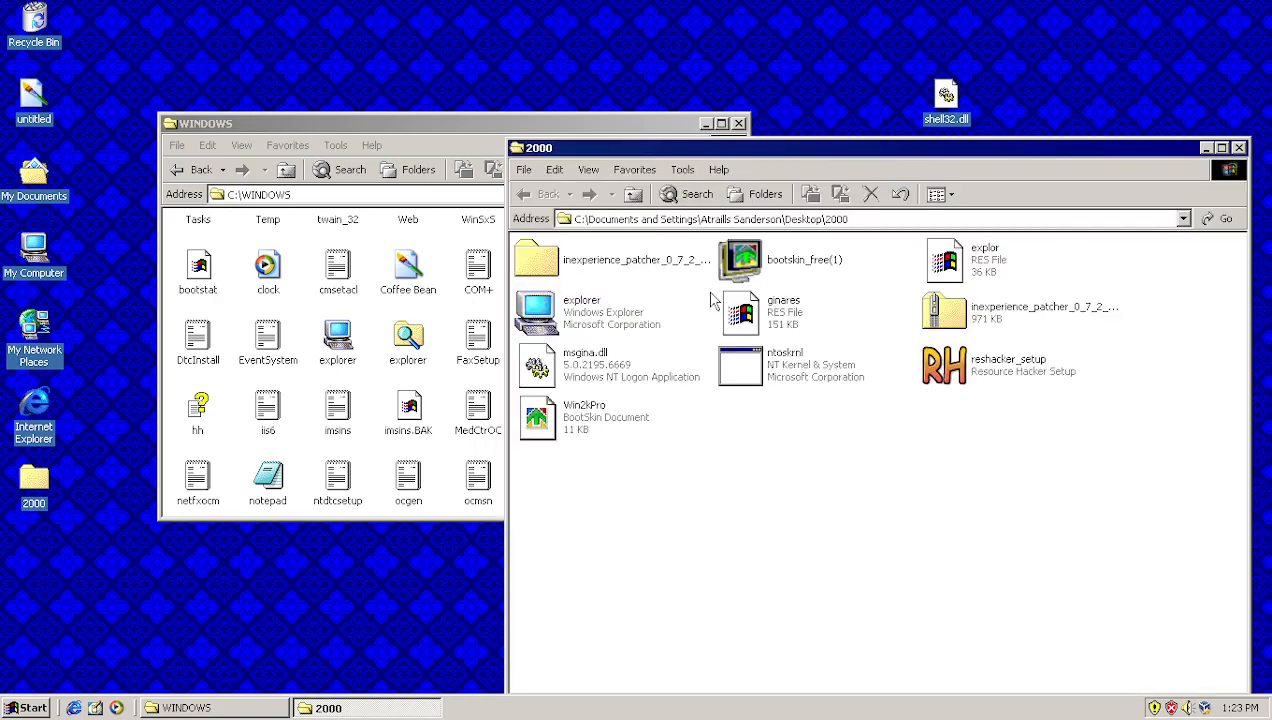
double_click(566, 260)
click(541, 194)
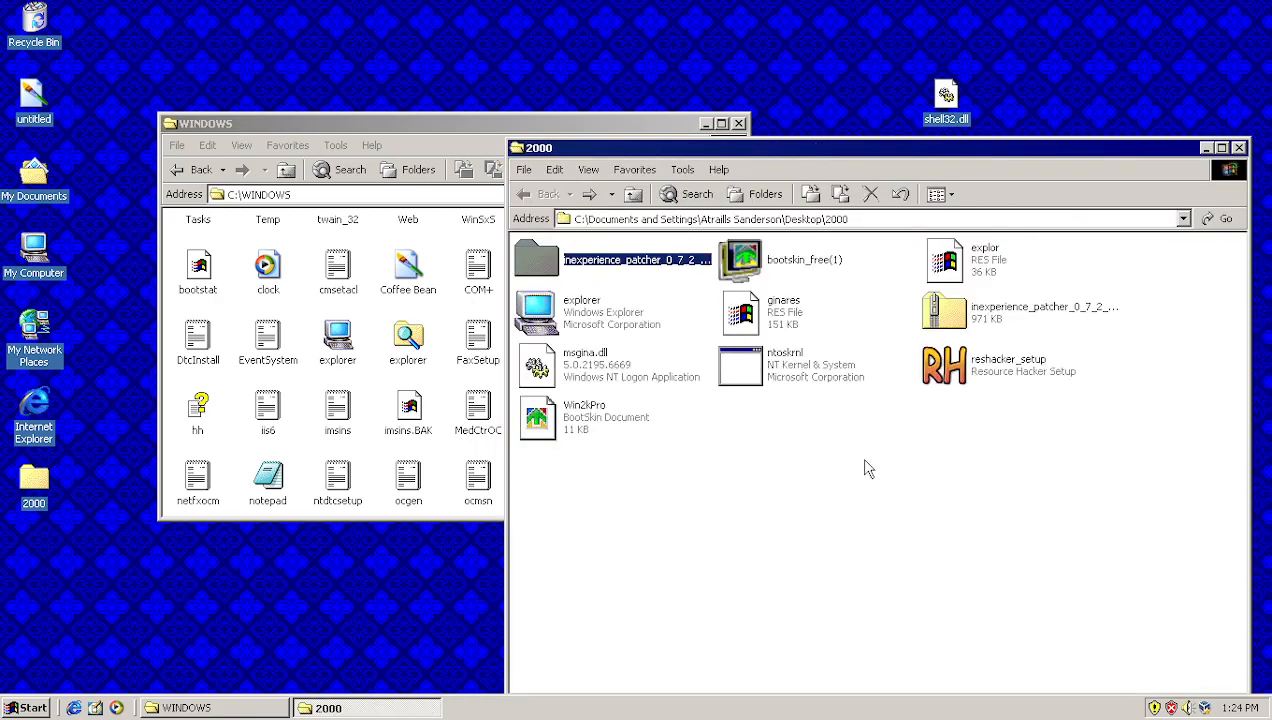
click(818, 457)
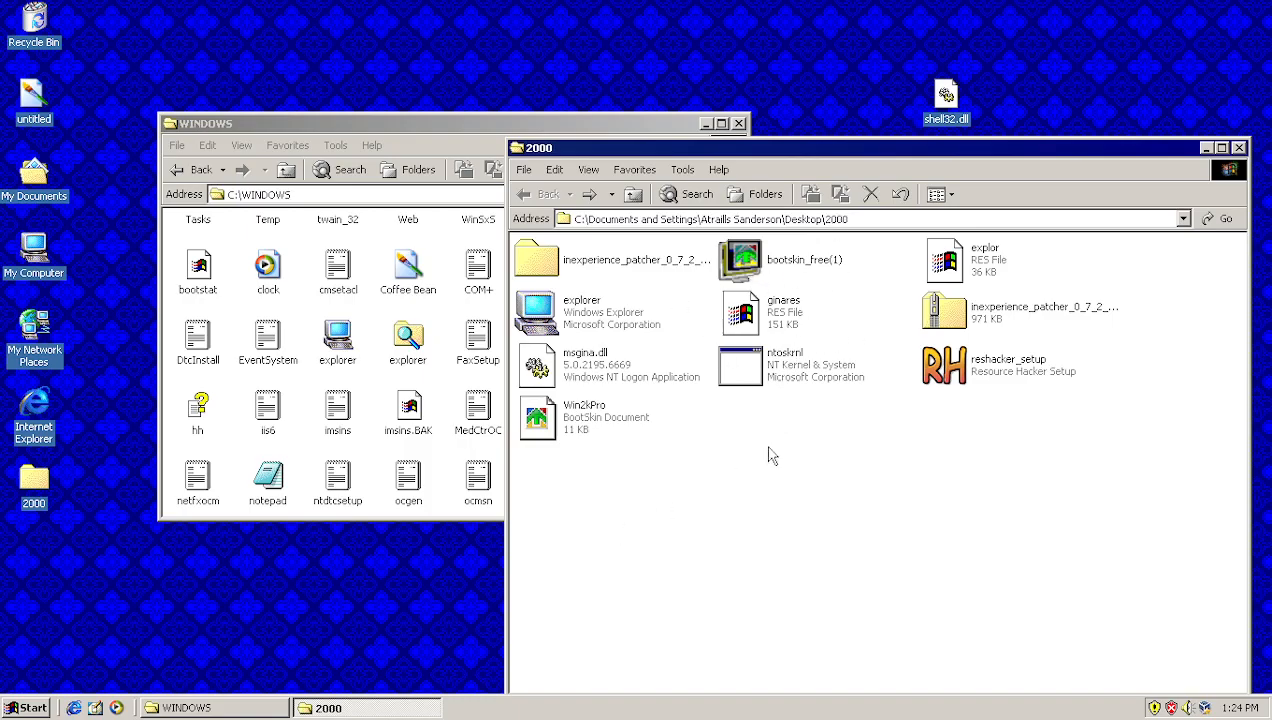
Step: Open Device Manager
key(super+r)
text(de)
key(Down)
key(Return)
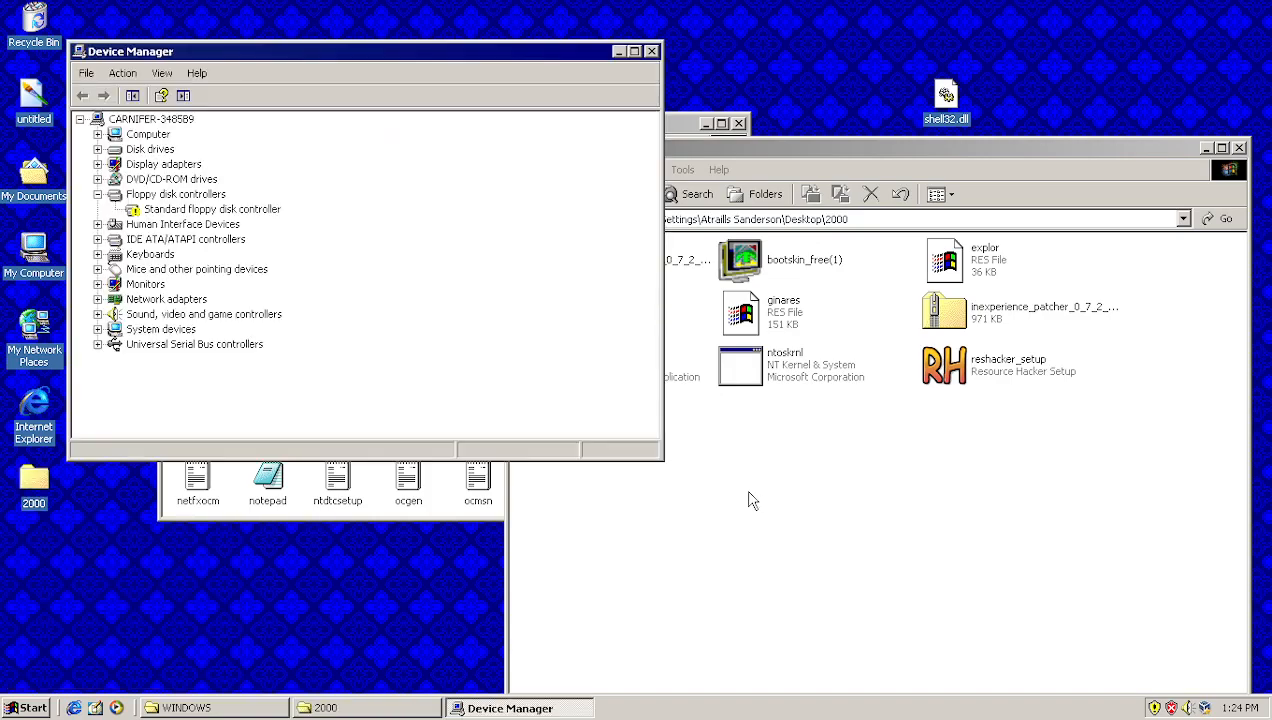
Step: Check the Display adapters and Computer categories, view the properties of MPS Multiprocessor PC, and close Device Manager
double_click(140, 164)
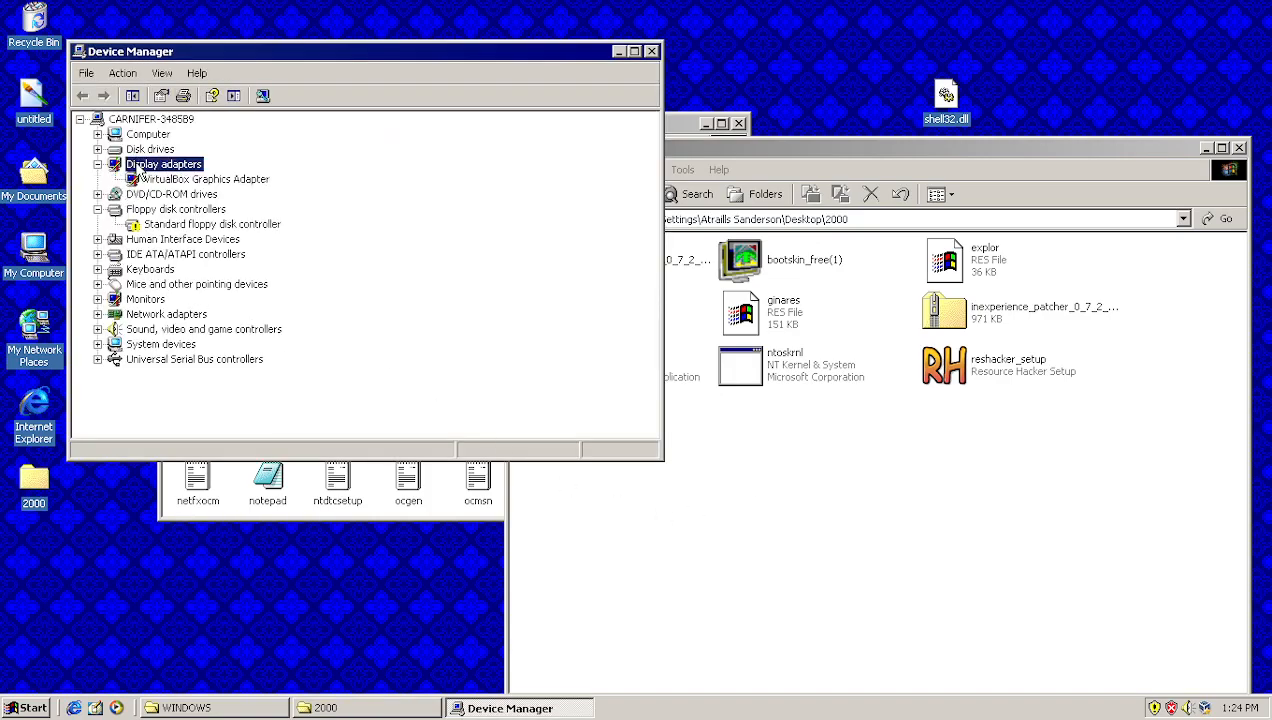
double_click(182, 164)
double_click(152, 136)
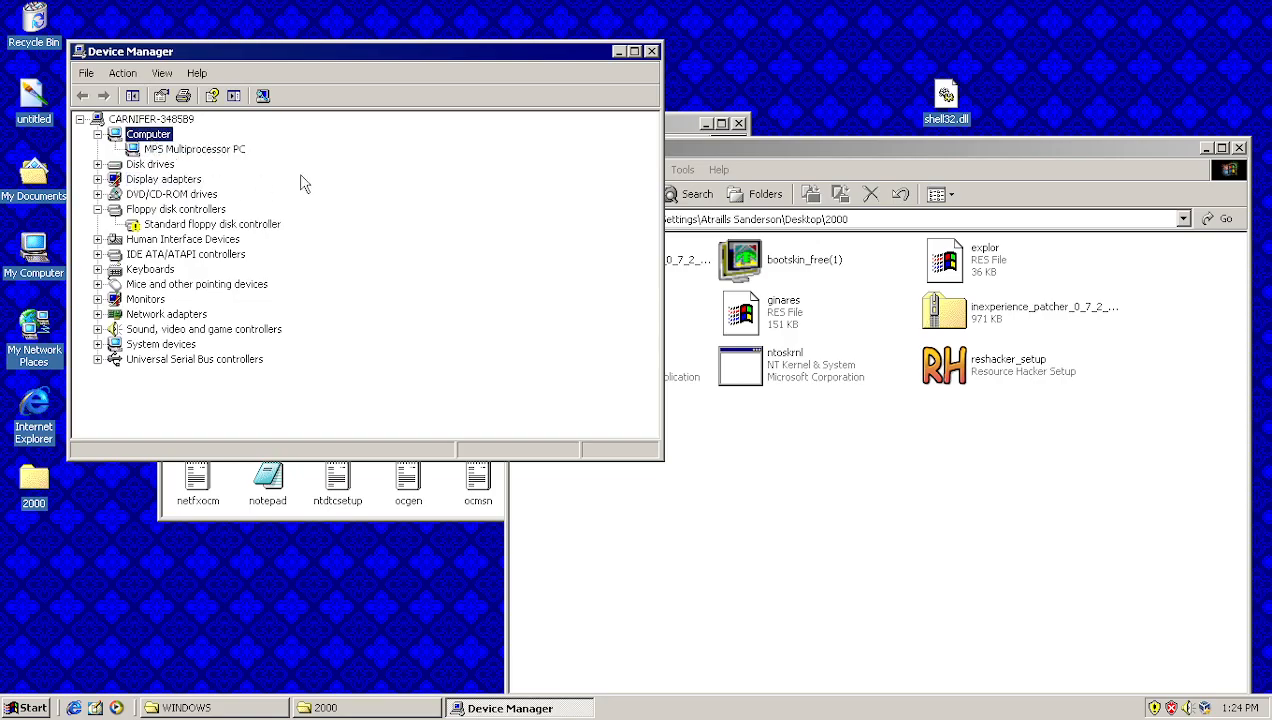
click(170, 152)
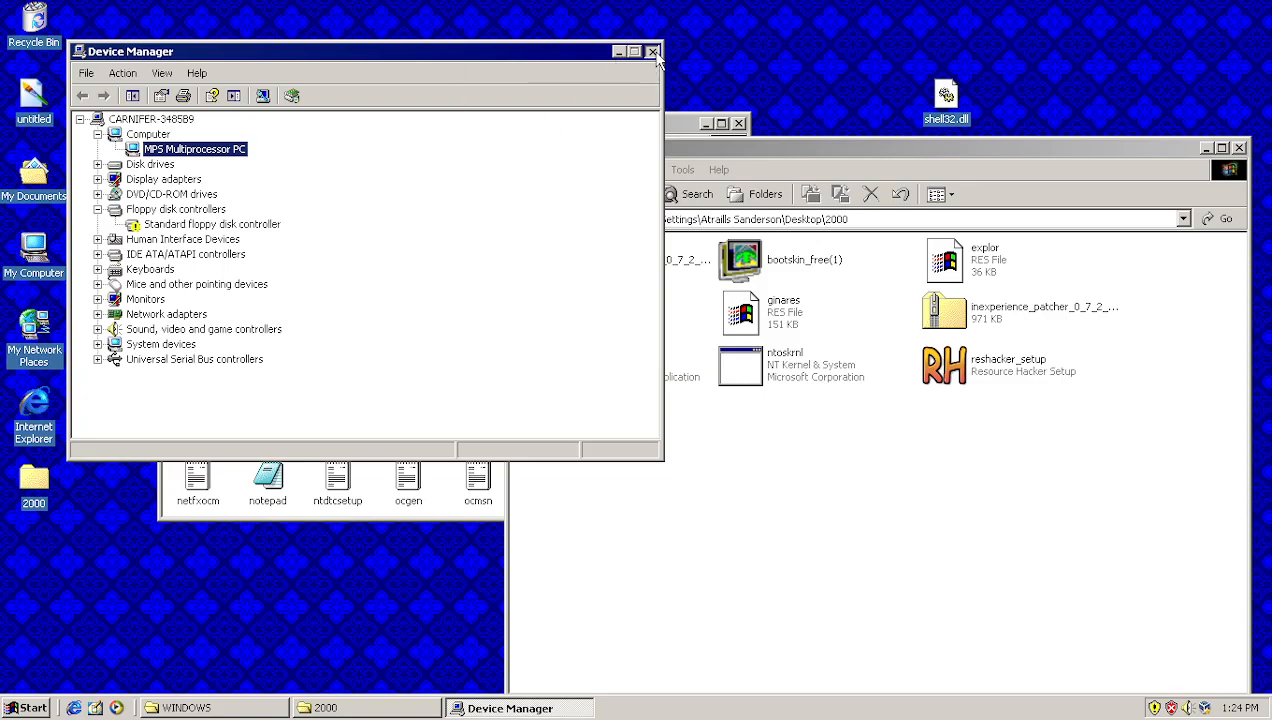
click(655, 54)
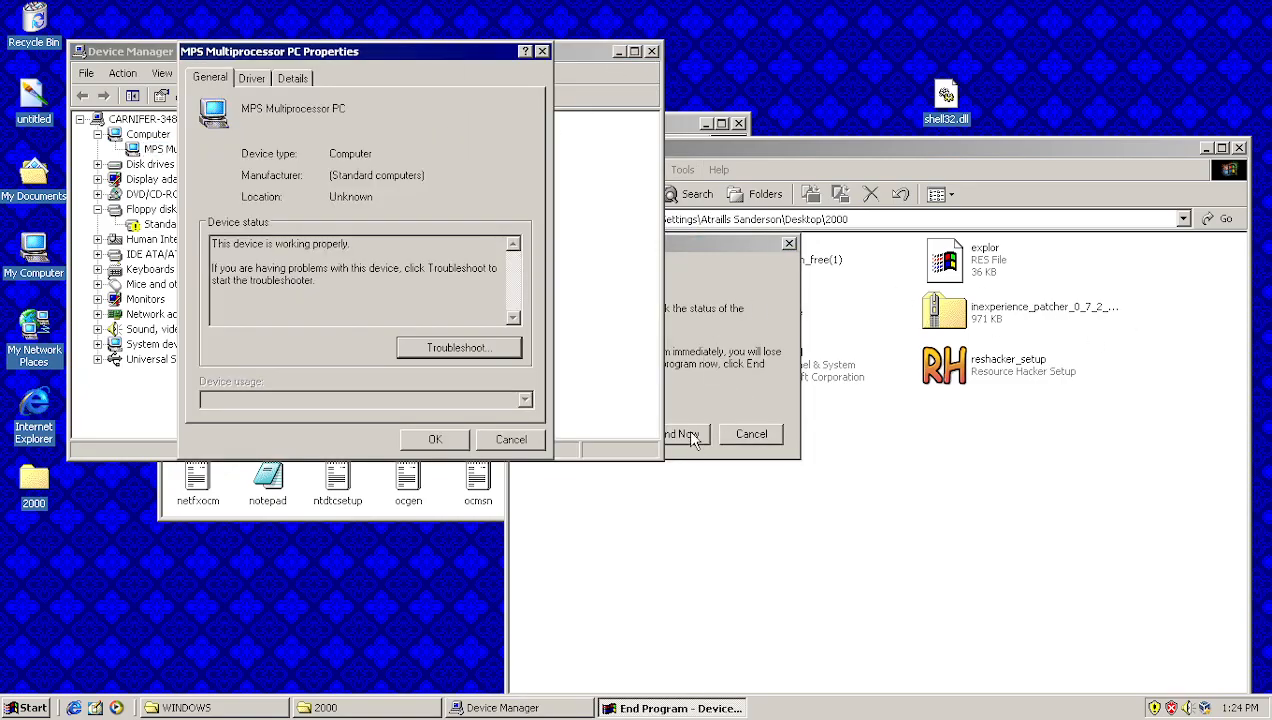
click(690, 432)
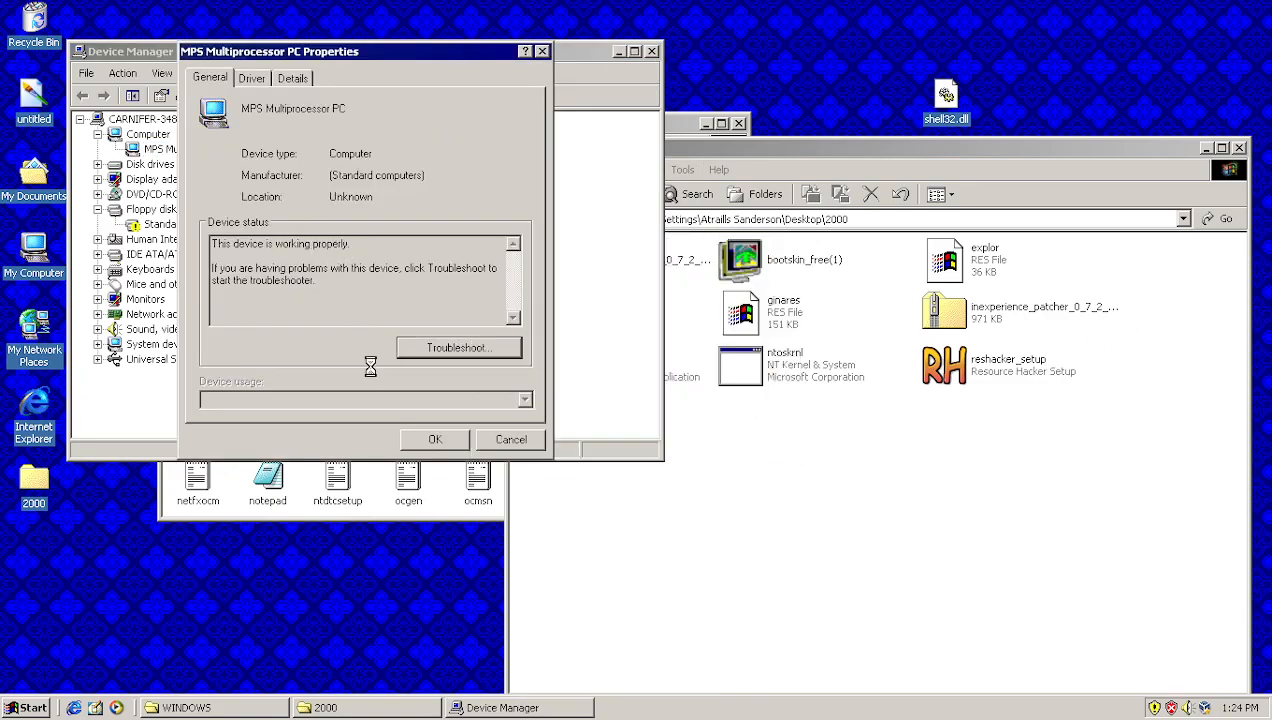
click(805, 443)
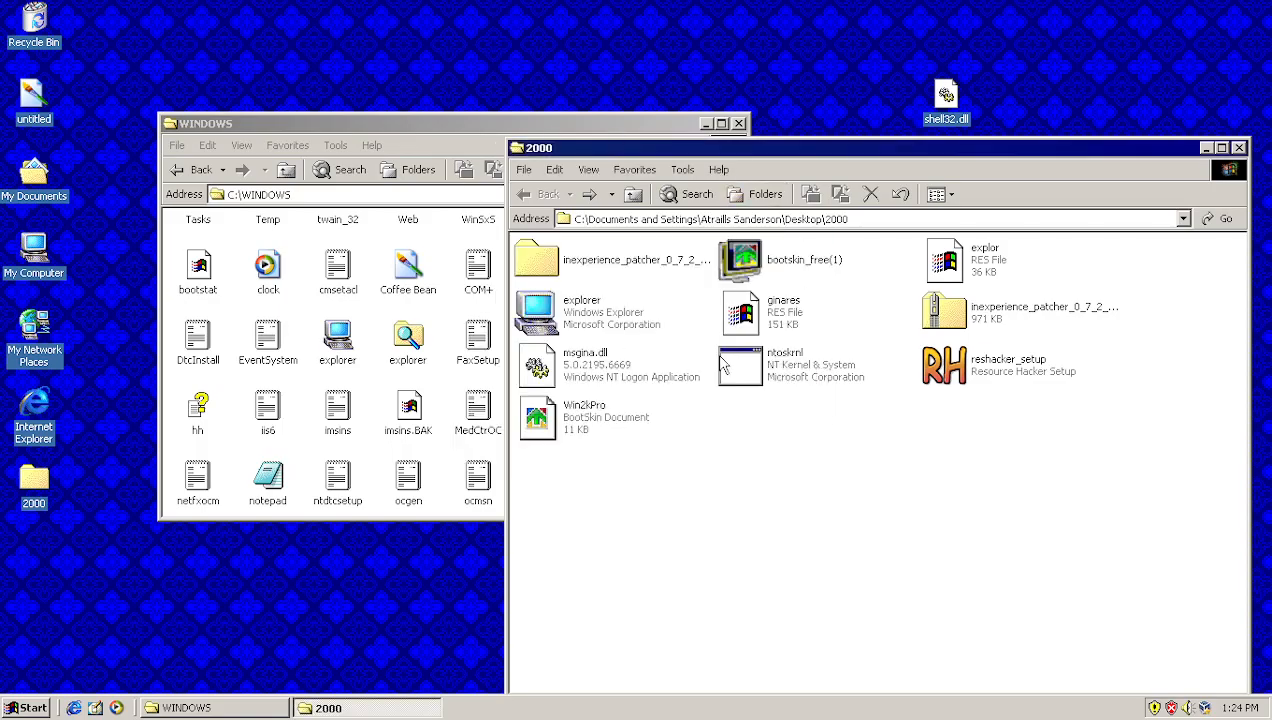
Step: Move the 2000 folder window fully into view and load its ntoskrnl file in Resource Hacker
right_click(792, 478)
click(800, 543)
drag(683, 150, 523, 91)
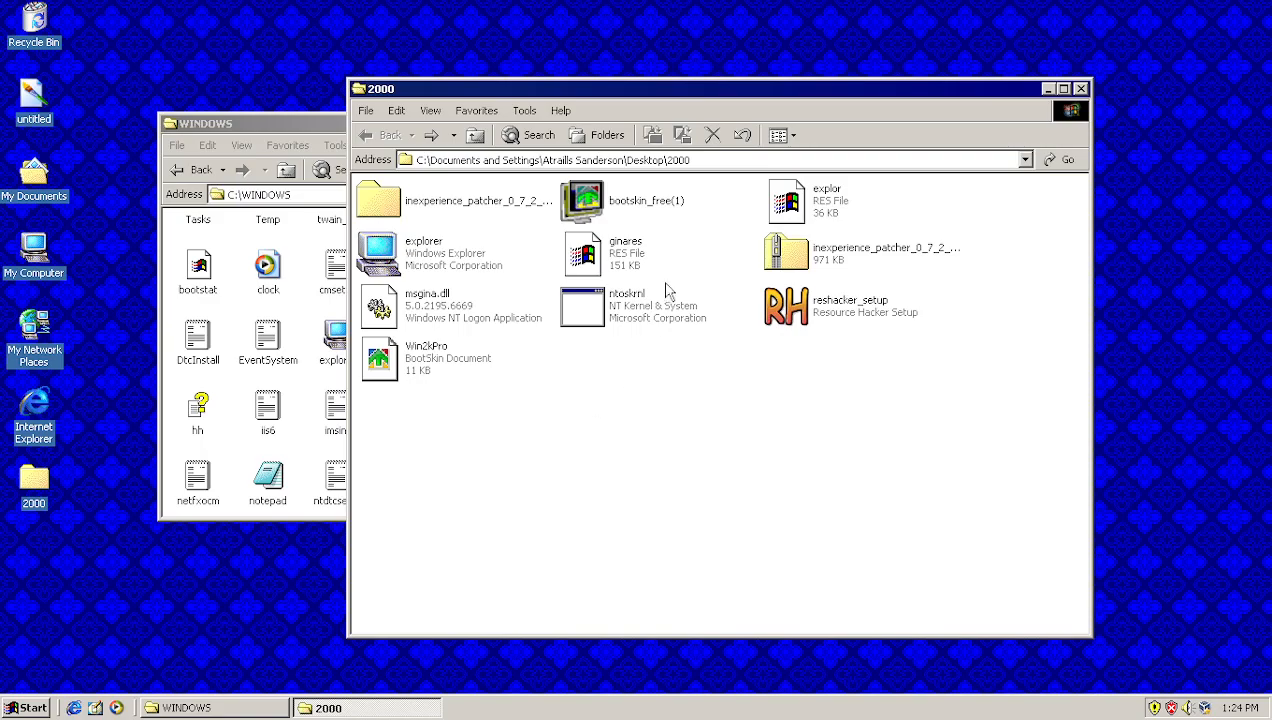
right_click(584, 305)
click(662, 331)
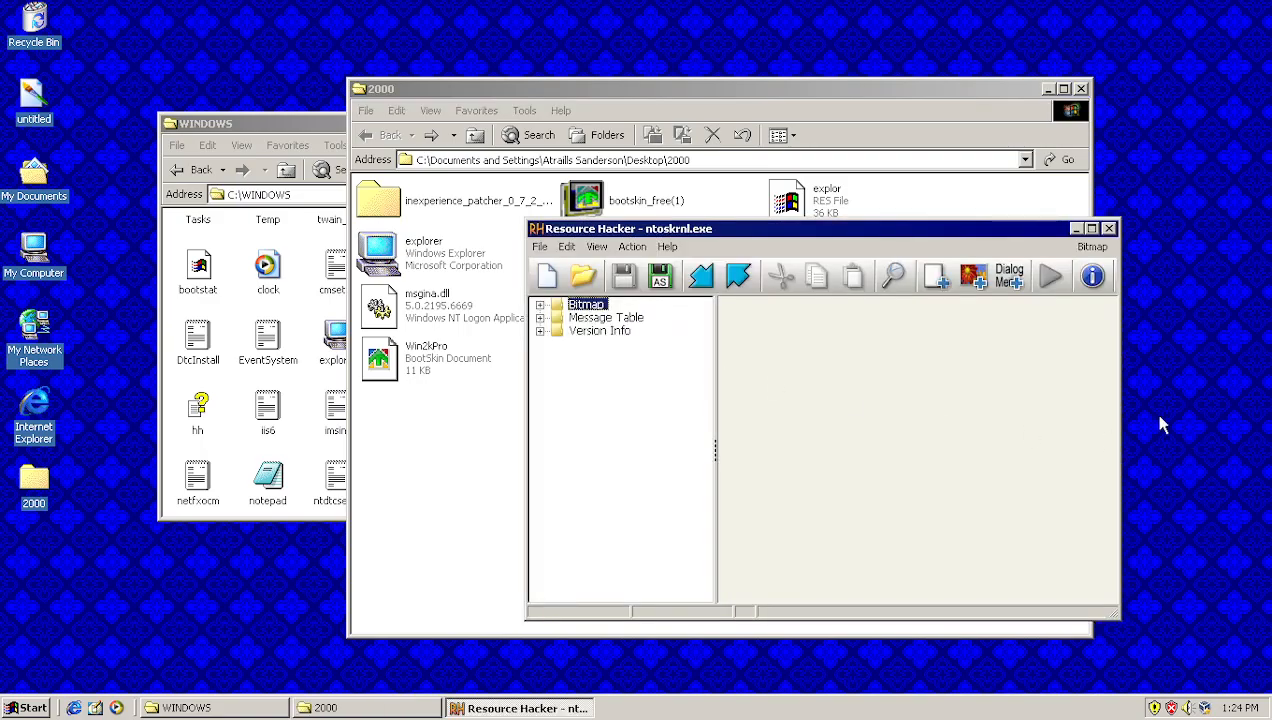
Step: Expand the Bitmap resources of ntoskrnl.exe and examine the boot and shutdown screen images, including bitmaps 1, 2, 3 and 5
double_click(588, 305)
click(620, 449)
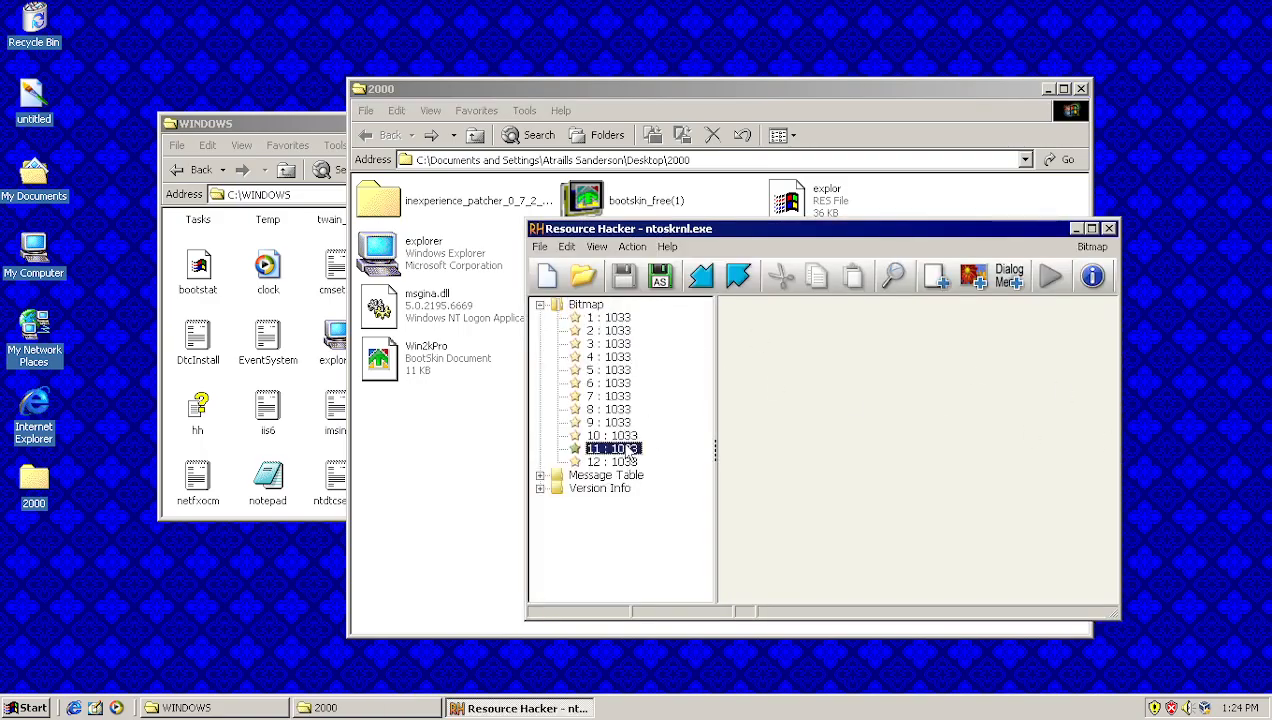
click(603, 370)
click(606, 343)
click(617, 319)
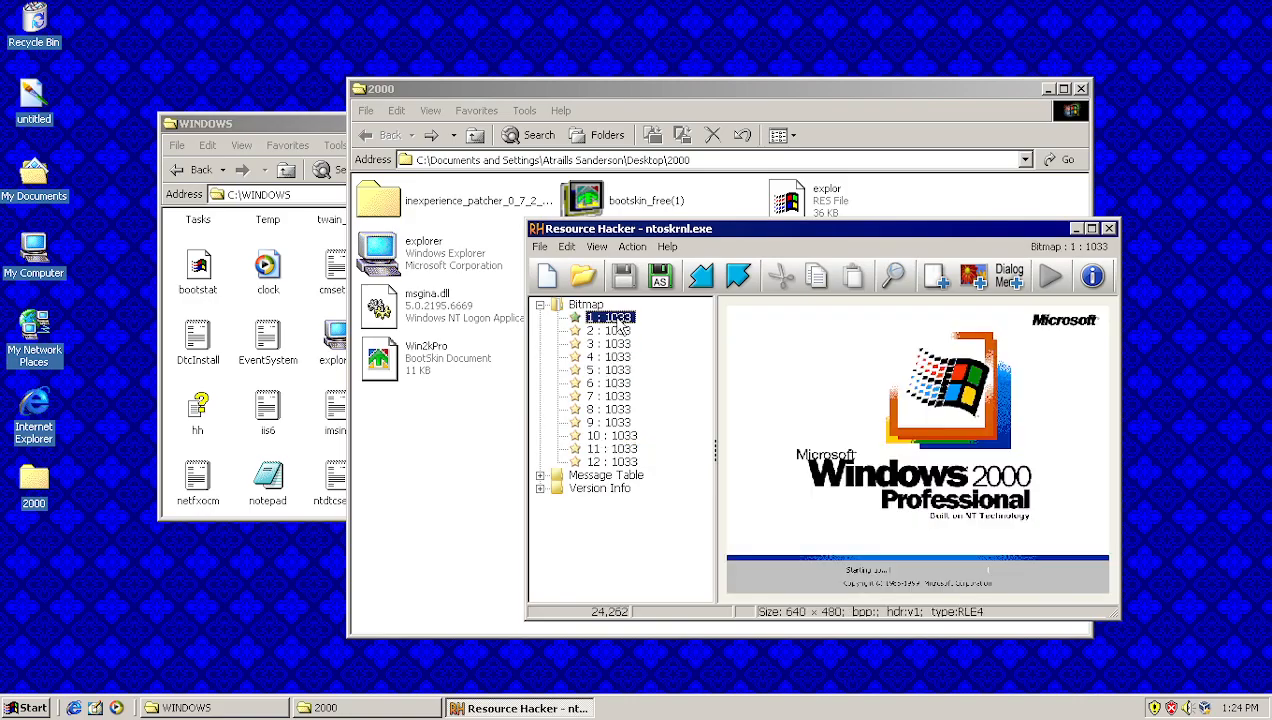
click(612, 331)
click(612, 343)
click(617, 318)
click(617, 331)
click(617, 344)
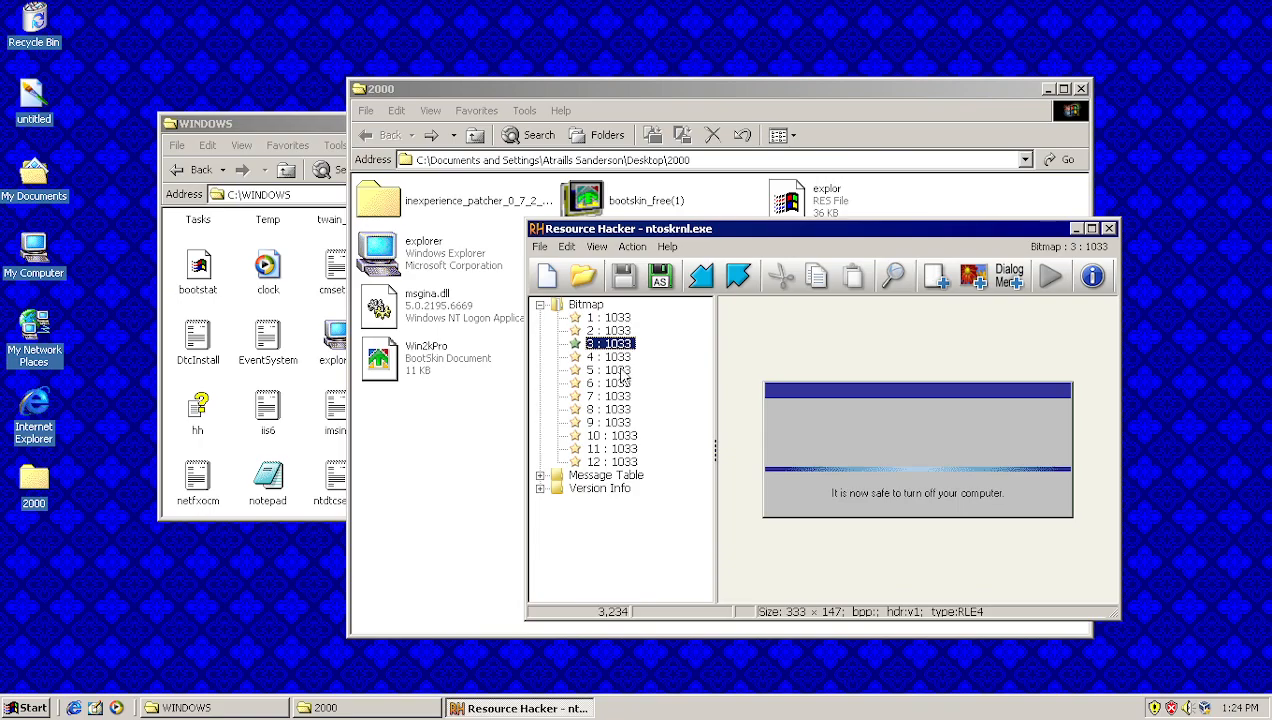
click(620, 370)
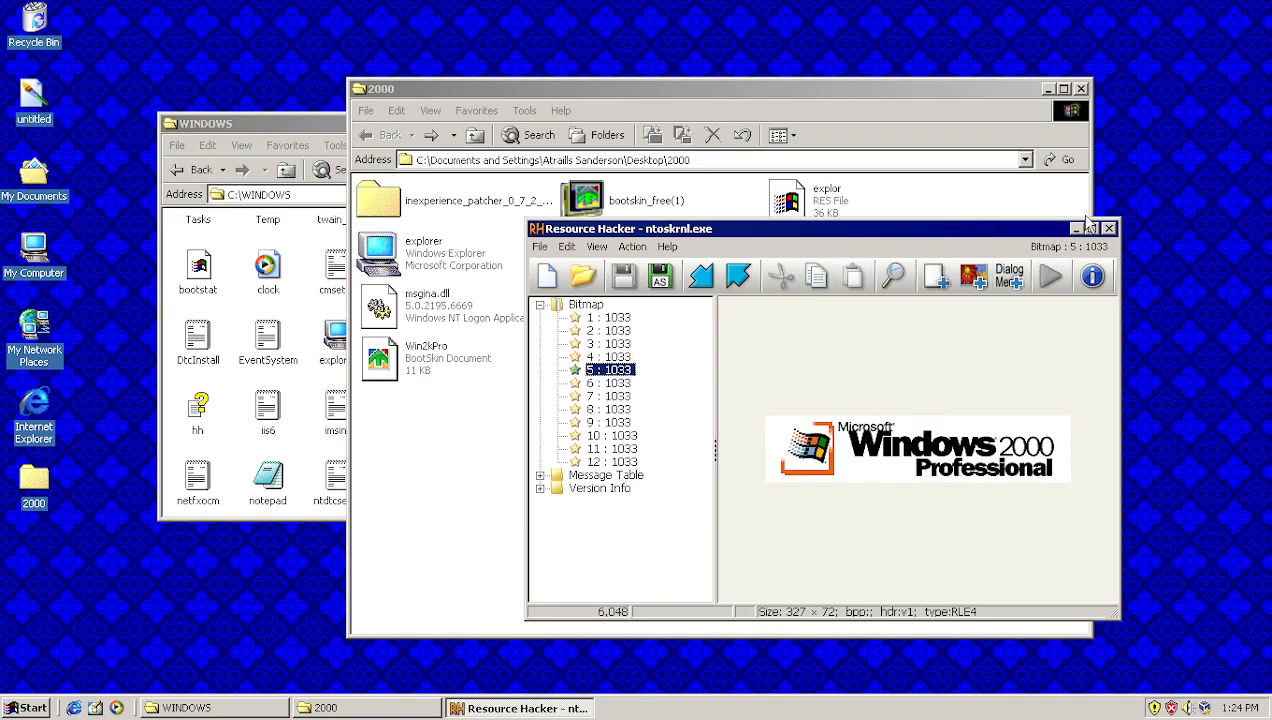
Step: Compare the startup screen in bitmap 1 with bitmaps 2 to 5 of ntoskrnl.exe, and close Resource Hacker
click(610, 318)
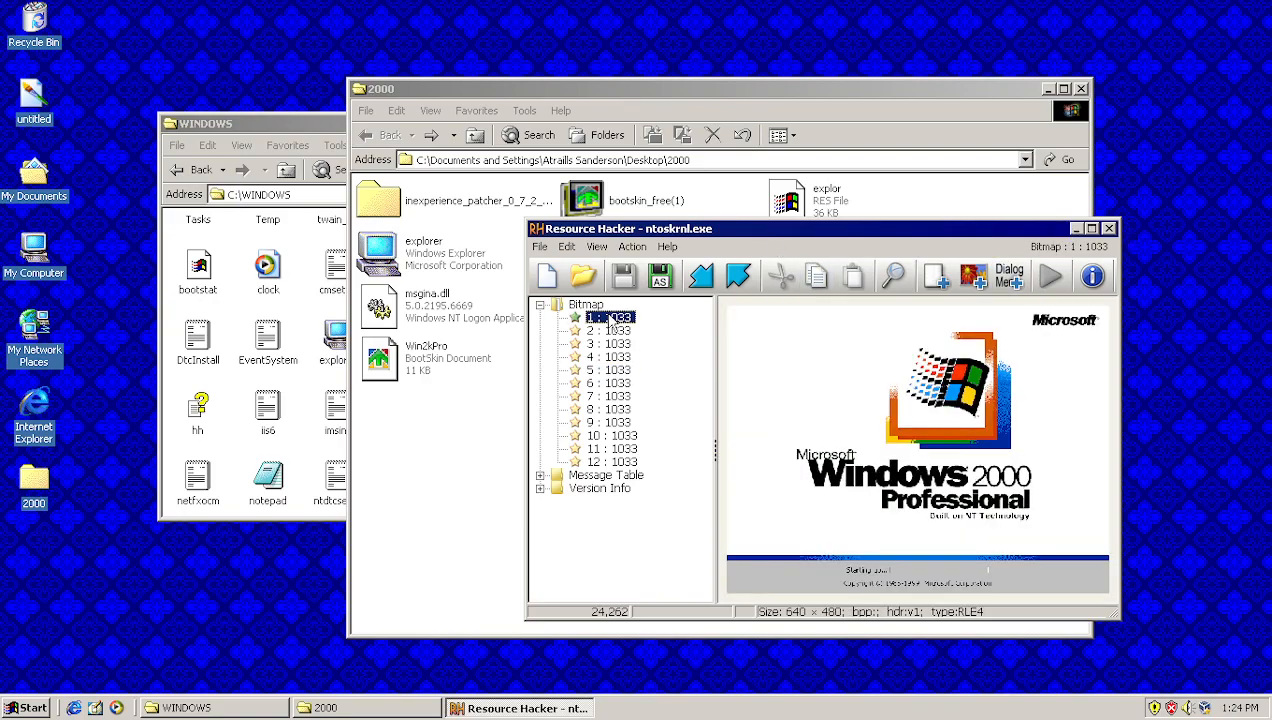
click(614, 331)
click(620, 321)
click(623, 331)
click(627, 344)
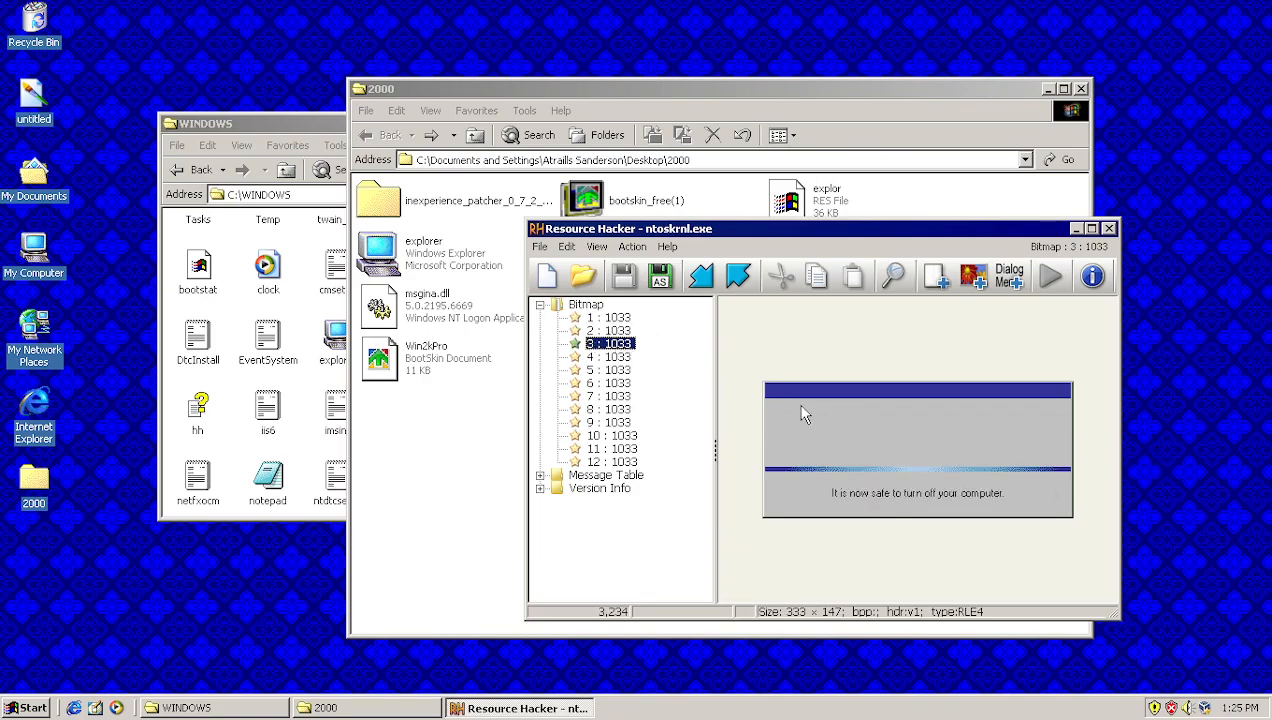
click(631, 358)
click(629, 371)
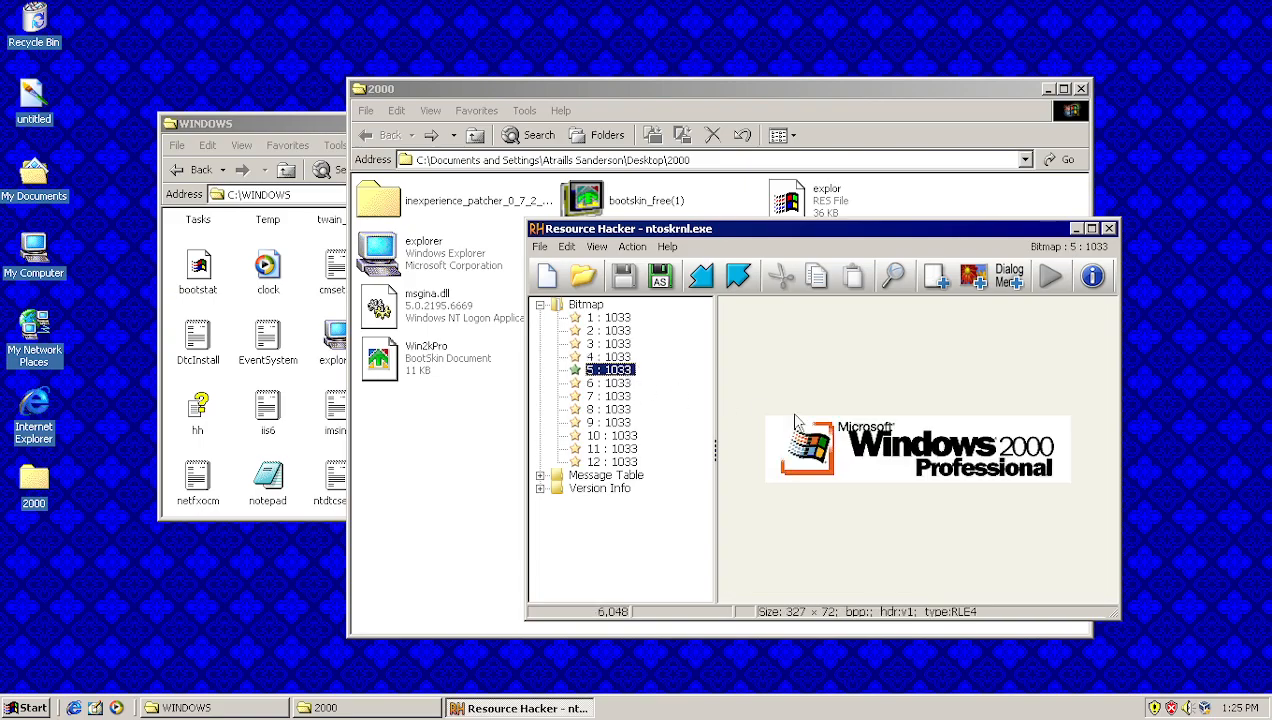
click(614, 317)
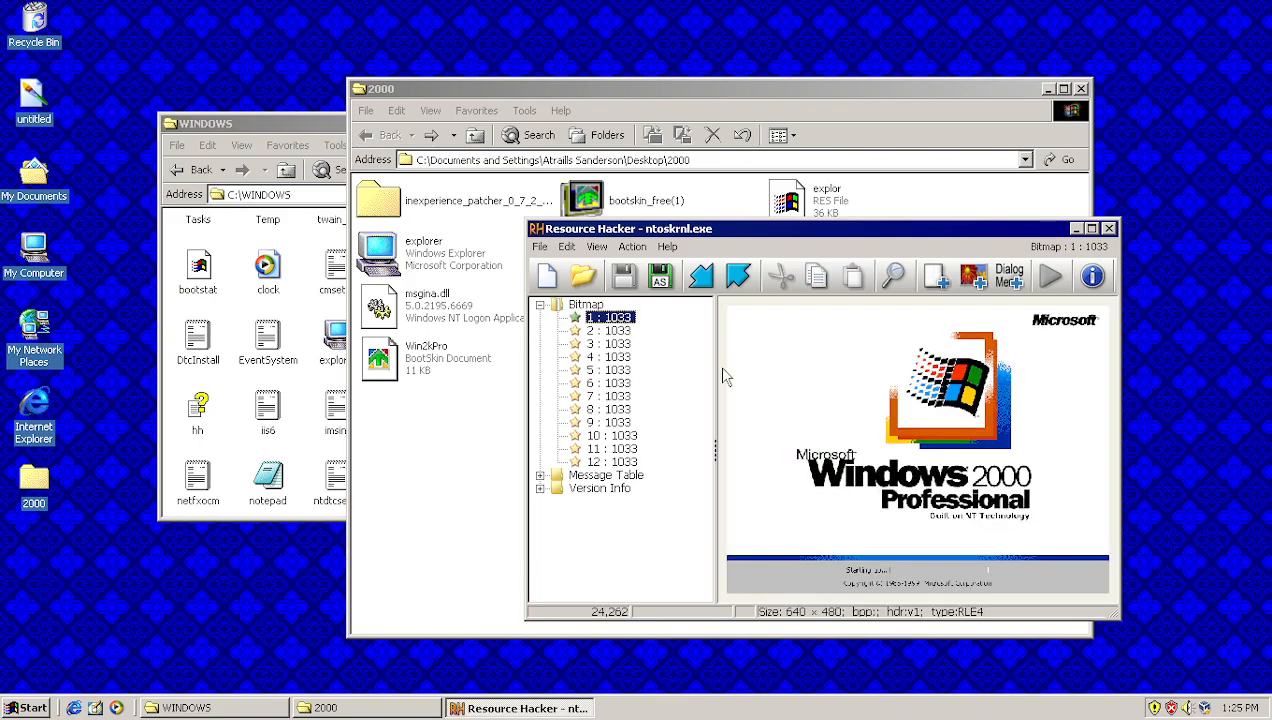
click(628, 358)
click(622, 370)
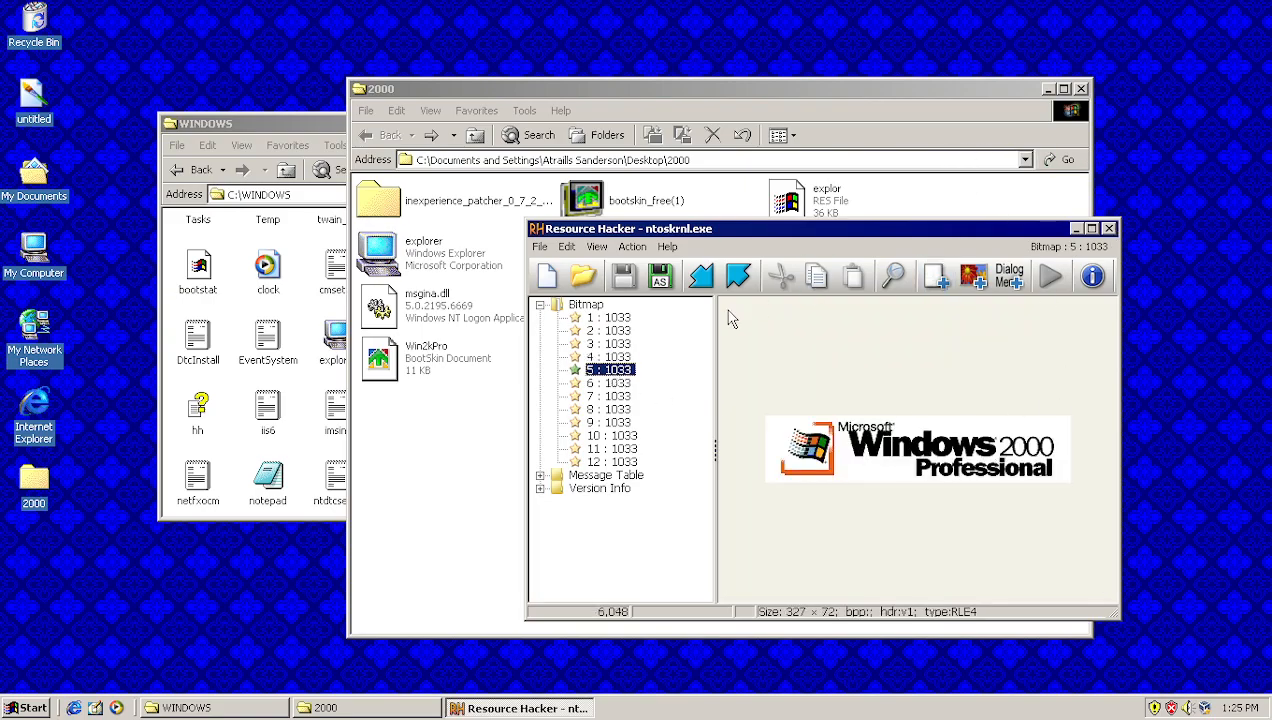
click(614, 318)
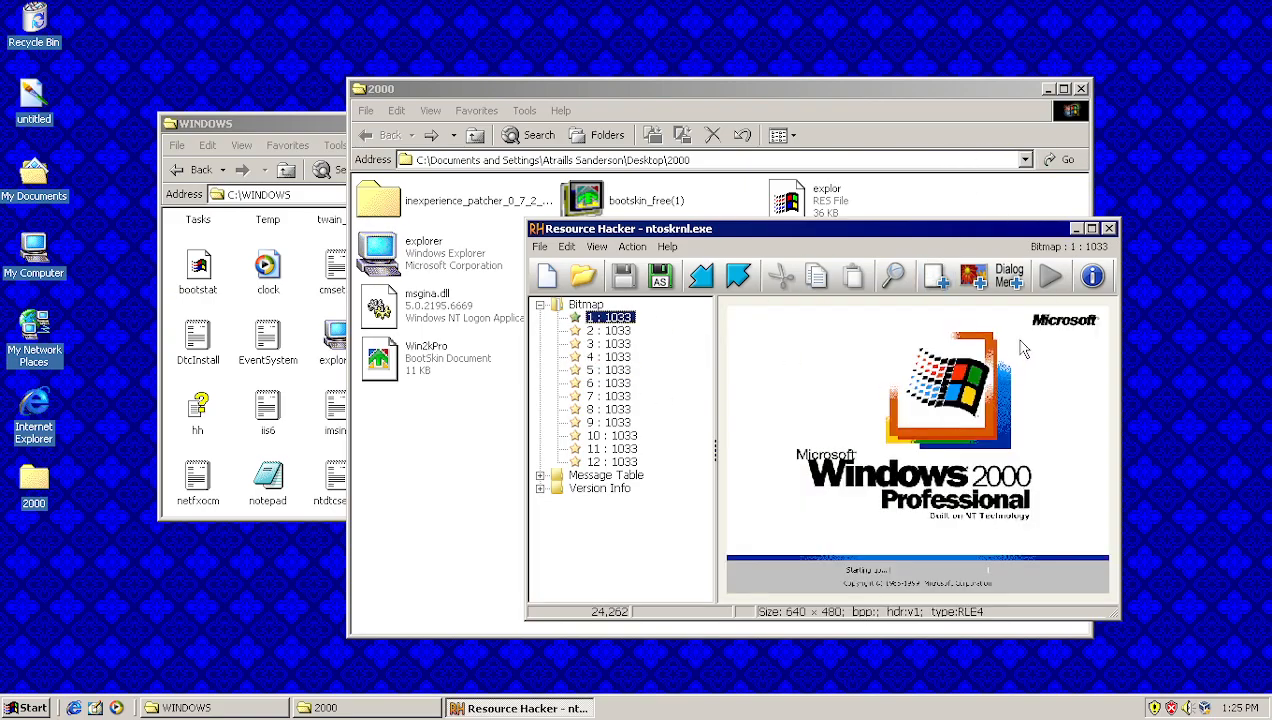
click(1109, 230)
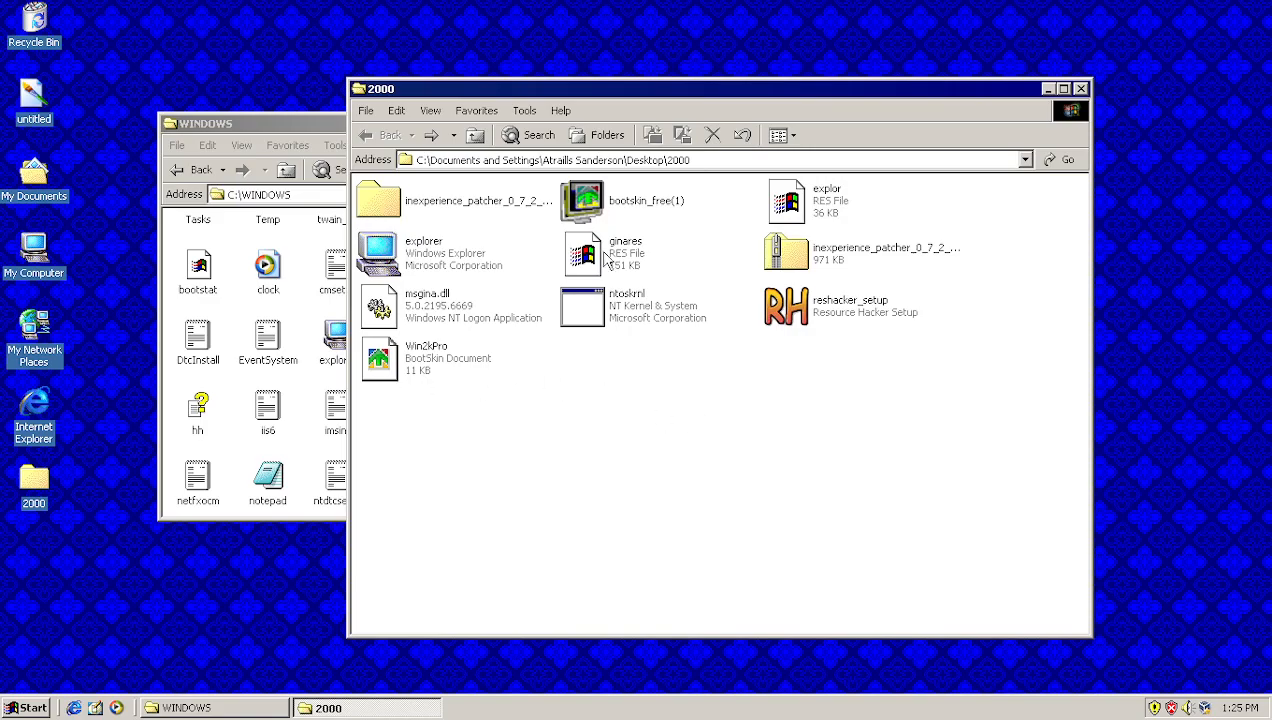
Step: Load the explorer program from the WINDOWS folder in Resource Hacker and expand its Bitmap resources
drag(627, 96, 872, 140)
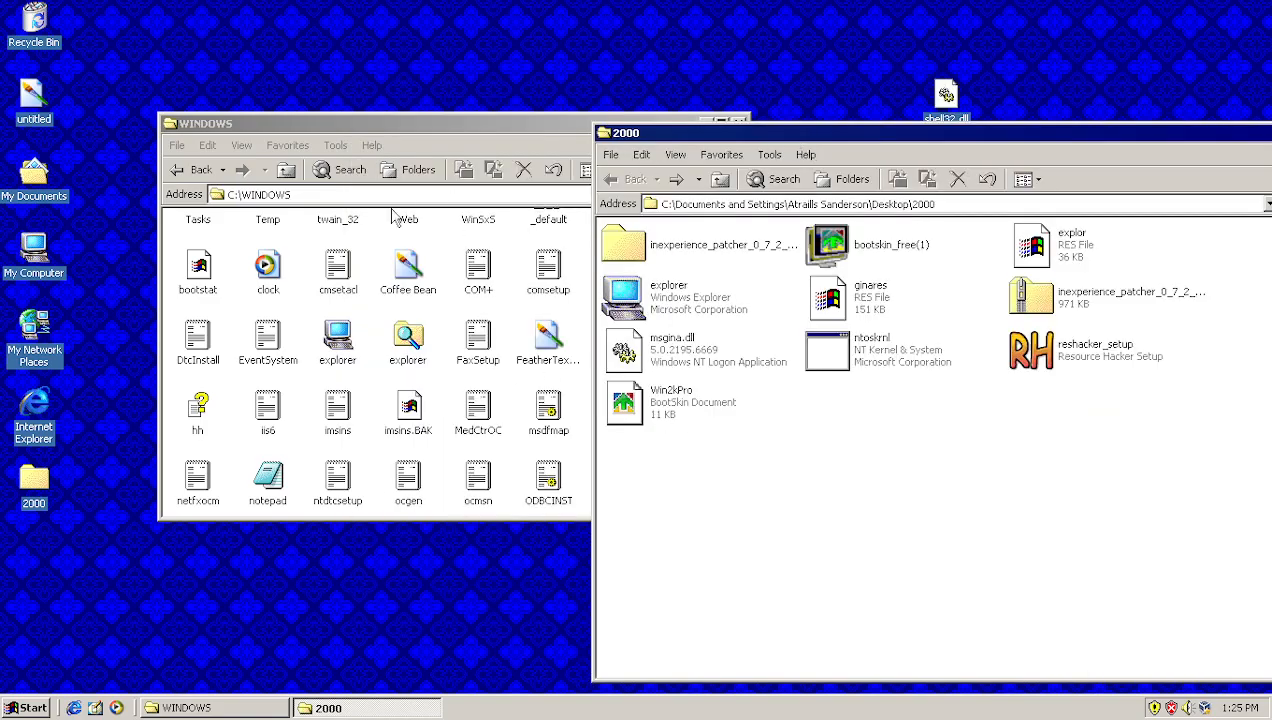
click(358, 377)
click(338, 352)
right_click(338, 353)
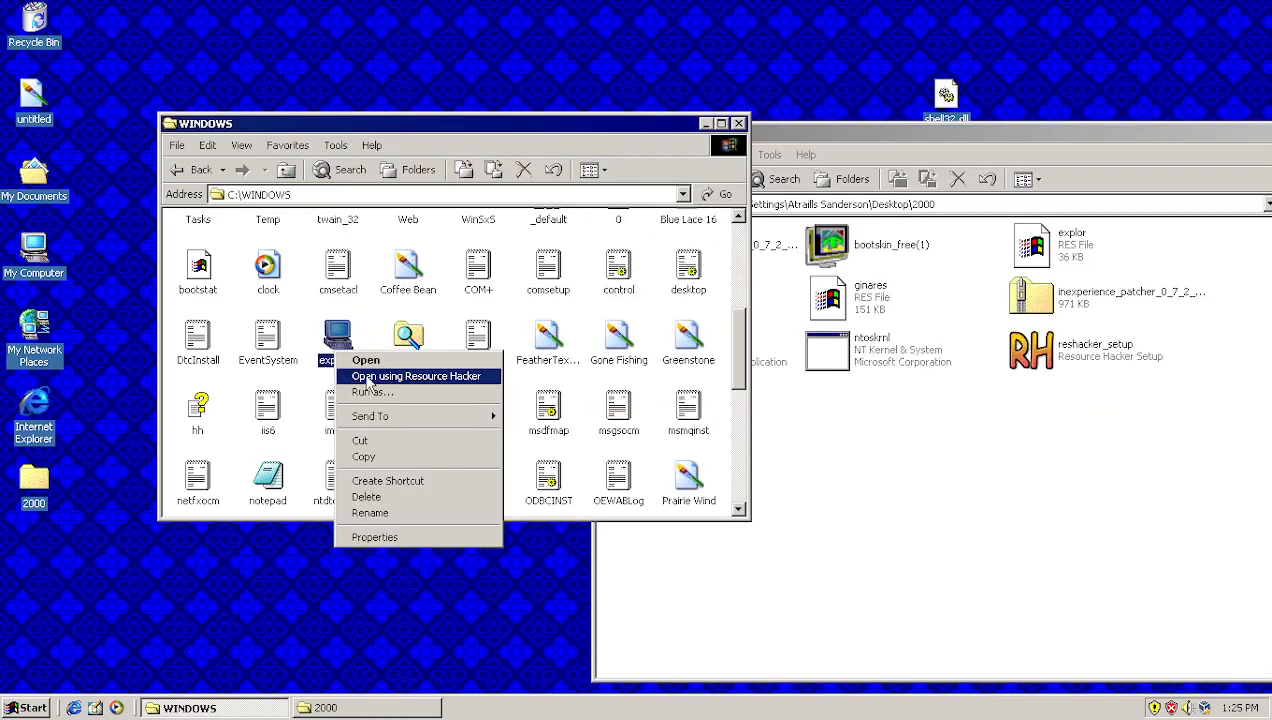
click(378, 377)
double_click(582, 306)
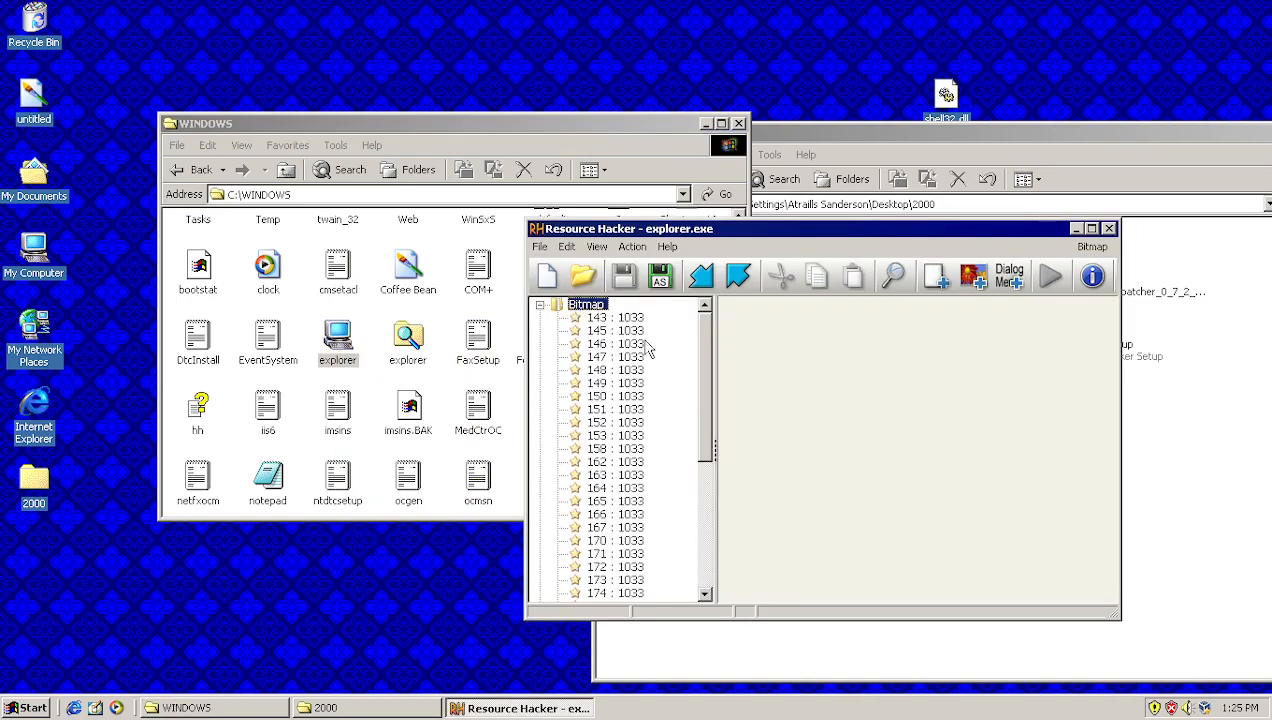
Step: Examine the bitmaps of the installed explorer.exe through to the Start menu banners in 166 and 167
click(640, 330)
click(645, 397)
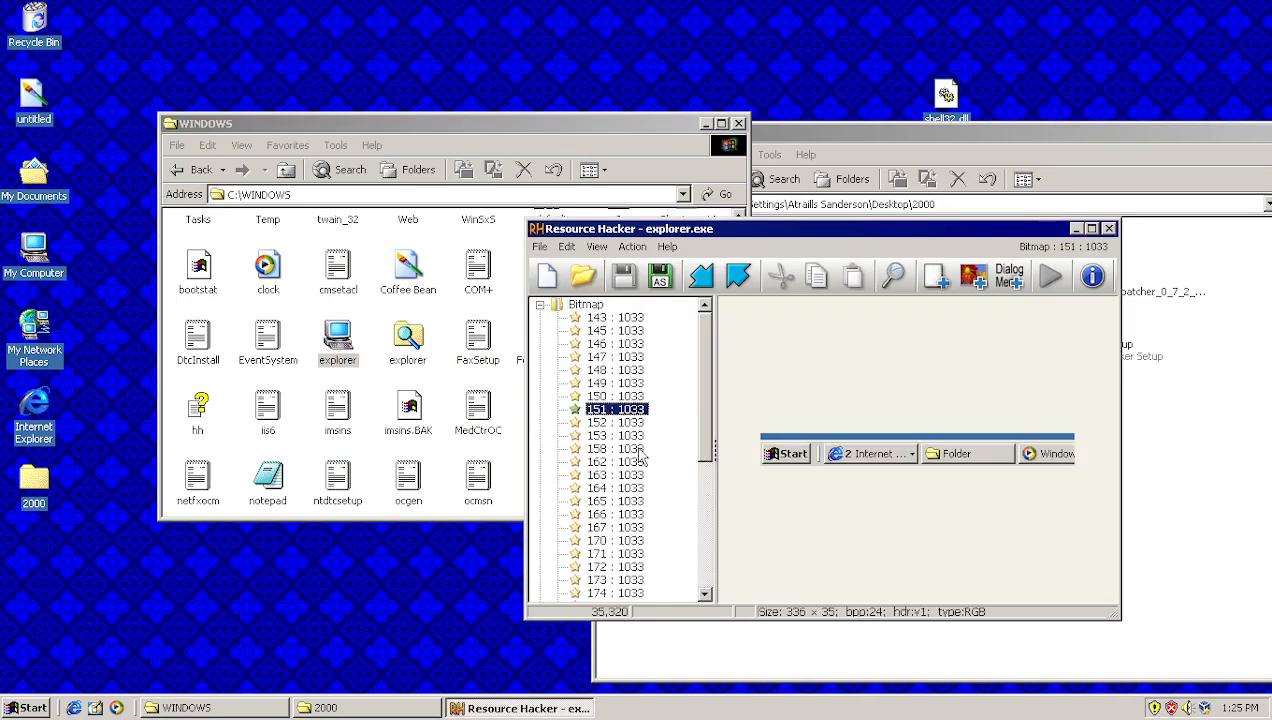
click(641, 462)
click(640, 515)
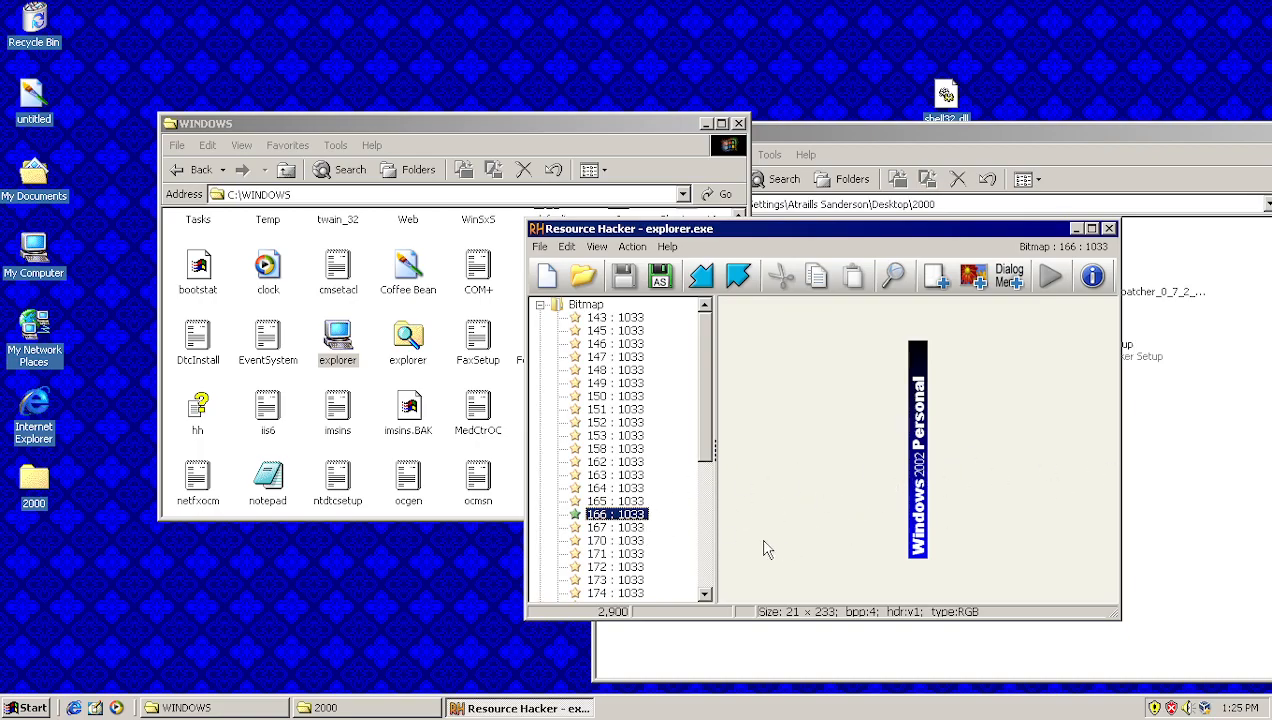
click(649, 527)
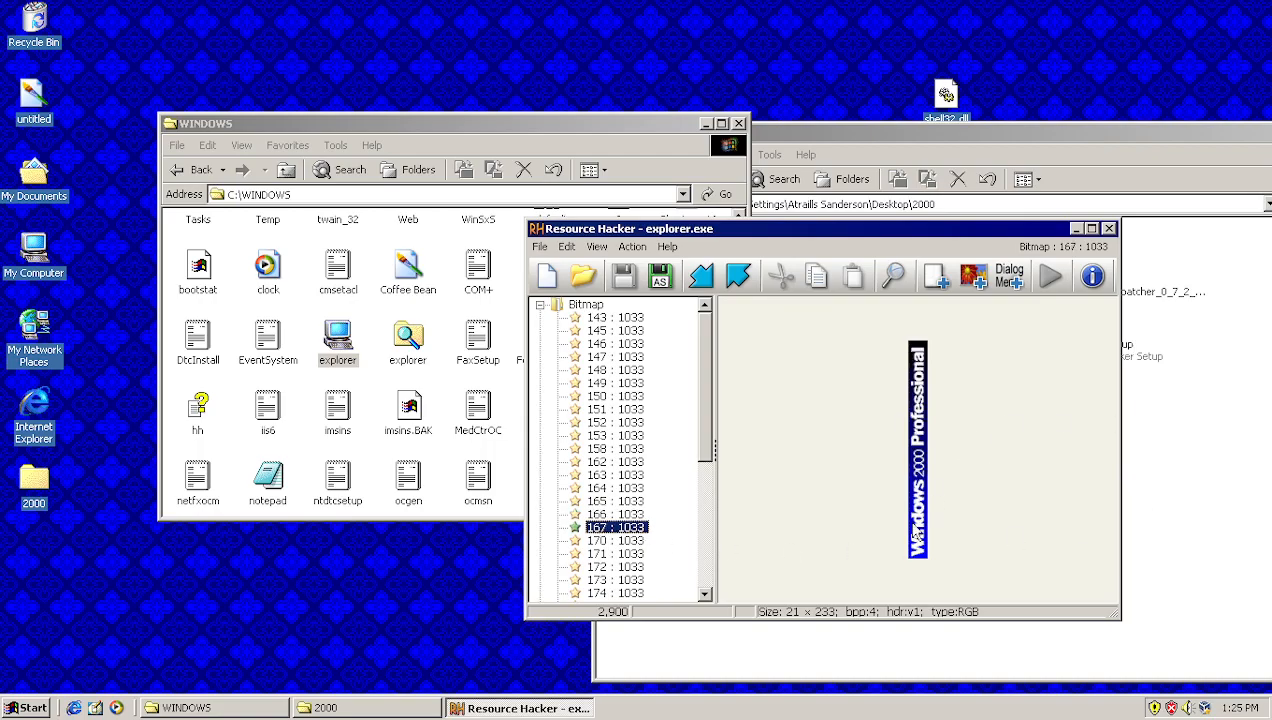
Step: Compare the actual Start menu banner with bitmaps 167 and 166 of explorer.exe, and close Resource Hacker
click(33, 708)
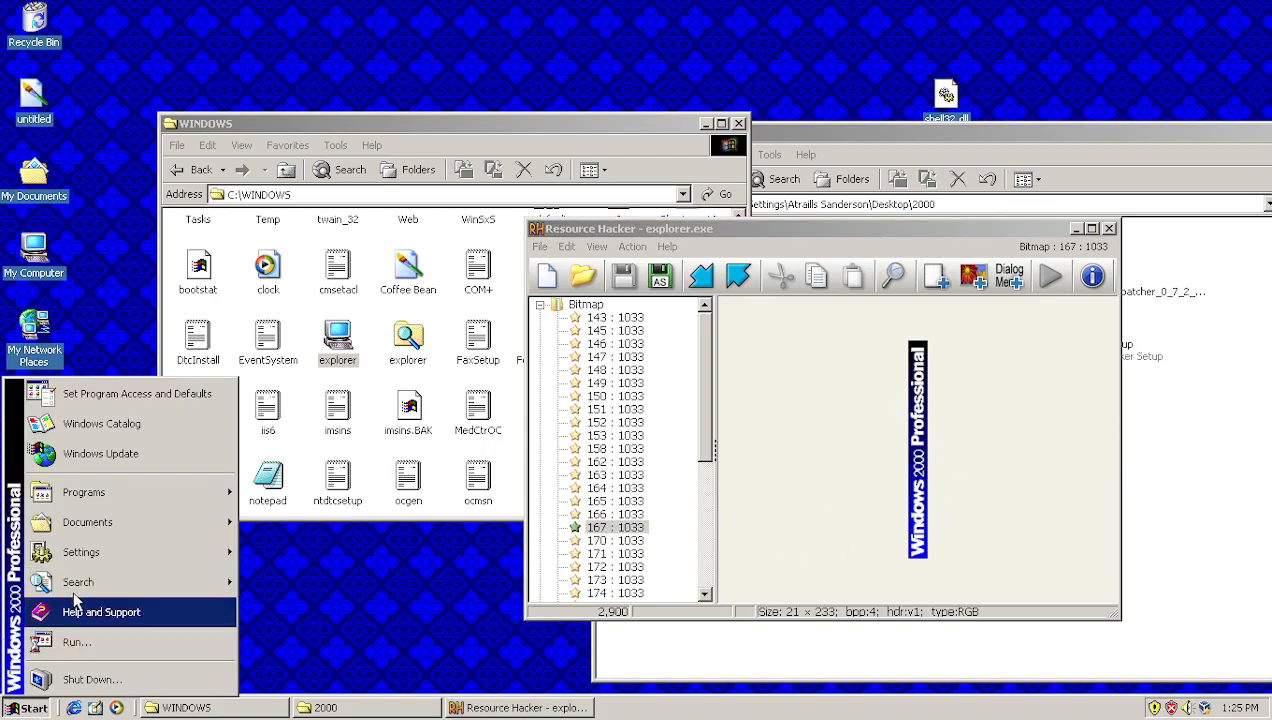
click(628, 524)
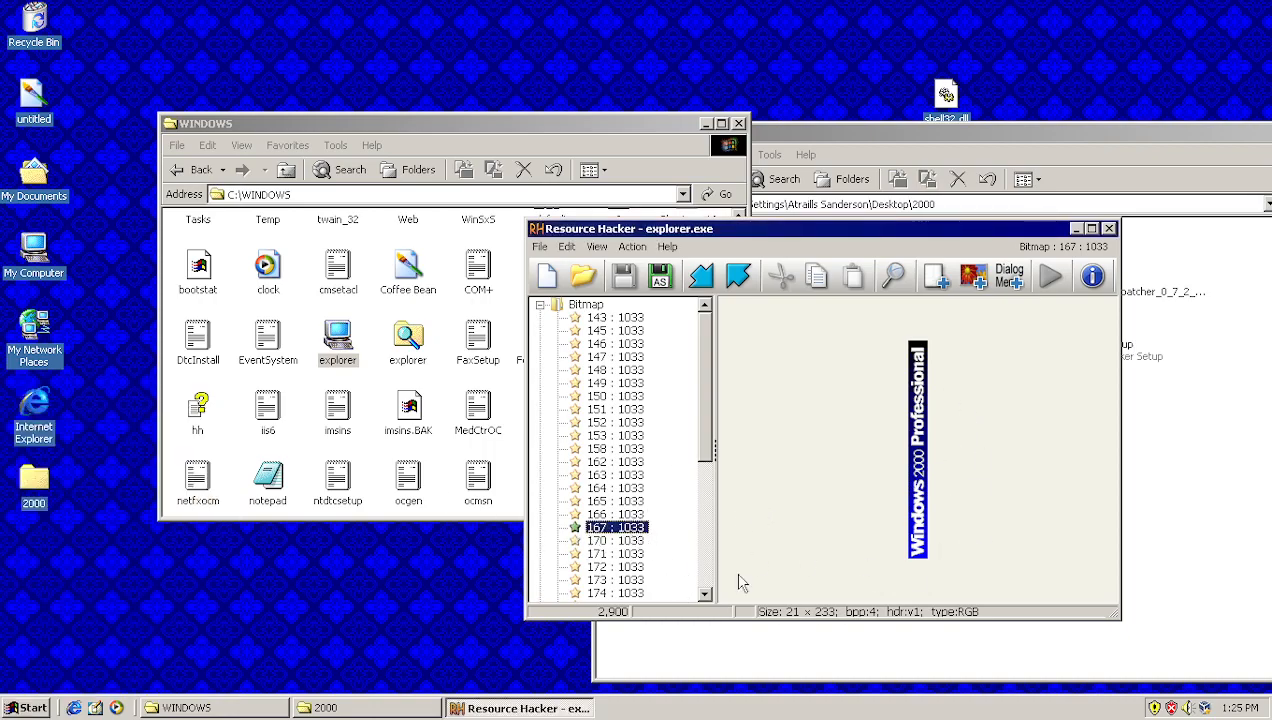
key(Up)
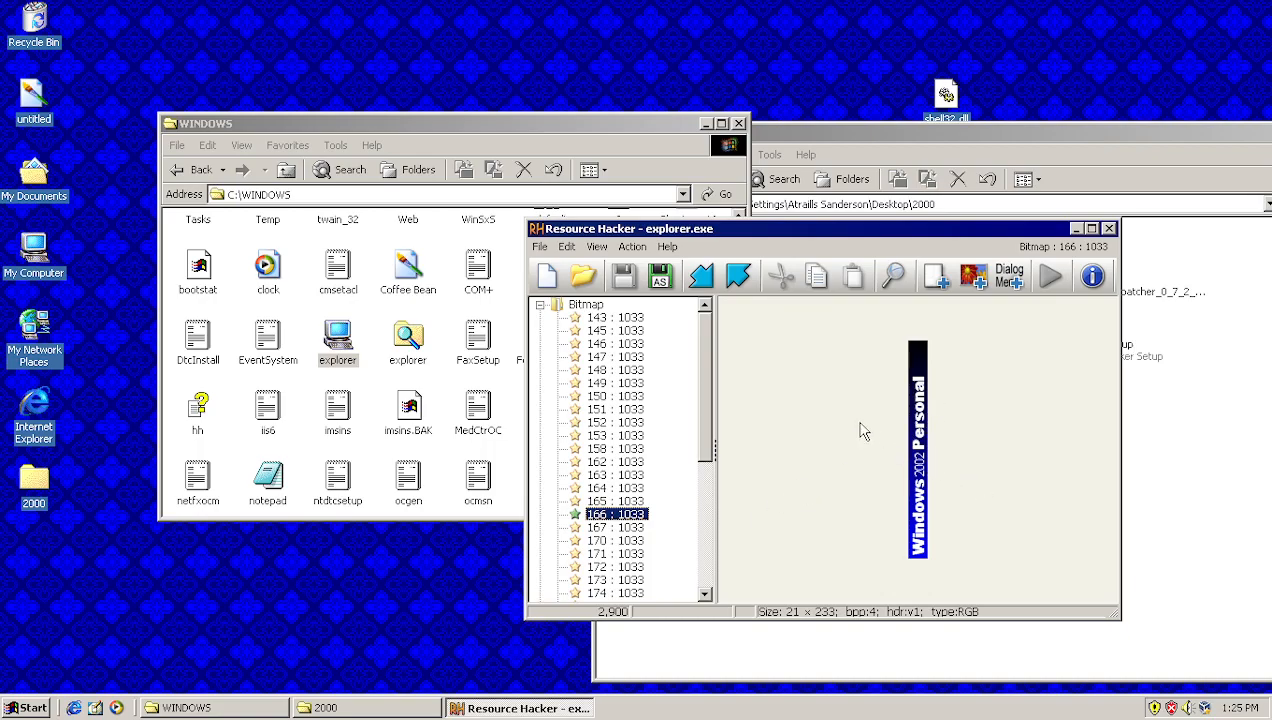
click(615, 527)
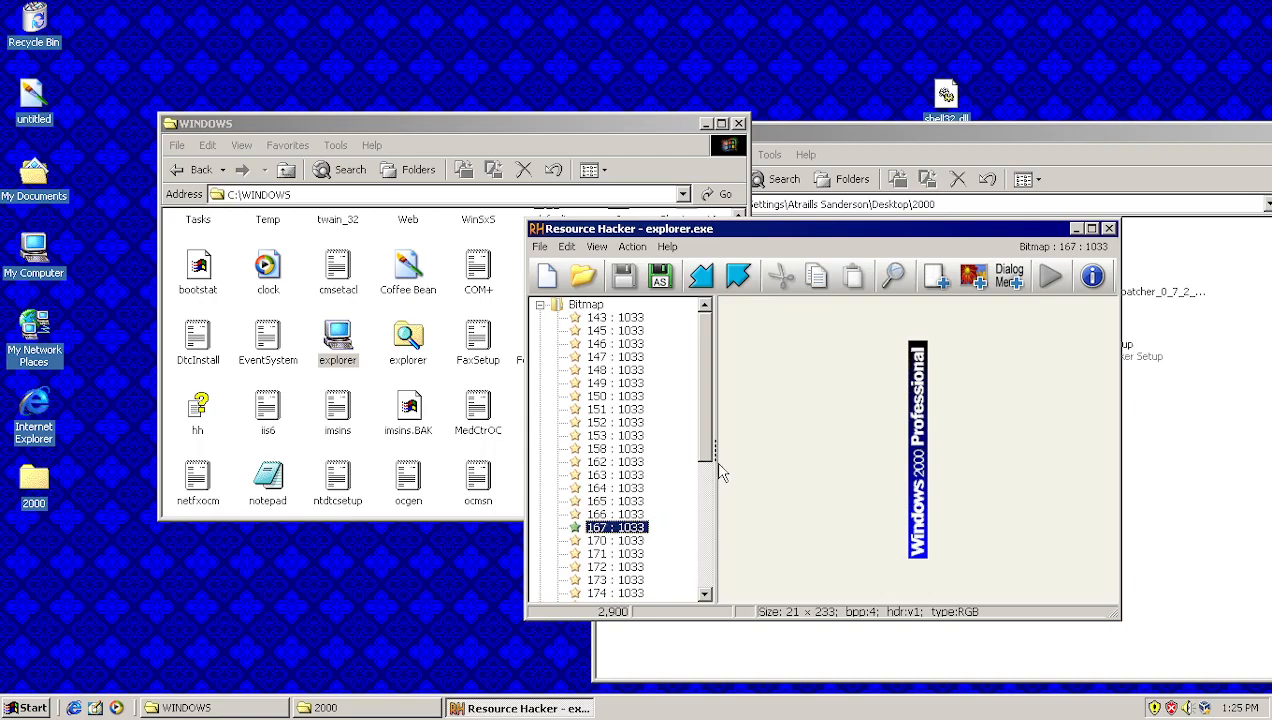
click(1108, 229)
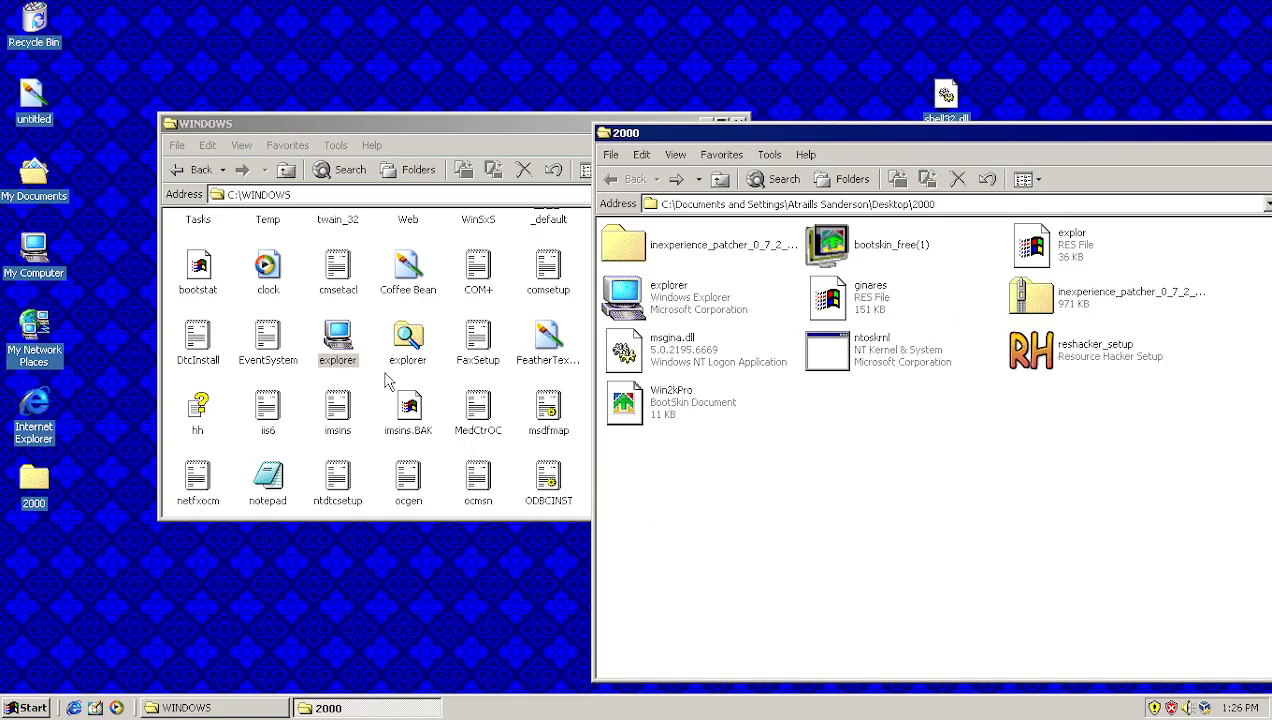
Step: Open the system32 folder inside the WINDOWS folder
click(468, 440)
scroll(500, 442, up, 5)
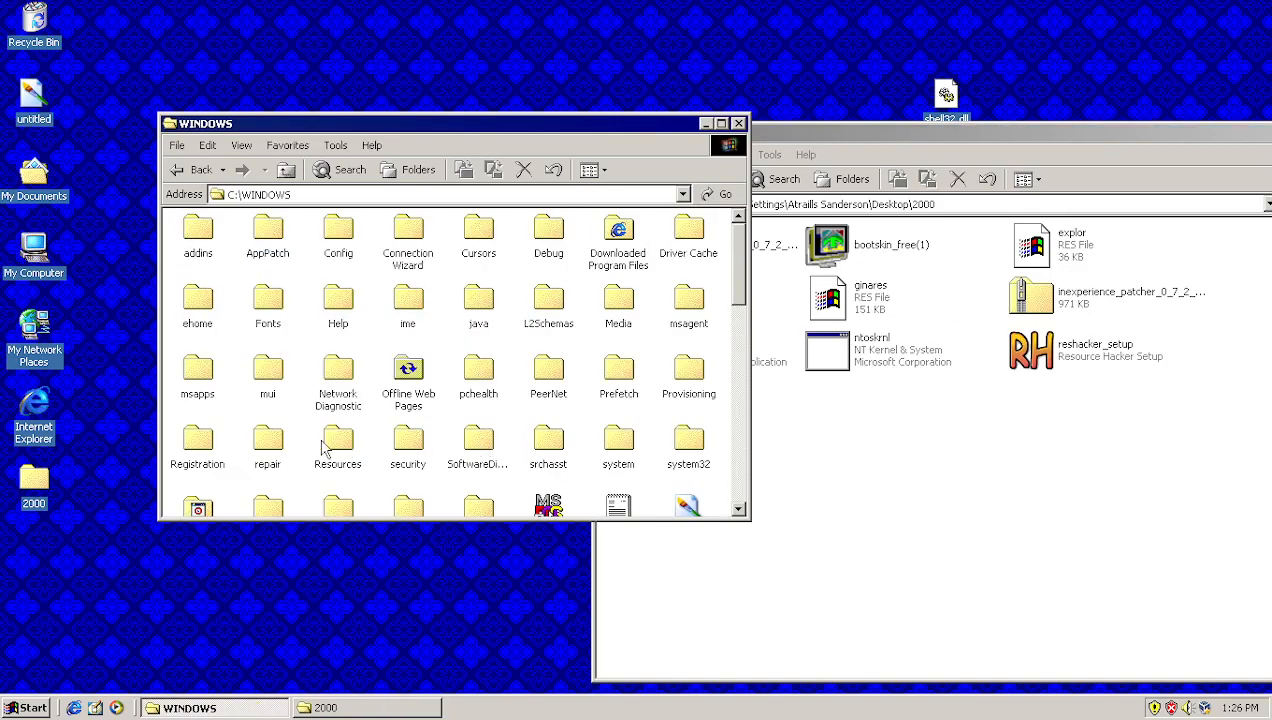
click(695, 452)
double_click(695, 455)
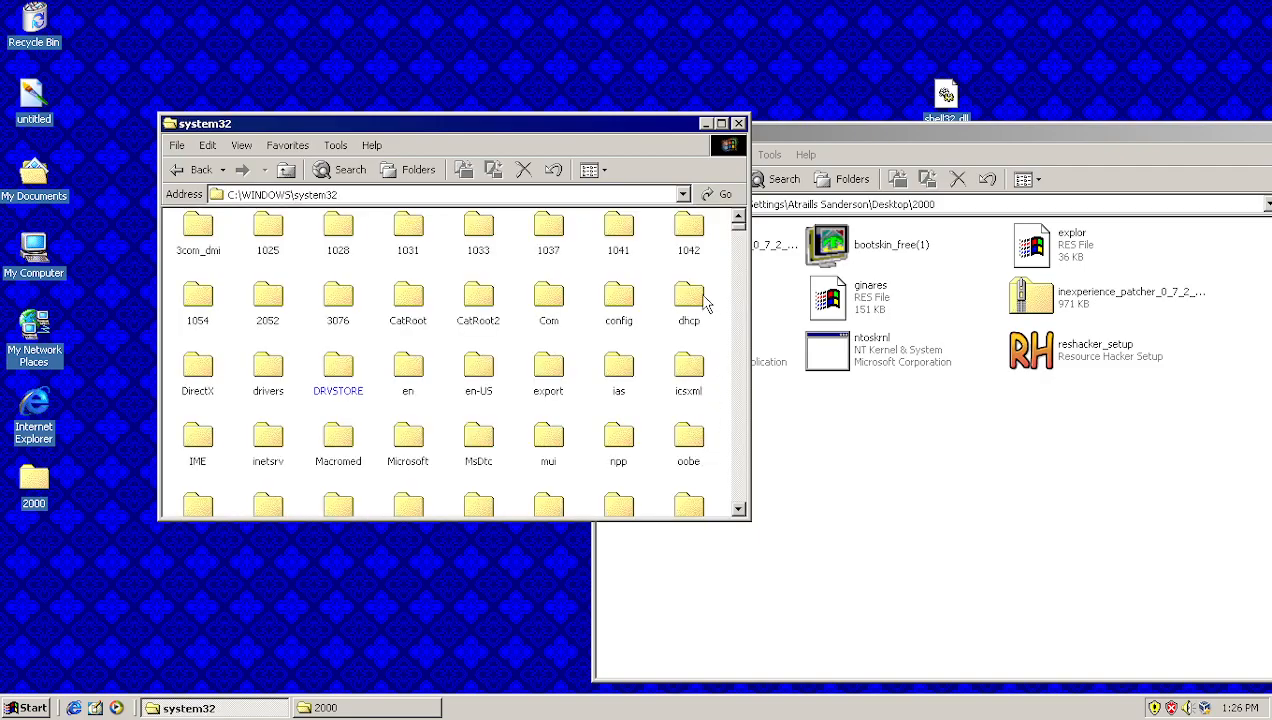
Step: Locate msgina.dll in the system32 folder, load it in Resource Hacker, and expand its Bitmap resources
scroll(622, 375, down, 10)
scroll(600, 390, up, 10)
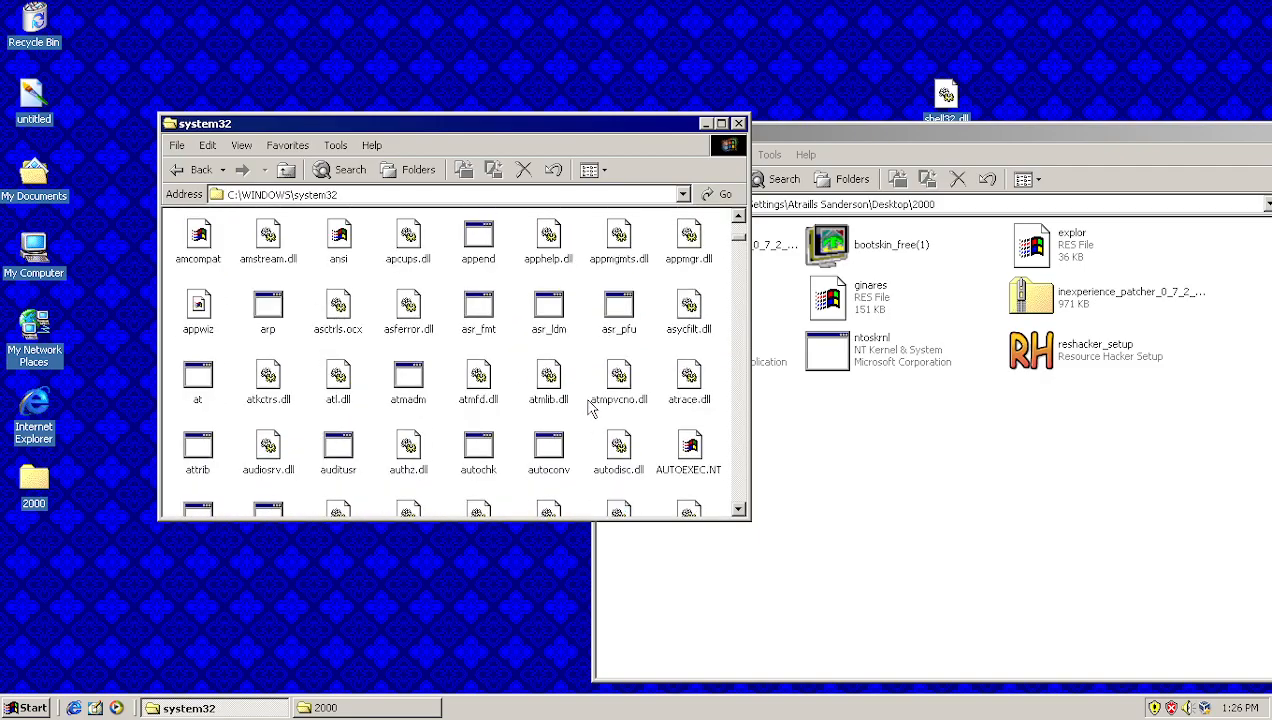
scroll(578, 405, down, 8)
scroll(577, 398, down, 5)
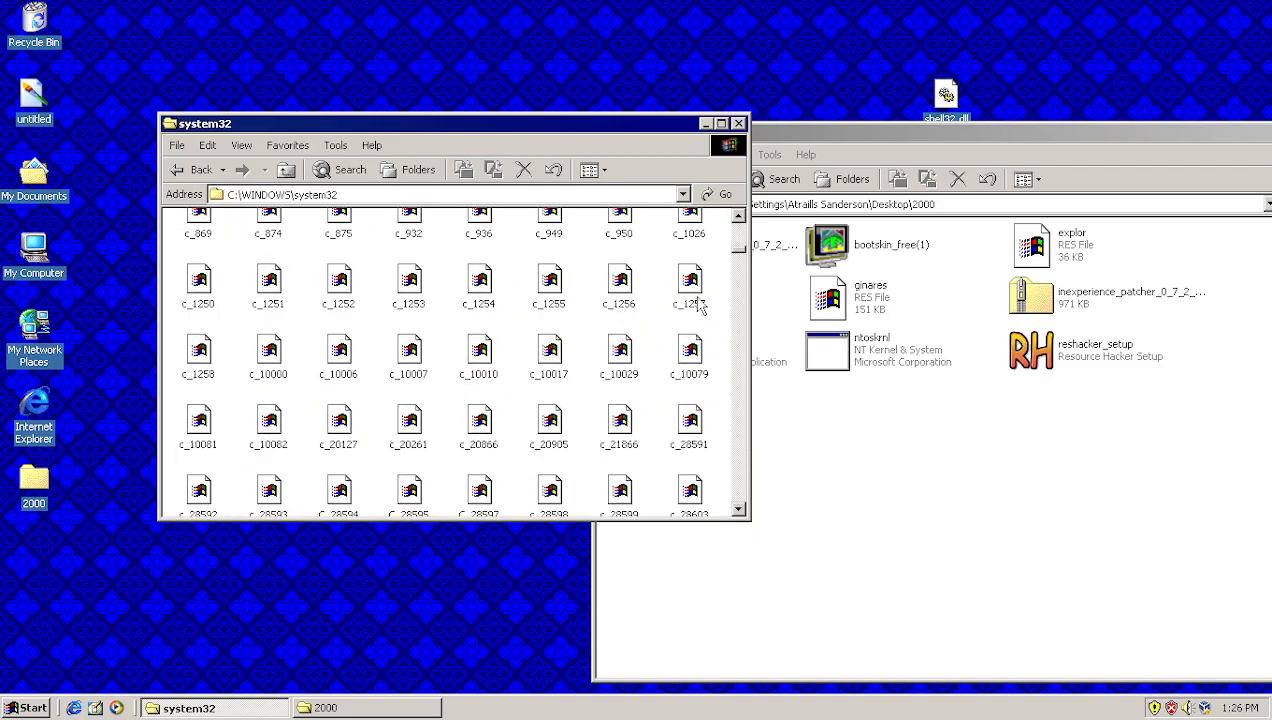
drag(738, 248, 739, 381)
scroll(517, 390, up, 1)
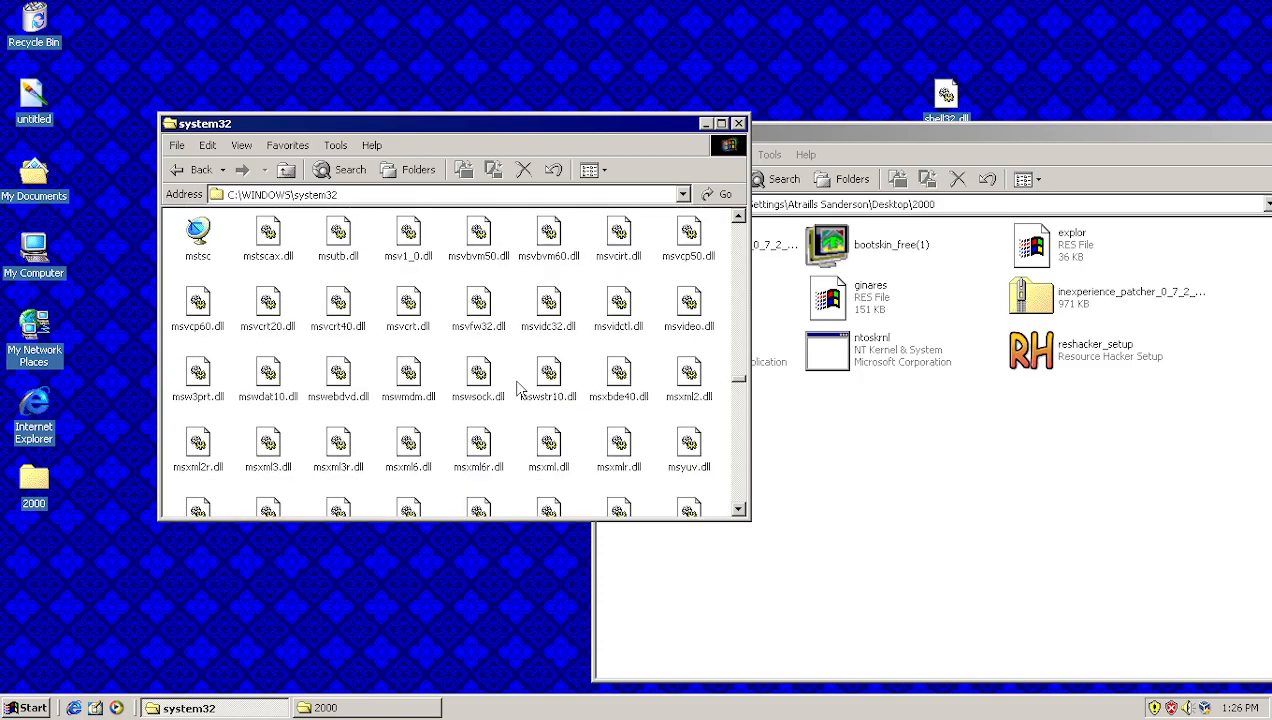
scroll(487, 389, up, 1)
scroll(335, 405, up, 1)
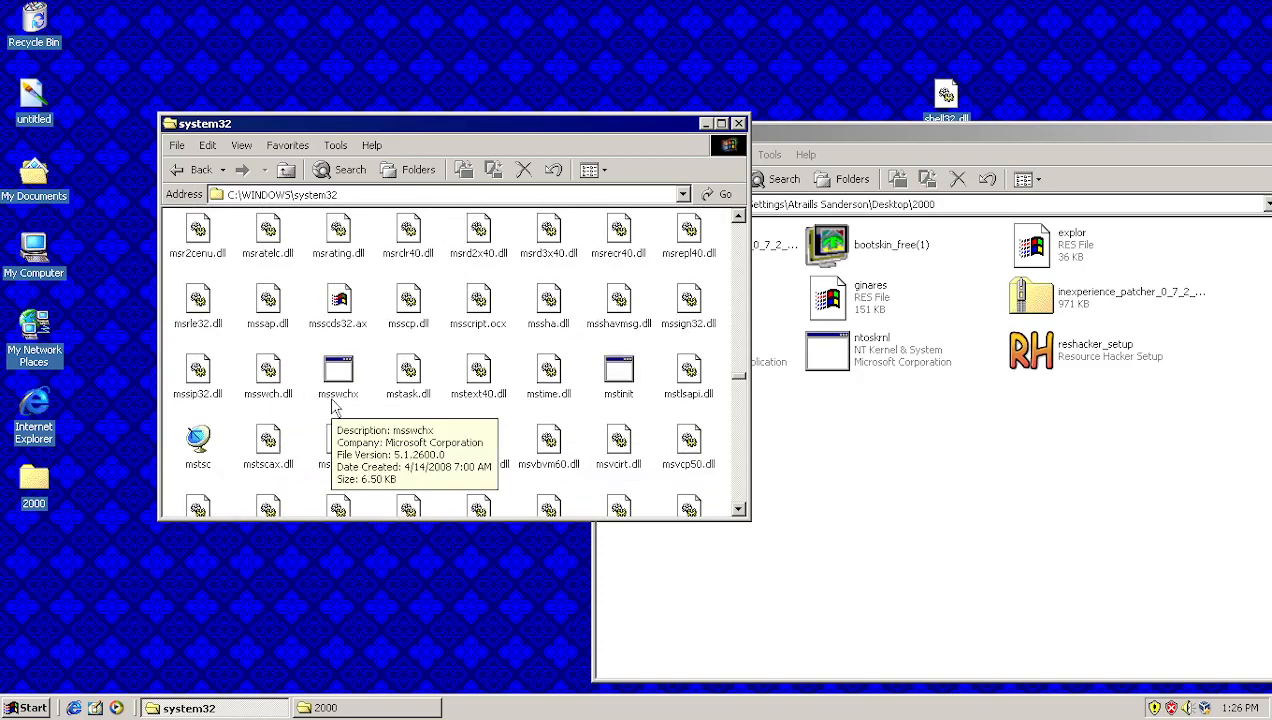
scroll(393, 346, up, 2)
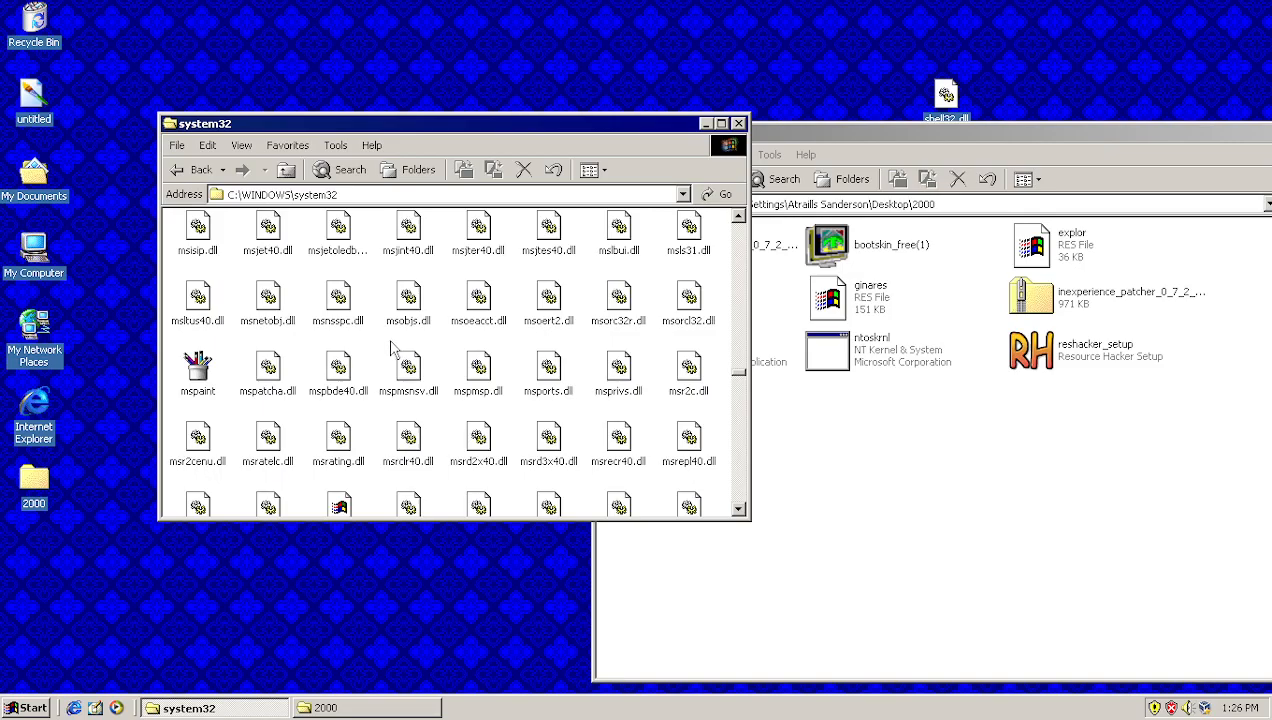
scroll(393, 346, up, 1)
scroll(367, 392, up, 1)
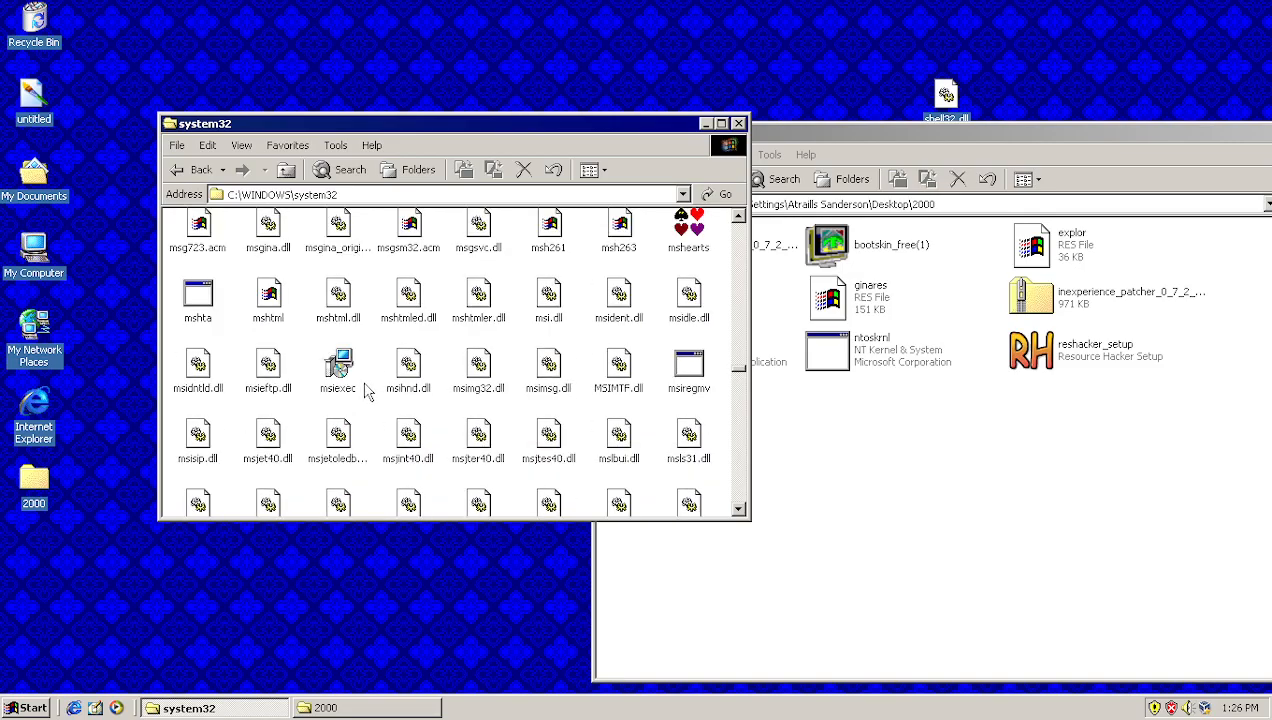
scroll(367, 392, up, 1)
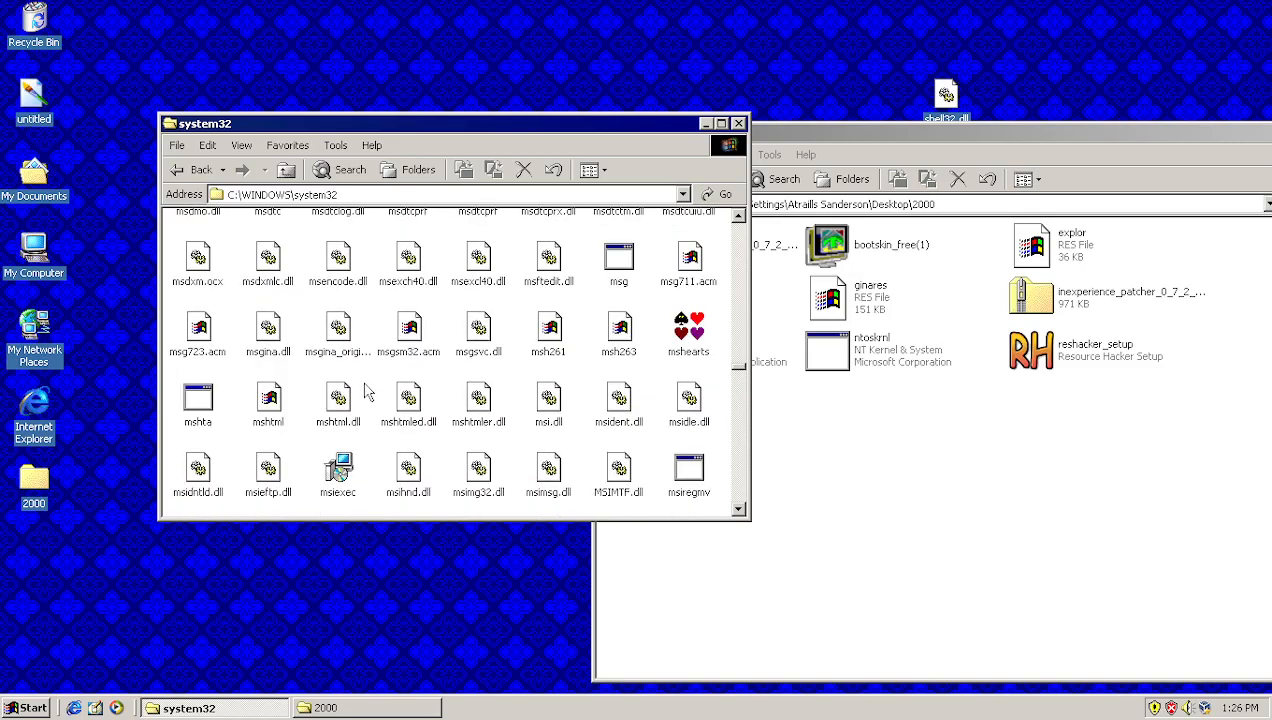
click(273, 332)
right_click(273, 332)
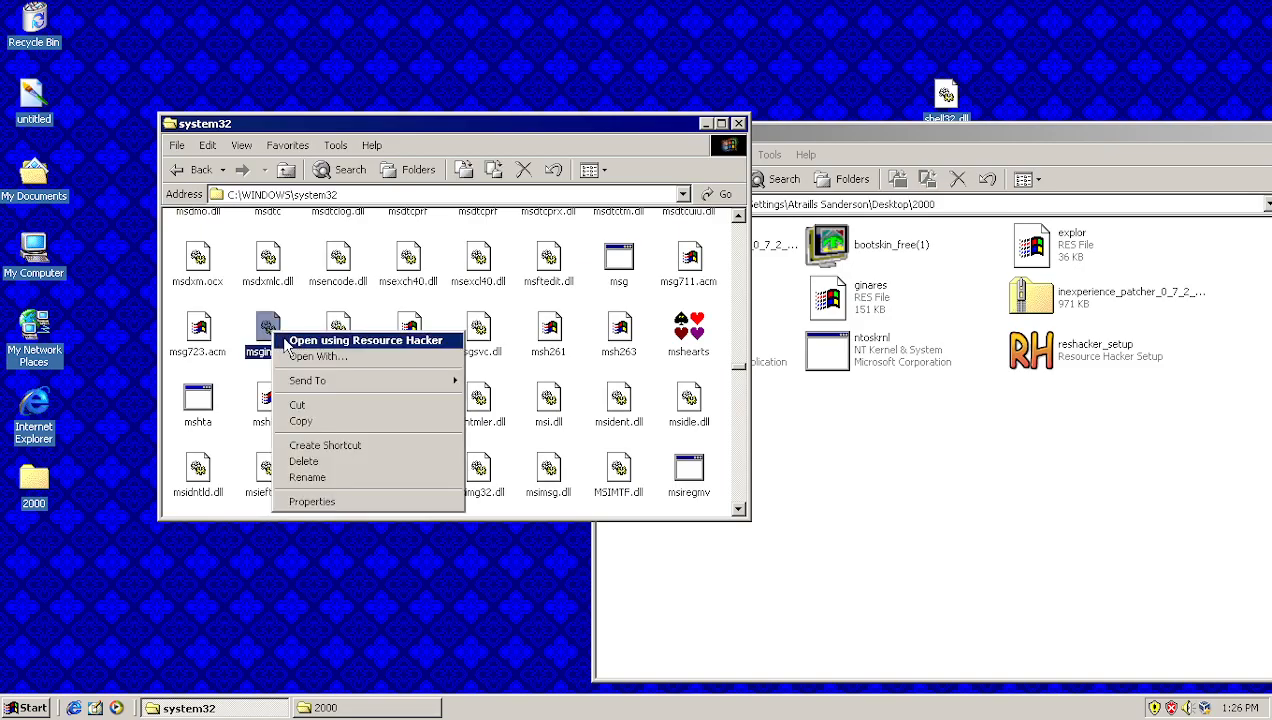
click(288, 339)
double_click(585, 318)
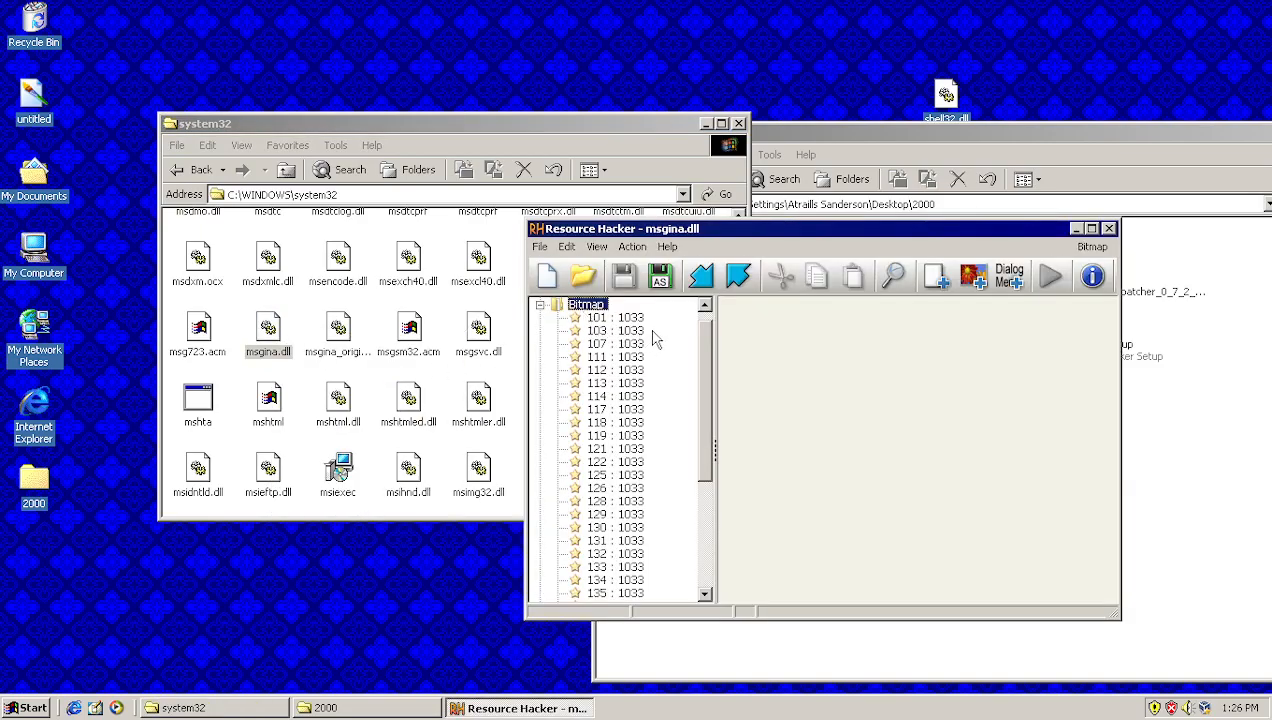
Step: Examine bitmaps 101, 103 and 107 of the installed msgina.dll
click(634, 319)
click(635, 333)
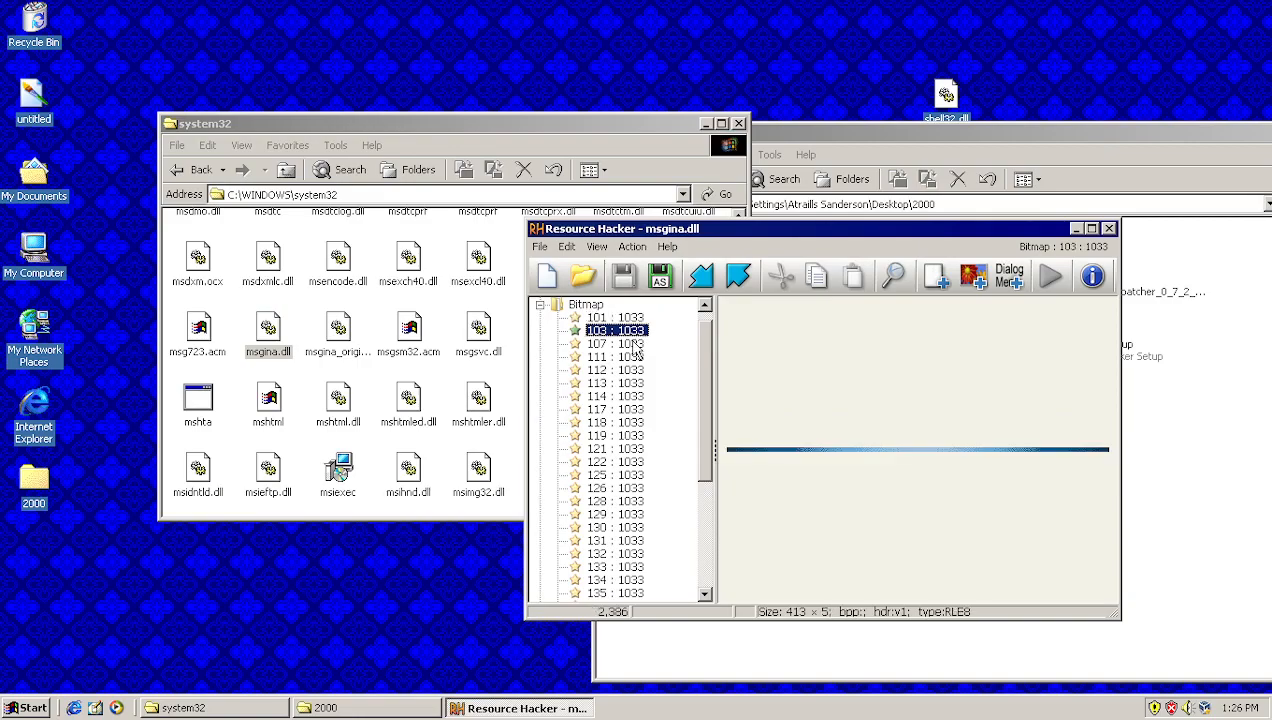
click(632, 319)
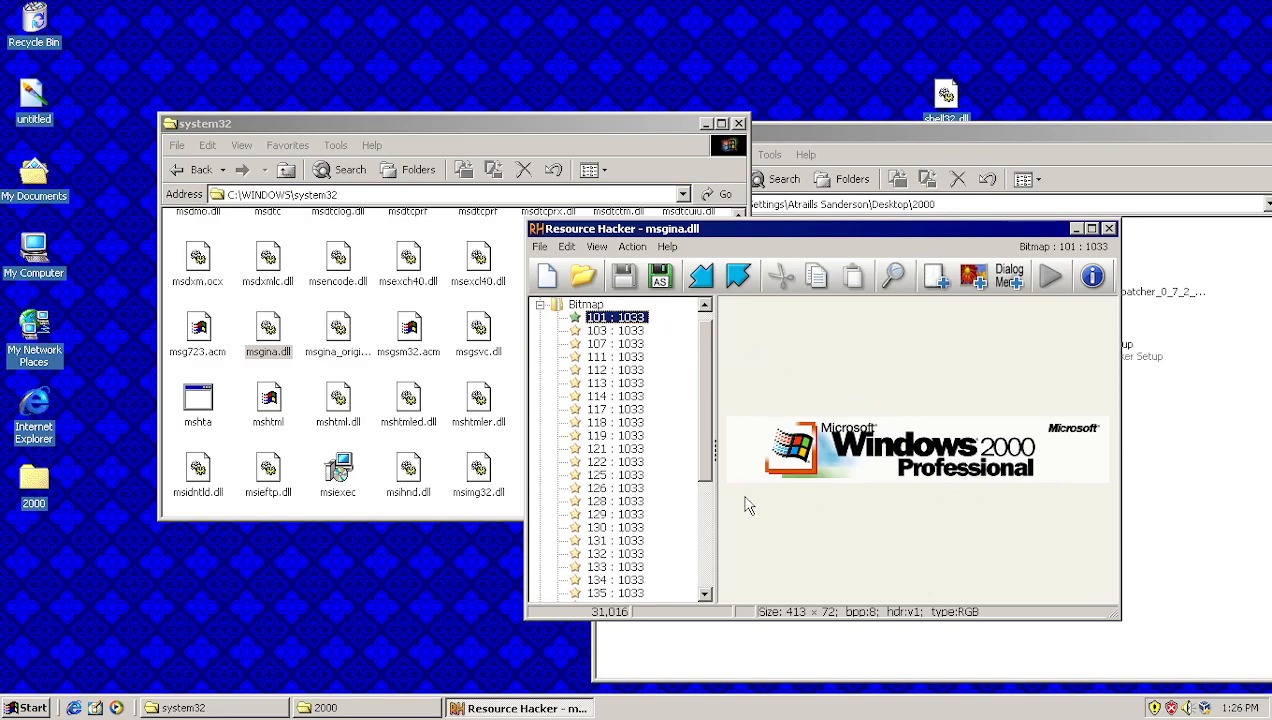
click(626, 330)
click(628, 343)
click(629, 317)
Step: Load msgina.dll from the 2000 folder in a second Resource Hacker window and expand its Bitmap resources
drag(757, 244, 373, 272)
click(874, 380)
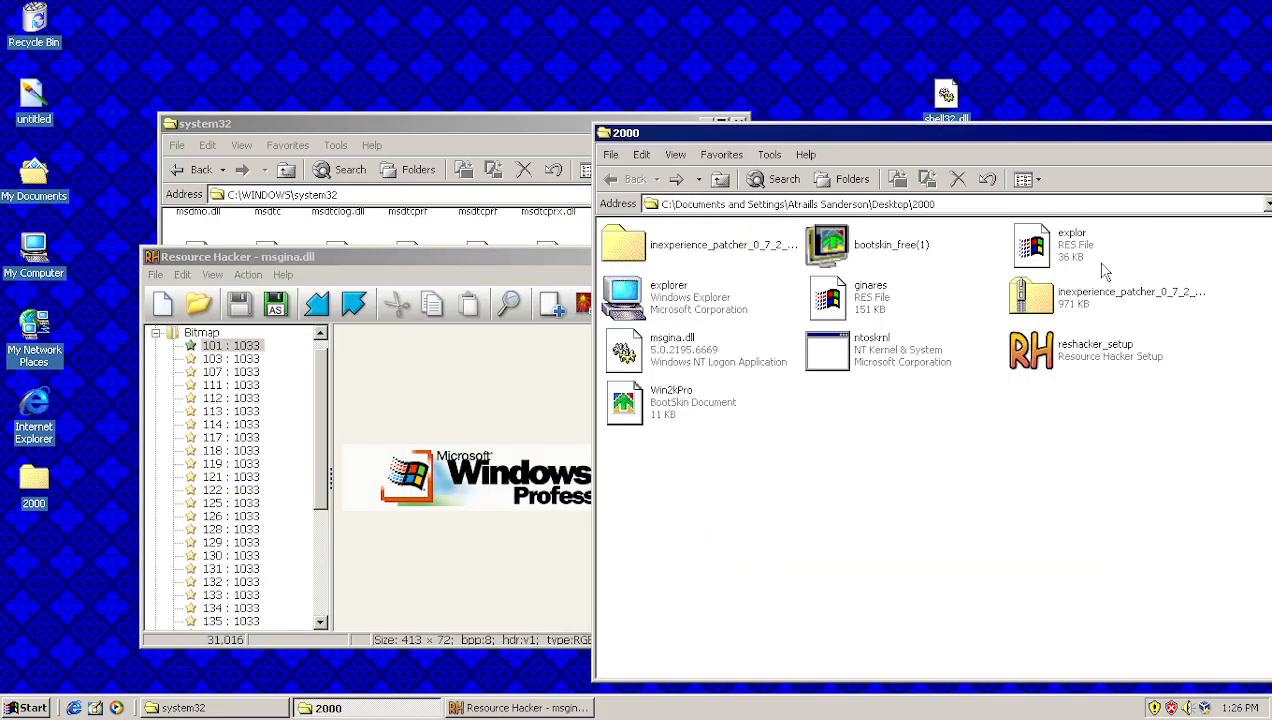
right_click(690, 339)
click(741, 464)
right_click(666, 362)
click(720, 374)
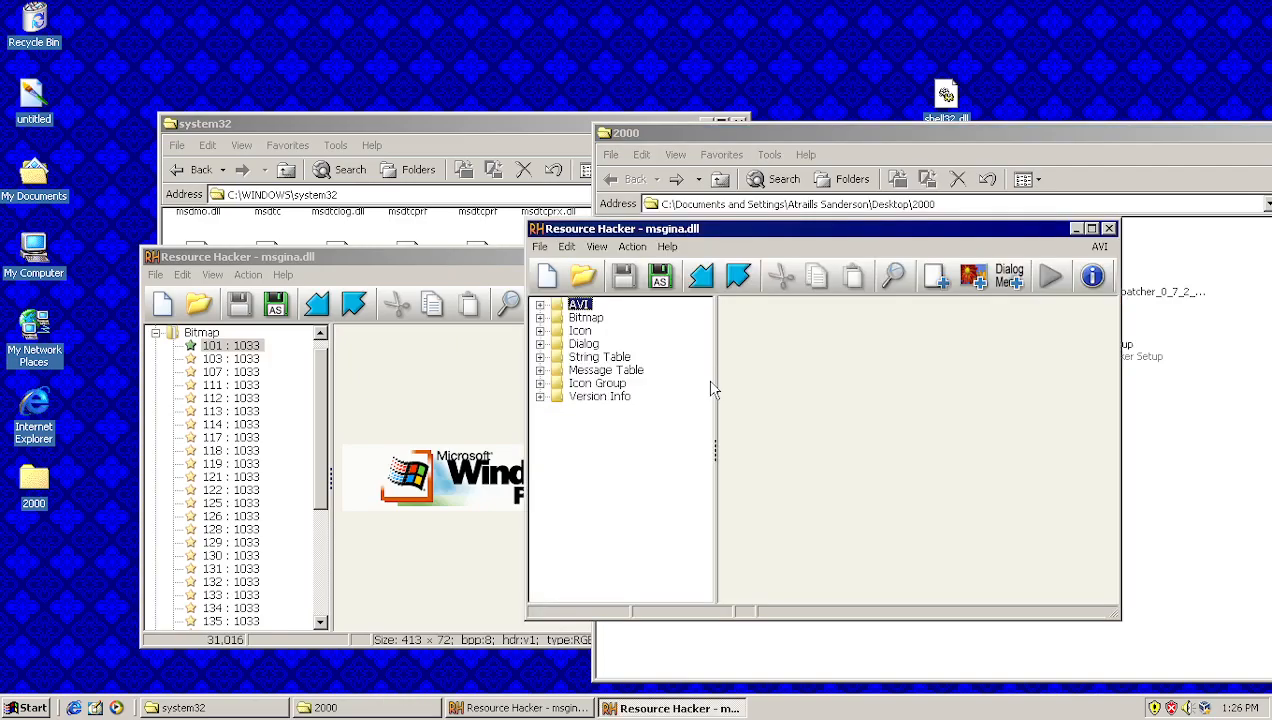
double_click(580, 318)
Step: Start saving the Bitmap group to a .res file, cancel the save, and close the second Resource Hacker window
click(632, 247)
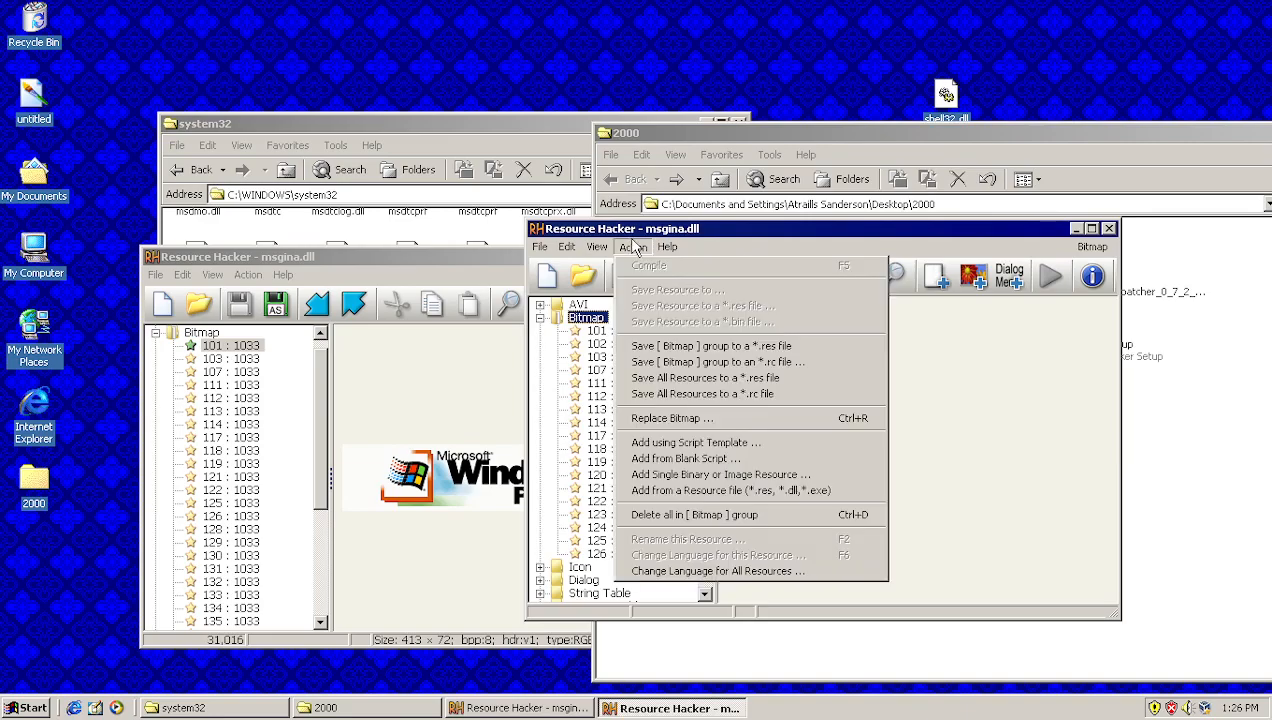
click(775, 350)
click(853, 474)
click(1109, 228)
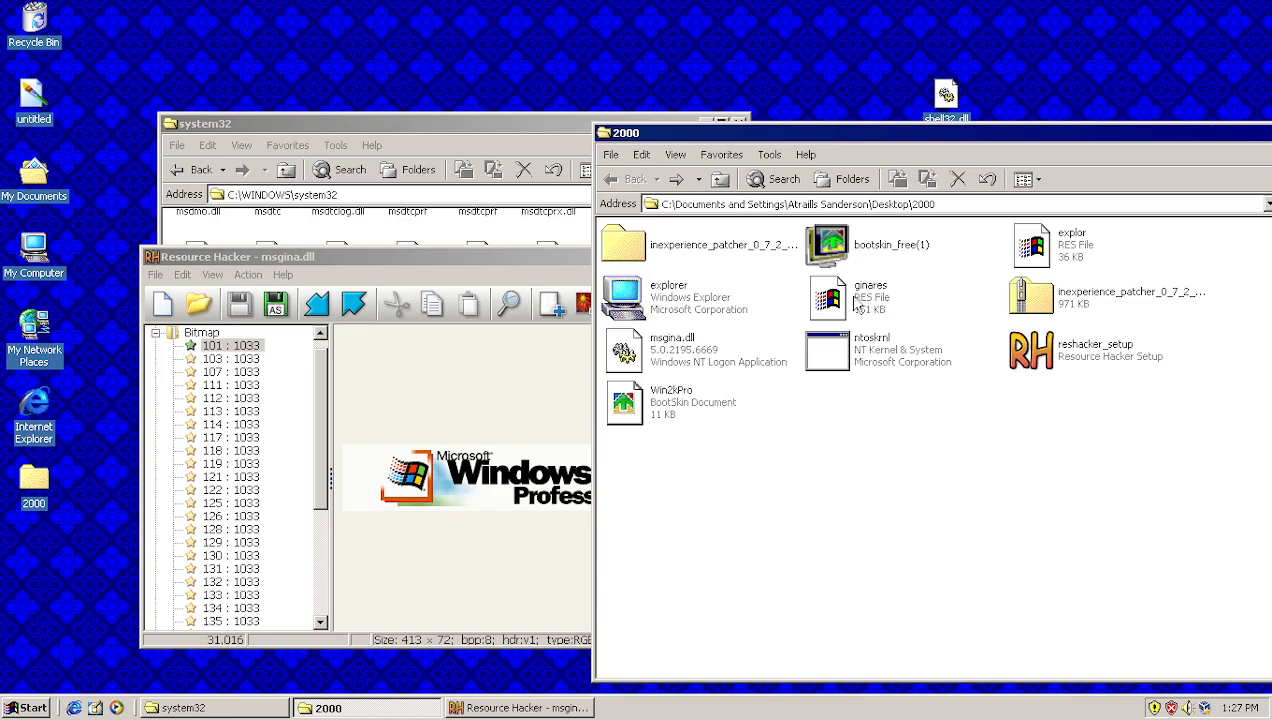
Step: Load ginares.res from the desktop's 2000 folder as the bitmap source, try replacing bitmap 101 of msgina.dll, and close the replacement dialog
click(365, 428)
click(248, 274)
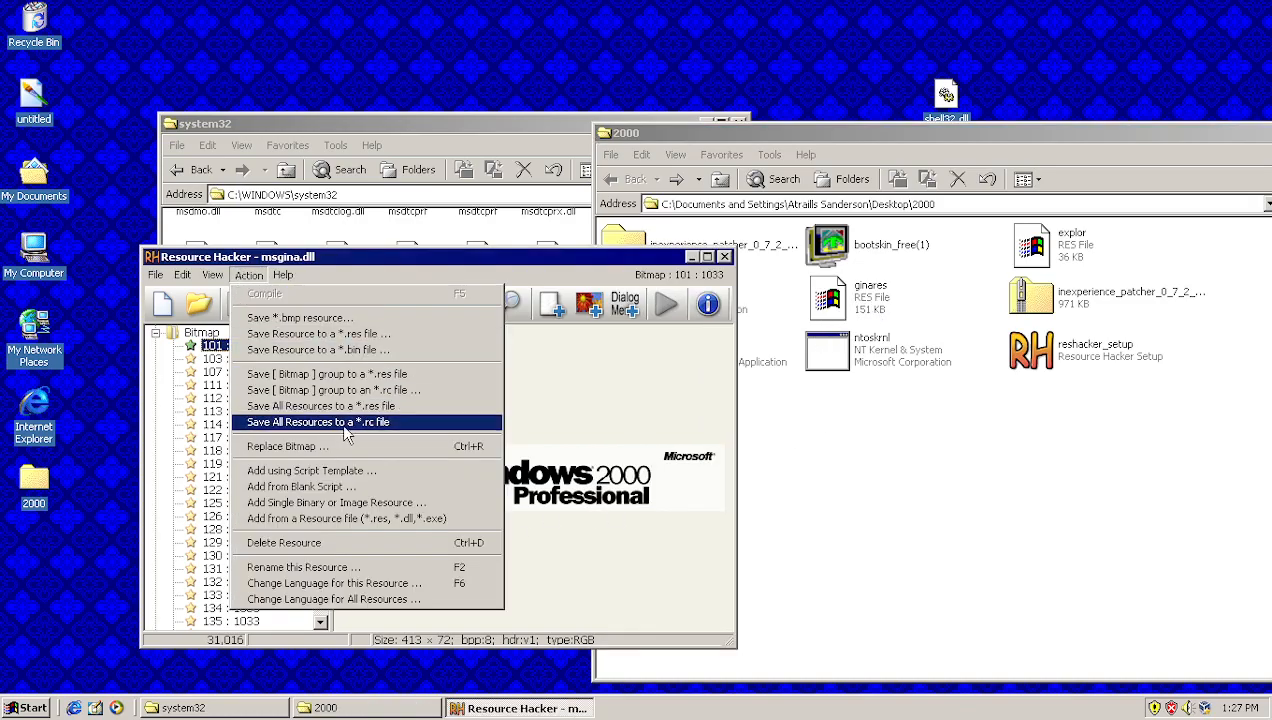
click(341, 443)
click(337, 259)
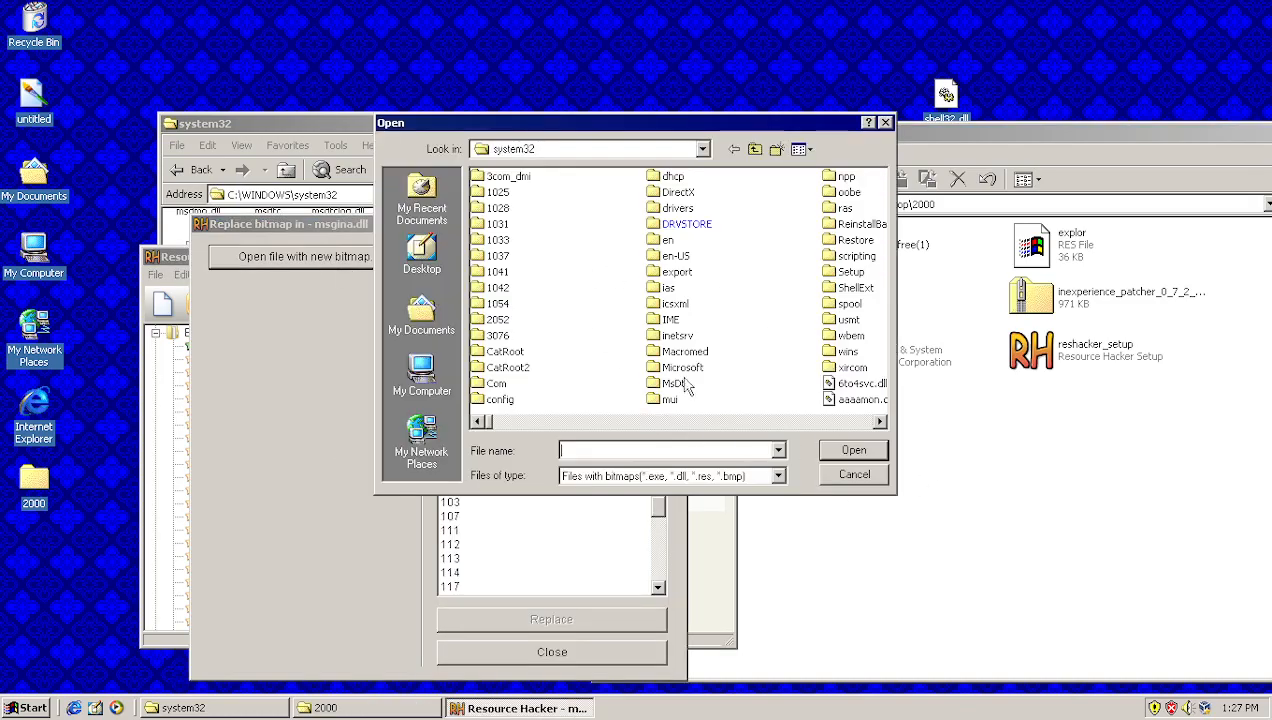
click(416, 256)
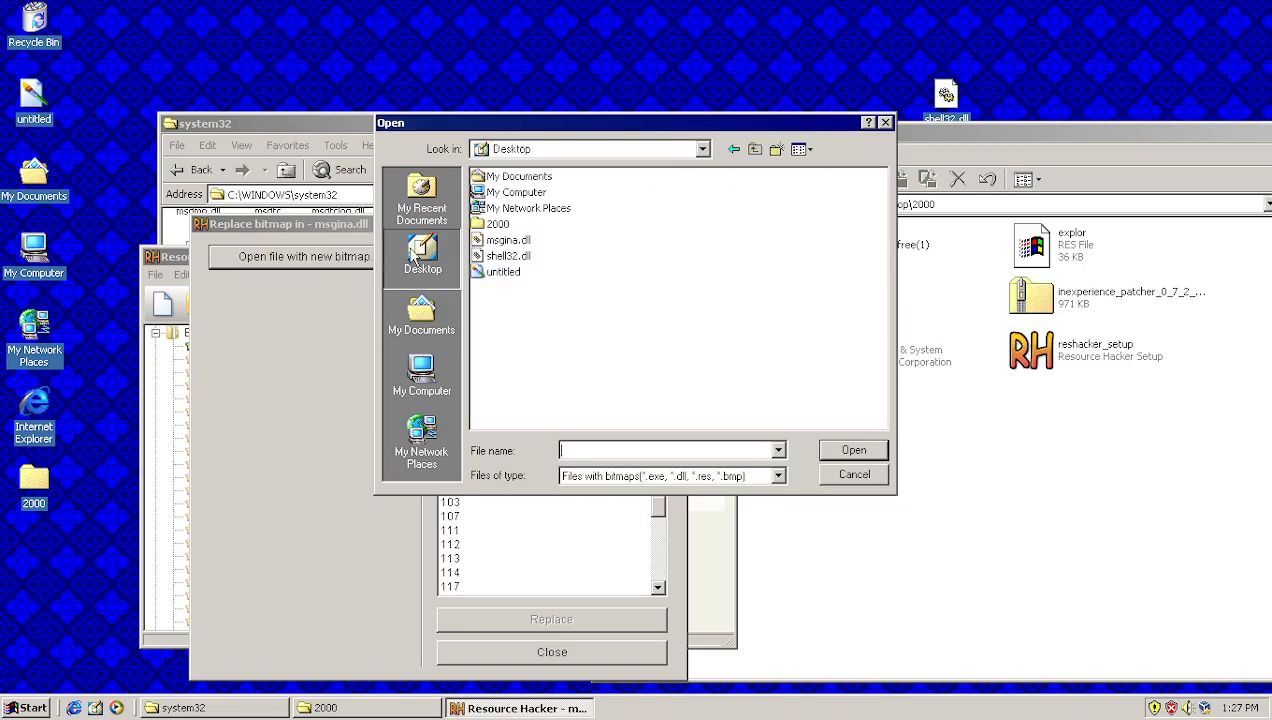
double_click(496, 224)
double_click(501, 240)
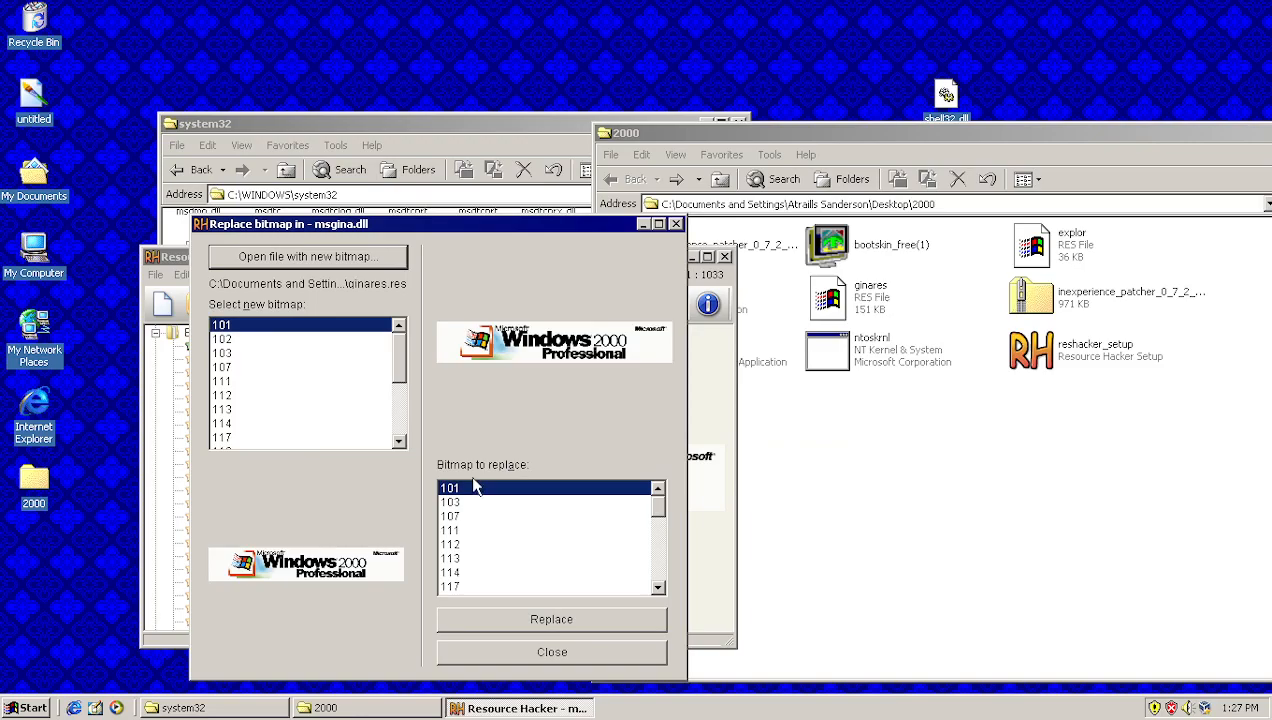
click(548, 620)
click(676, 224)
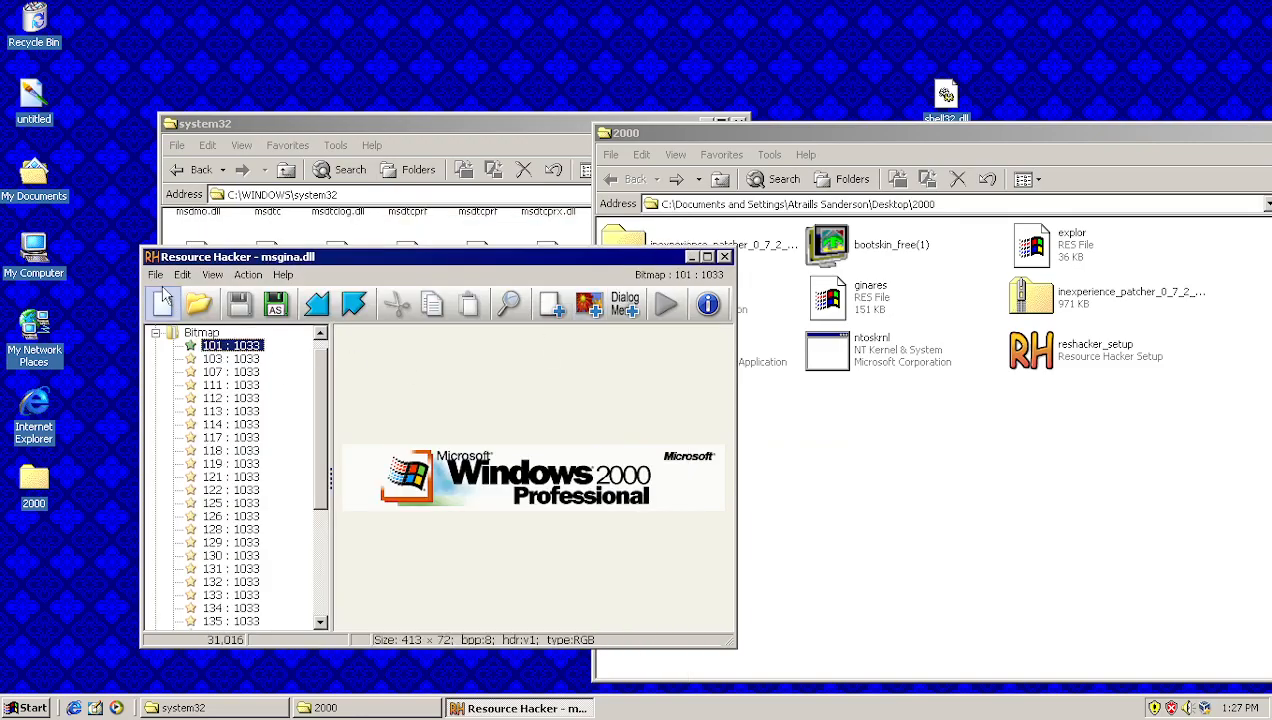
Step: View bitmap 107 of msgina.dll and the file saving options, and close Resource Hacker
key(Down)
key(Down)
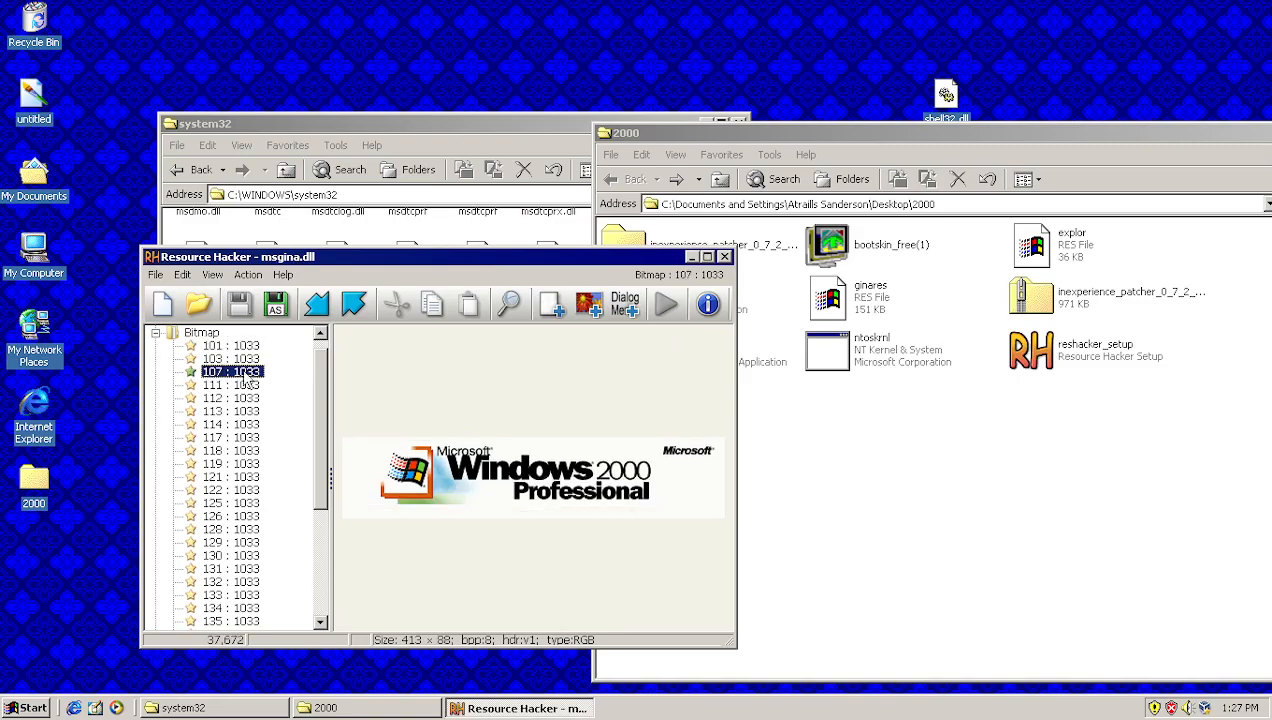
click(158, 276)
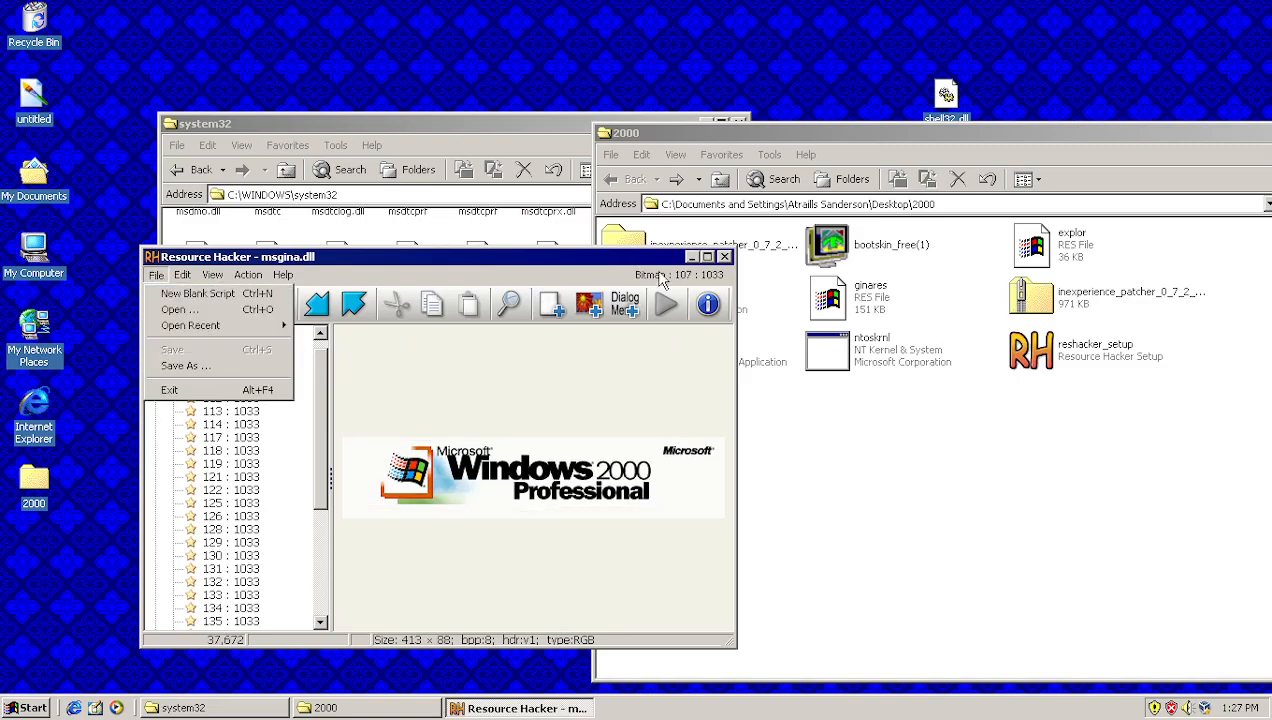
click(725, 257)
Step: Locate shell32.dll in the system32 folder, load it in Resource Hacker, and expand its Bitmap resources
drag(1190, 144, 1029, 137)
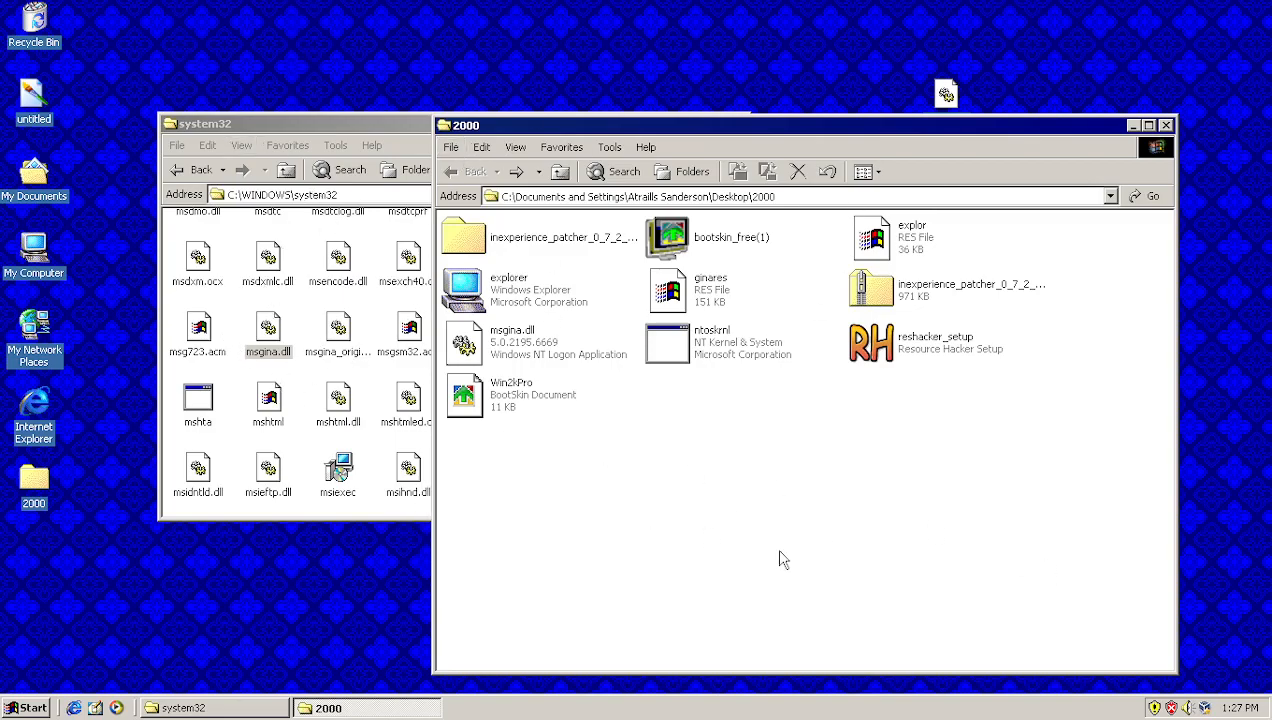
click(365, 390)
scroll(380, 410, down, 15)
scroll(400, 435, down, 20)
scroll(420, 447, down, 10)
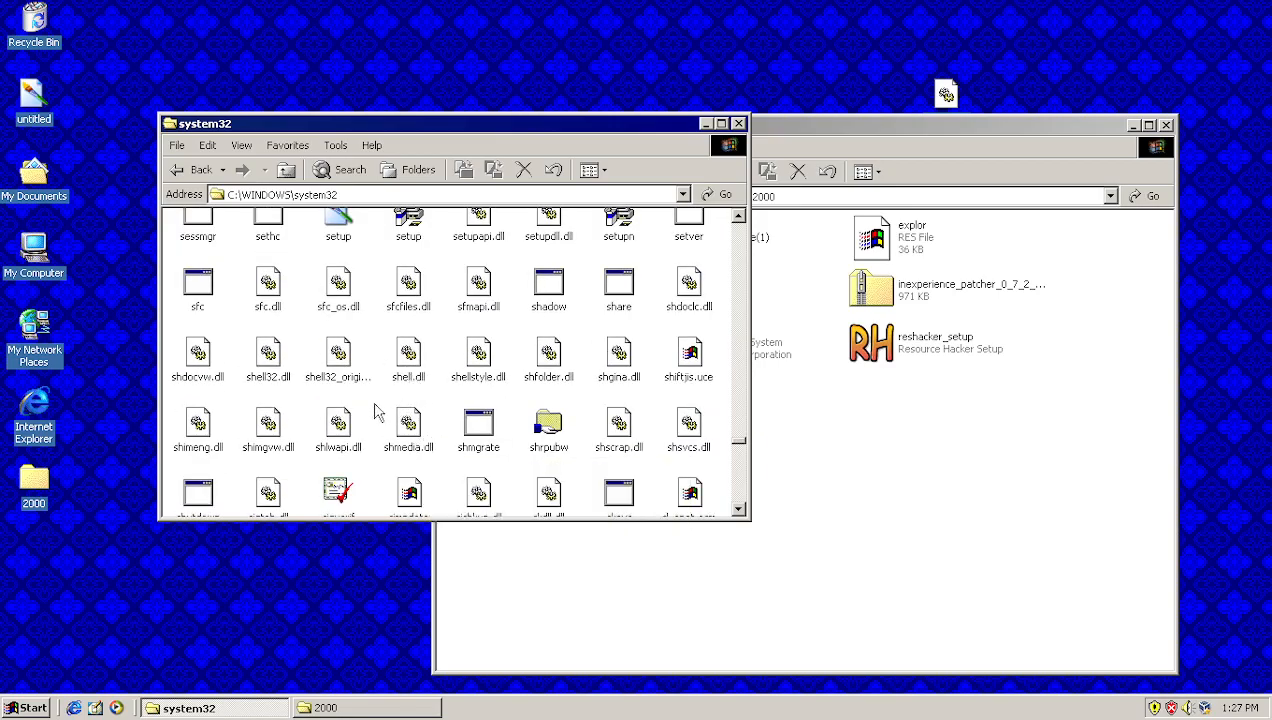
right_click(268, 352)
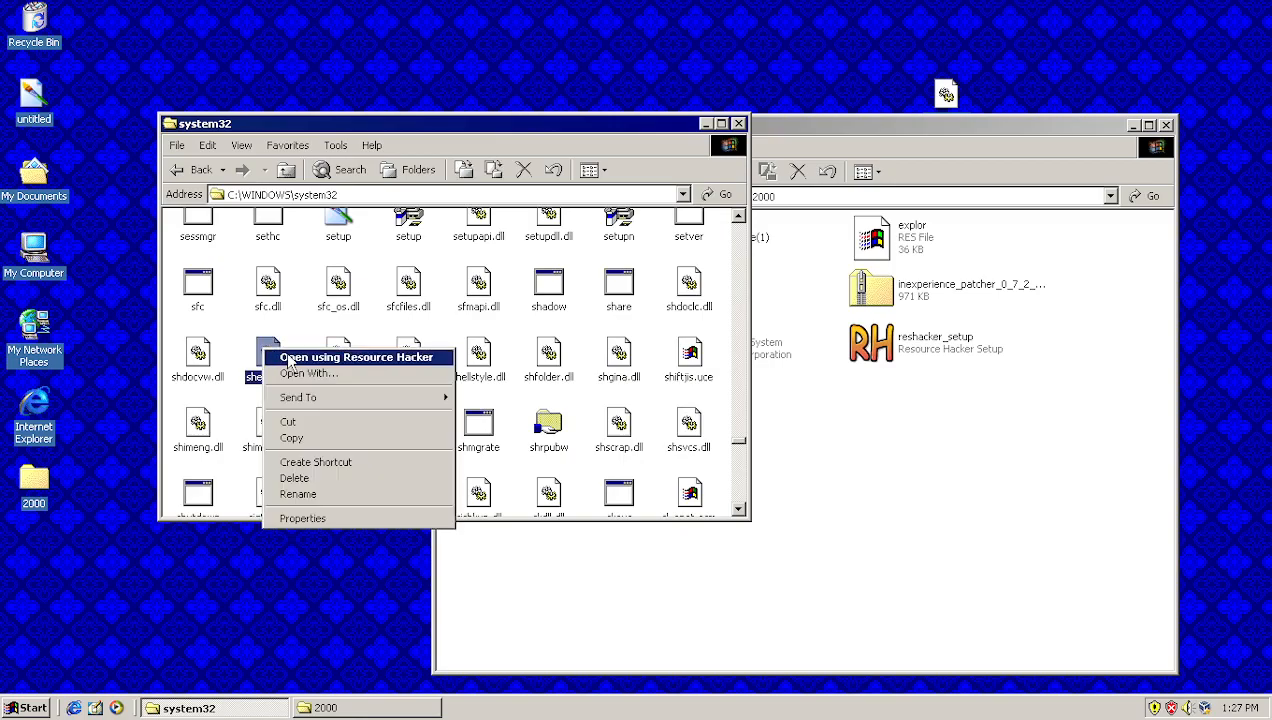
click(285, 360)
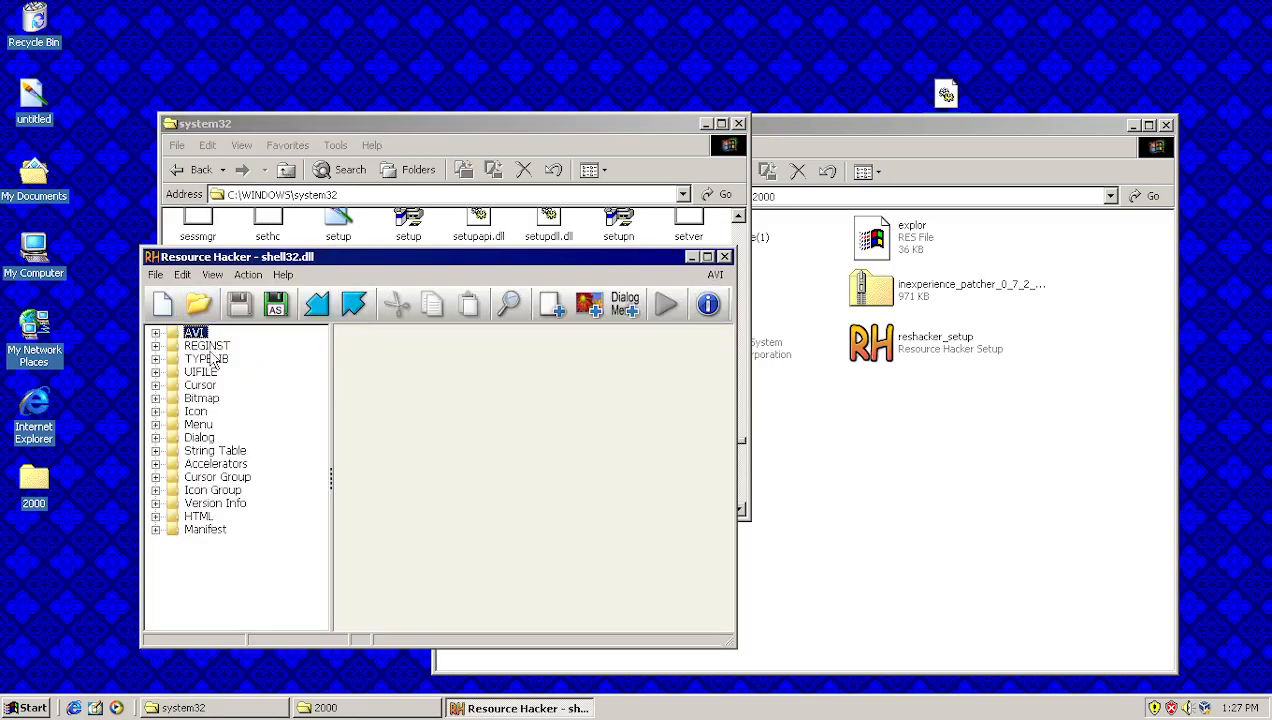
double_click(203, 398)
Step: Examine bitmaps 130, 131, 133, 135 and 138 of shell32.dll, and return to 130
click(252, 349)
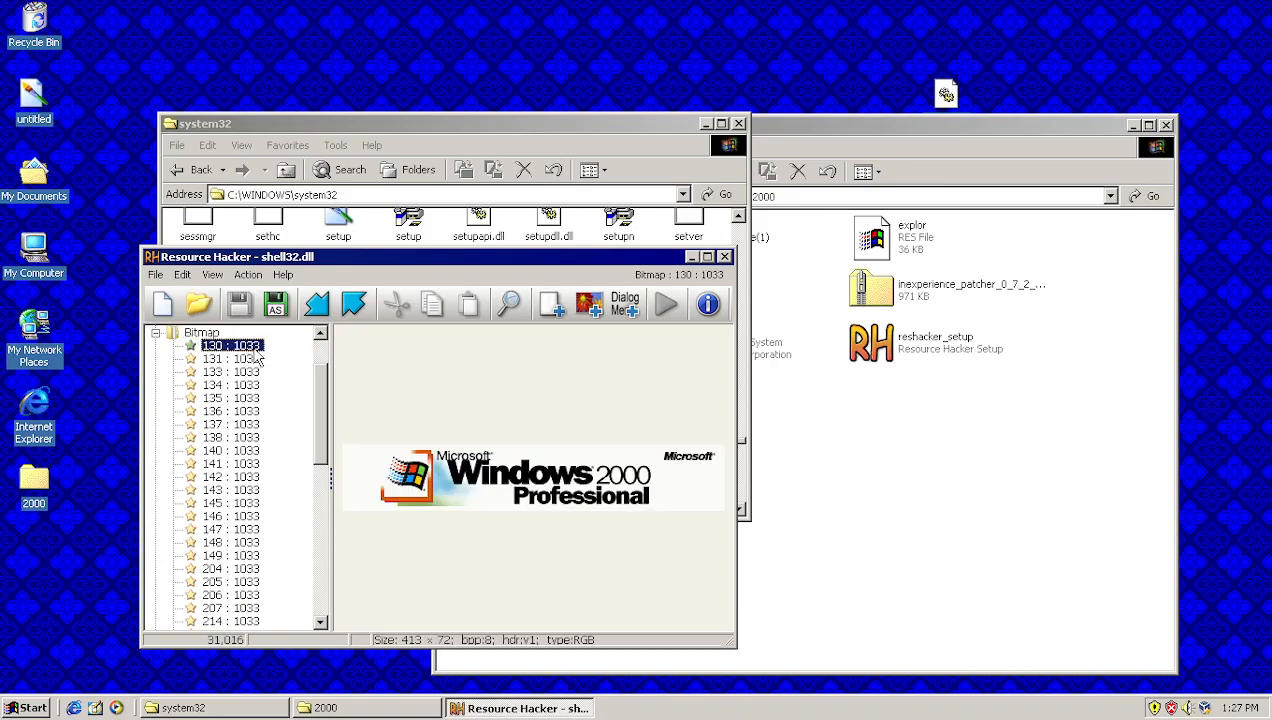
click(252, 359)
click(250, 372)
click(250, 397)
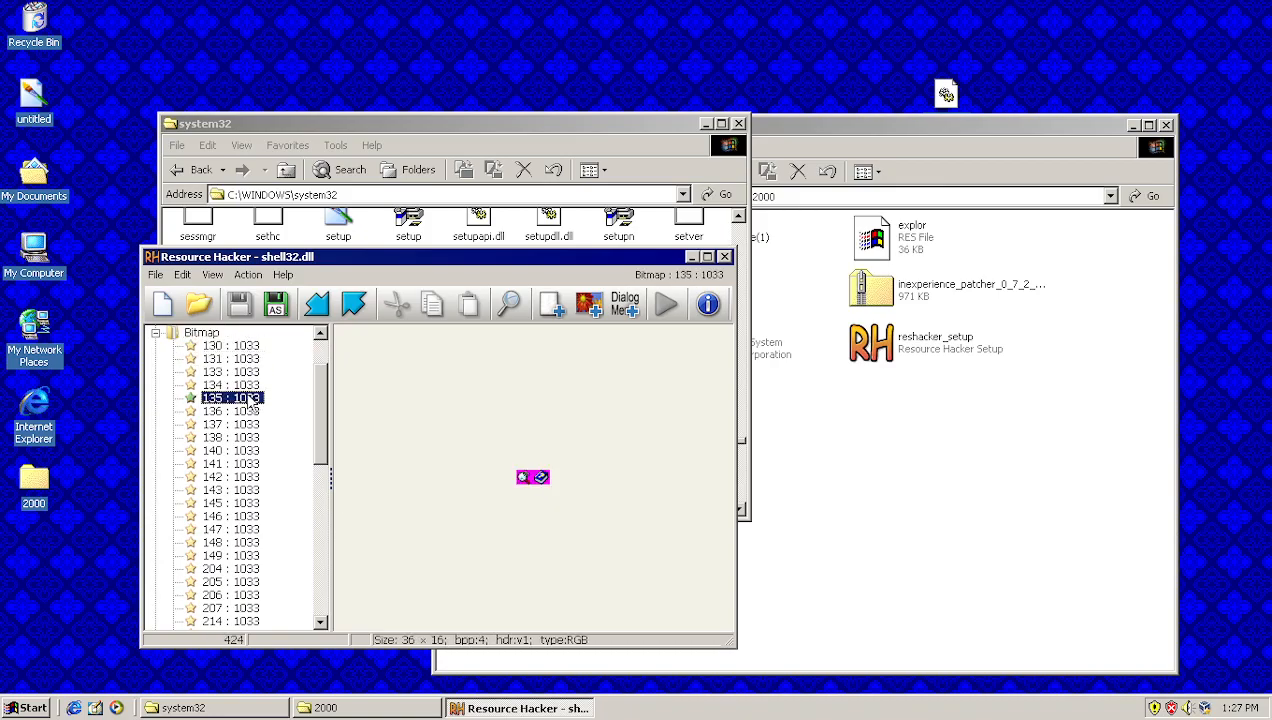
click(252, 438)
click(241, 350)
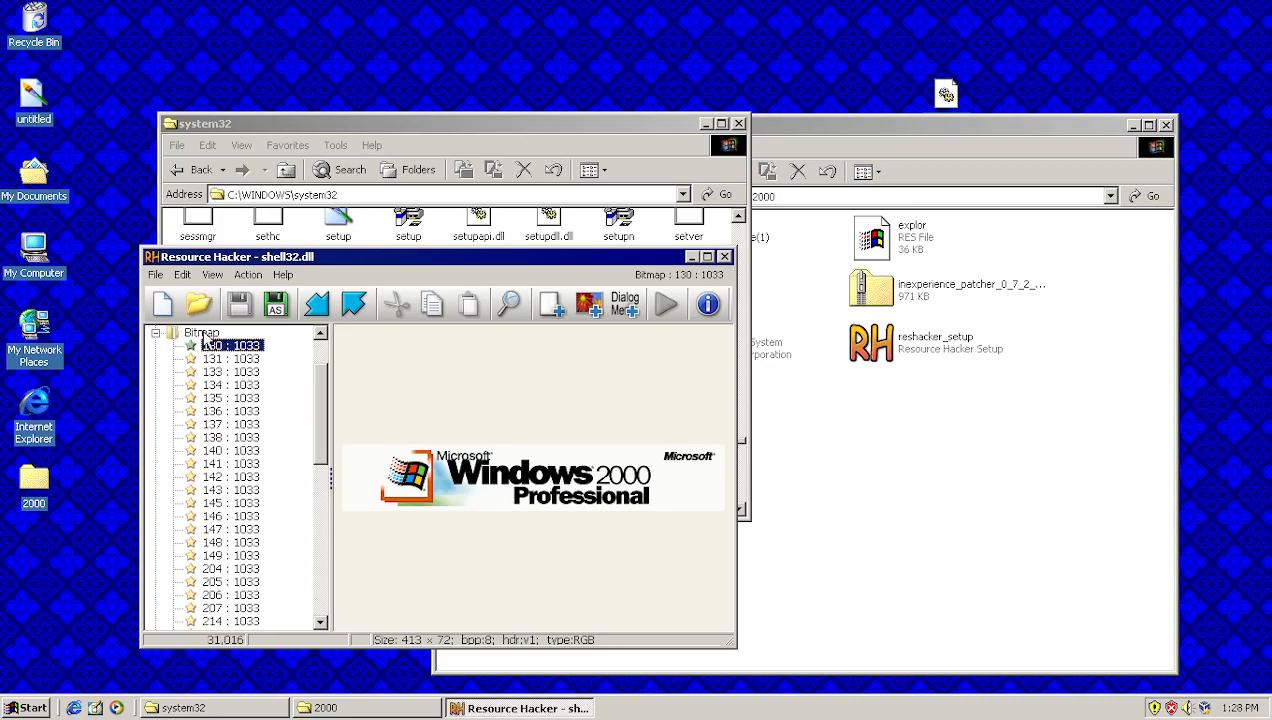
Step: Collapse the Bitmap resources, expand the String Table of shell32.dll, and display string table 4
key(Left)
key(Left)
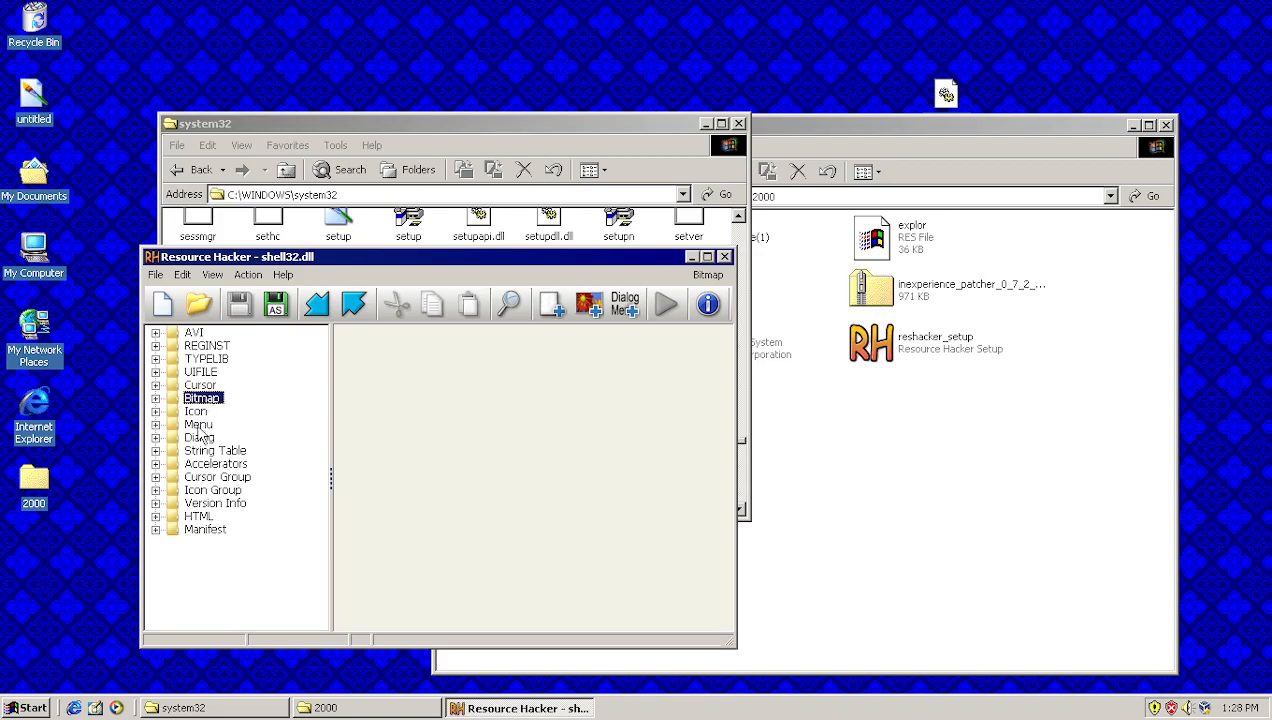
double_click(206, 451)
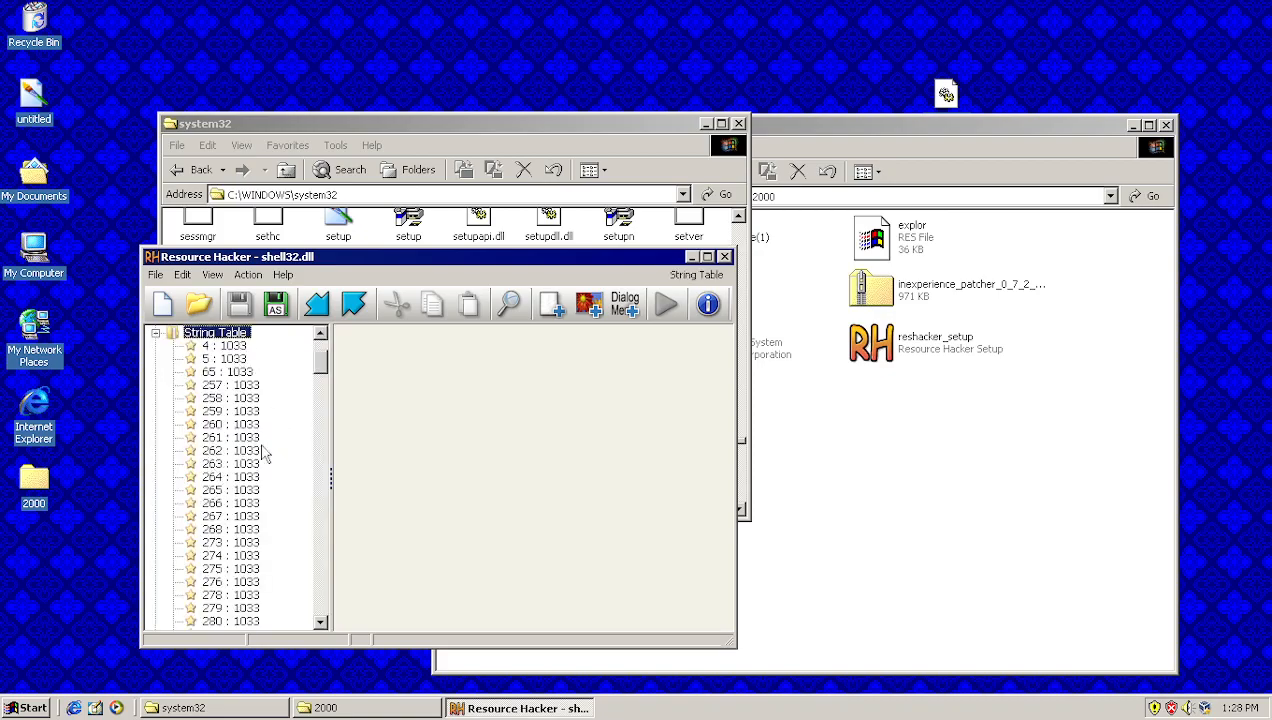
scroll(265, 475, down, 5)
scroll(261, 560, up, 6)
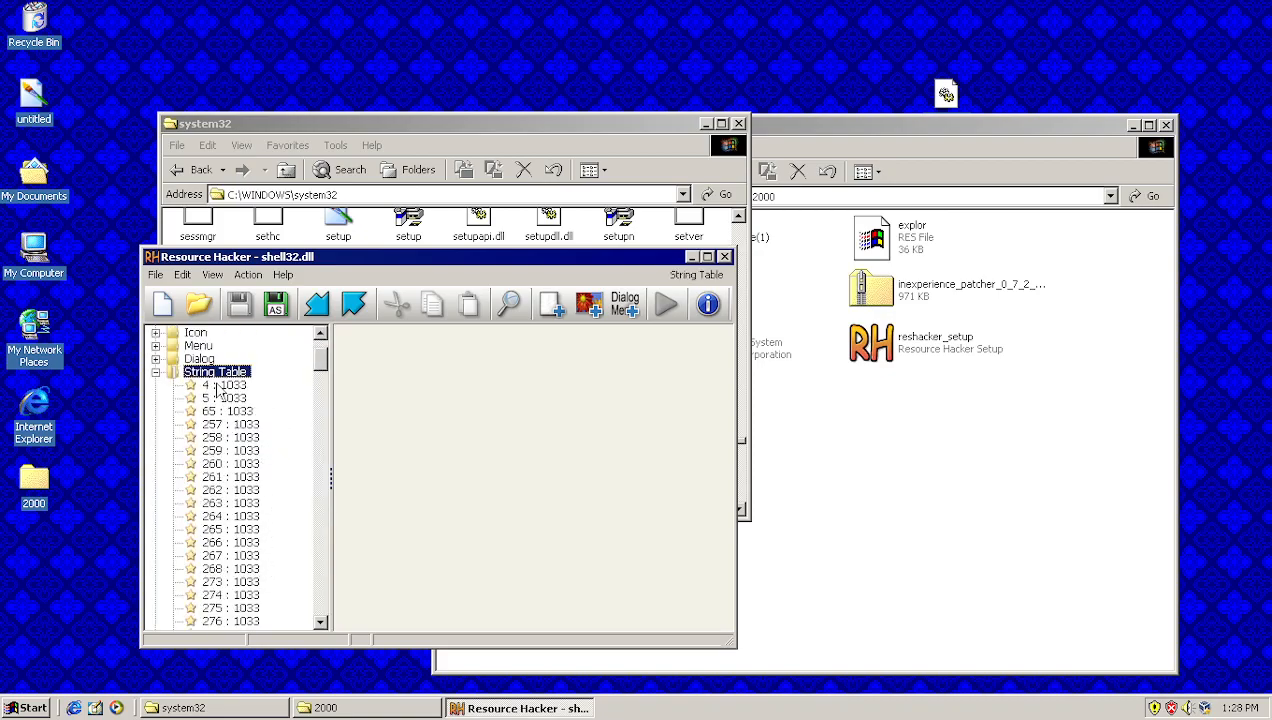
click(220, 386)
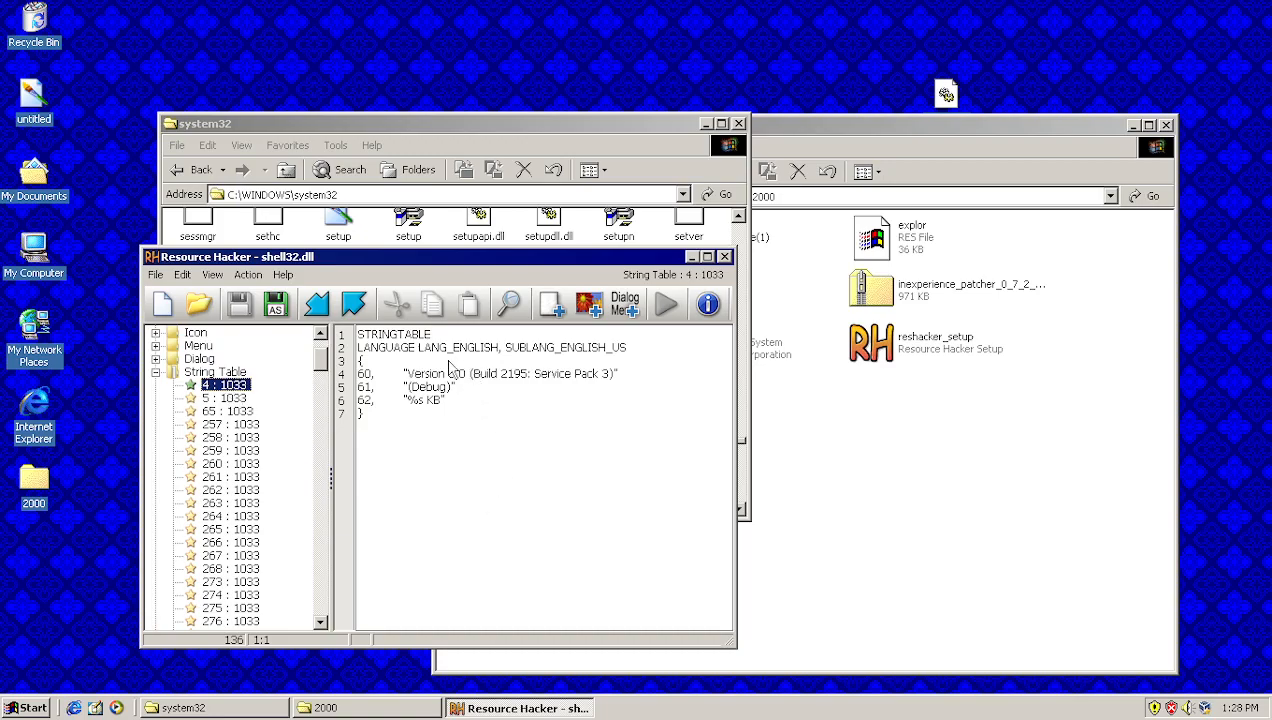
Step: Highlight the version and build text in string table 4 of shell32.dll, view string table 5, and collapse the String Table
drag(447, 376, 464, 377)
click(467, 427)
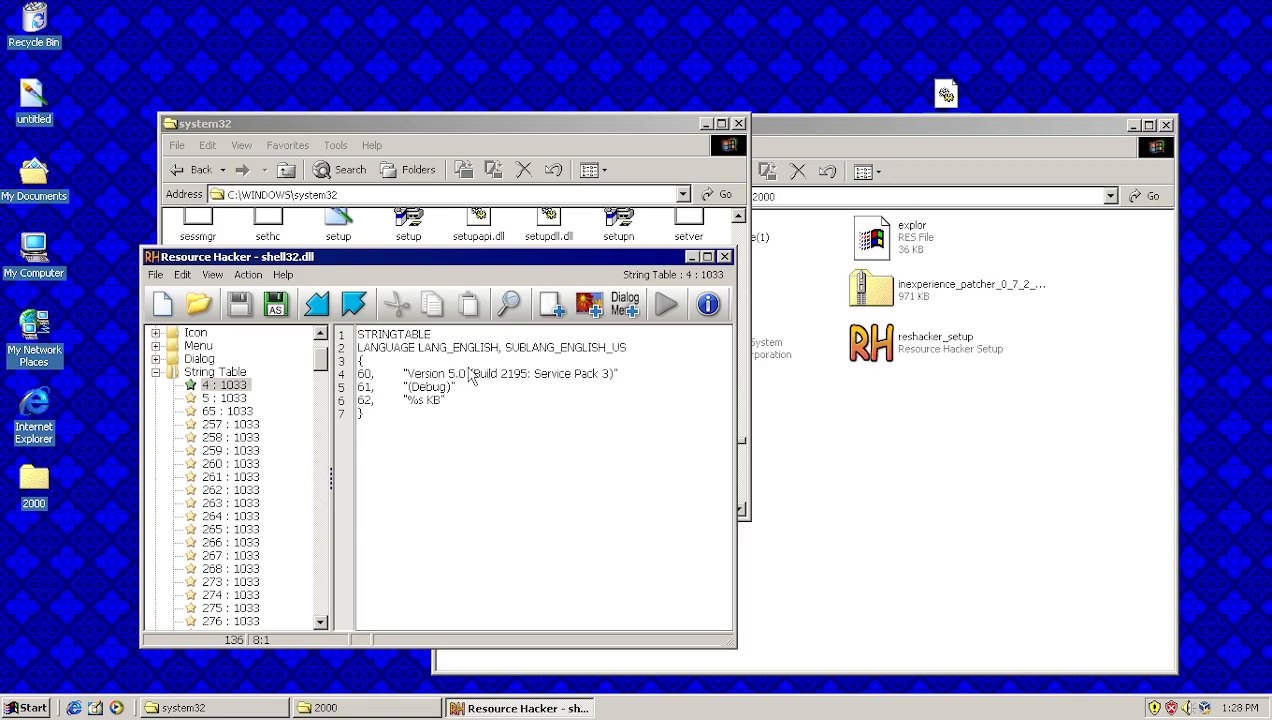
drag(453, 385, 613, 385)
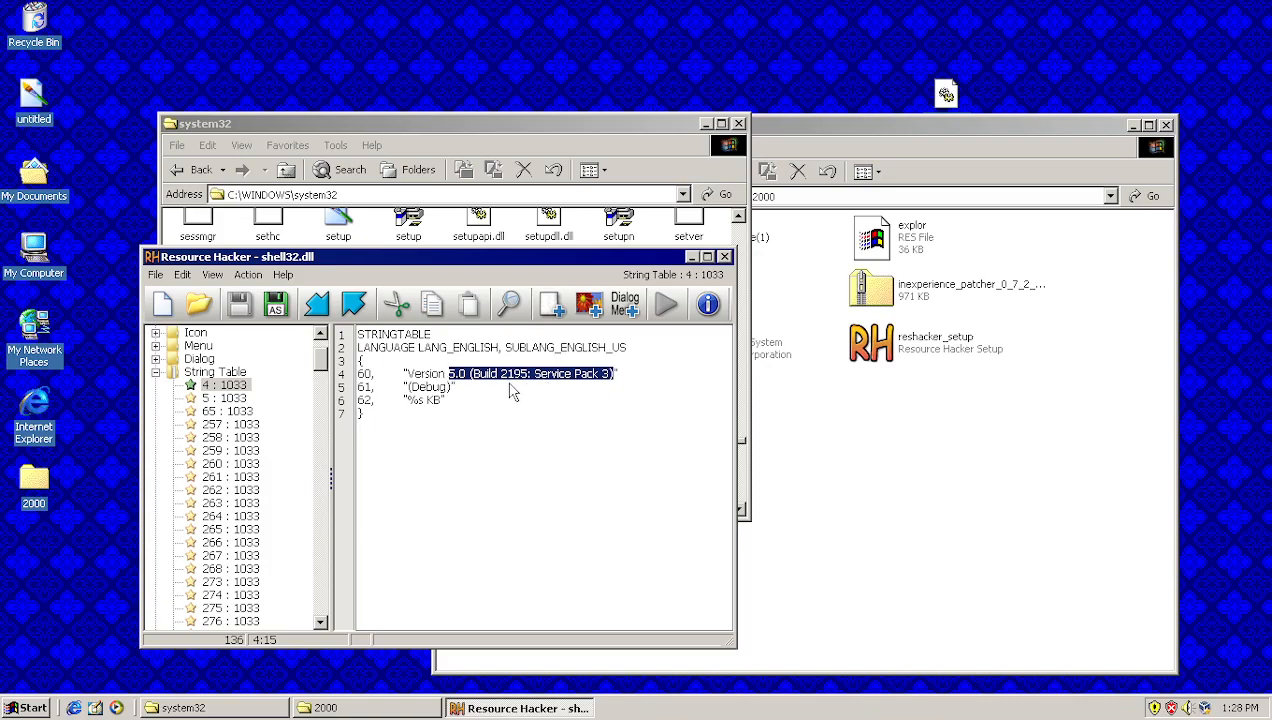
click(611, 377)
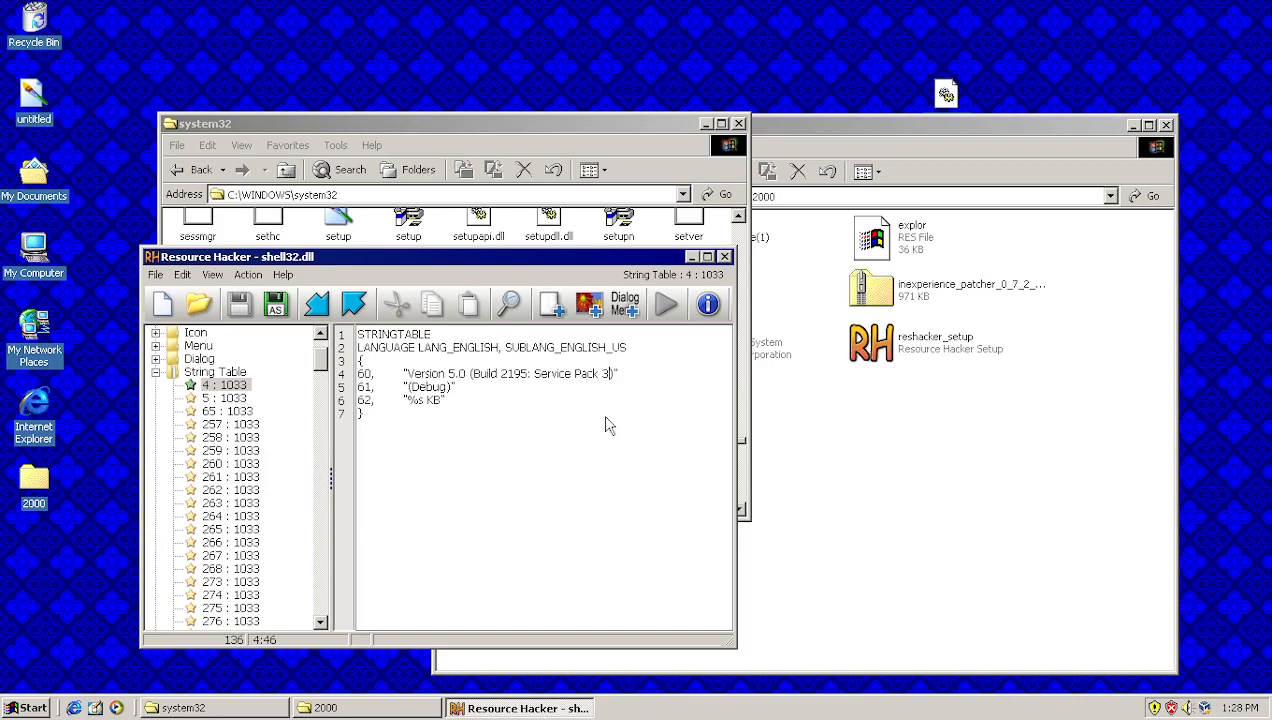
click(243, 403)
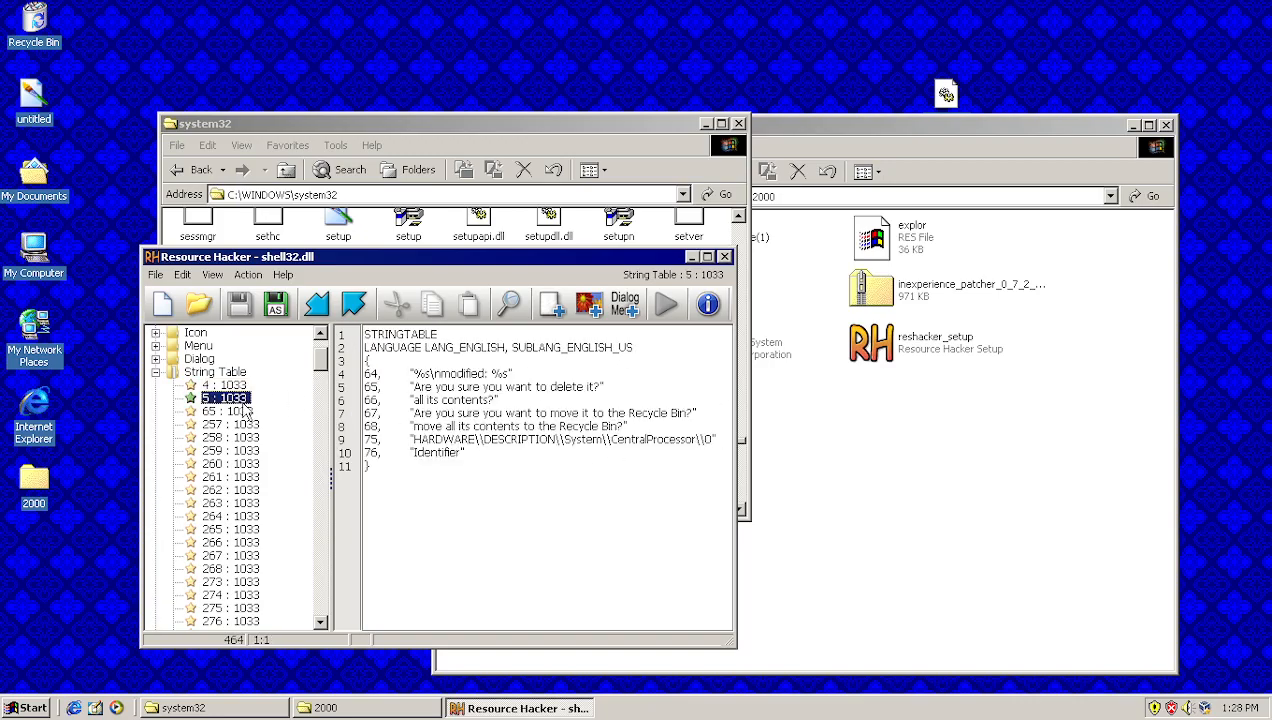
key(Left)
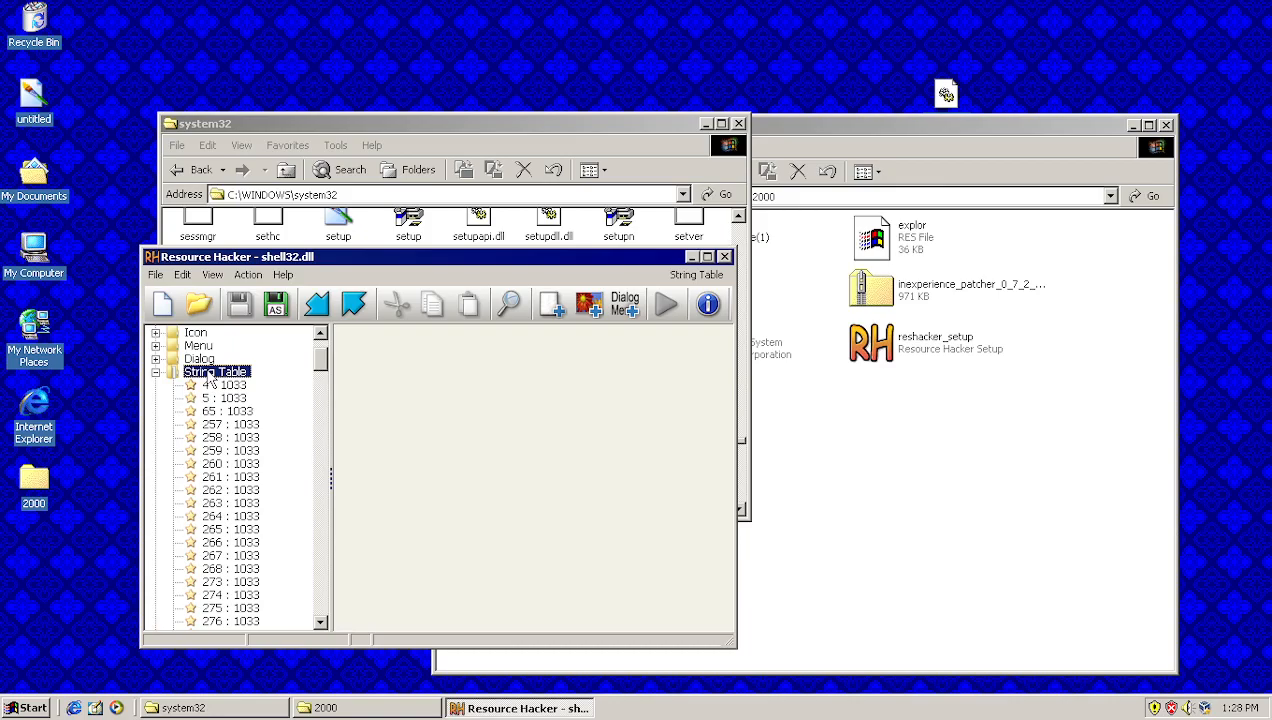
key(Left)
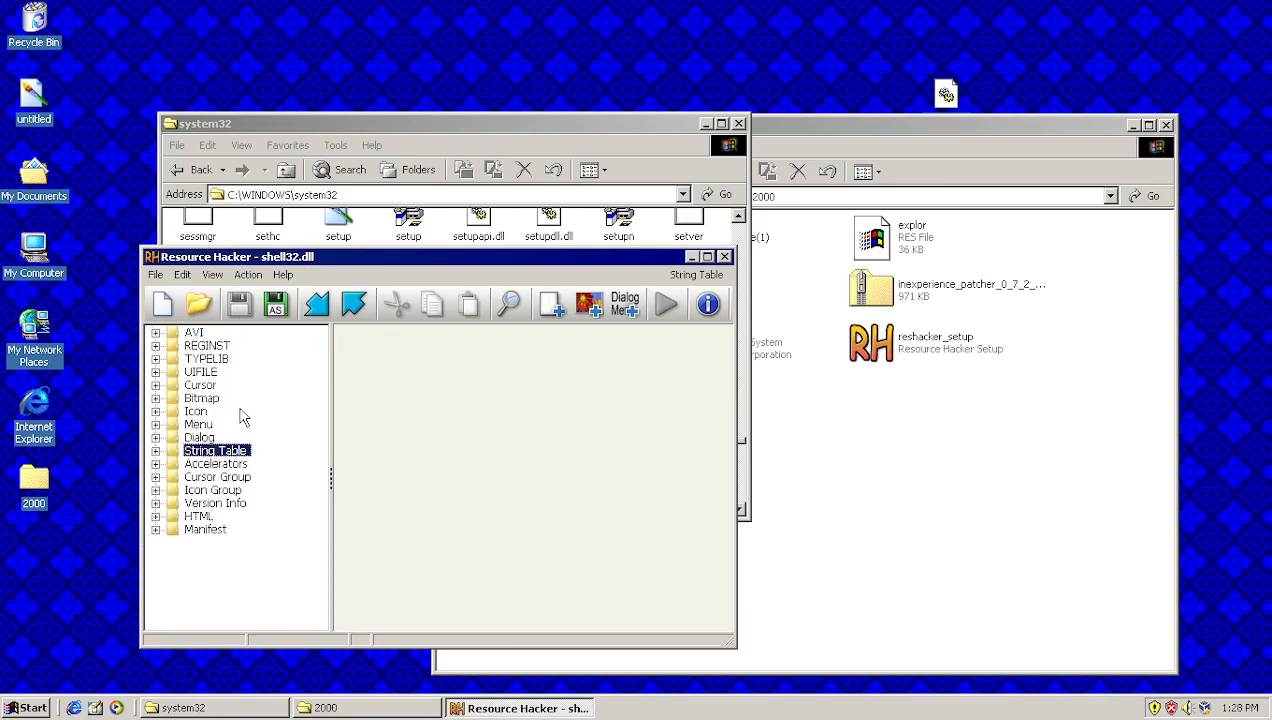
Step: View bitmaps 130 and 131 of shell32.dll, collapse the Bitmap resources, and display string table 4 again
double_click(208, 398)
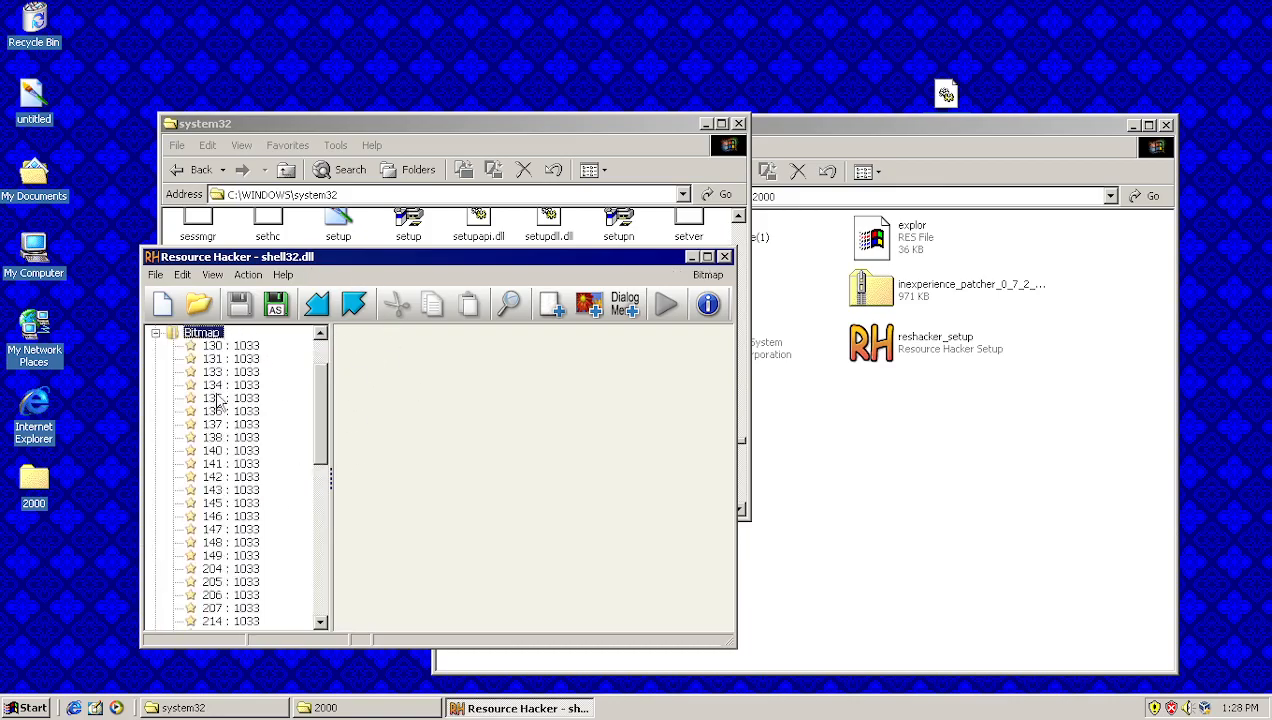
click(250, 345)
click(254, 358)
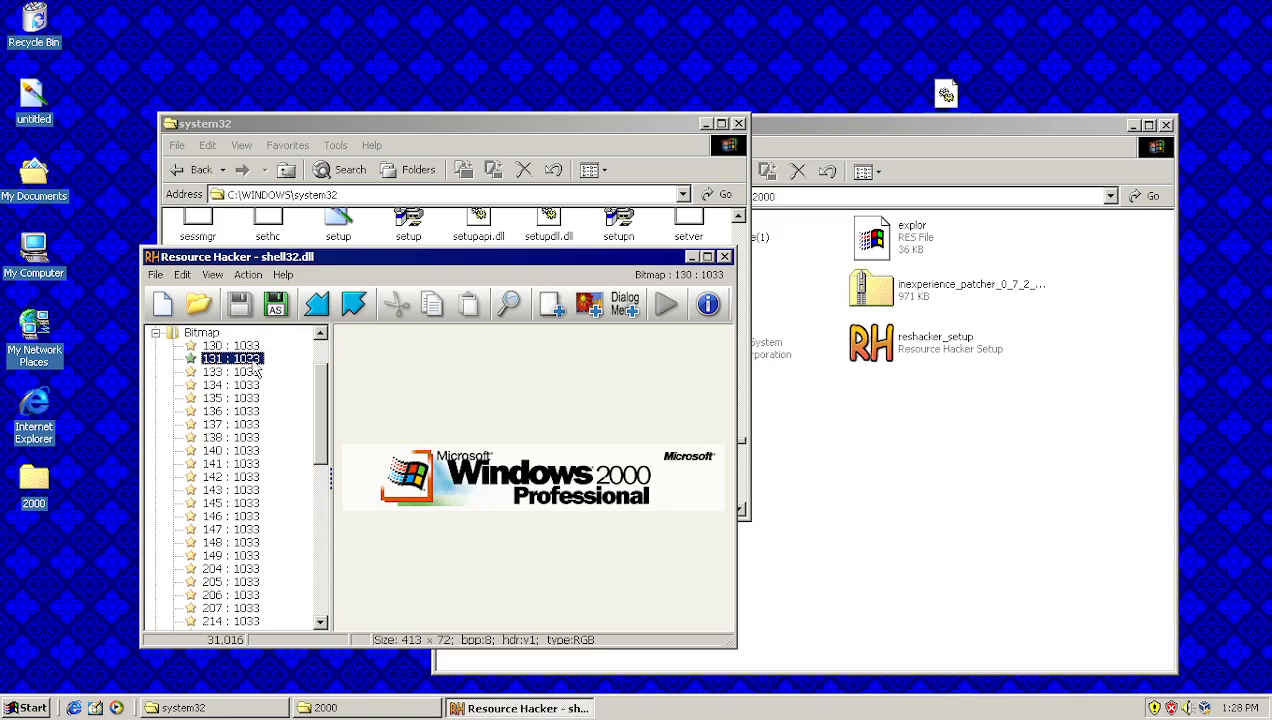
double_click(214, 336)
double_click(214, 451)
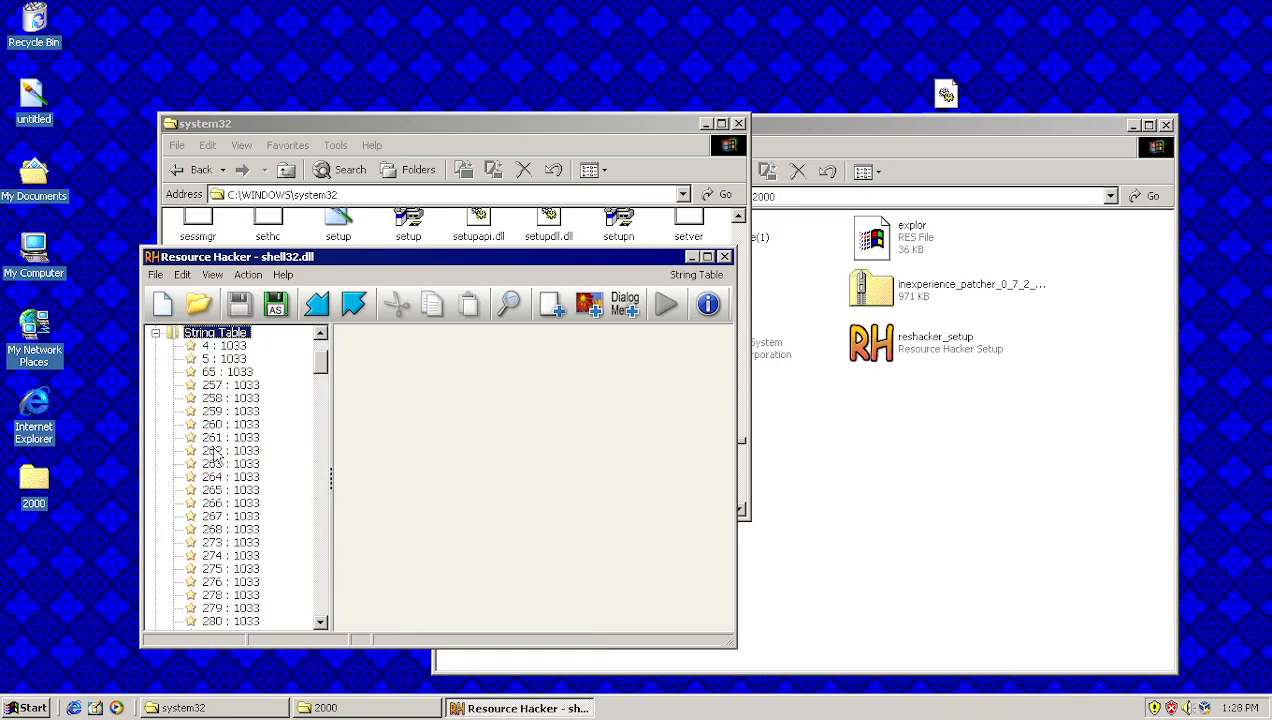
click(240, 345)
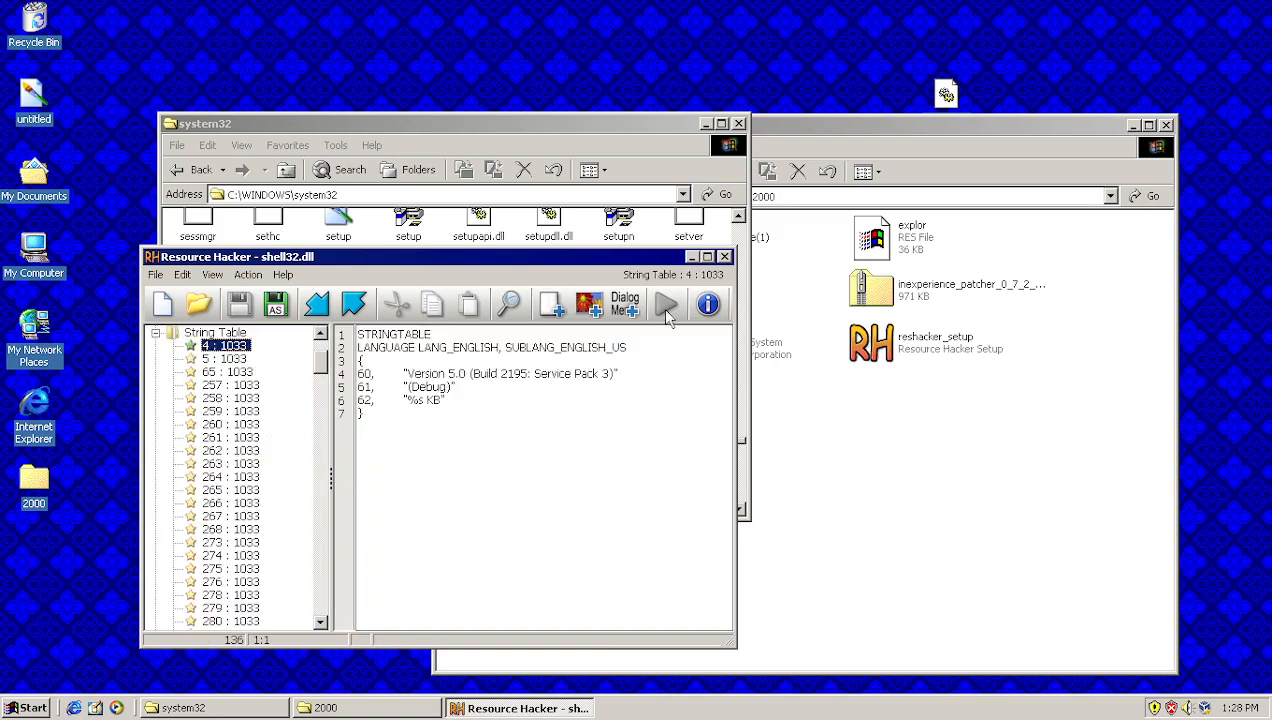
Step: Run winver to examine the banner and version text in the About Windows dialog, and close the dialog
key(super+r)
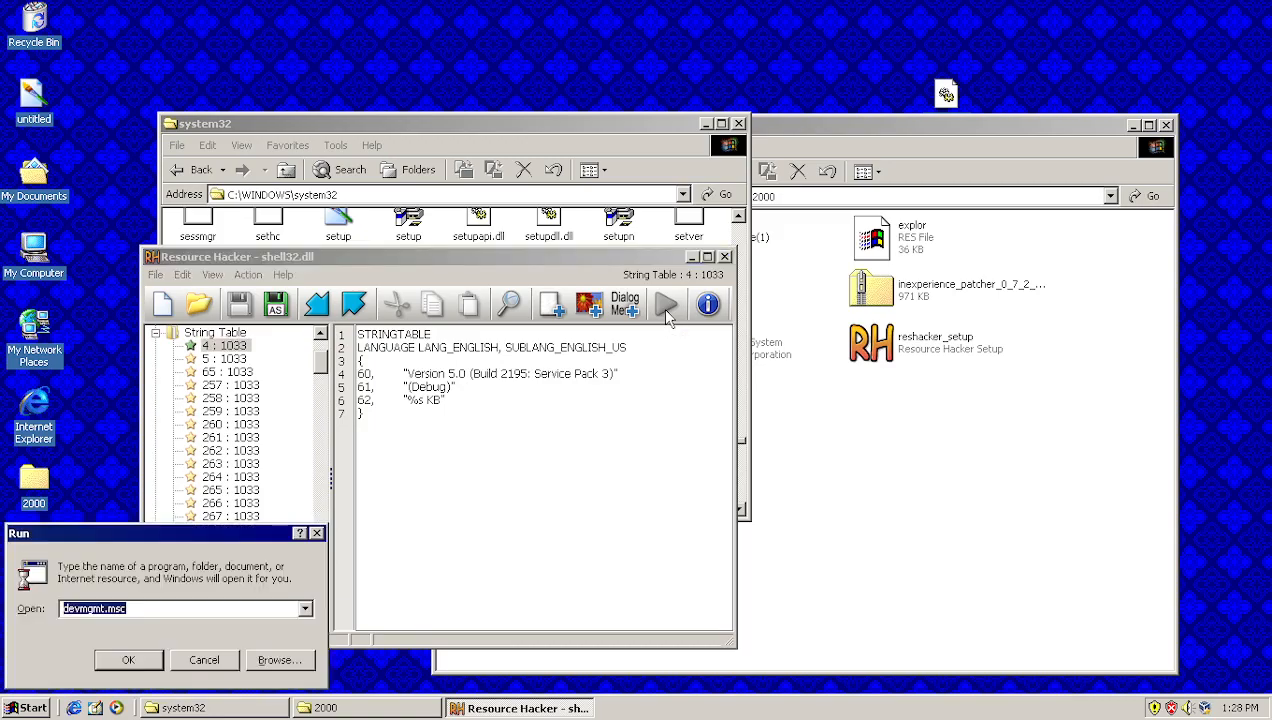
text(winver)
key(Return)
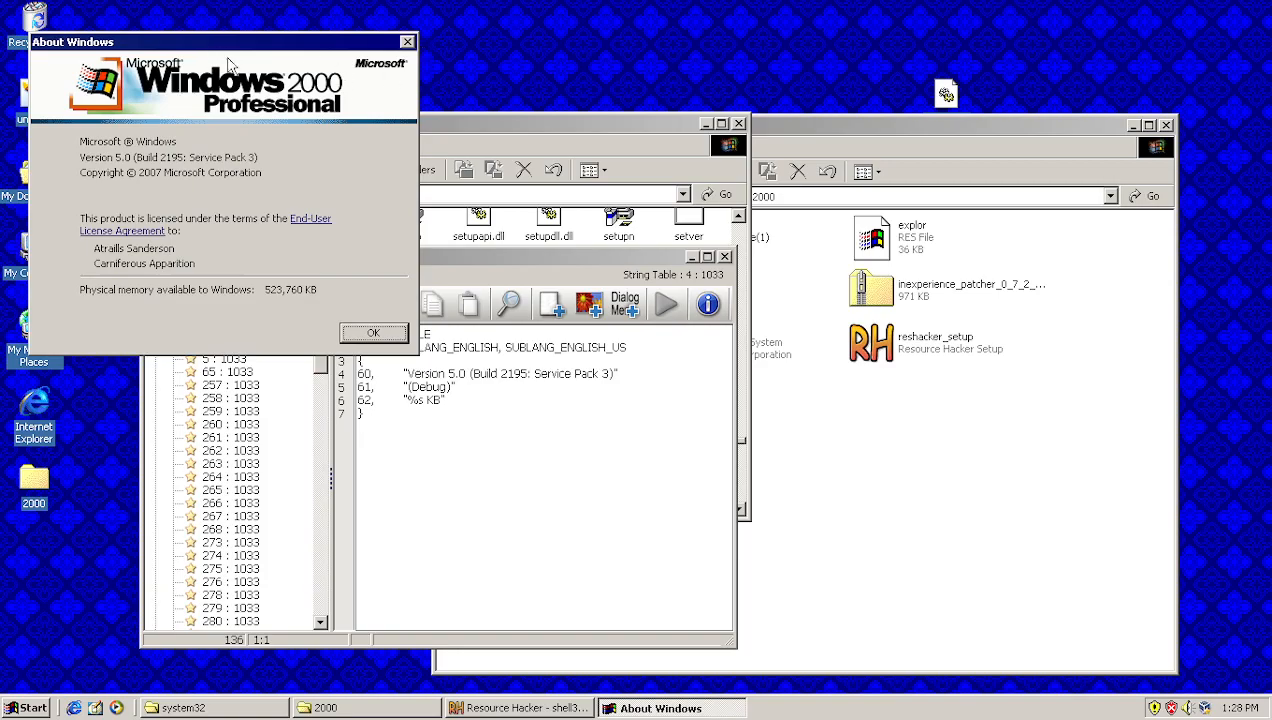
drag(217, 55, 444, 252)
click(574, 518)
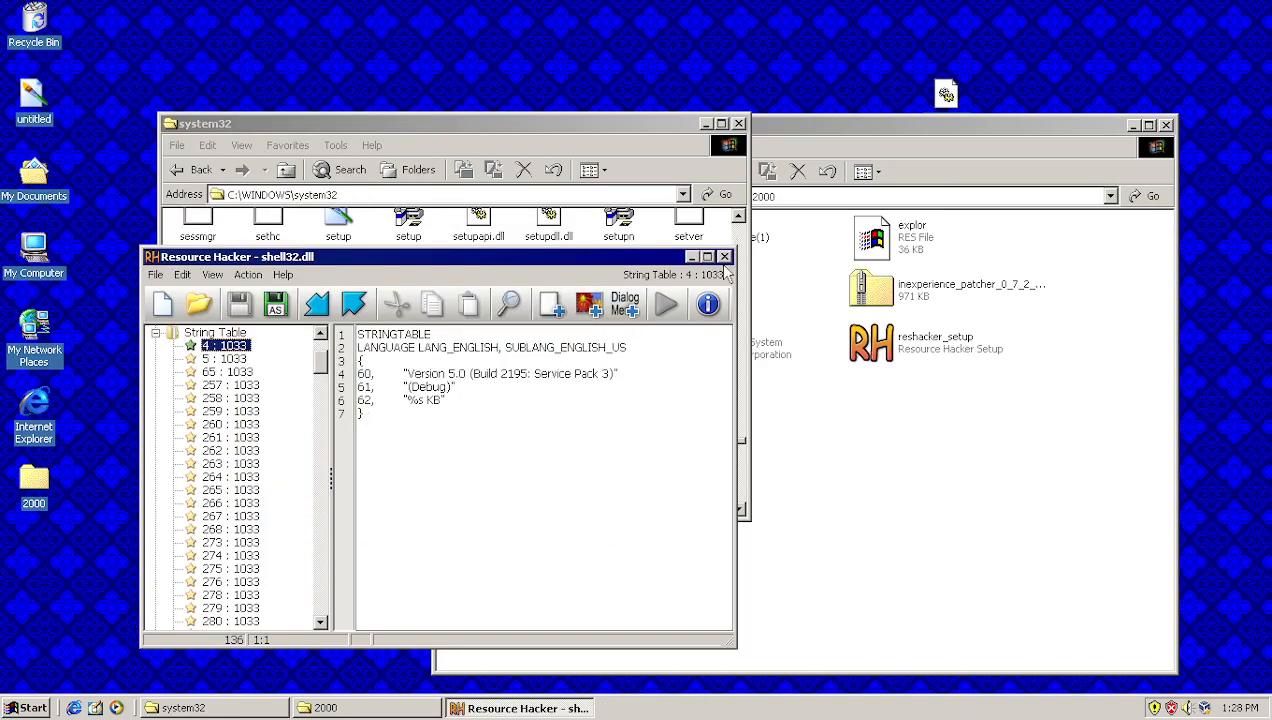
Step: Close shell32.dll in Resource Hacker, locate sysdm in the system32 folder, and load it in Resource Hacker
click(724, 257)
click(455, 405)
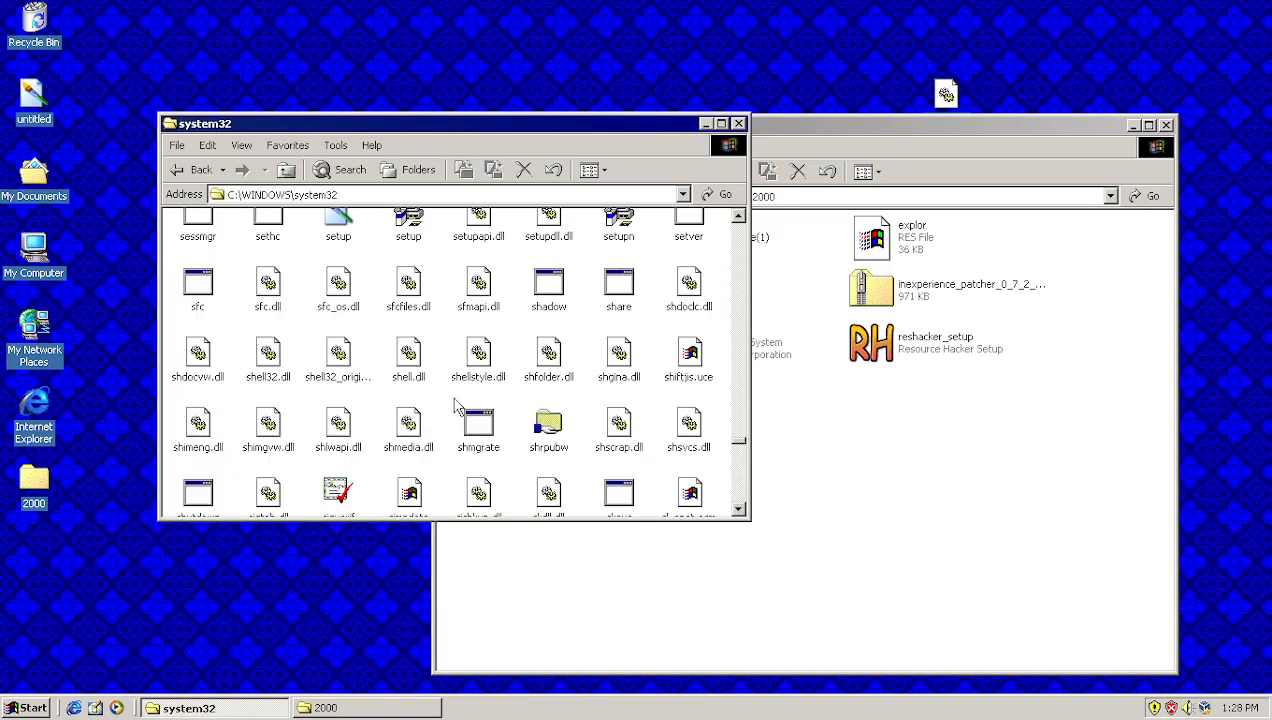
scroll(455, 405, down, 6)
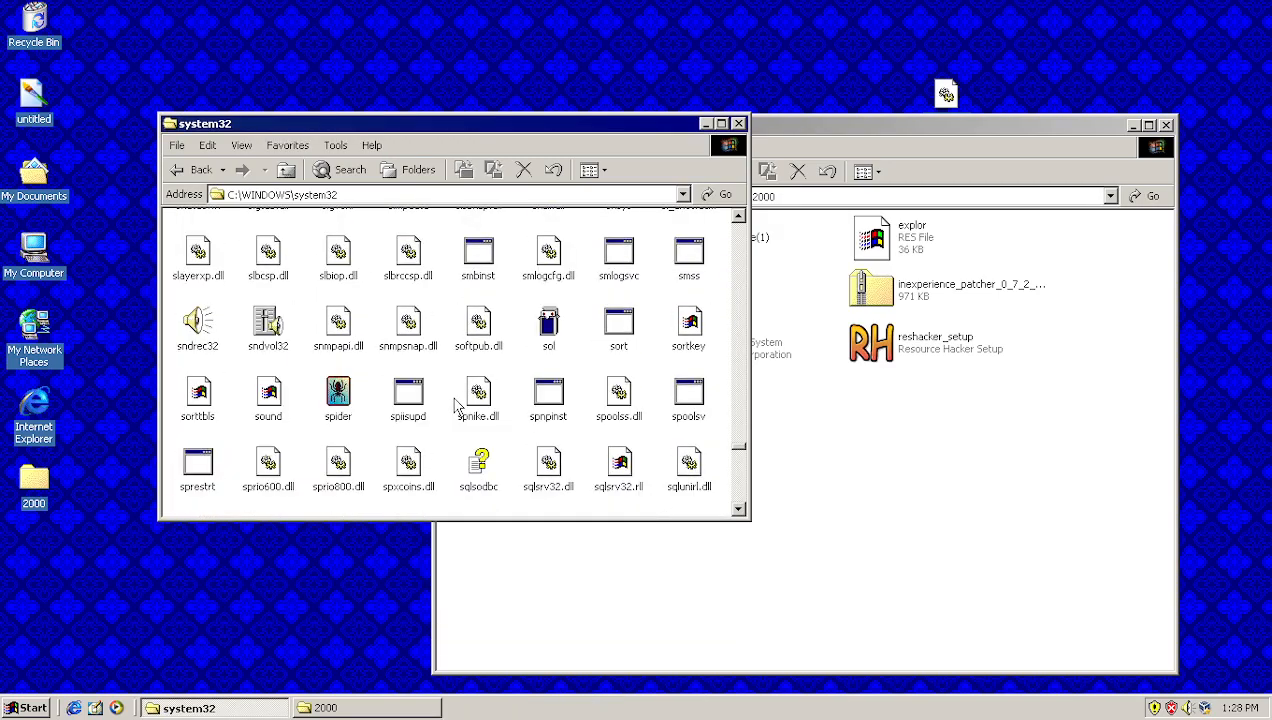
scroll(455, 405, down, 3)
scroll(455, 405, down, 6)
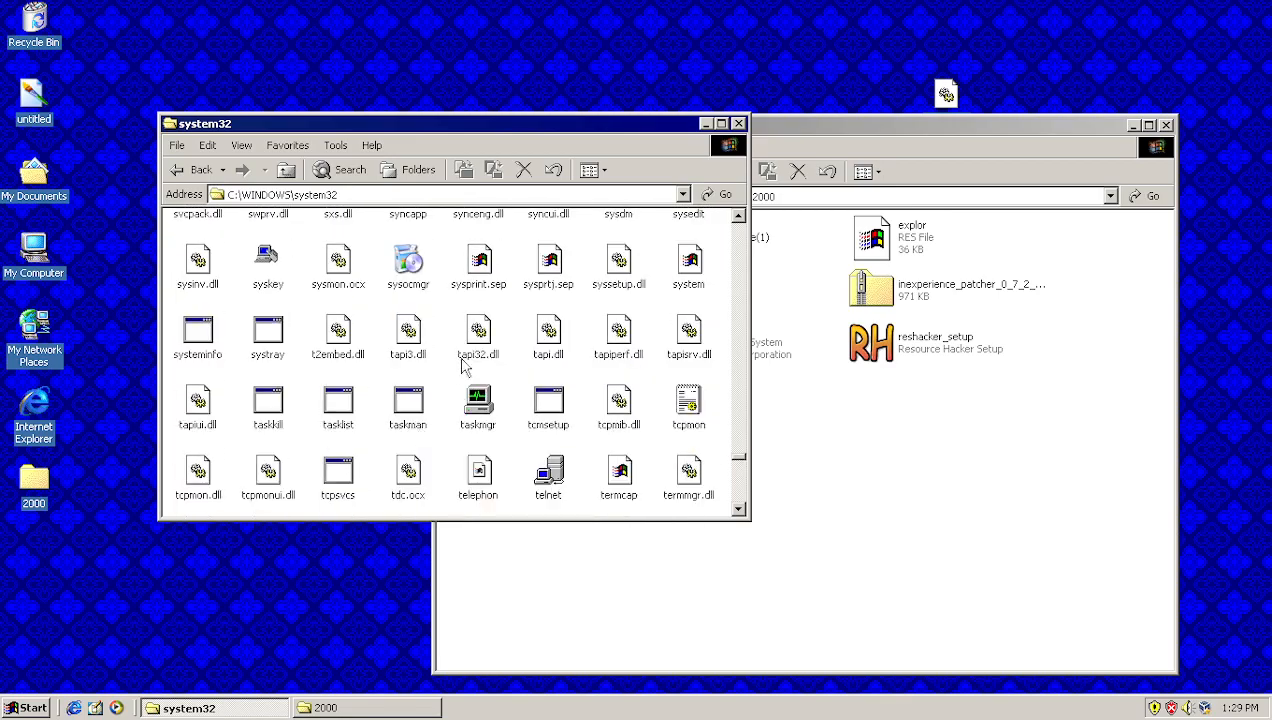
scroll(463, 373, down, 2)
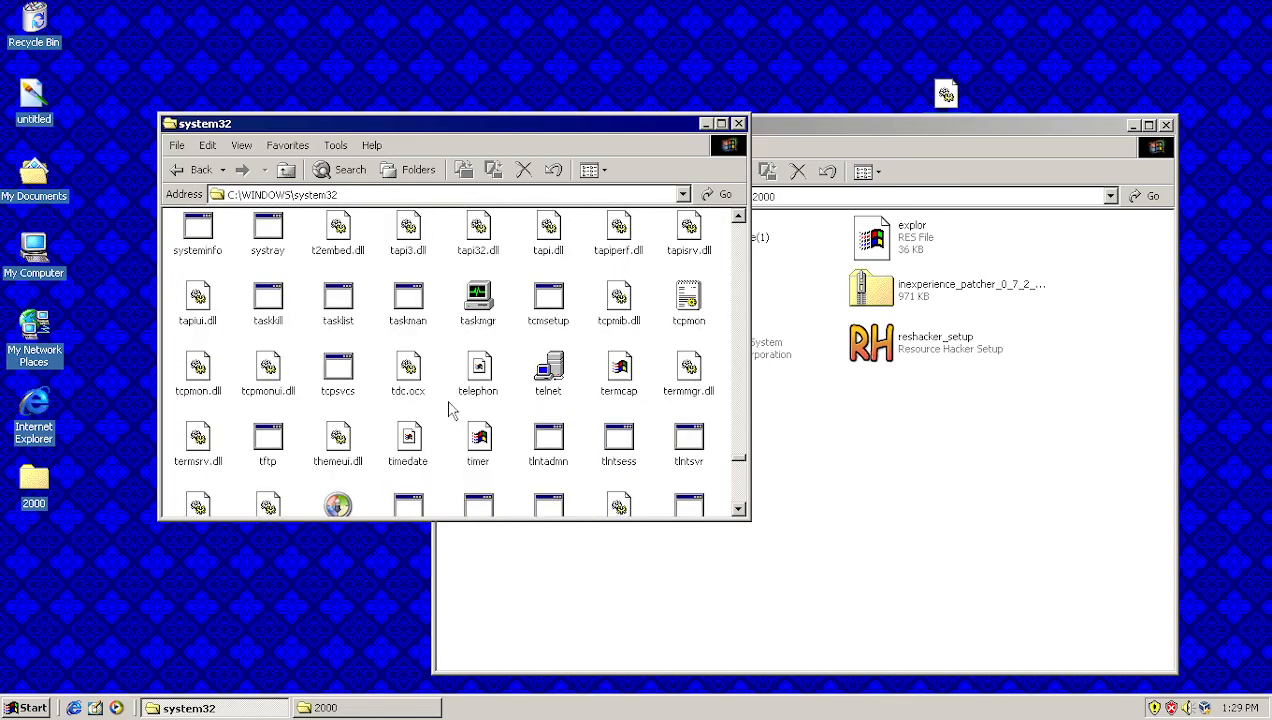
scroll(450, 410, down, 4)
scroll(450, 410, up, 6)
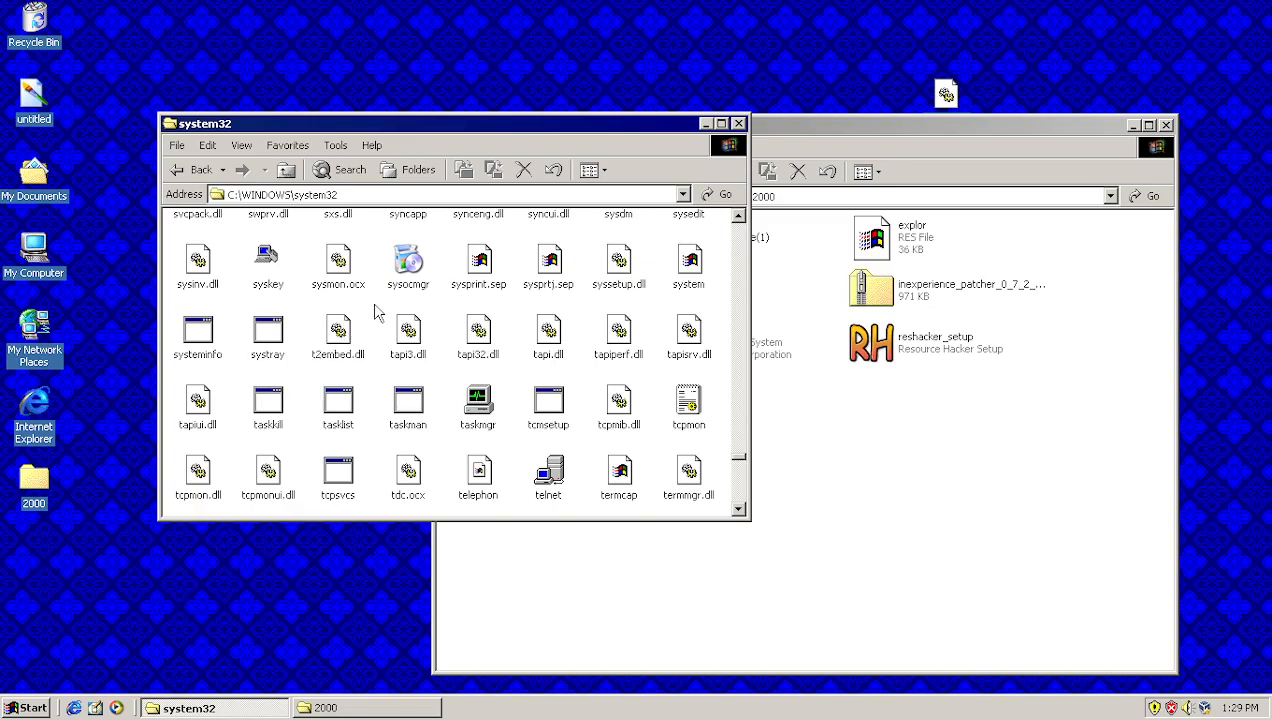
scroll(377, 313, up, 2)
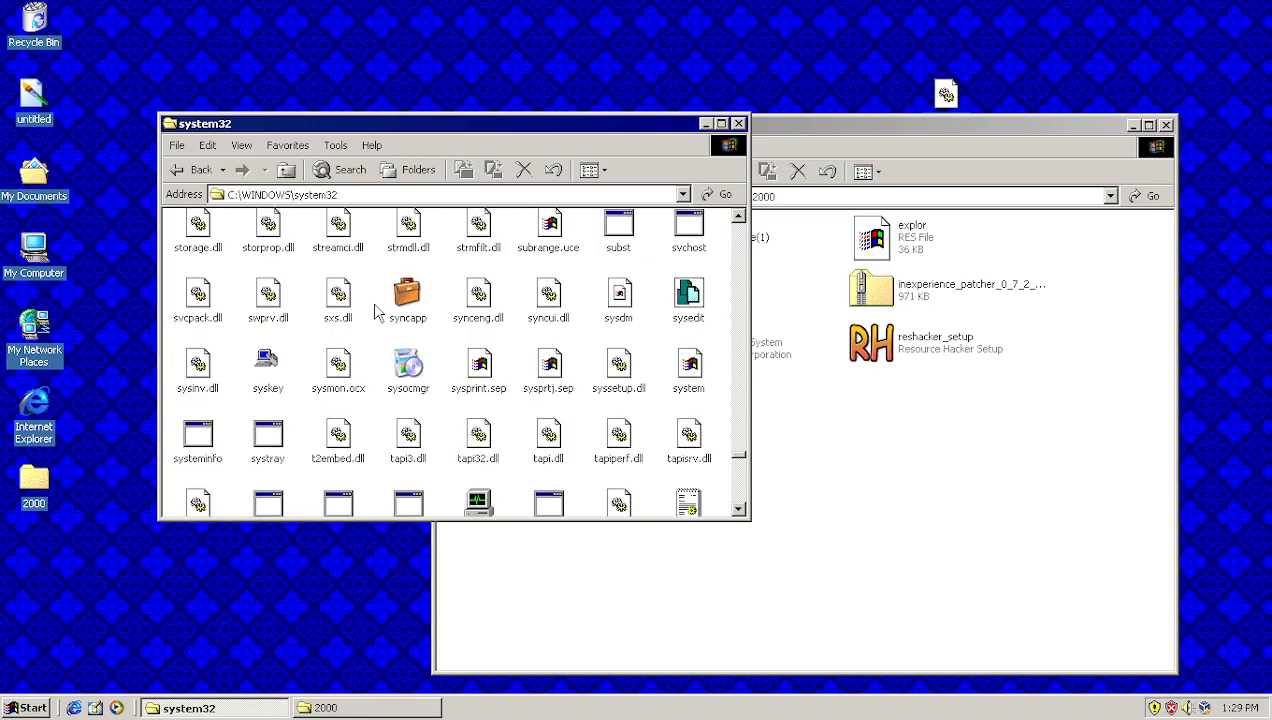
right_click(634, 297)
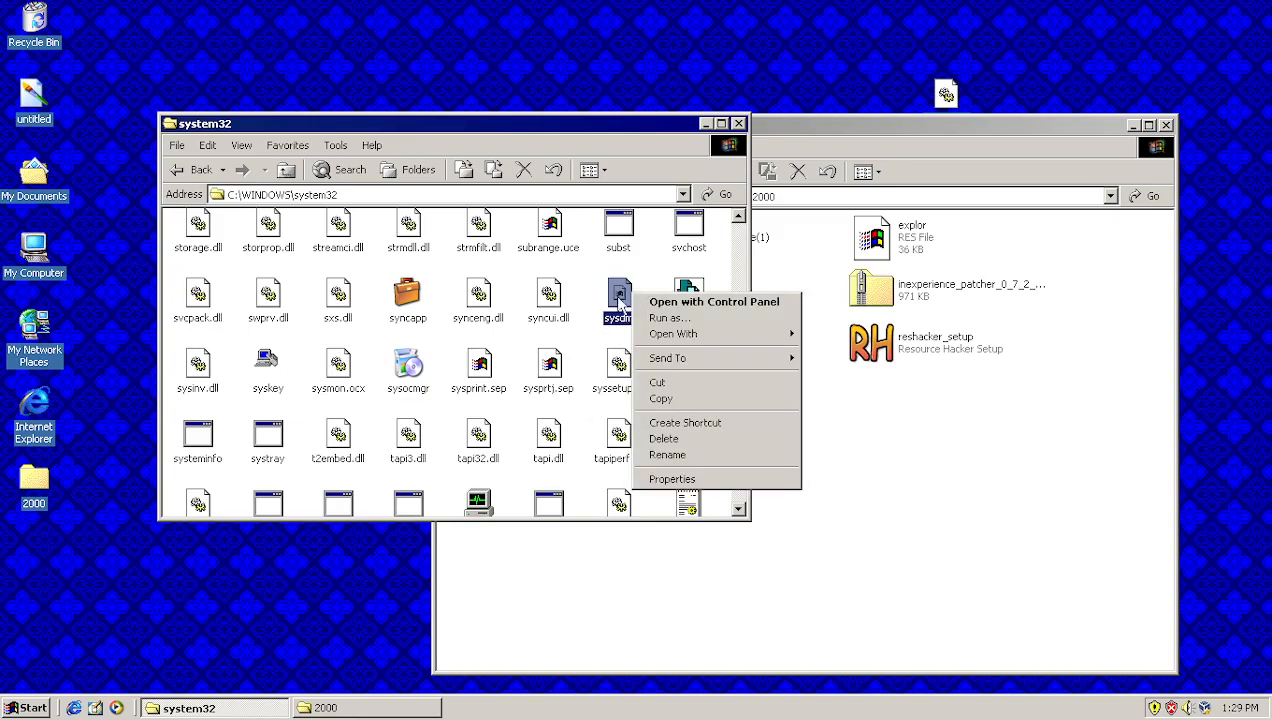
mouse_move(753, 338)
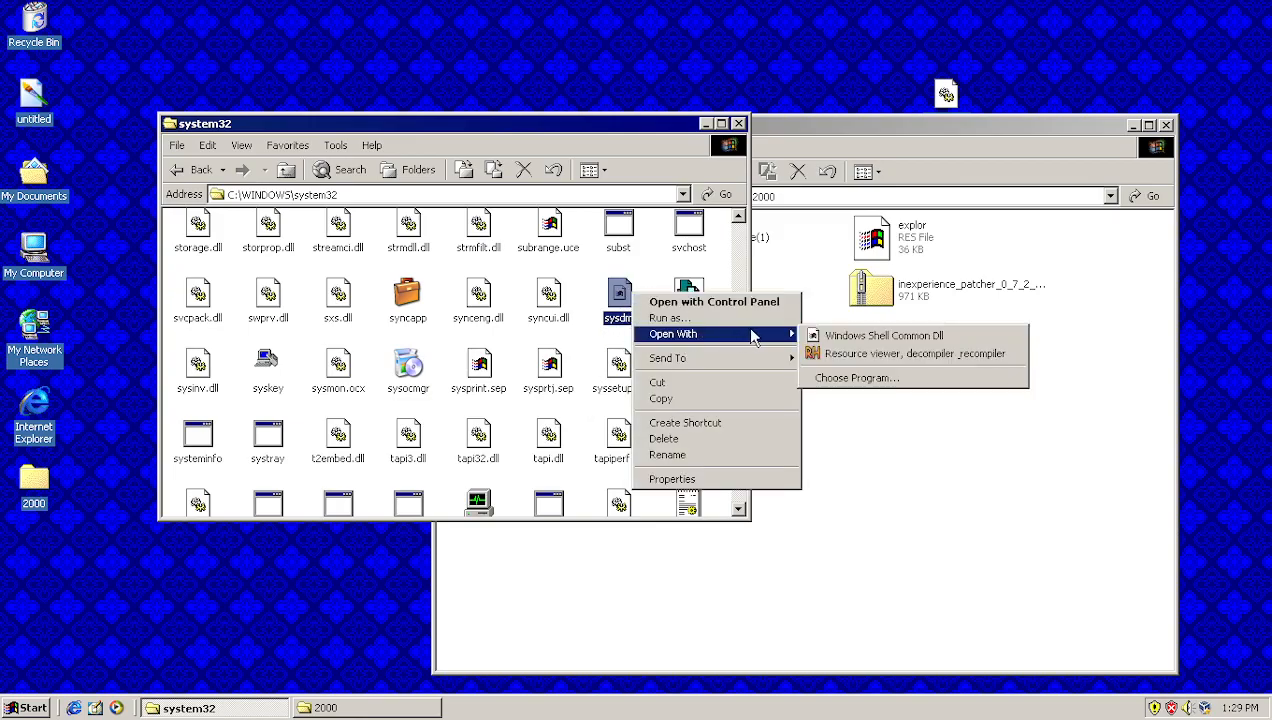
click(848, 353)
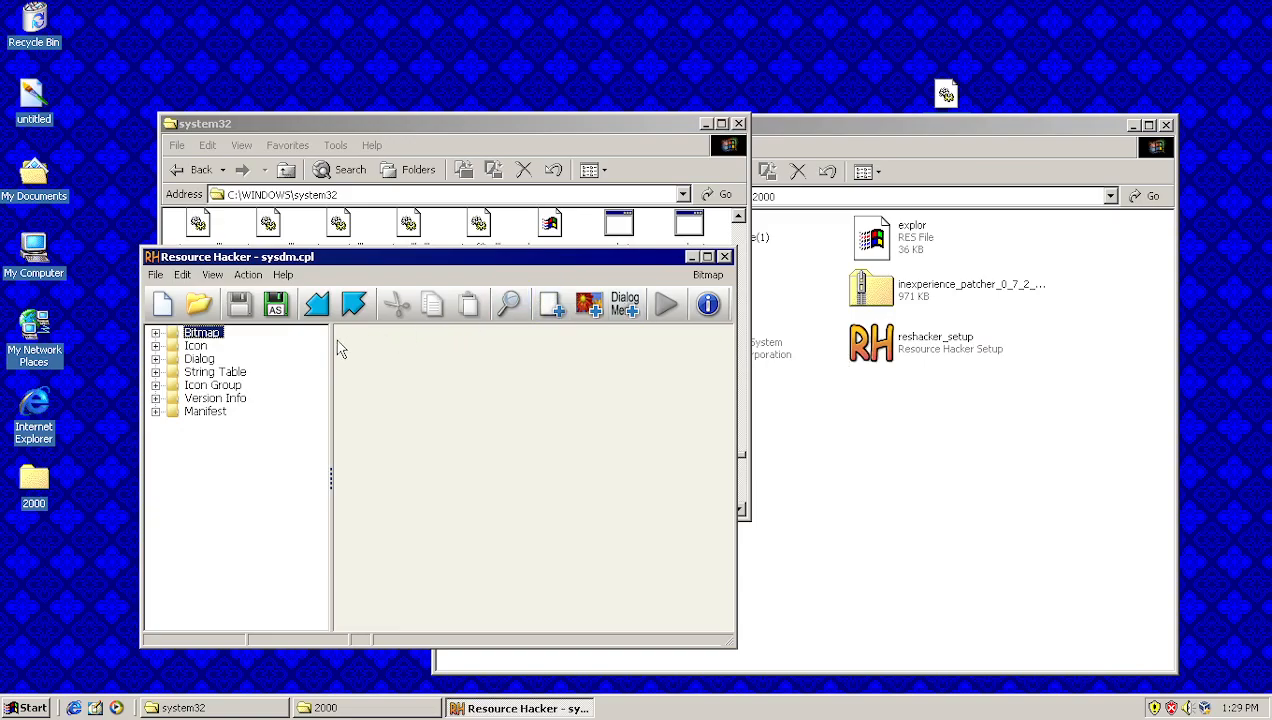
Step: Open the properties of My Computer to examine the General system information, and return to Resource Hacker
right_click(35, 252)
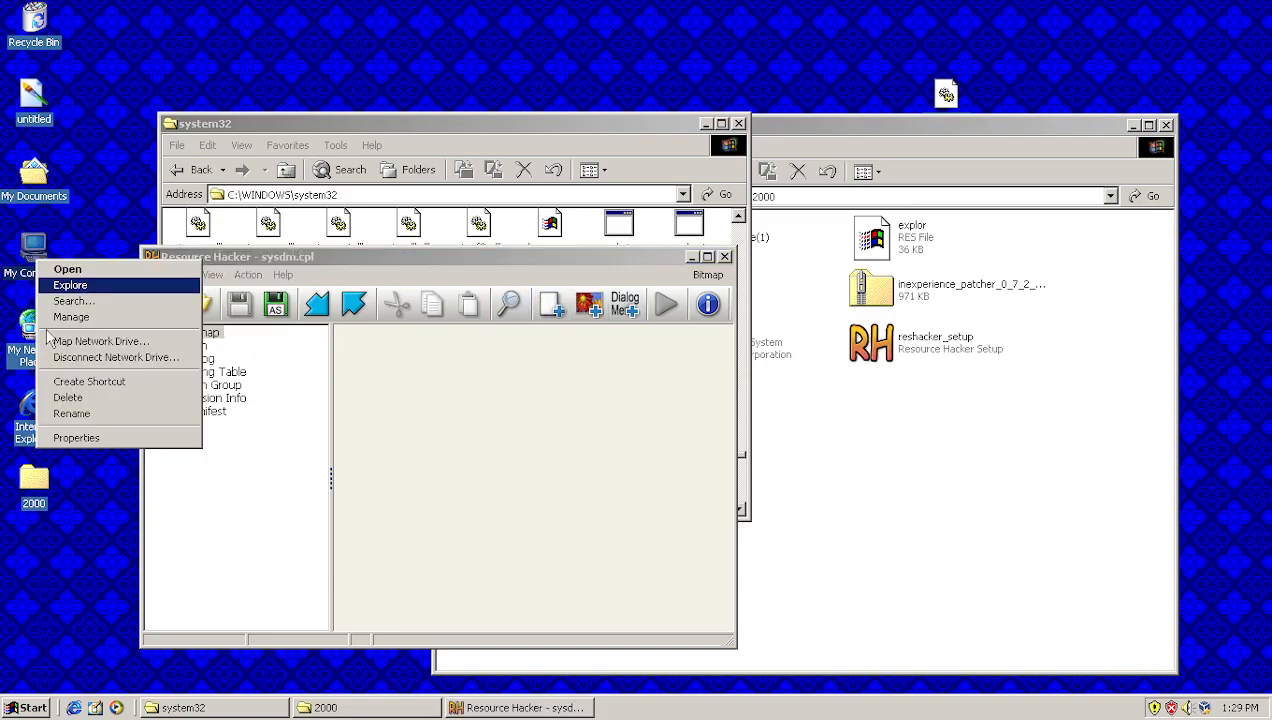
click(85, 437)
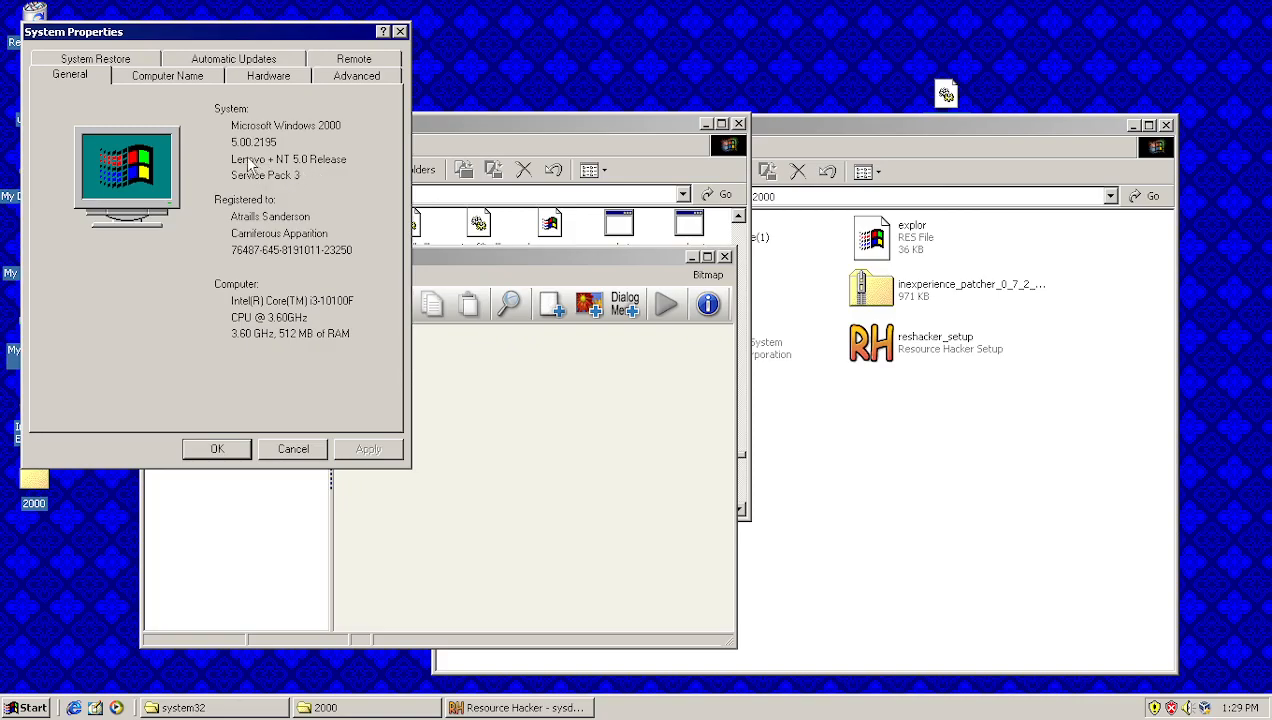
click(437, 369)
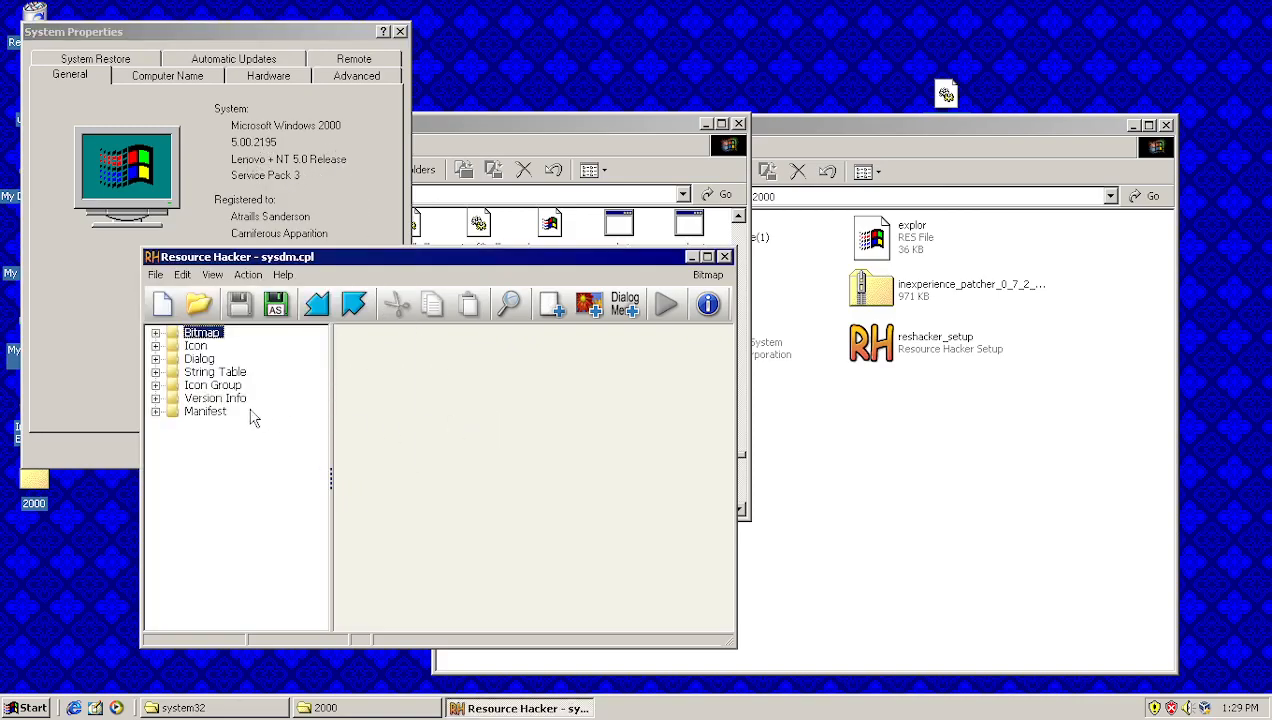
Step: Expand the Bitmap resources of sysdm.cpl, view bitmap 1, and collapse them again
double_click(204, 333)
click(225, 345)
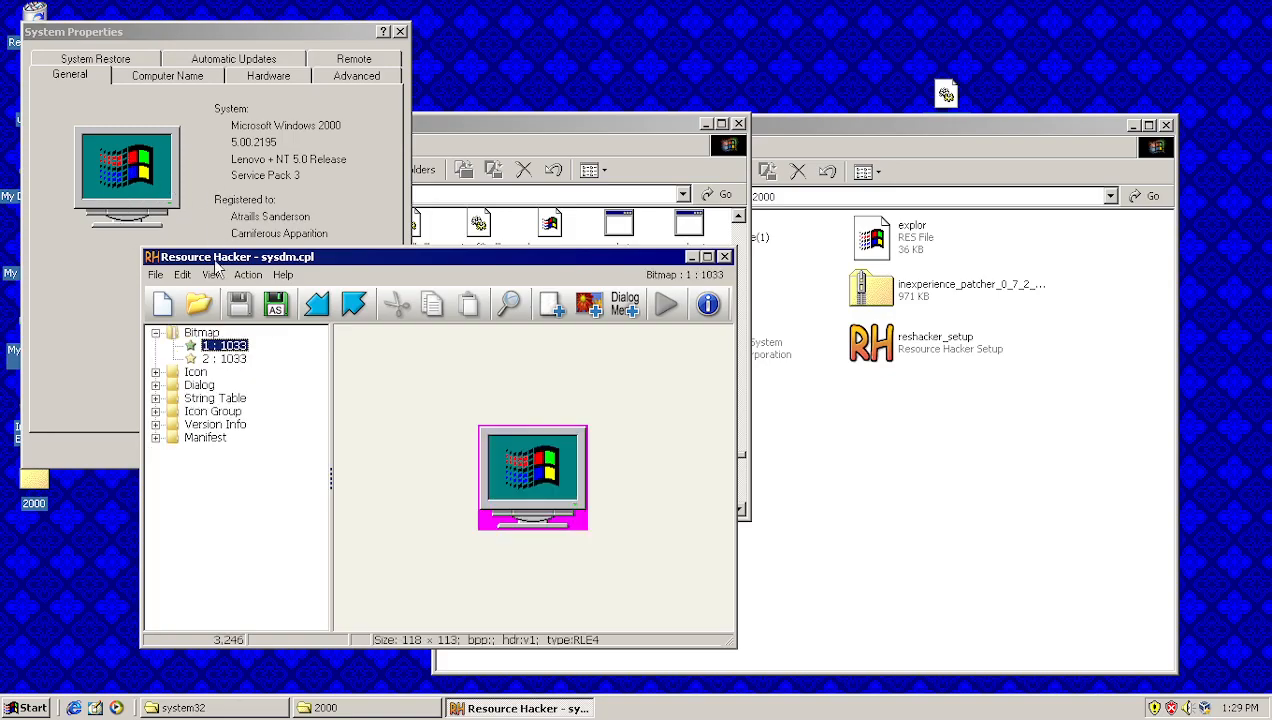
double_click(204, 333)
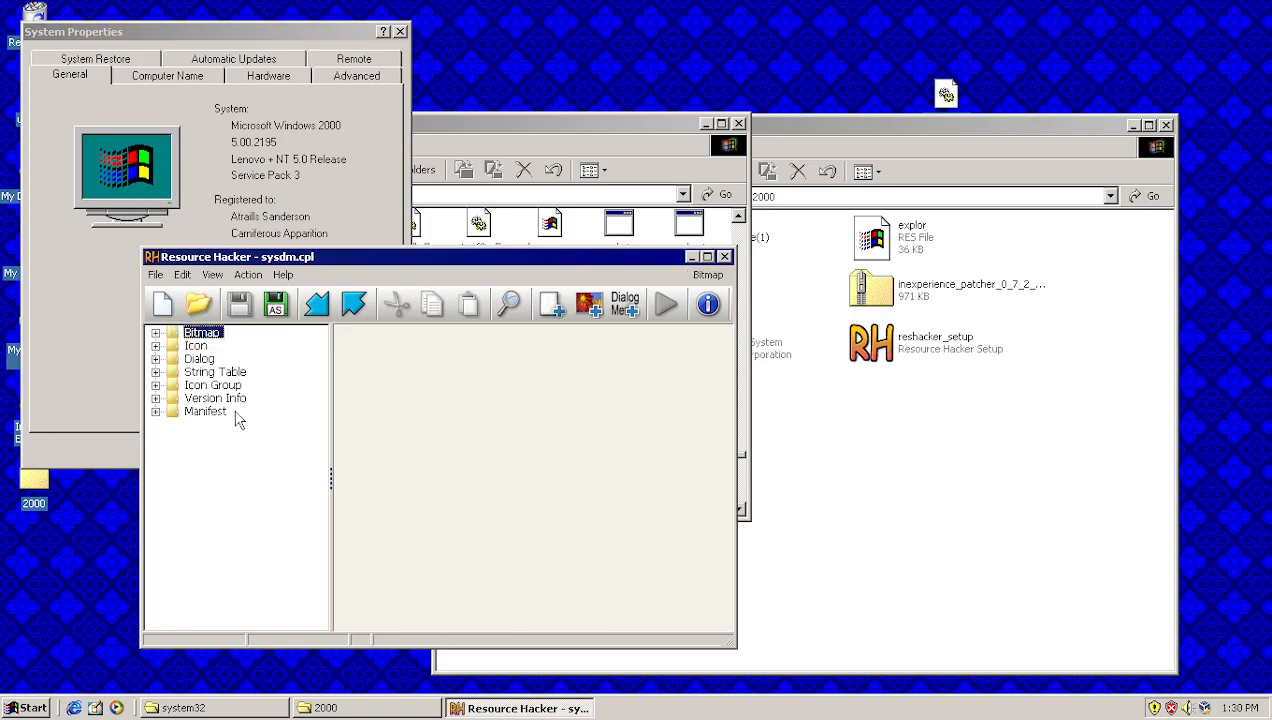
Step: Expand the String Table of sysdm.cpl, view string tables 1 and 13, and highlight the version number of string 191 in table 12
double_click(203, 372)
click(226, 386)
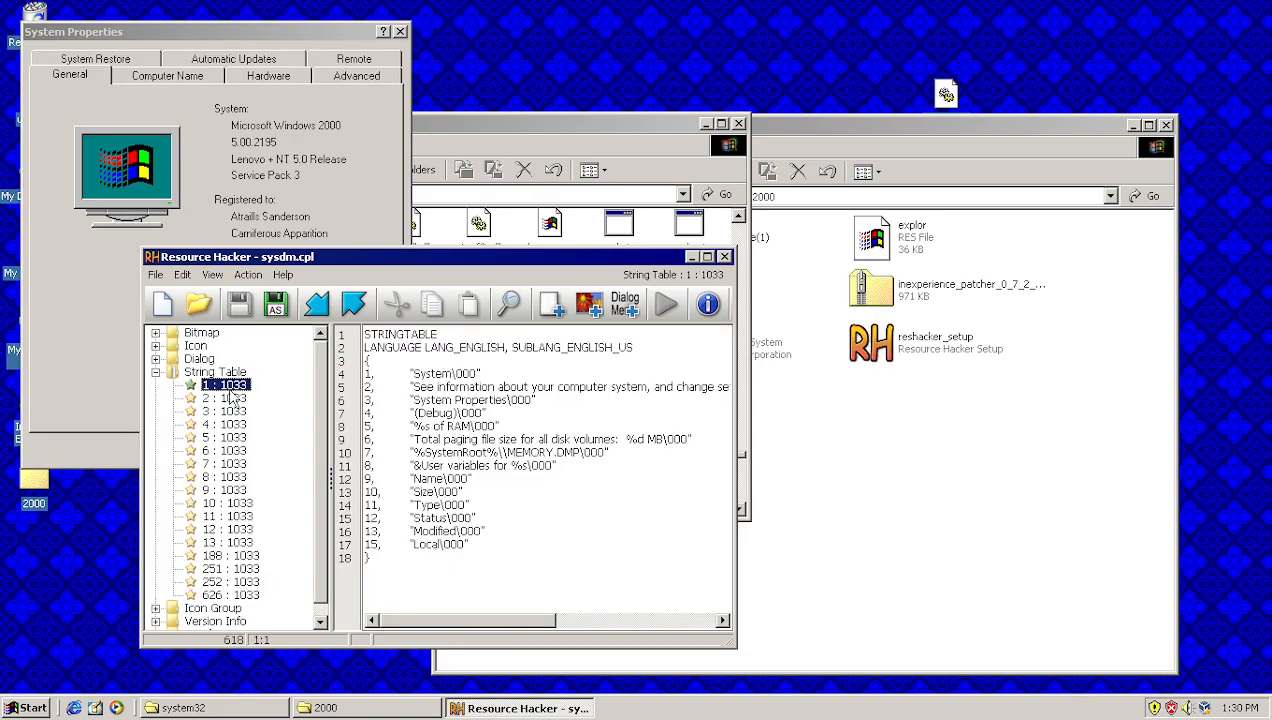
click(245, 557)
click(244, 545)
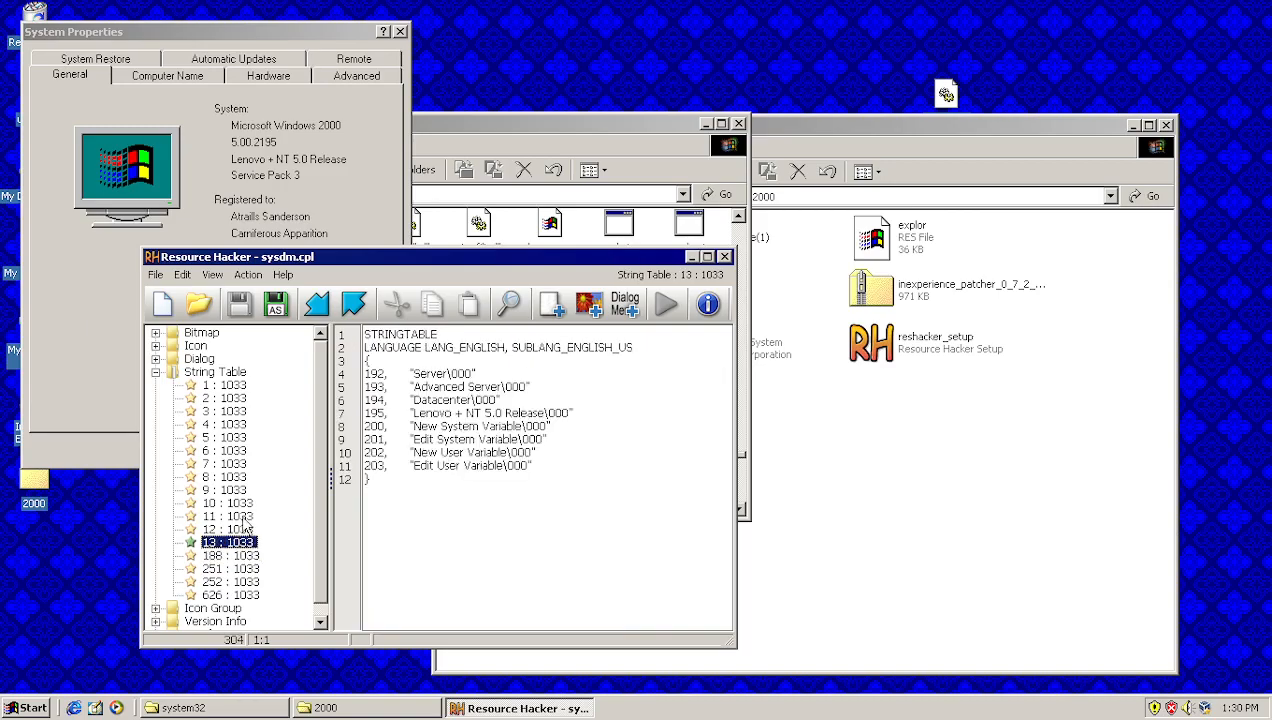
click(245, 528)
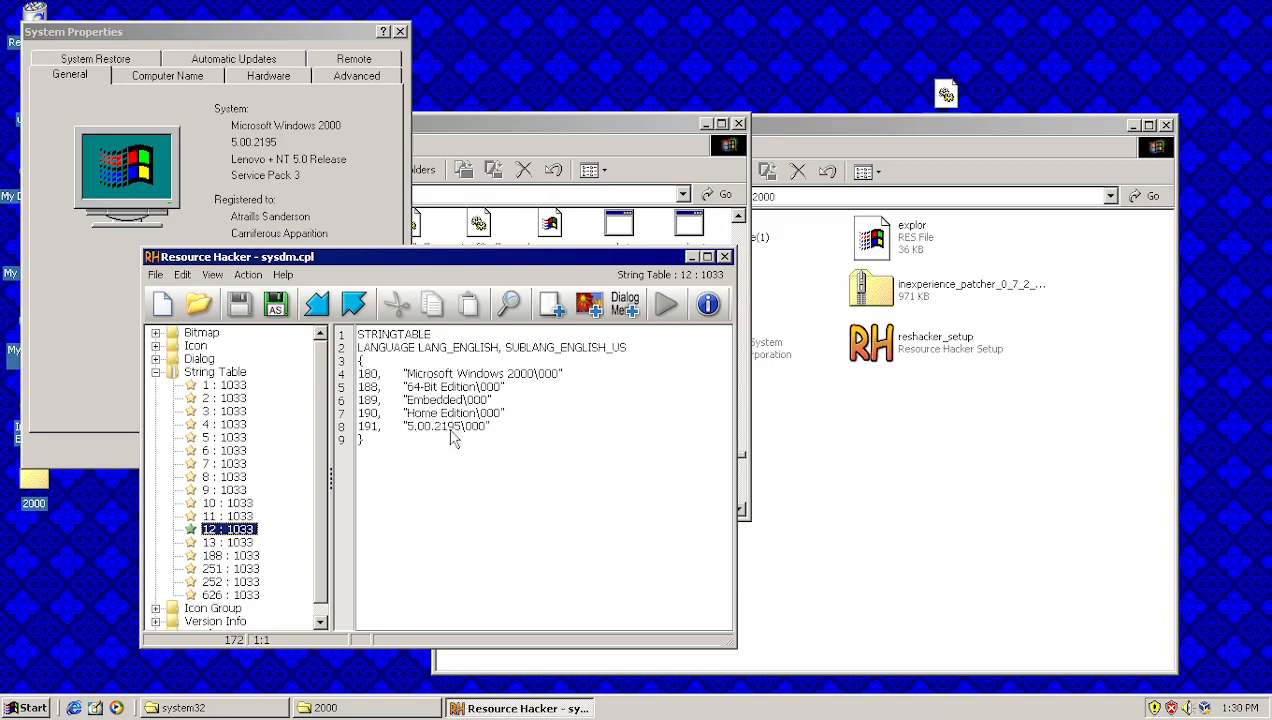
drag(409, 427, 464, 429)
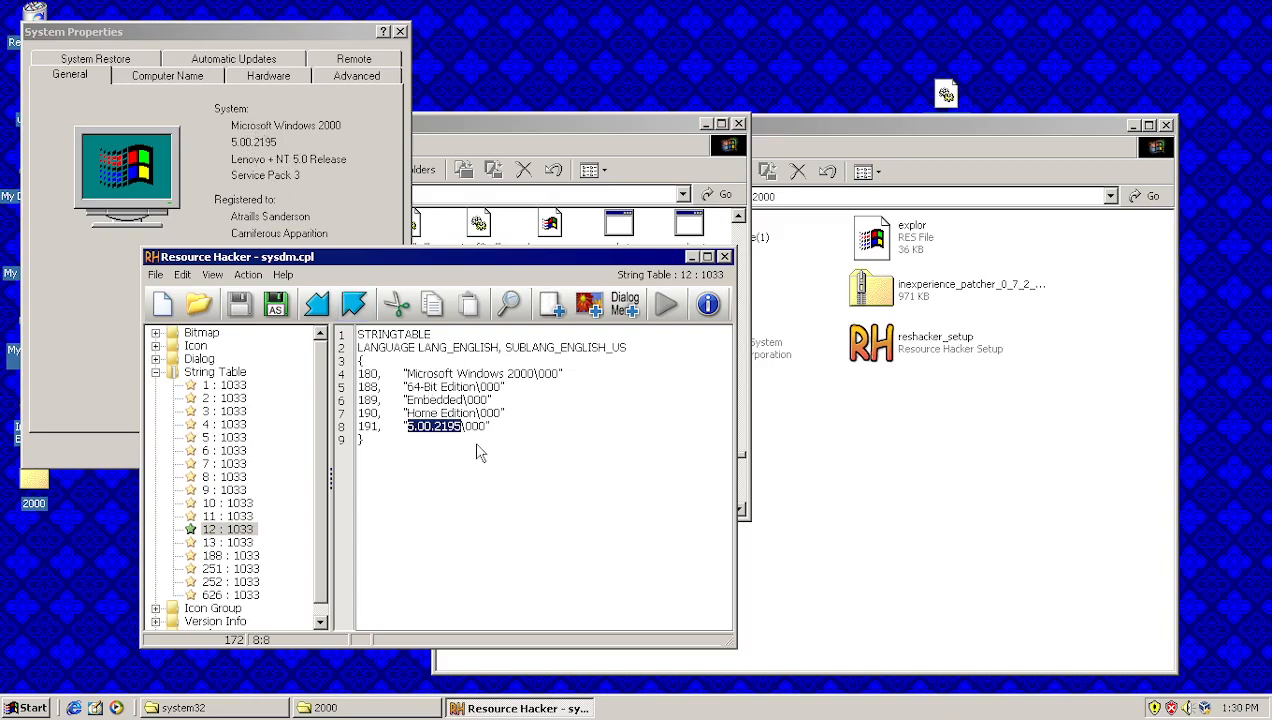
click(489, 428)
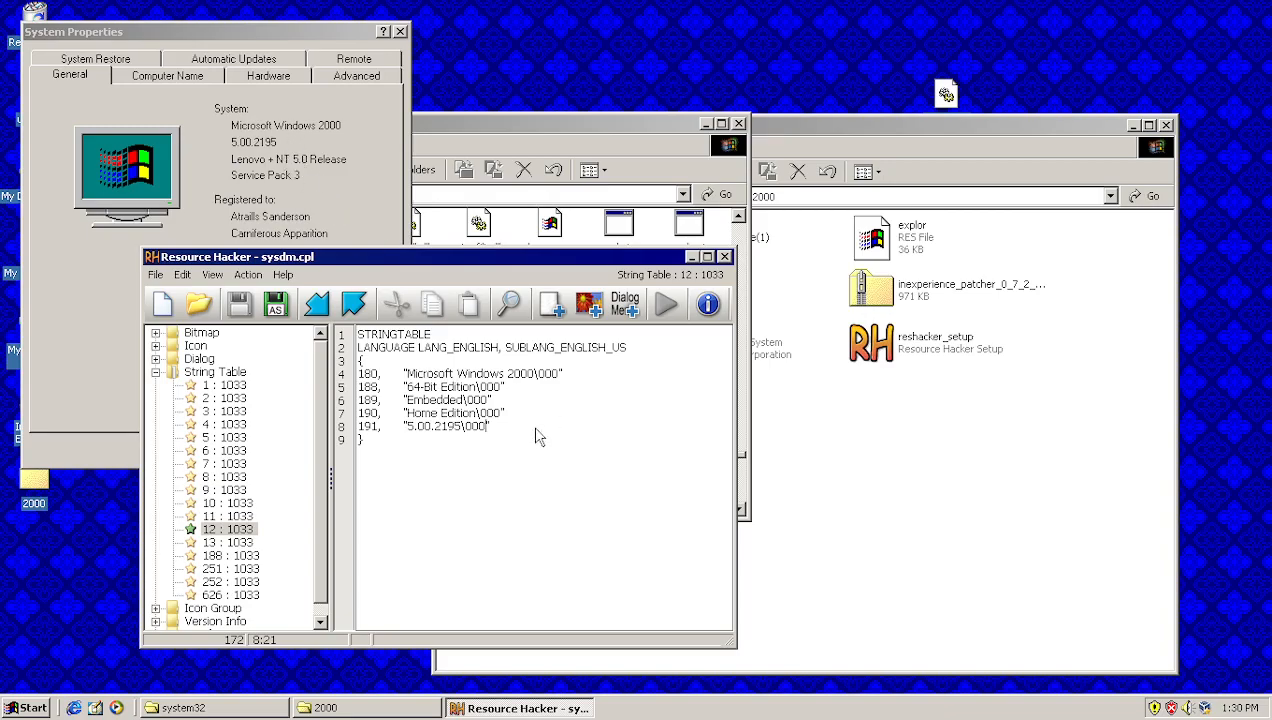
Step: Compare string tables 13, 11 and 12 of sysdm.cpl, and return to table 13 for the release name in string 195
click(241, 543)
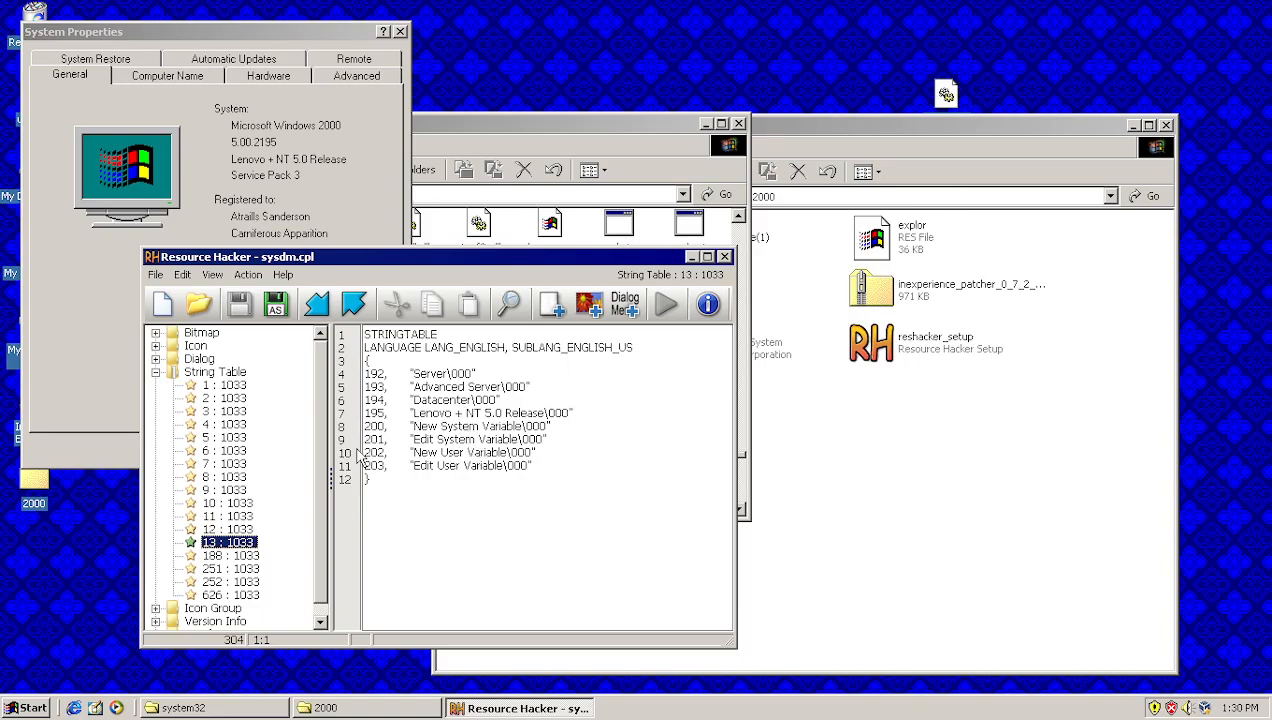
click(236, 517)
click(239, 529)
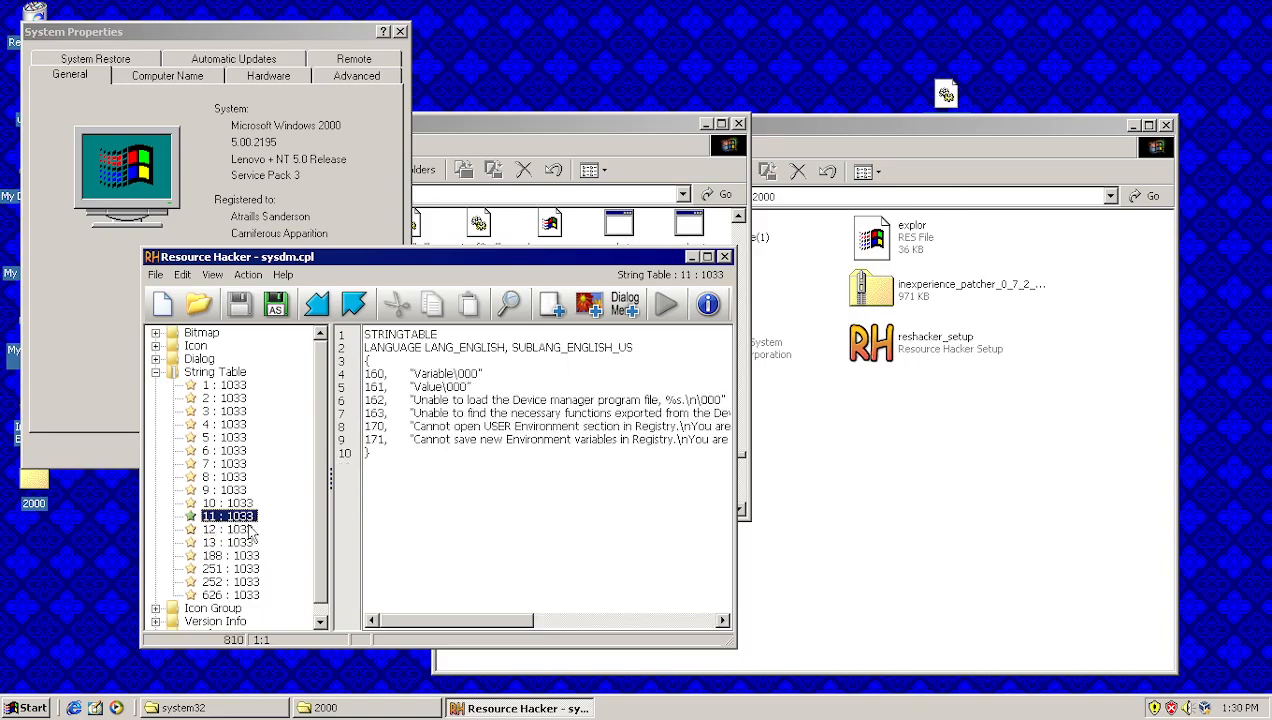
click(250, 543)
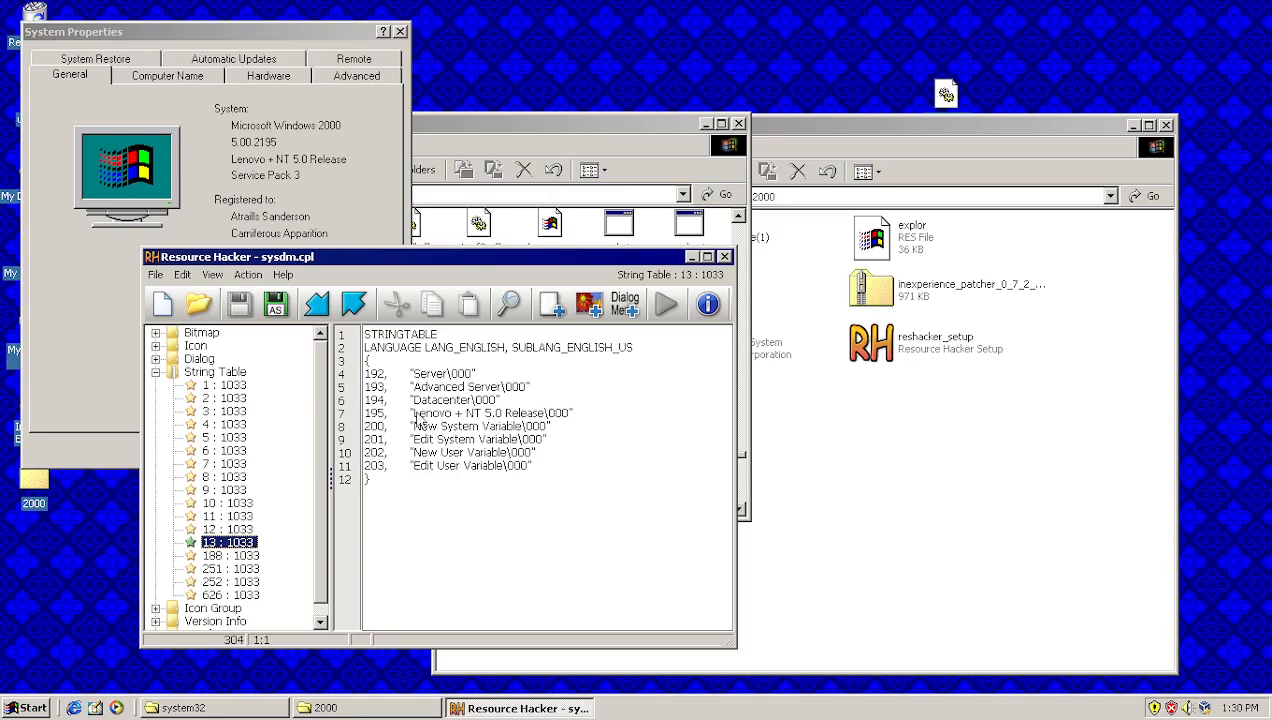
Step: Highlight the release name of string 195 in table 13, and look through string tables 188, 251, 252, 626 and 12
drag(416, 417, 538, 416)
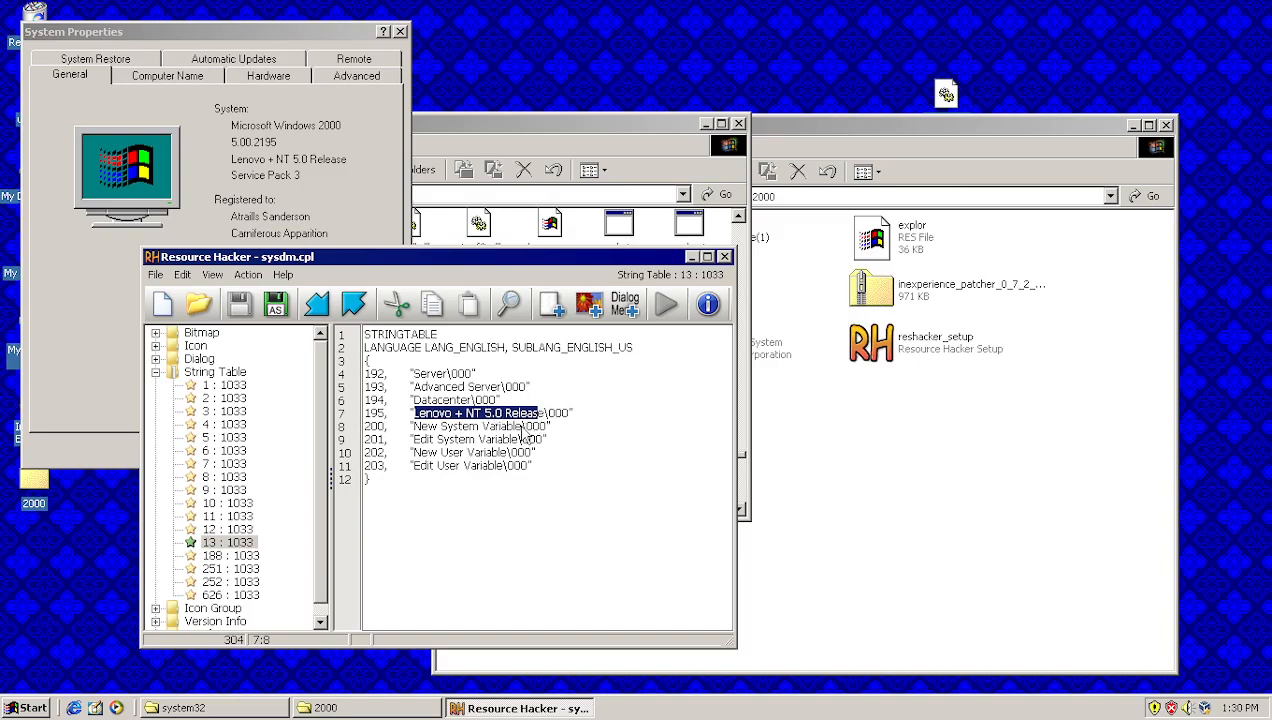
click(557, 420)
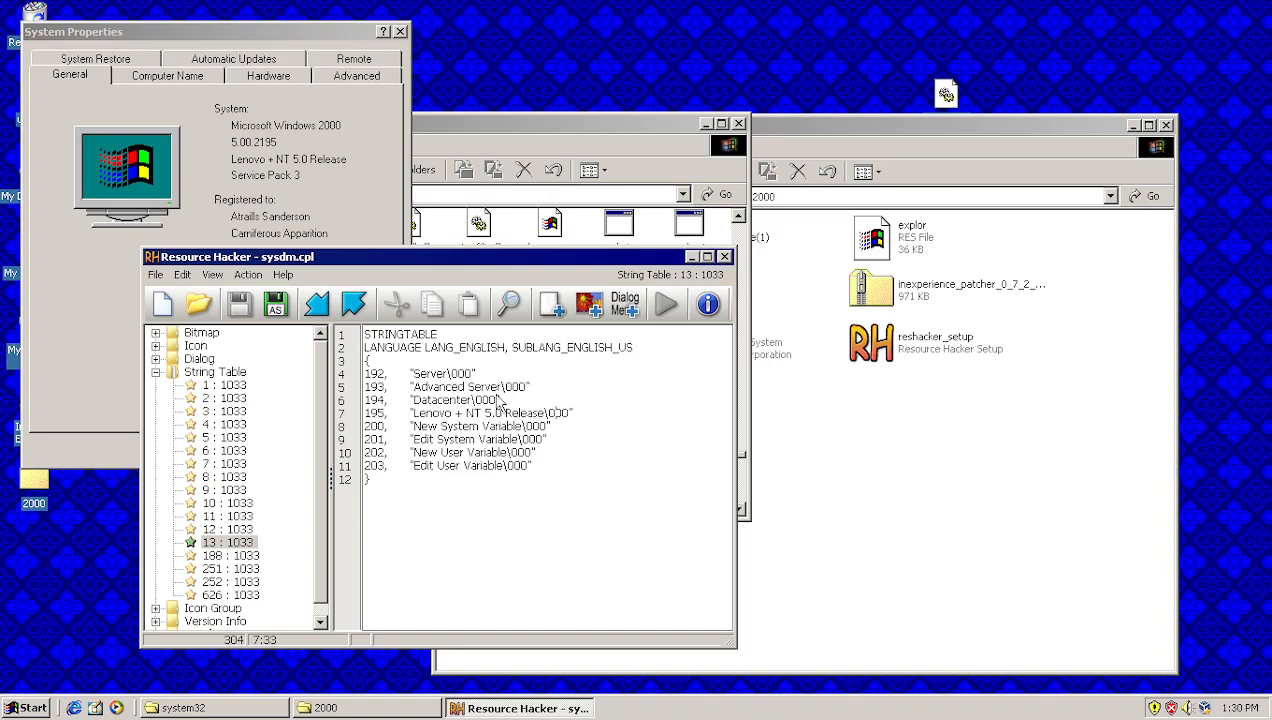
click(244, 556)
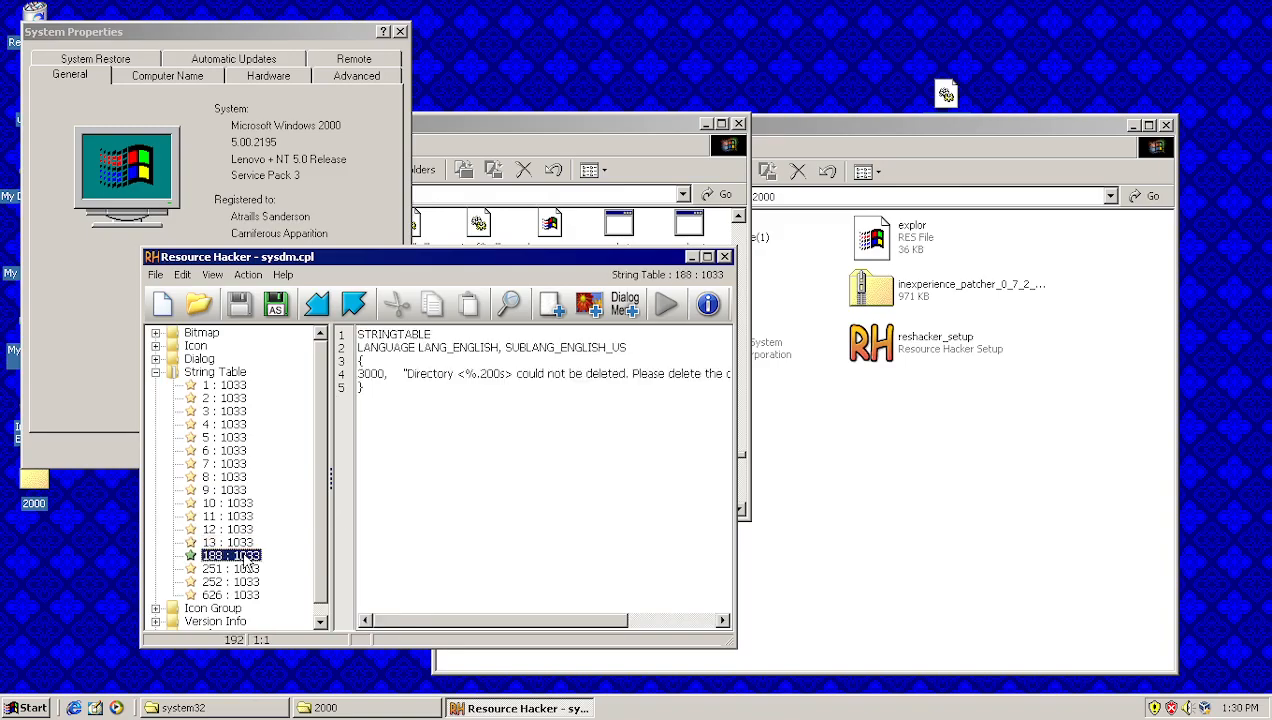
click(232, 568)
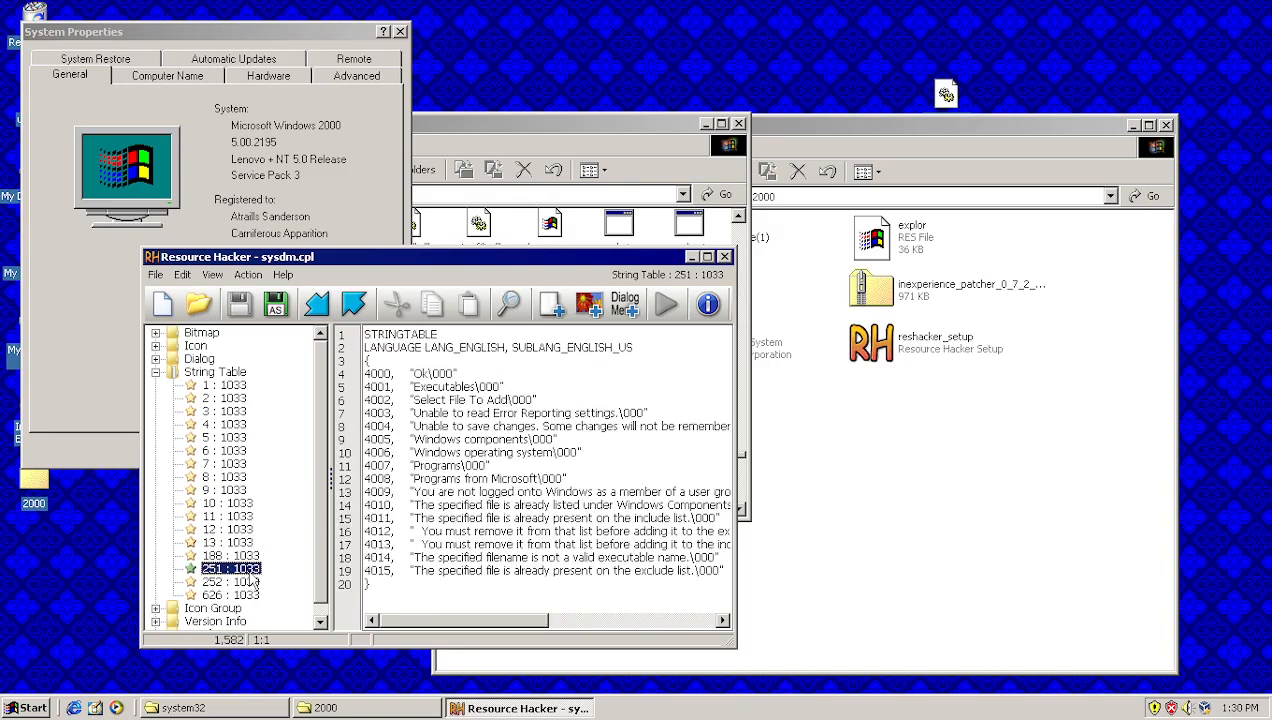
click(251, 581)
click(250, 595)
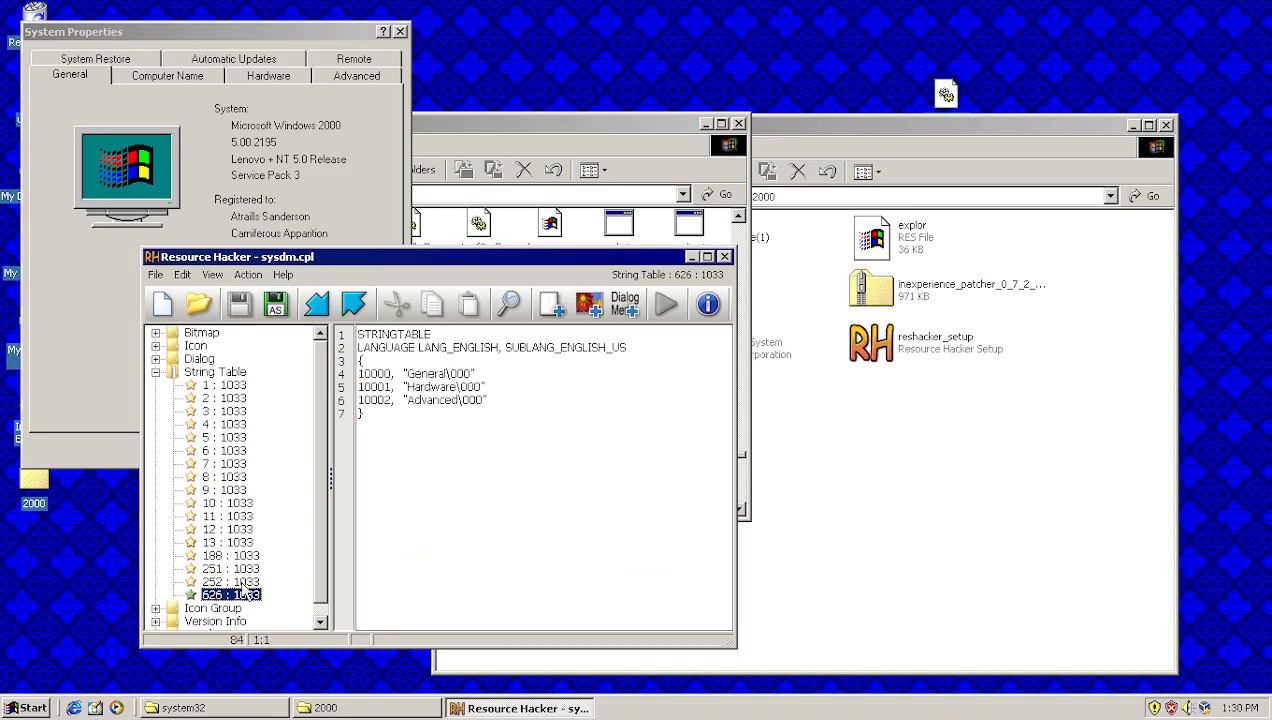
click(245, 581)
click(244, 556)
click(238, 529)
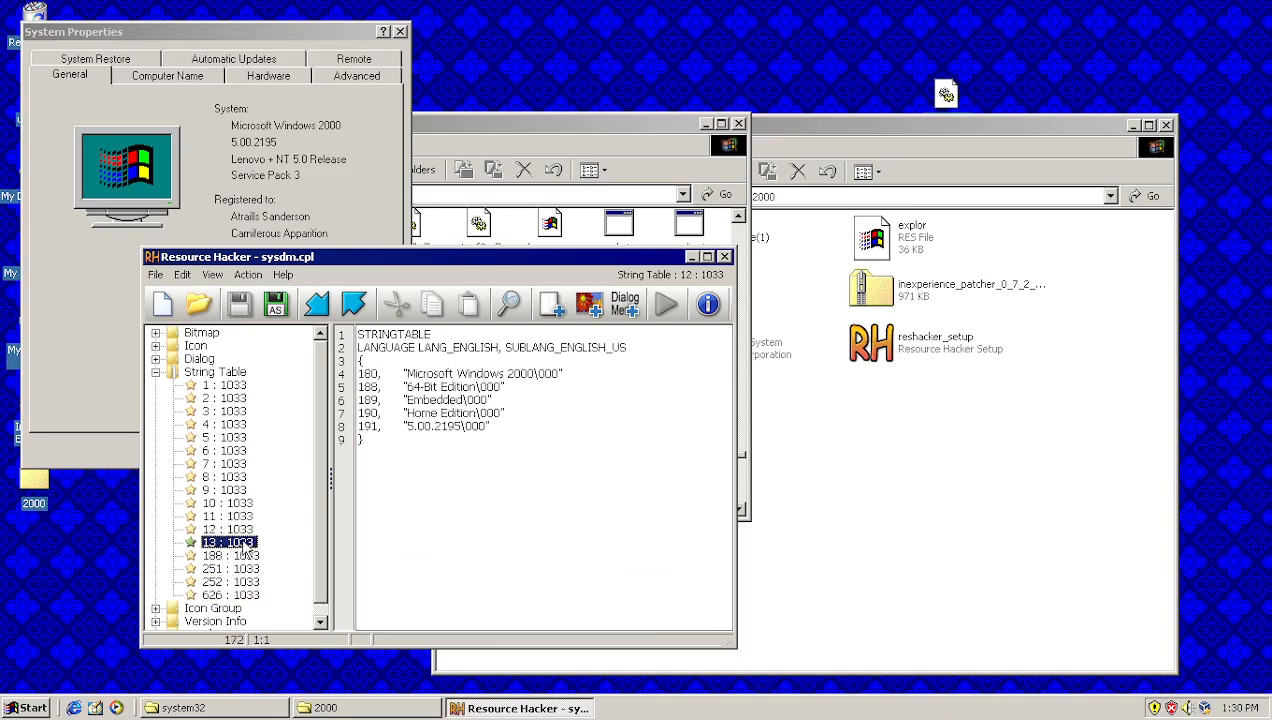
Step: Return to string table 13, highlight the word "Lenovo" in string 195, and close Resource Hacker
click(243, 544)
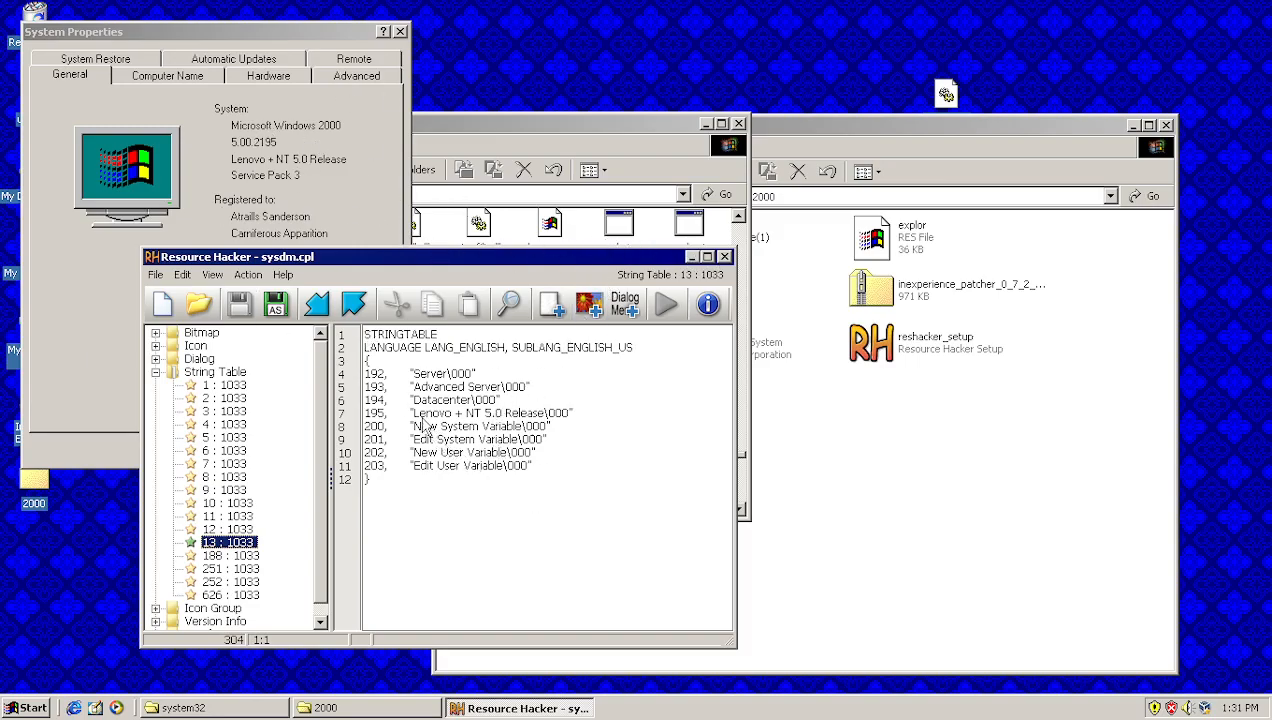
drag(416, 416, 452, 415)
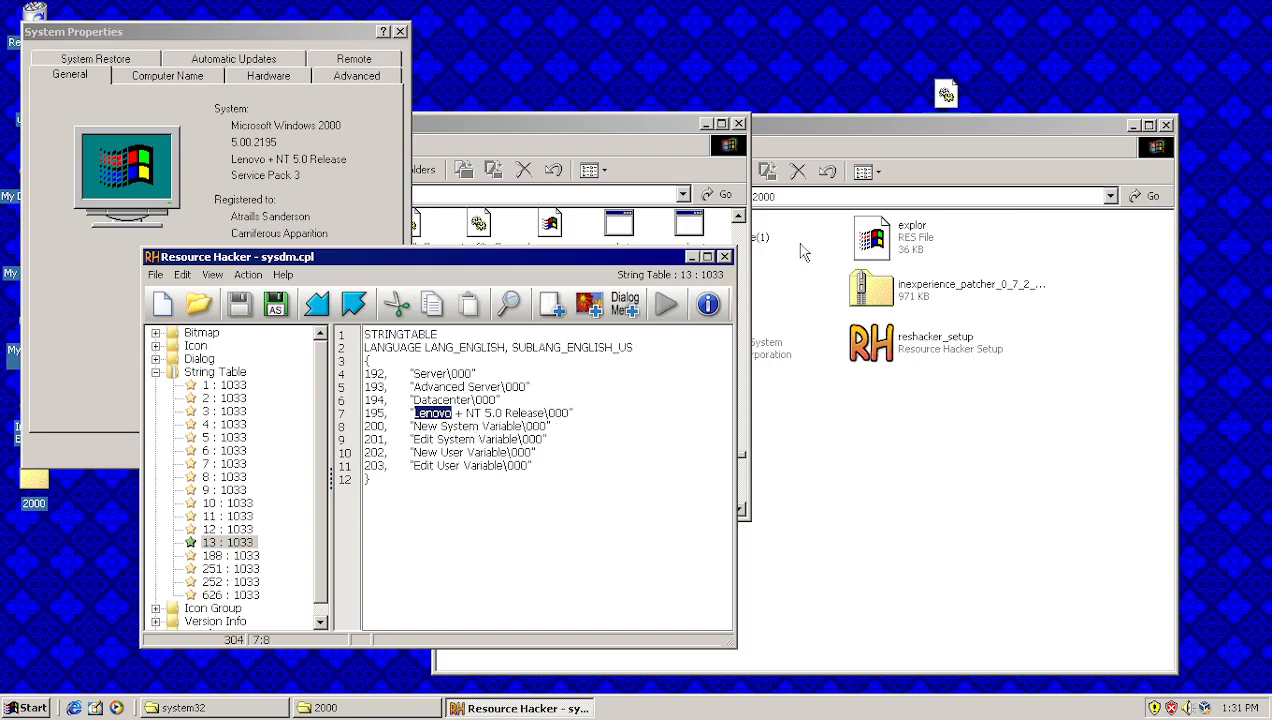
click(725, 257)
click(238, 446)
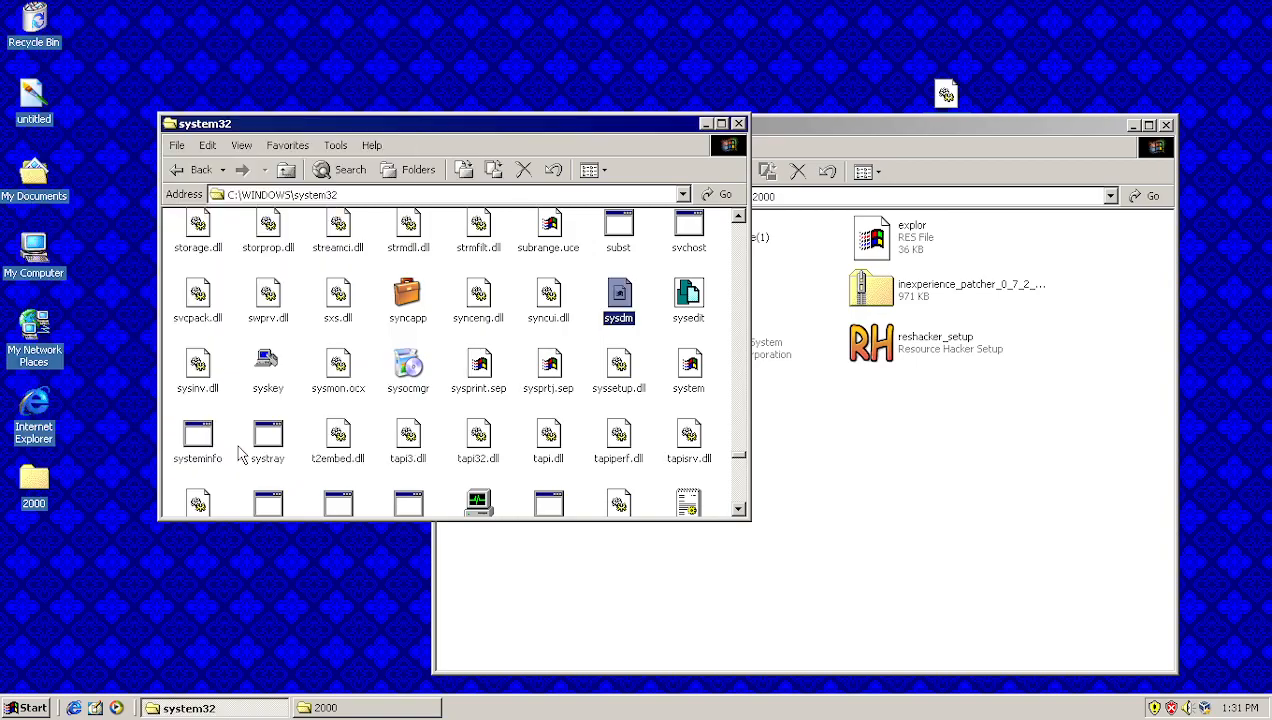
click(586, 348)
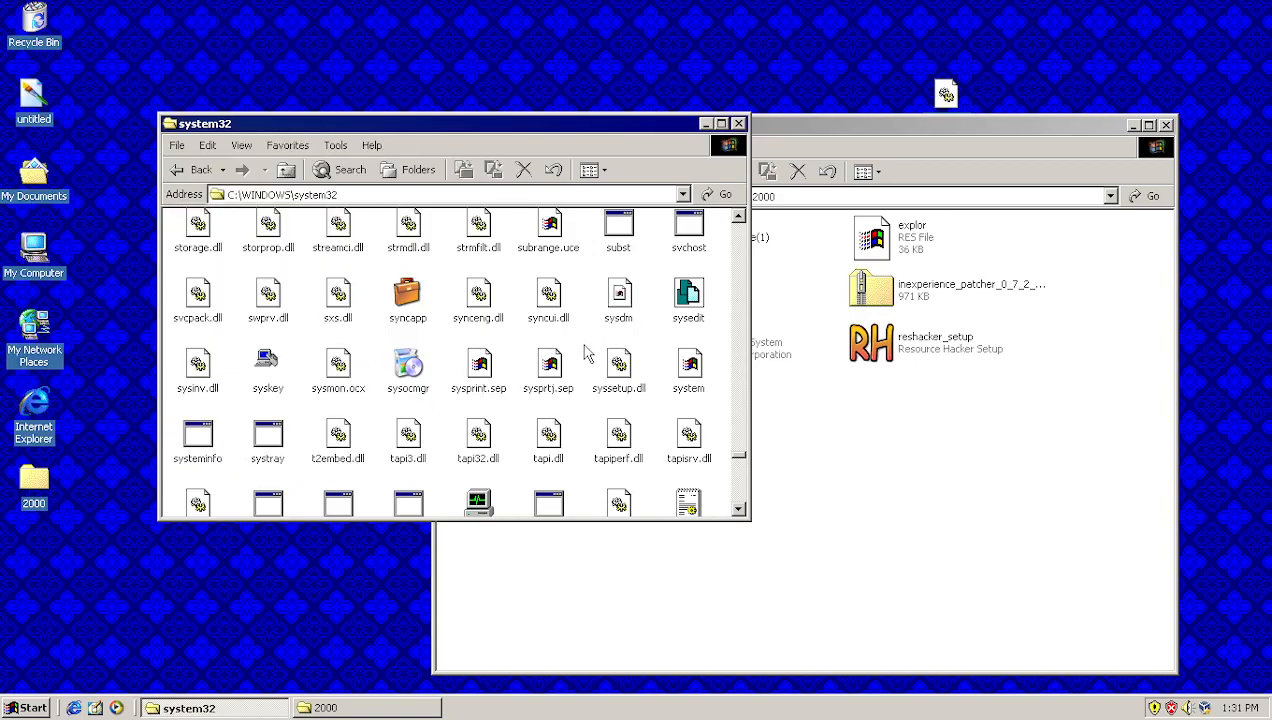
scroll(554, 361, up, 6)
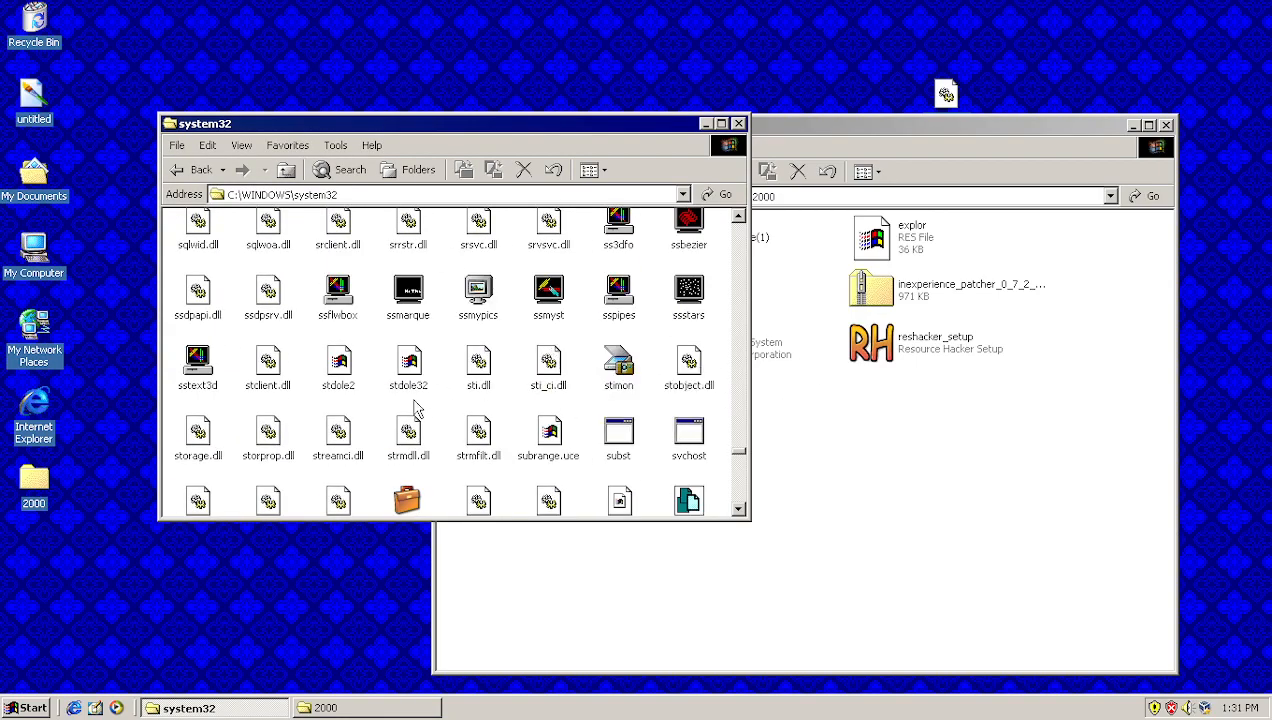
scroll(417, 409, up, 2)
scroll(510, 420, down, 8)
scroll(568, 425, down, 3)
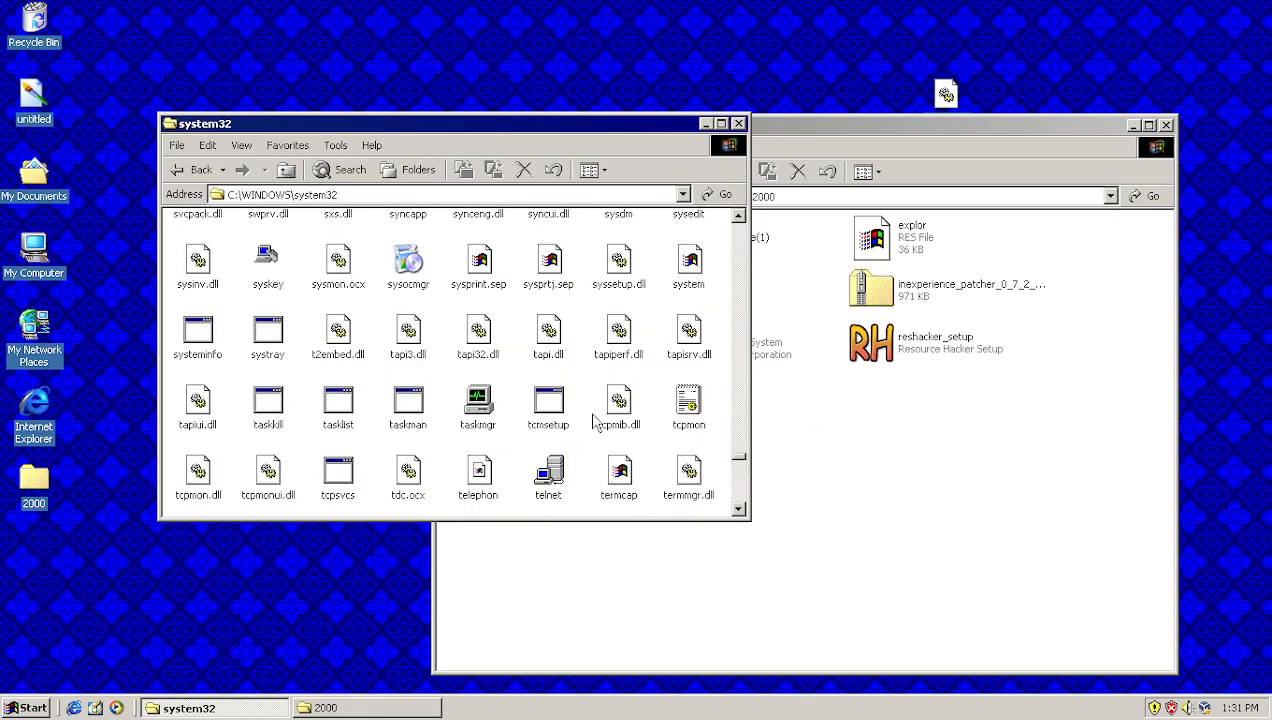
scroll(582, 400, up, 5)
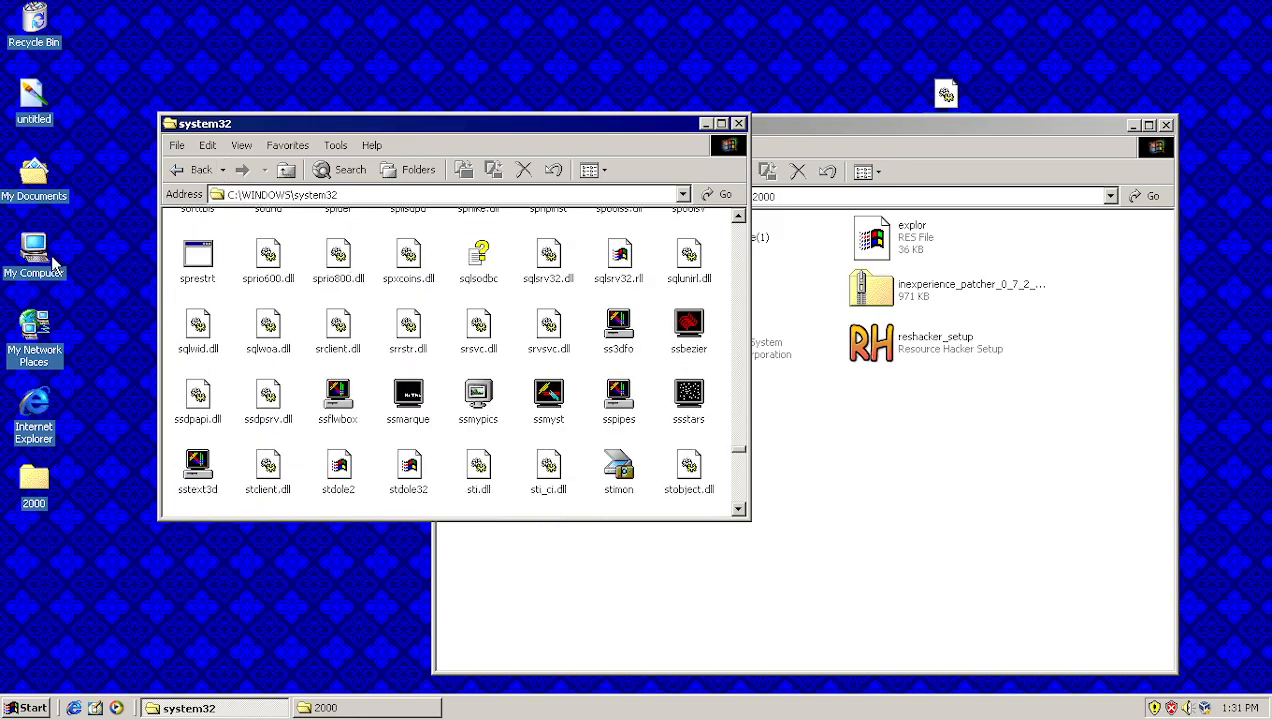
Step: Go back to the C:\WINDOWS folder and open the explorer application in Resource Hacker
click(193, 172)
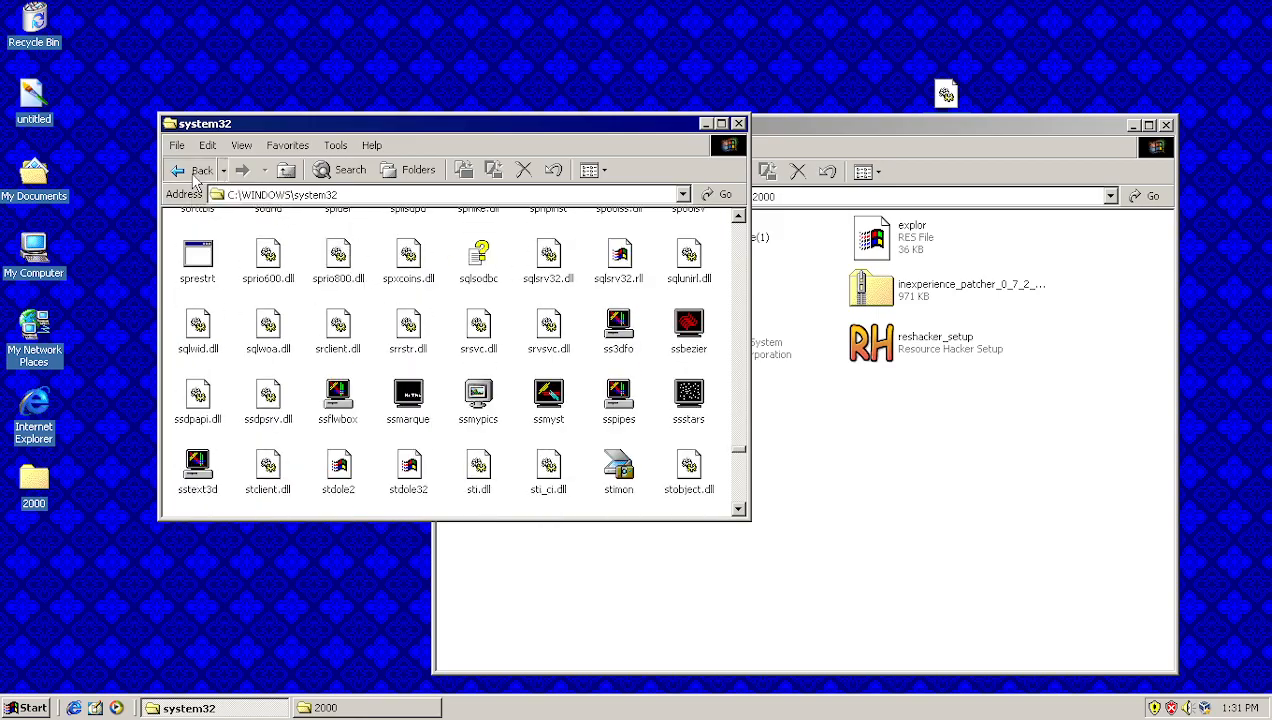
scroll(372, 393, down, 10)
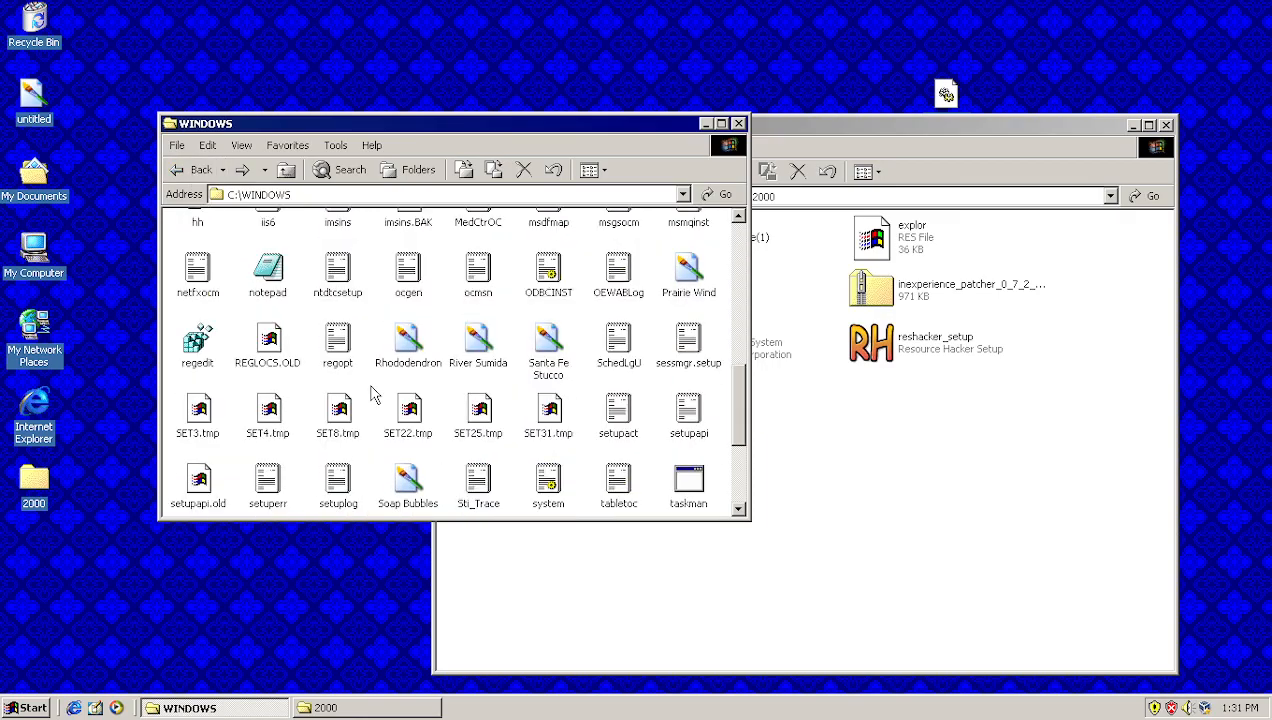
scroll(372, 393, down, 3)
scroll(452, 425, up, 6)
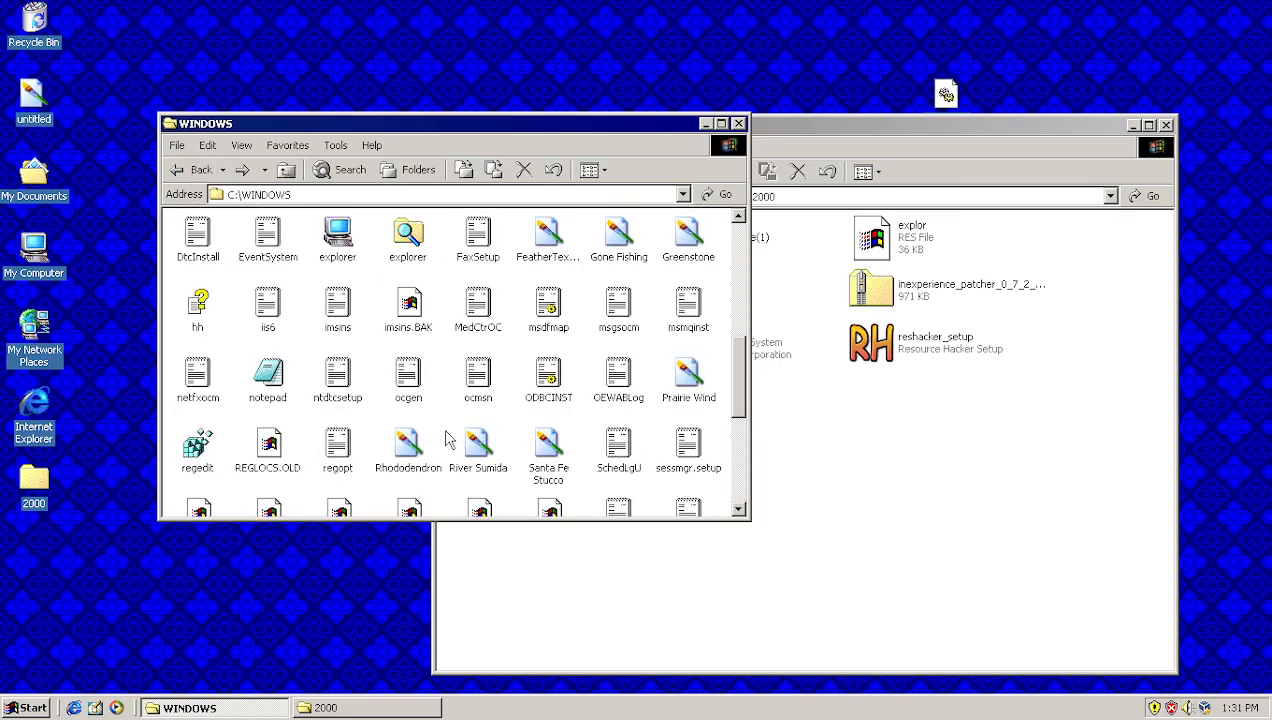
right_click(337, 330)
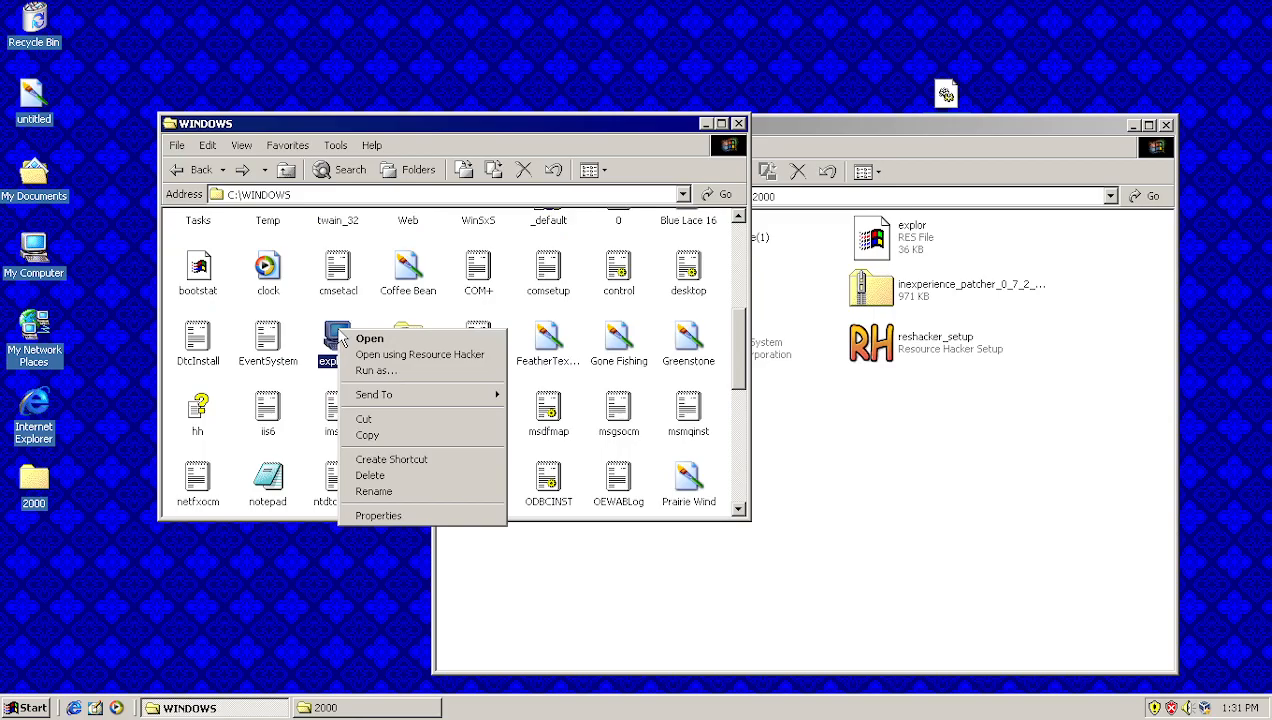
click(400, 355)
Step: View several Bitmap resources of explorer.exe between 143 and 167, including the banner in 164, and close Resource Hacker
click(228, 345)
click(232, 358)
click(240, 384)
click(240, 476)
click(256, 527)
click(256, 555)
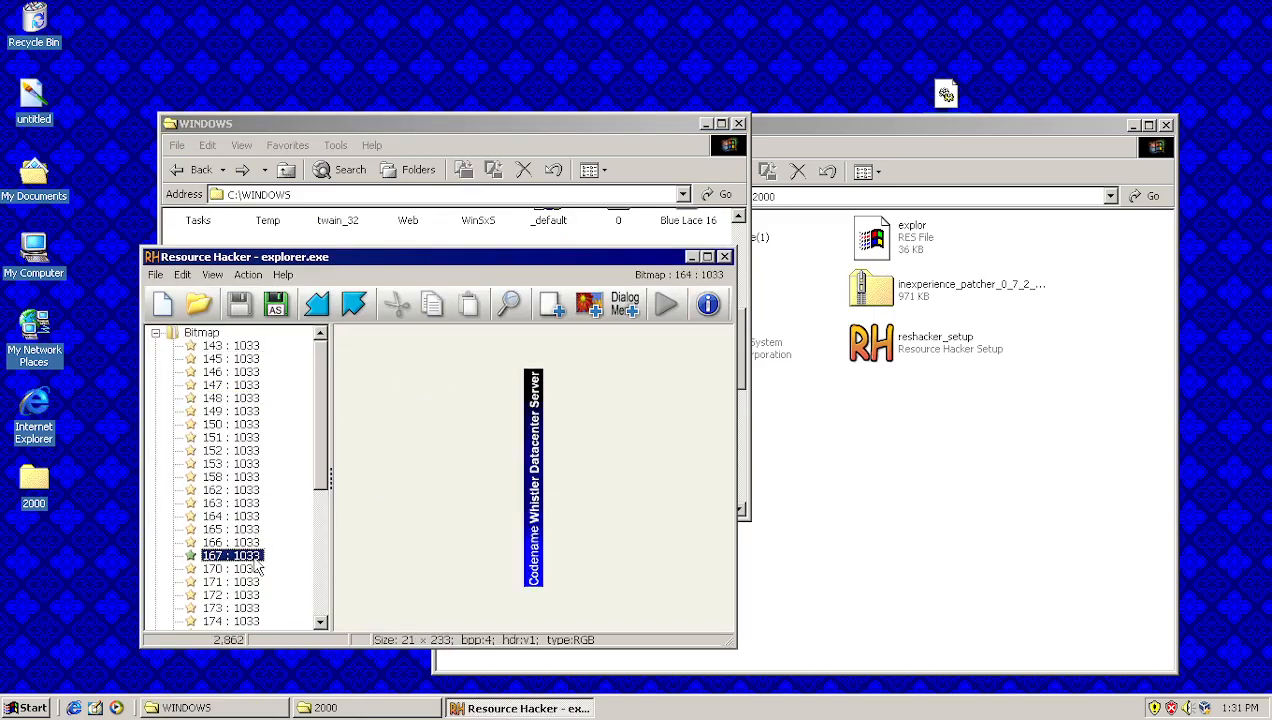
click(725, 256)
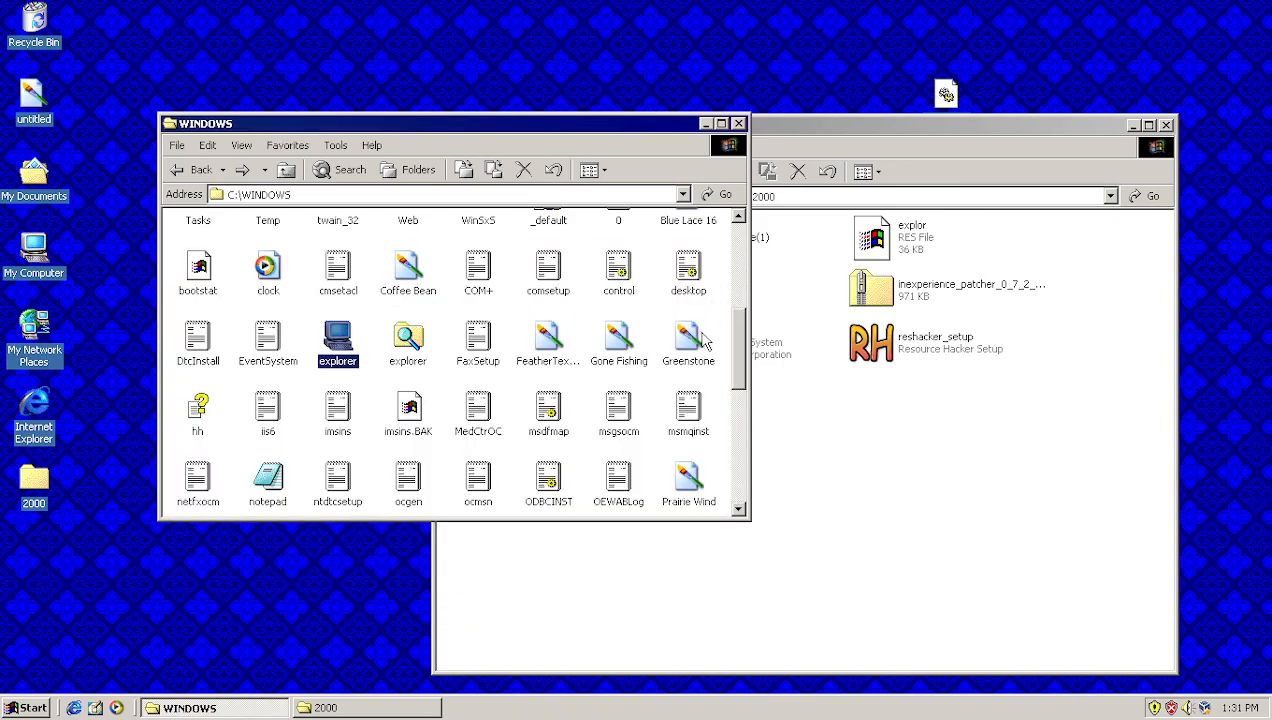
Step: Look through the files and subfolders of the WINDOWS folder for other system files
click(533, 373)
scroll(515, 383, up, 5)
scroll(511, 388, down, 5)
scroll(511, 388, down, 2)
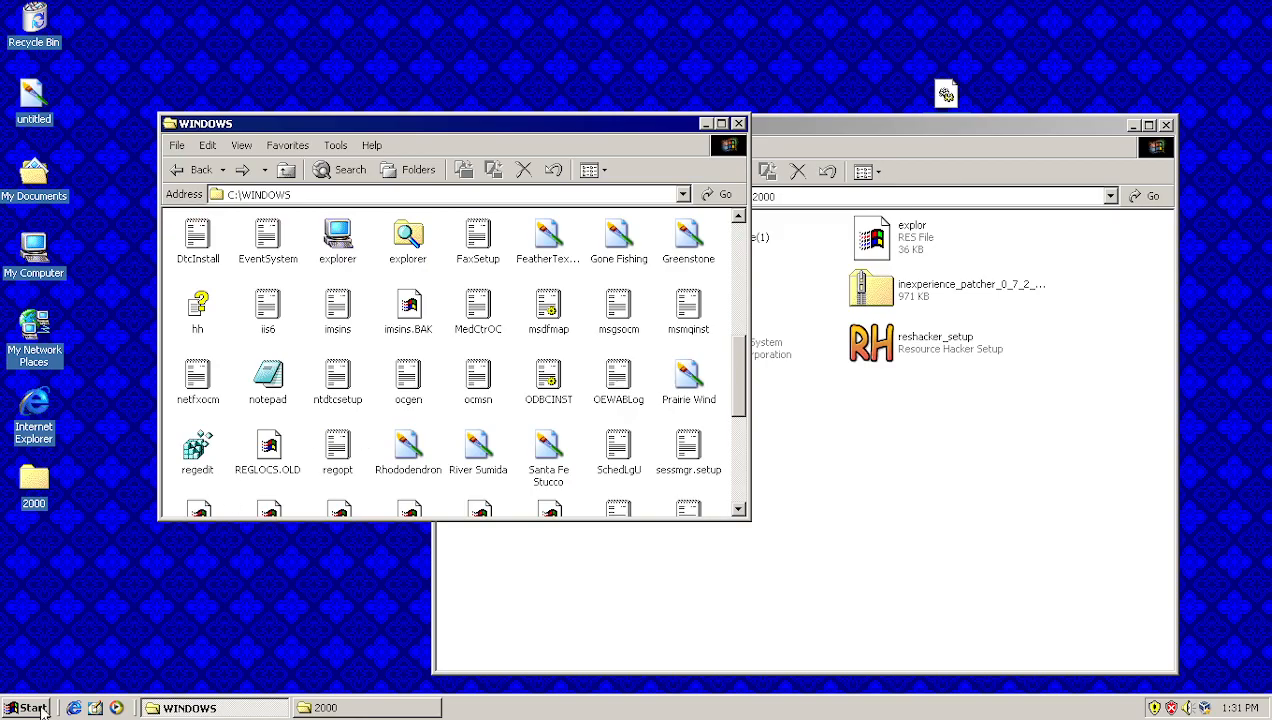
scroll(478, 410, down, 4)
scroll(570, 480, up, 8)
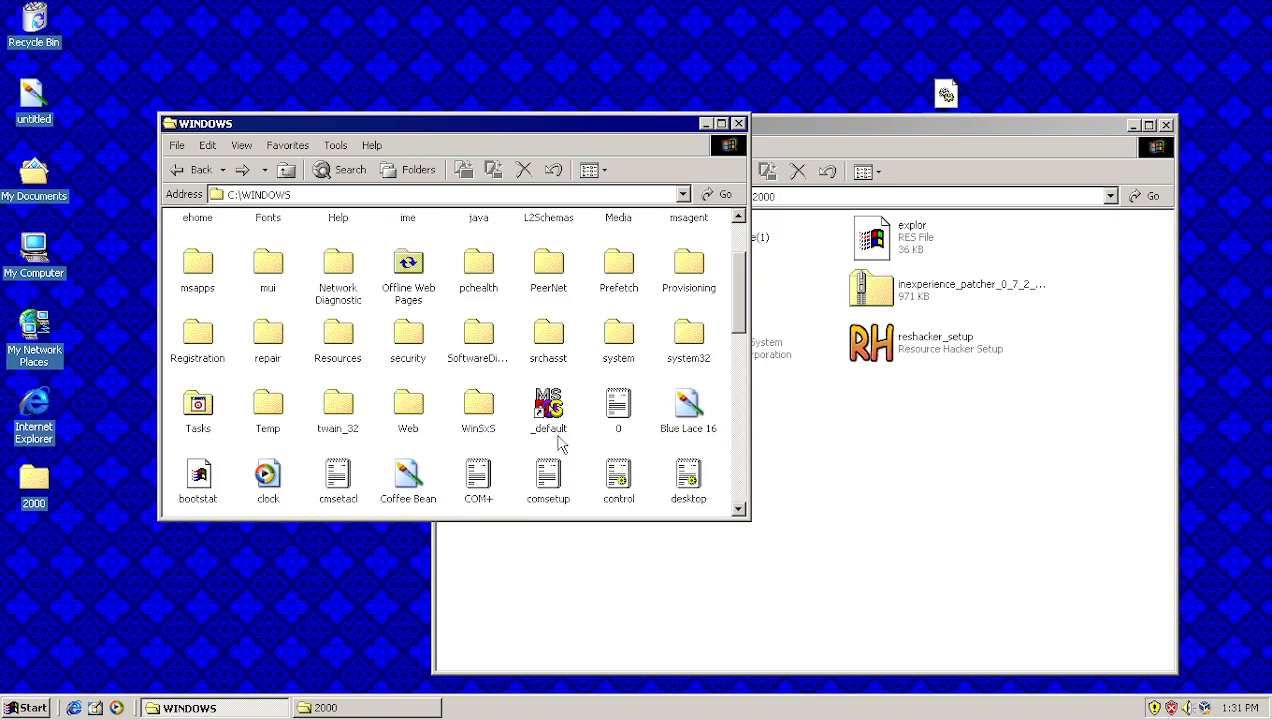
scroll(509, 417, up, 3)
scroll(600, 400, down, 6)
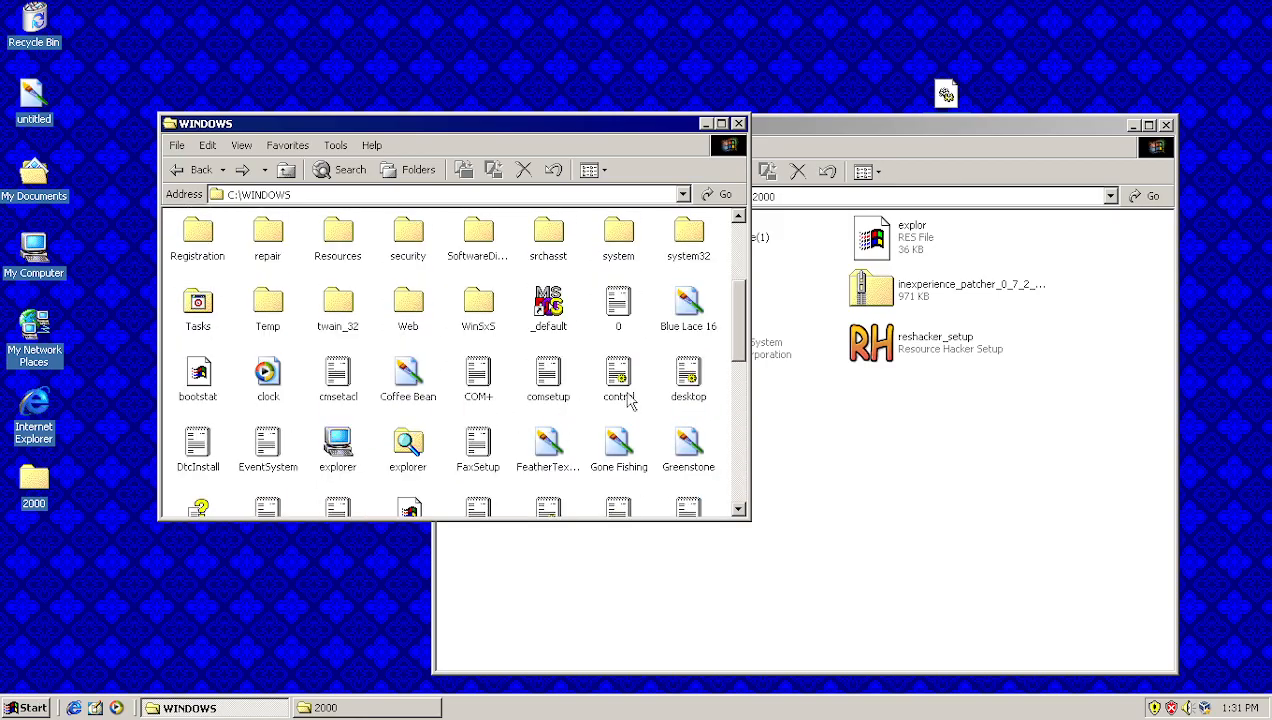
Step: Open the system32 folder, look through its files, and close the folder window
double_click(700, 243)
scroll(410, 428, down, 5)
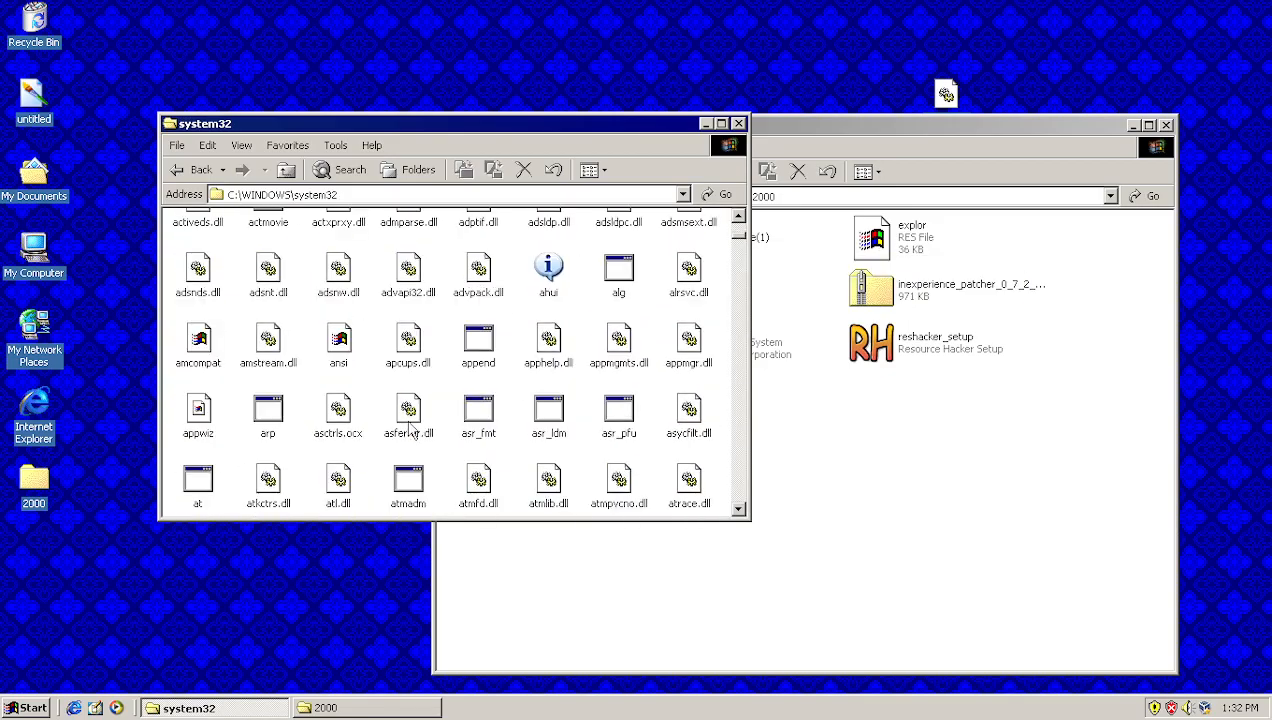
drag(739, 238, 738, 455)
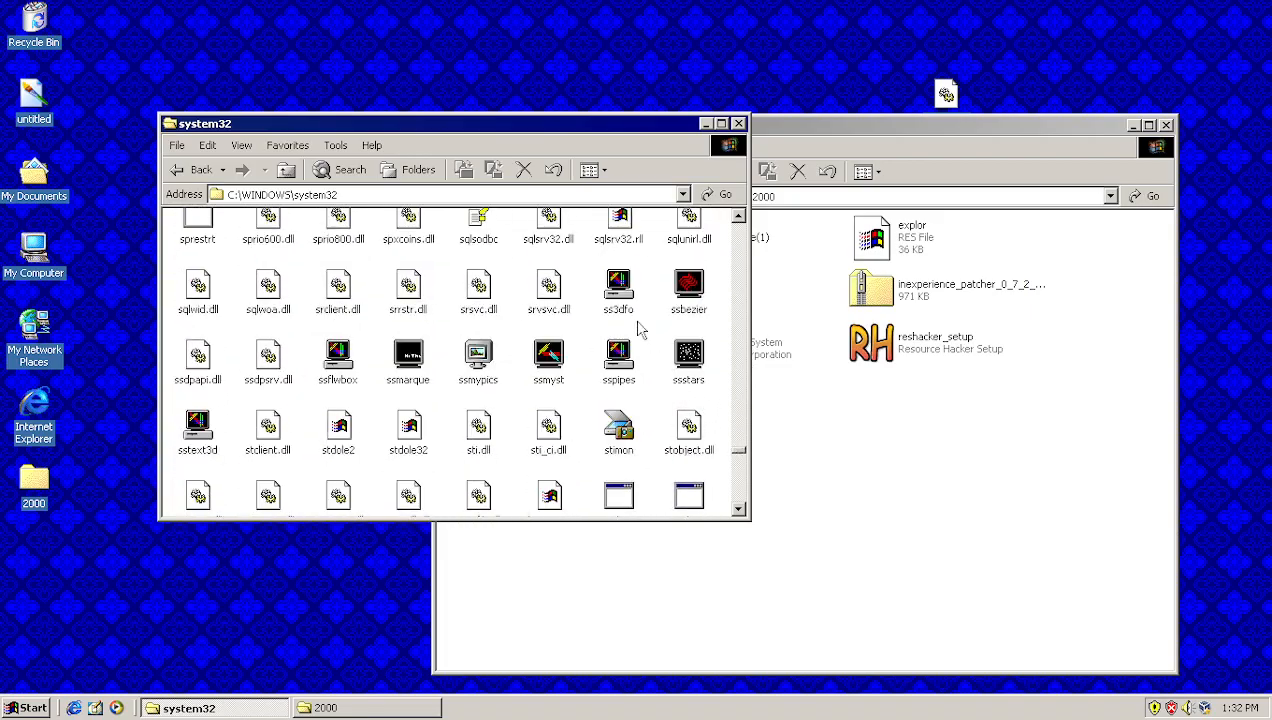
drag(453, 130, 489, 309)
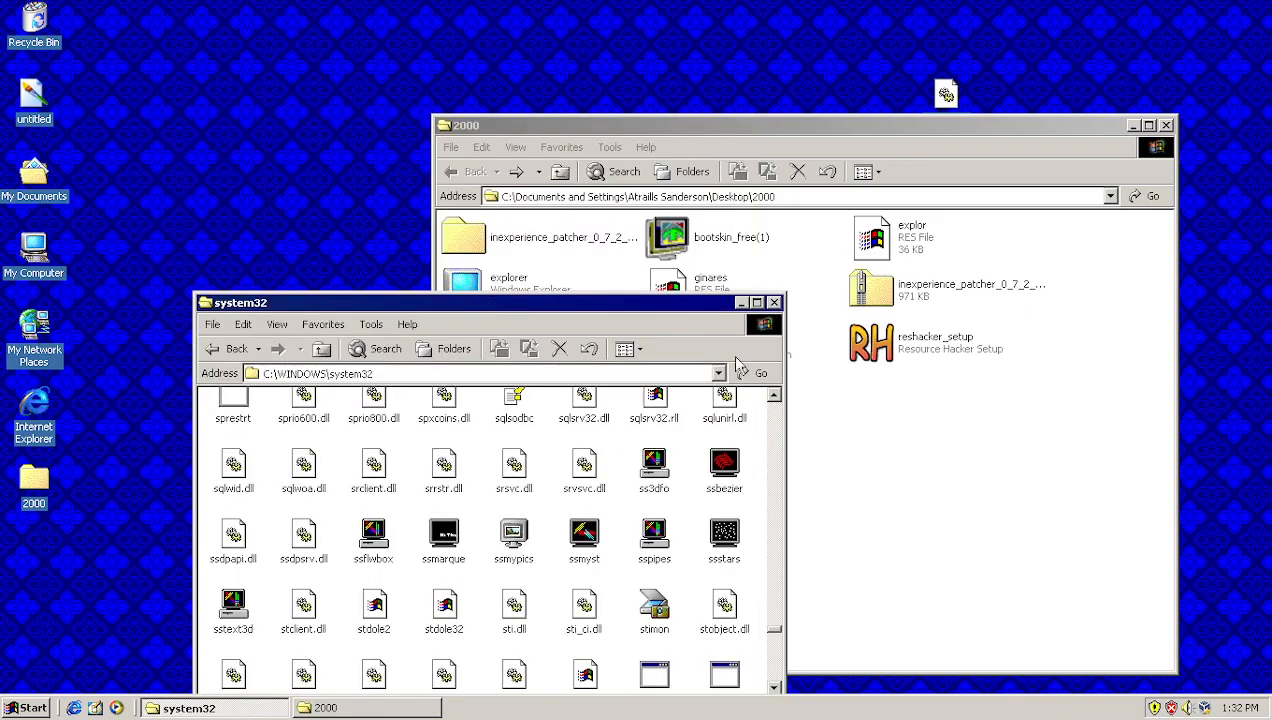
click(774, 303)
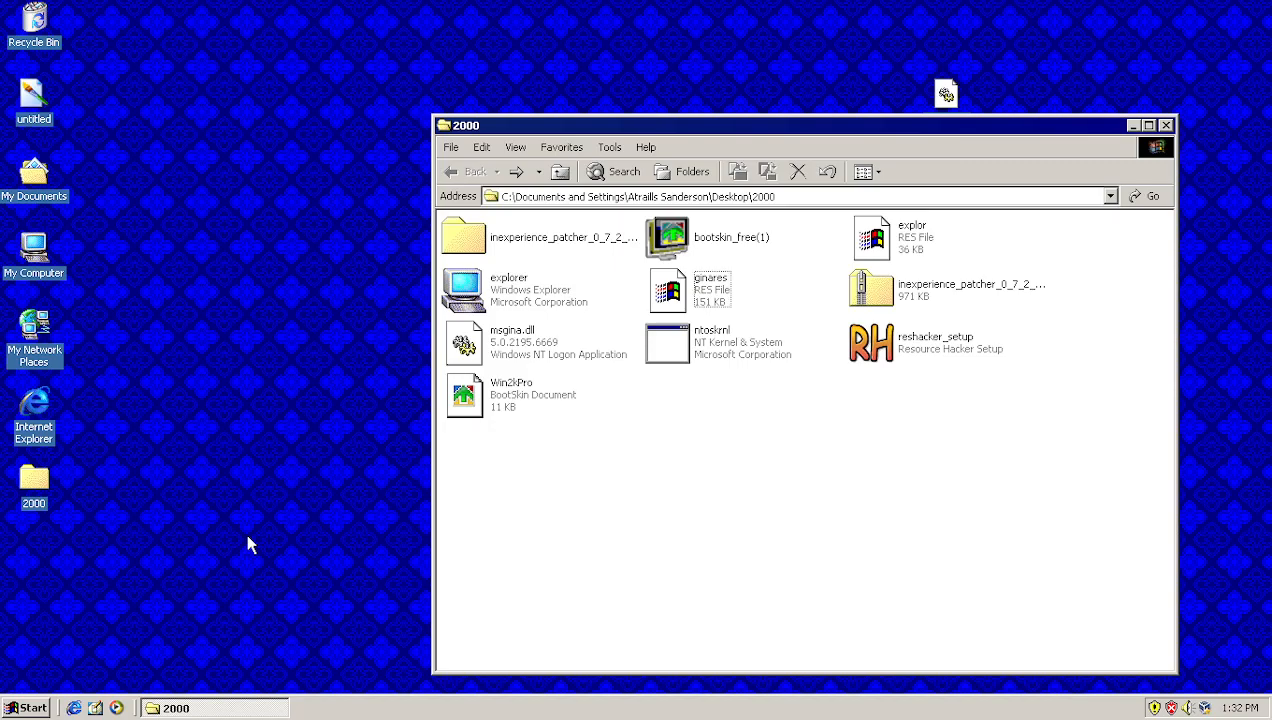
Step: Run services.msc to open the Services console
key(super+r)
text(ser)
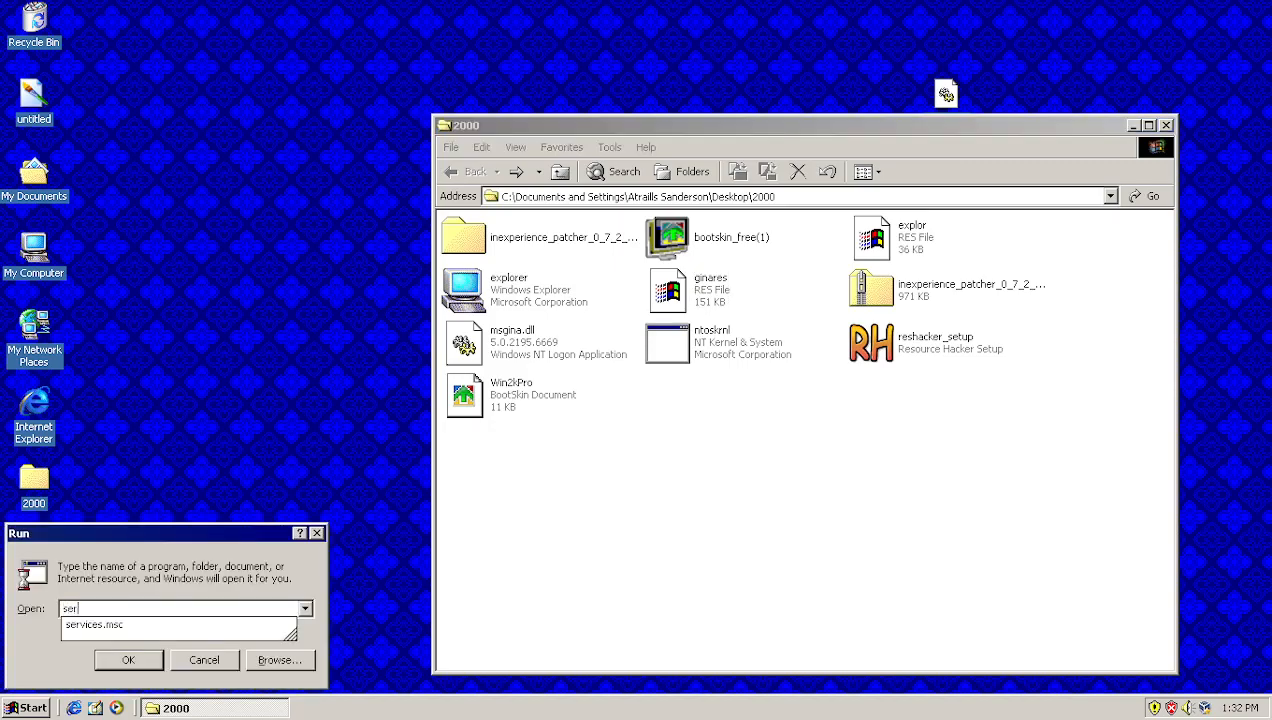
key(Down)
key(Return)
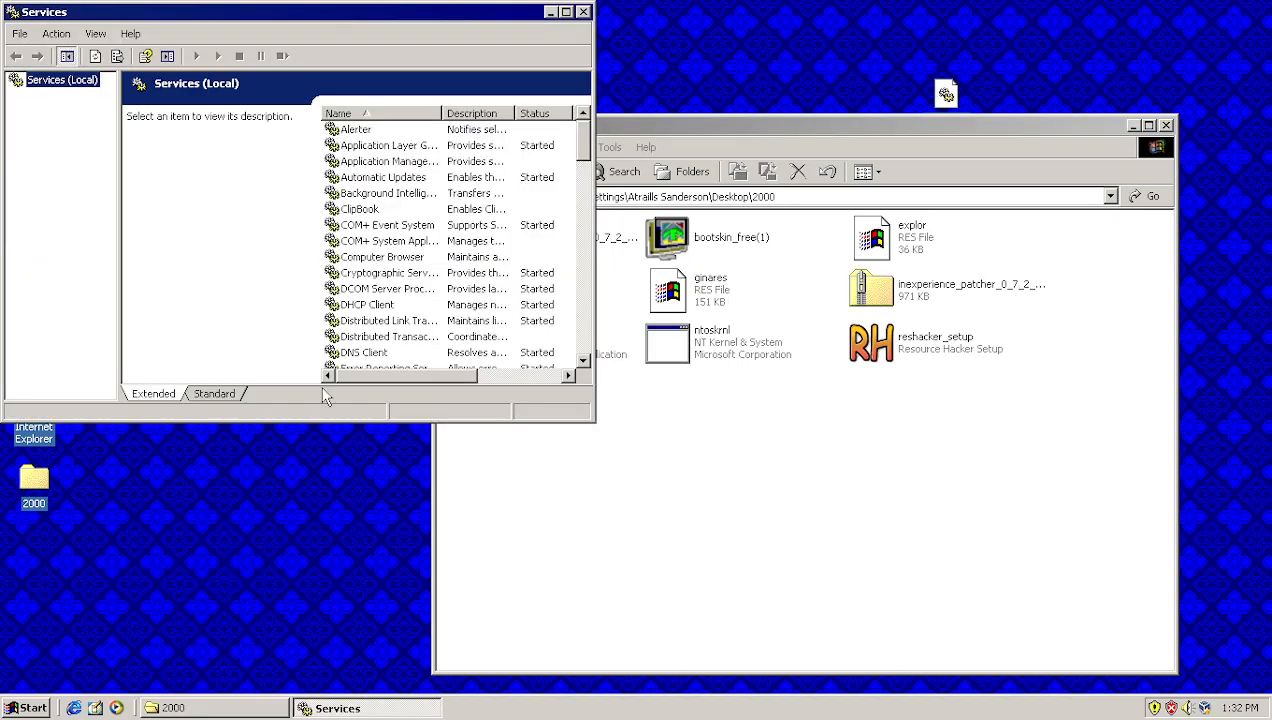
Step: Open the properties of the Themes service to check its startup type, and close them
drag(583, 136, 585, 350)
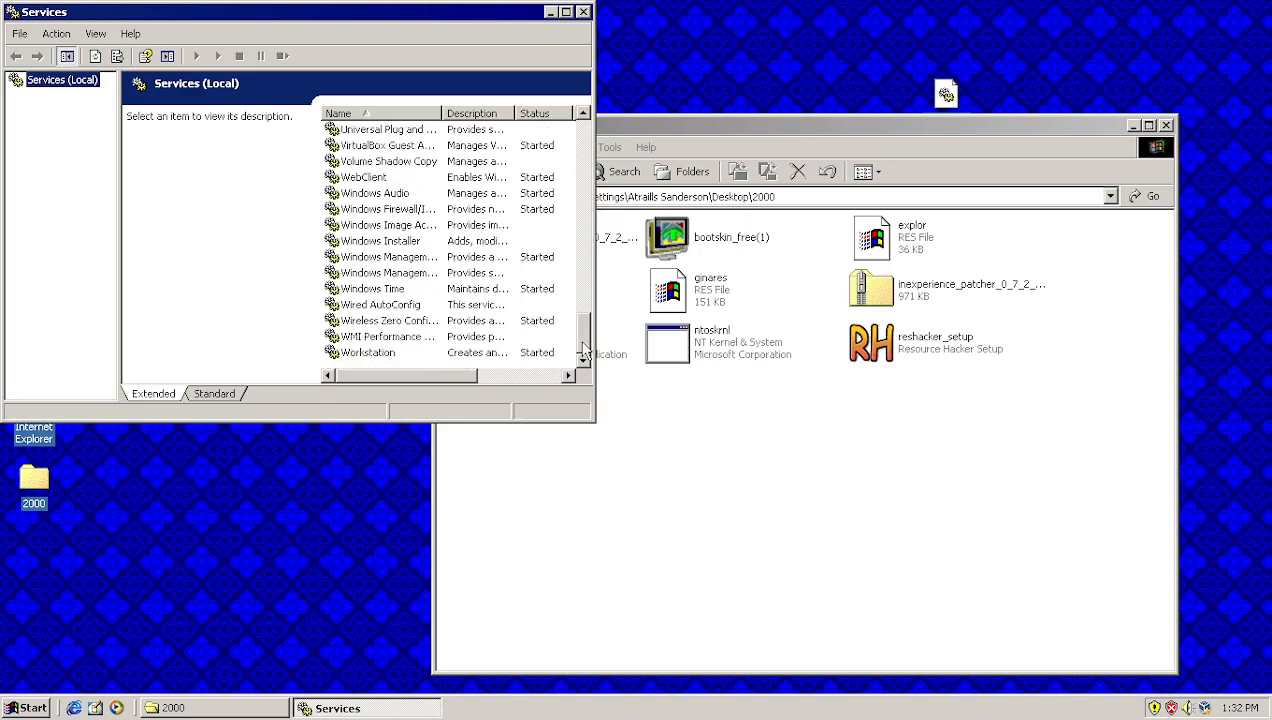
click(415, 243)
scroll(415, 245, up, 2)
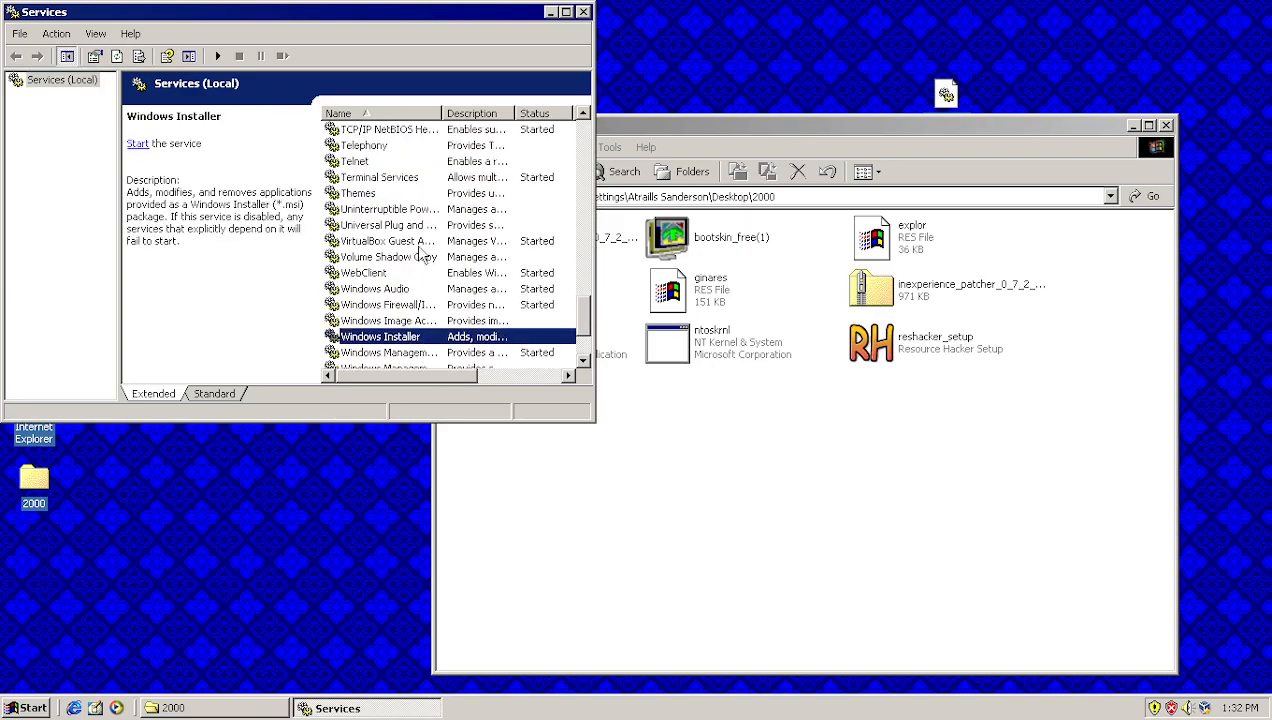
double_click(362, 193)
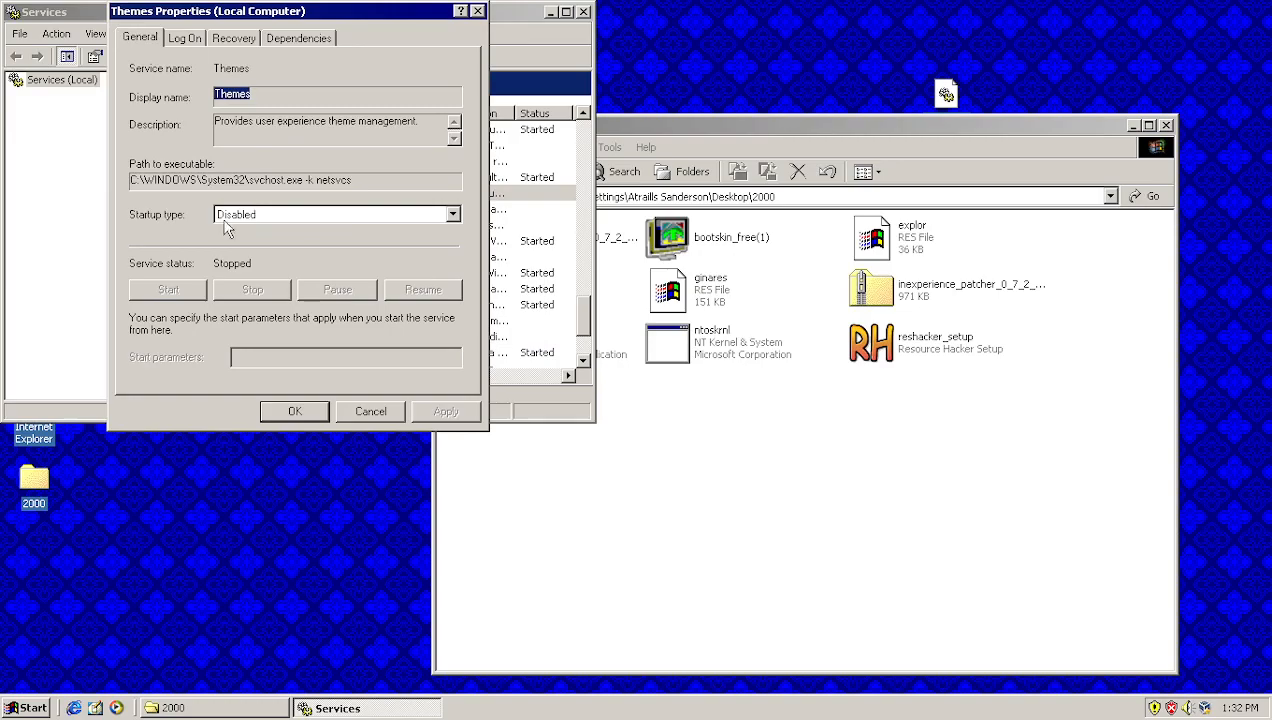
click(295, 412)
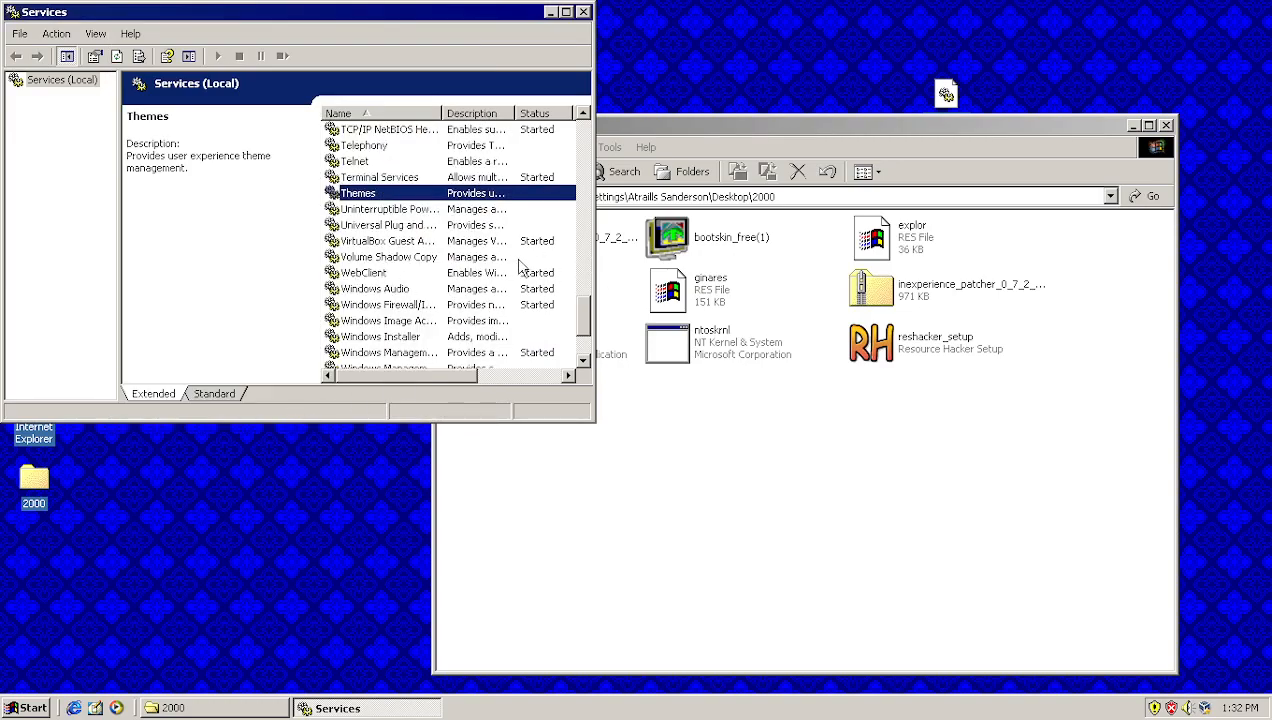
Step: Select the Terminal Services, Themes and Uninterruptible Power Supply services in turn, and close the Services console
scroll(588, 320, up, 1)
click(425, 226)
click(426, 243)
click(428, 257)
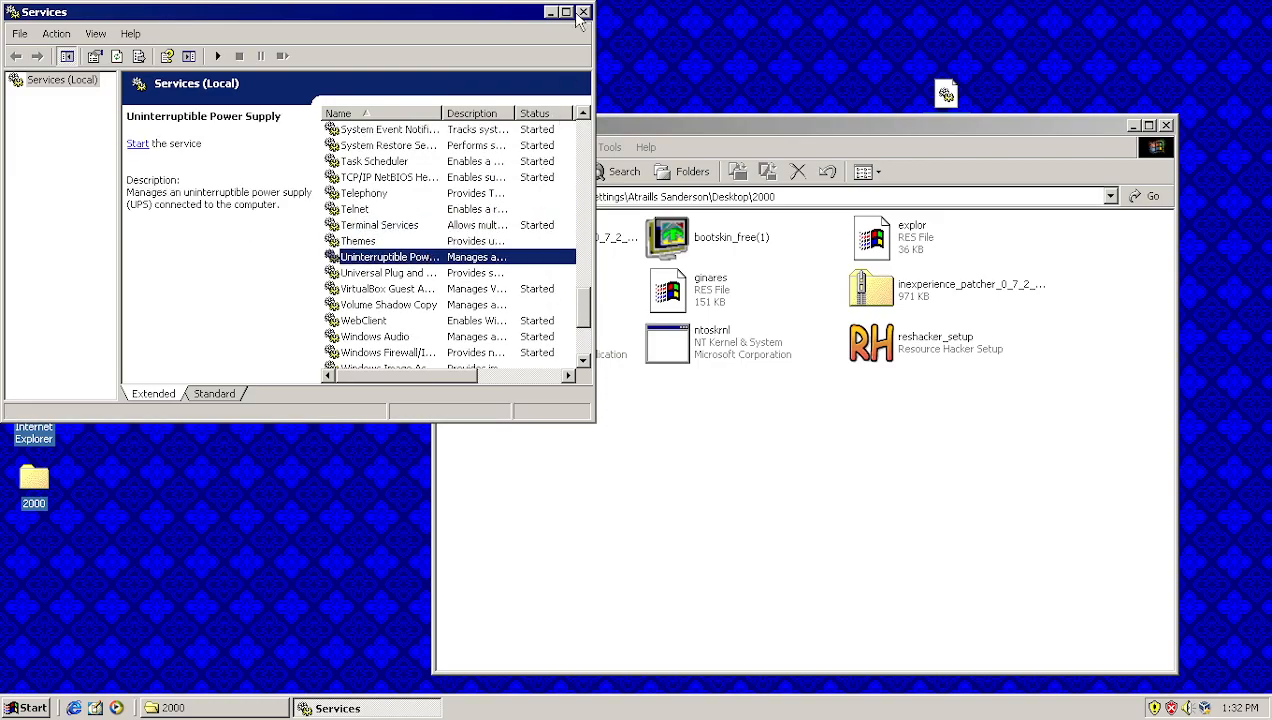
click(584, 12)
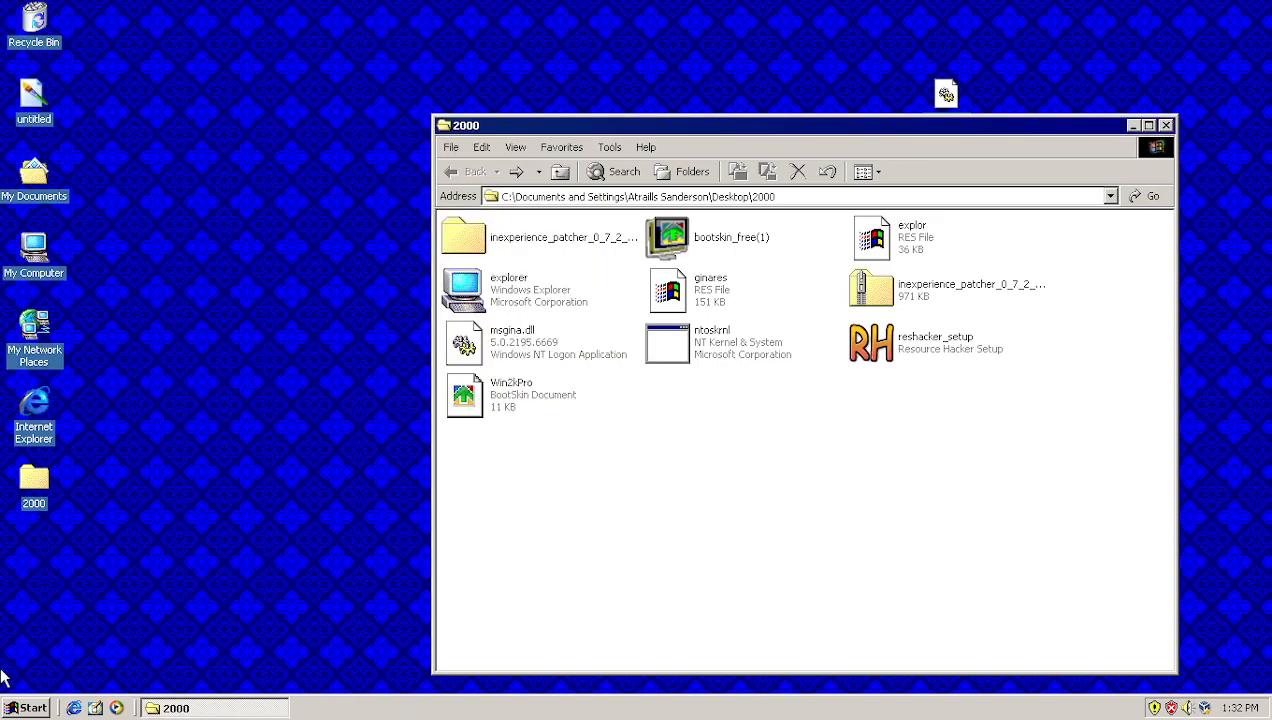
Step: Log off the current user account, log back on to Windows, and dismiss the security alert balloon
click(36, 708)
click(85, 679)
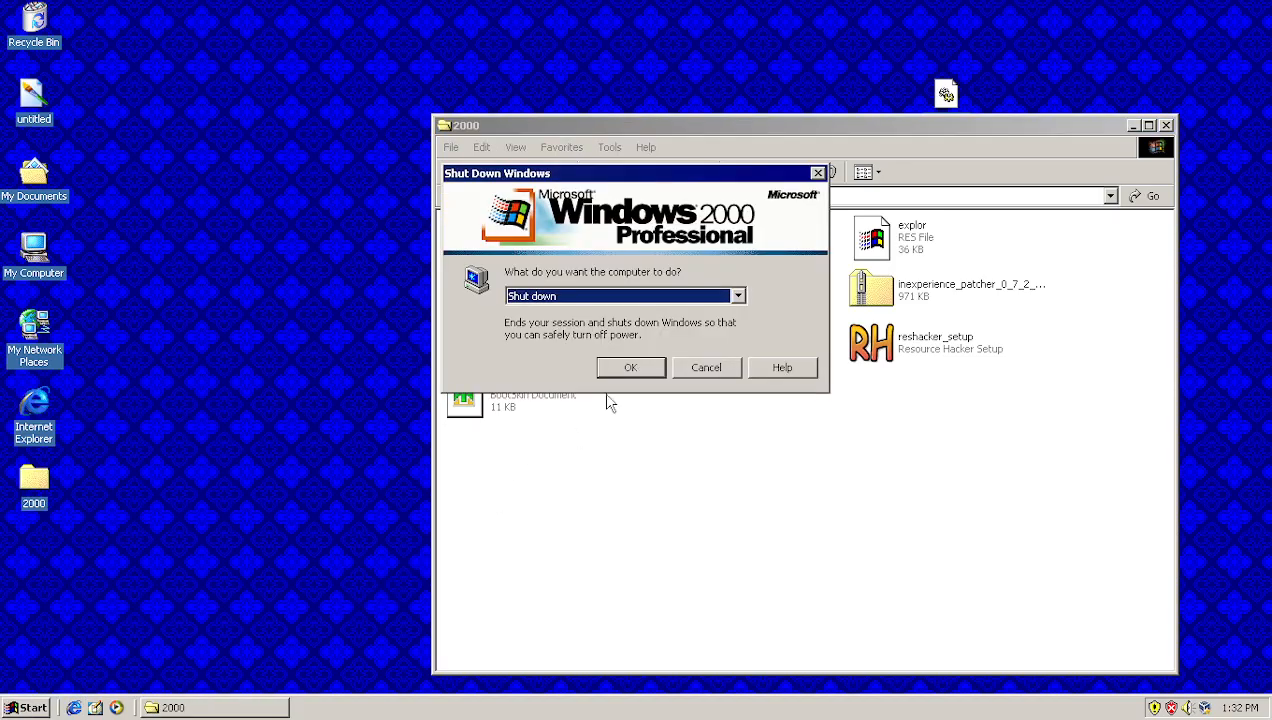
click(632, 296)
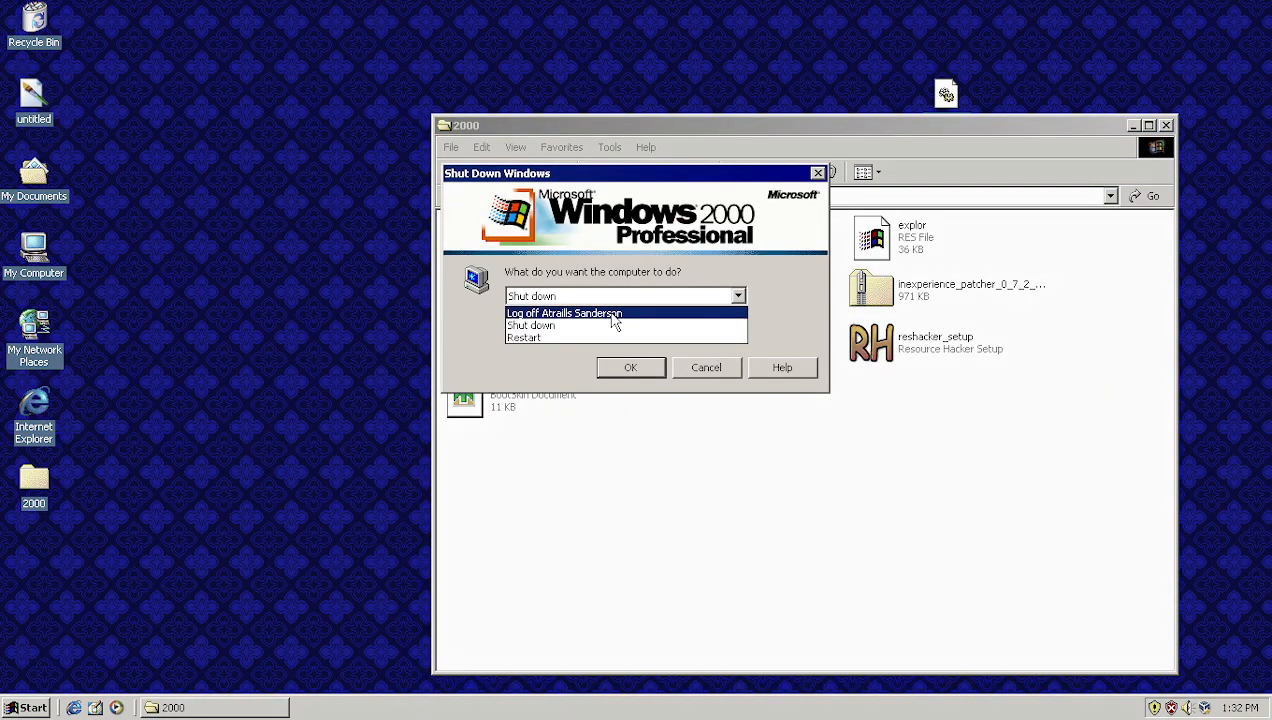
click(556, 313)
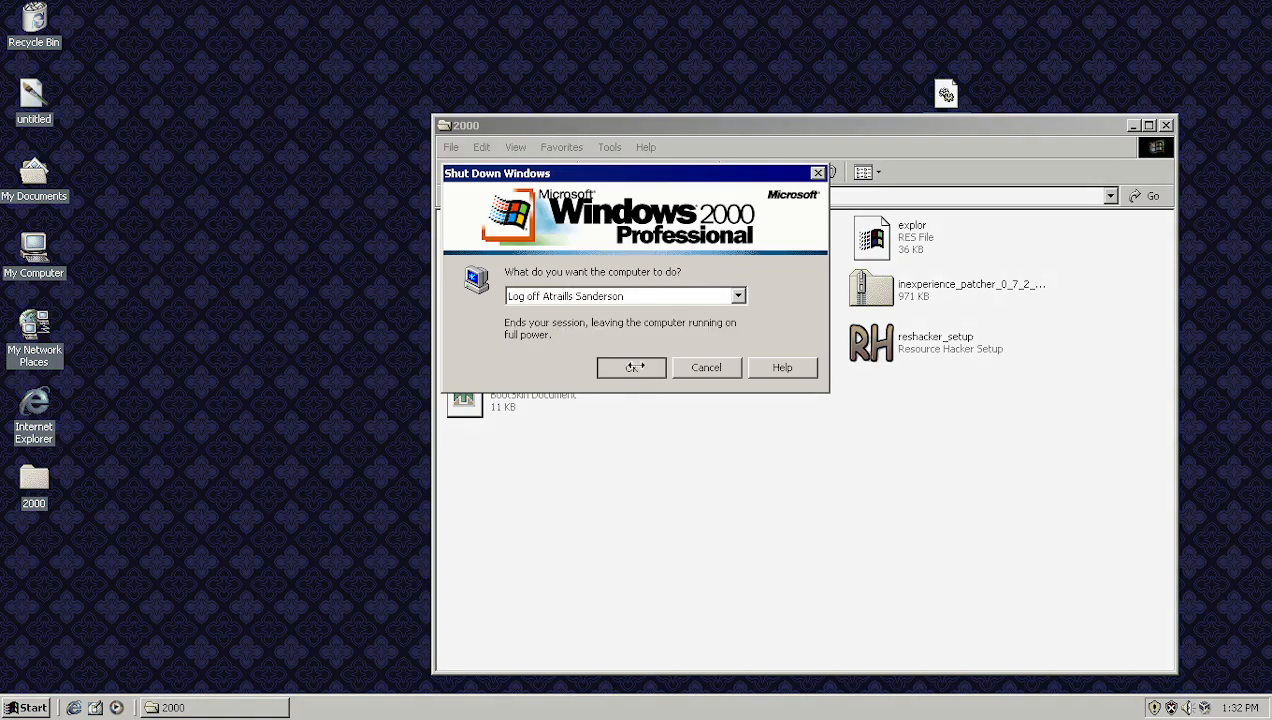
click(631, 366)
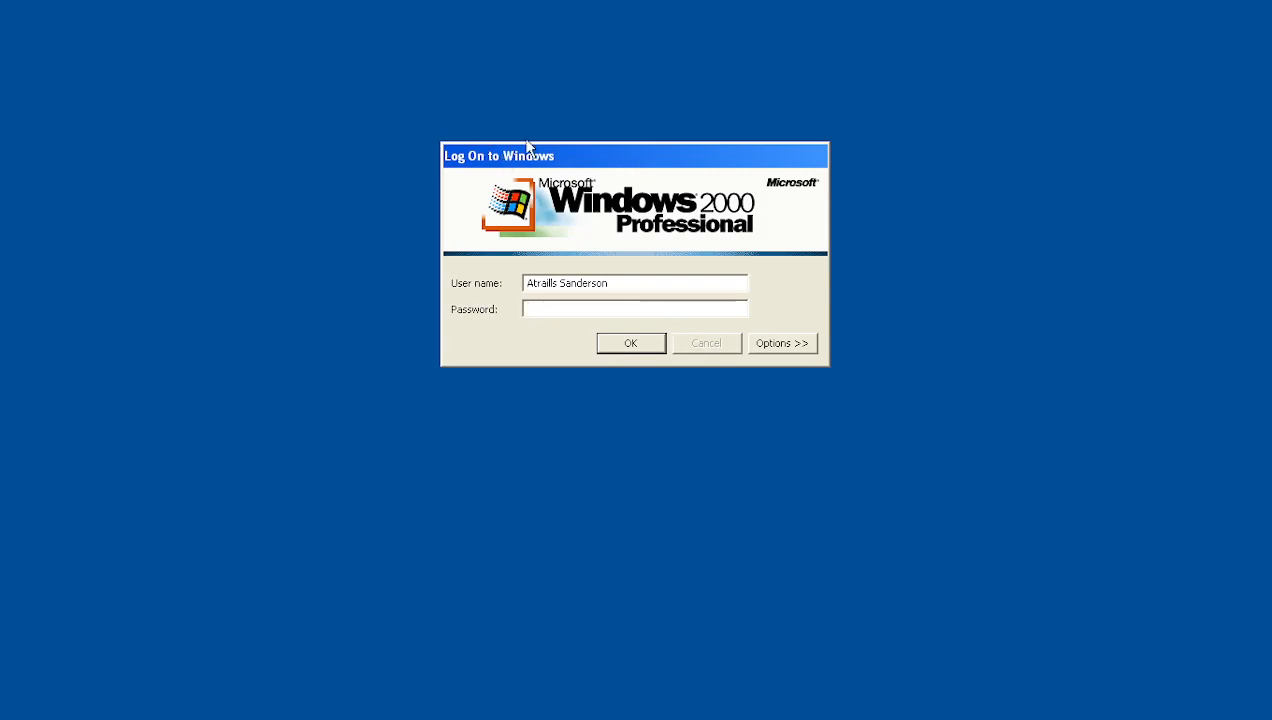
click(630, 344)
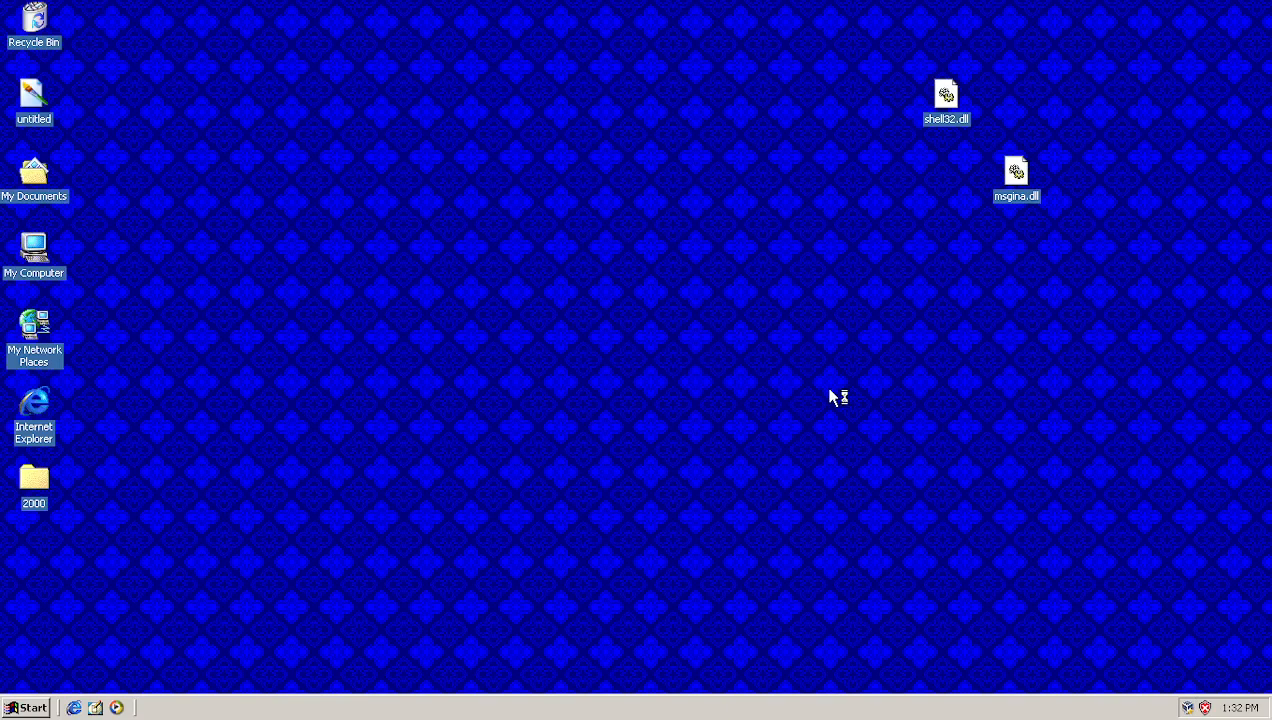
drag(628, 331, 498, 500)
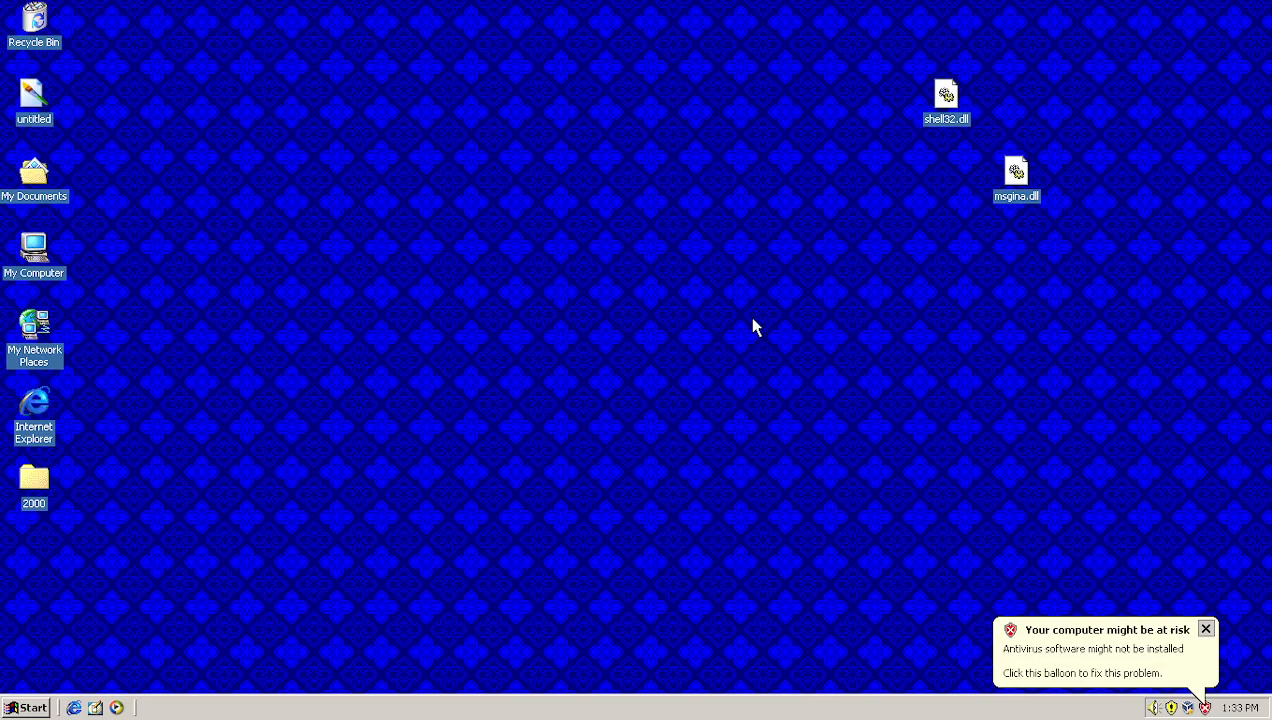
click(1207, 629)
Step: Review the Active Title Bar settings in the display's advanced appearance options, check the selected theme, and close the display properties
right_click(365, 318)
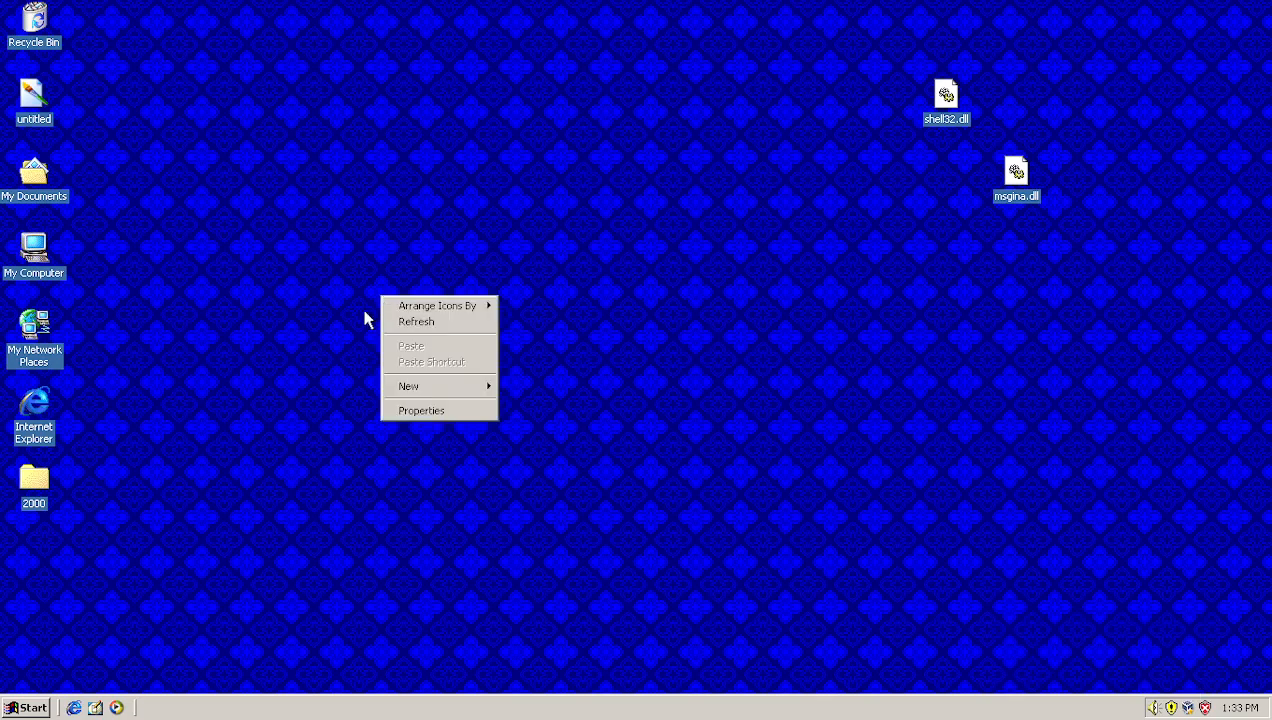
click(420, 412)
click(233, 60)
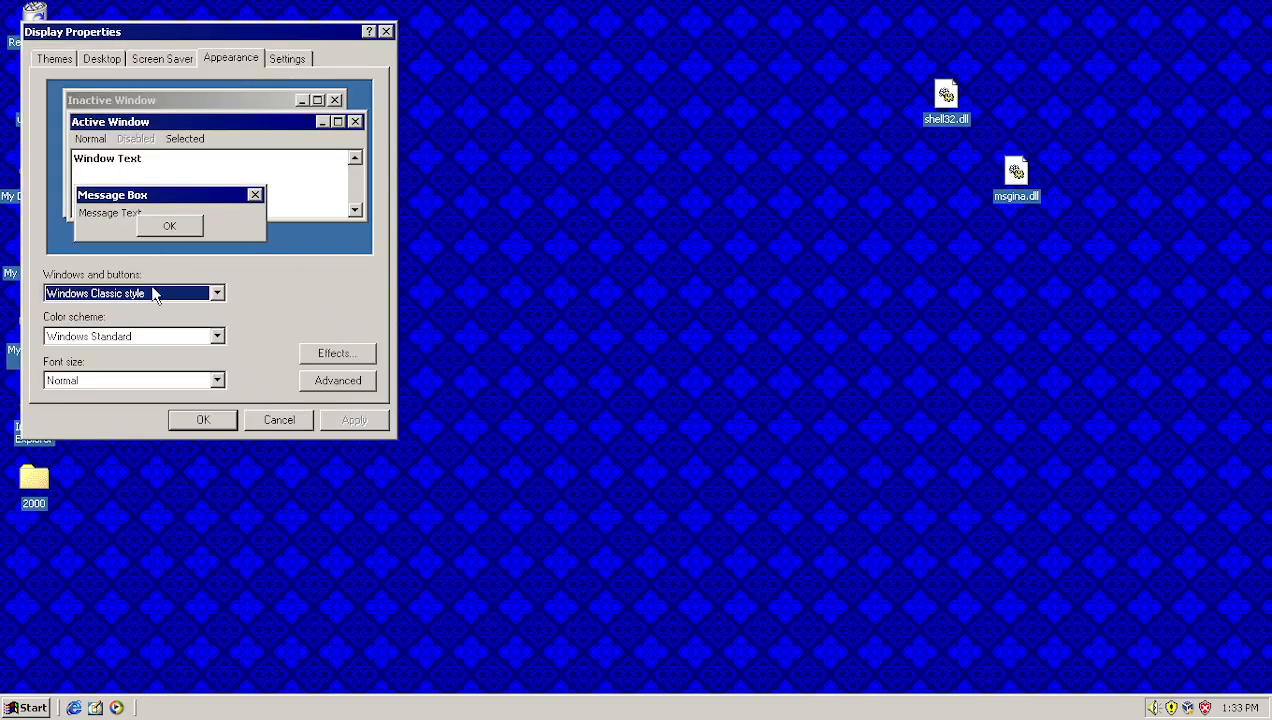
click(336, 384)
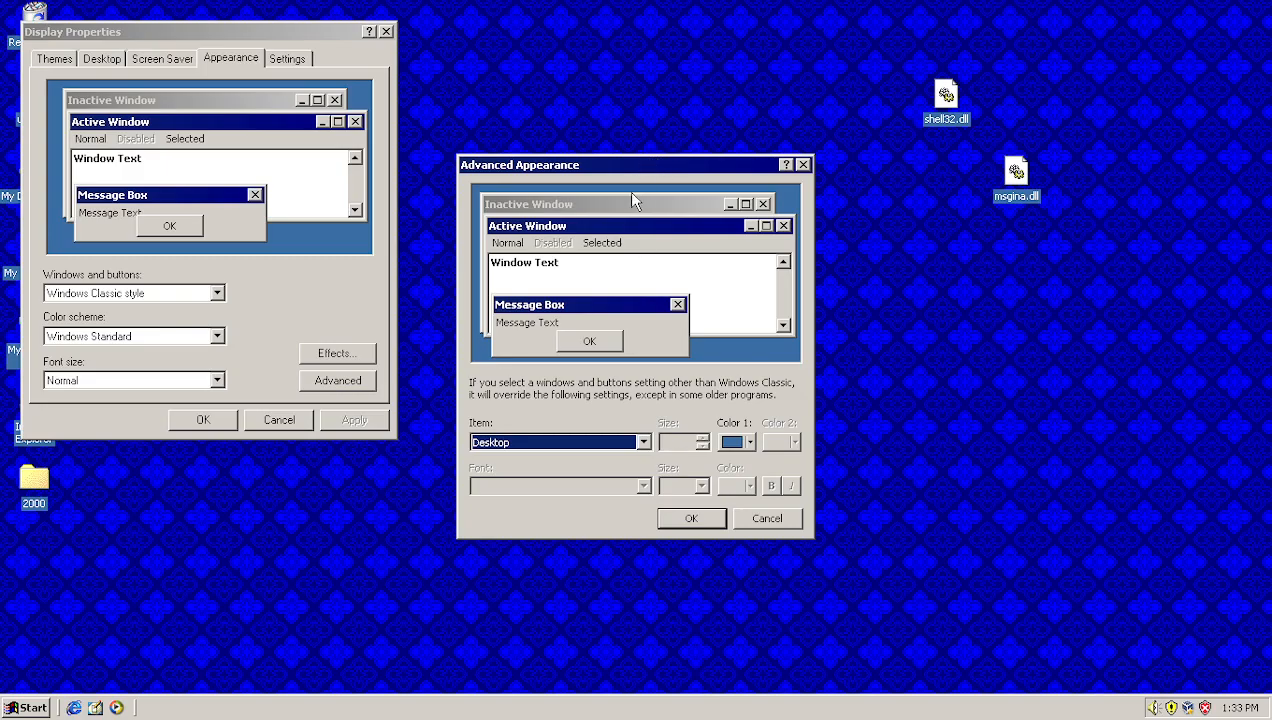
click(610, 442)
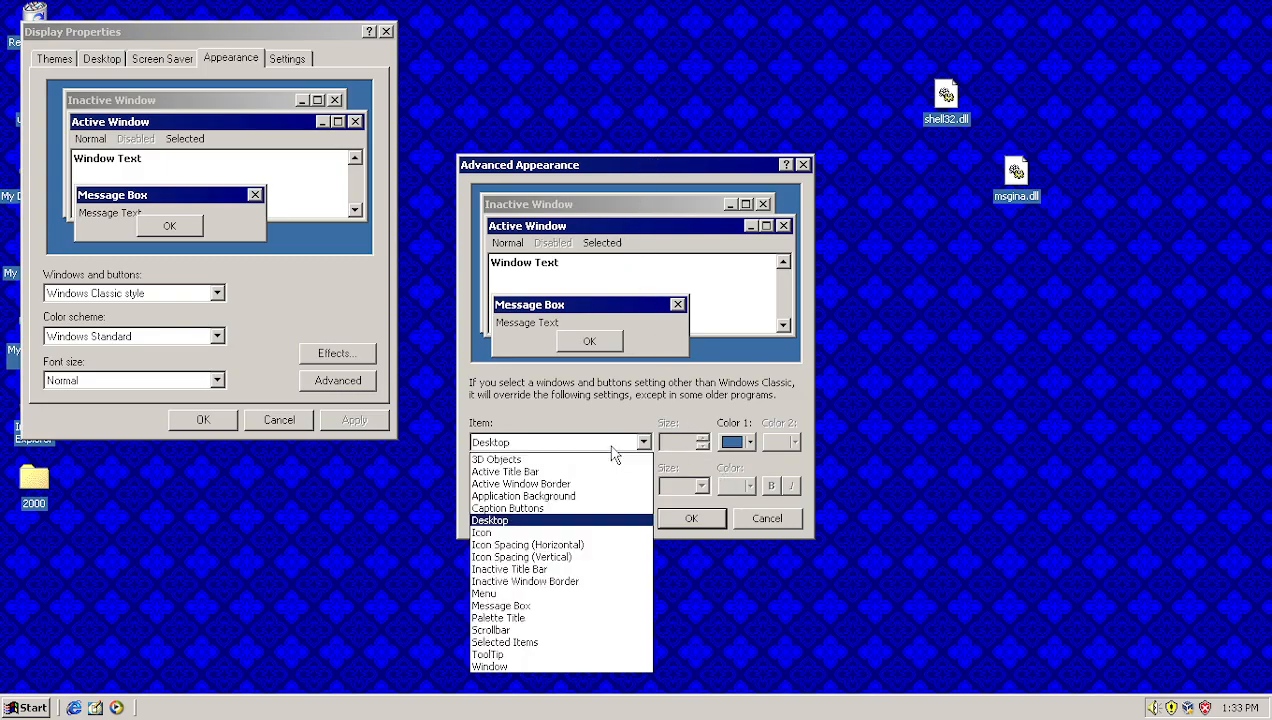
click(567, 474)
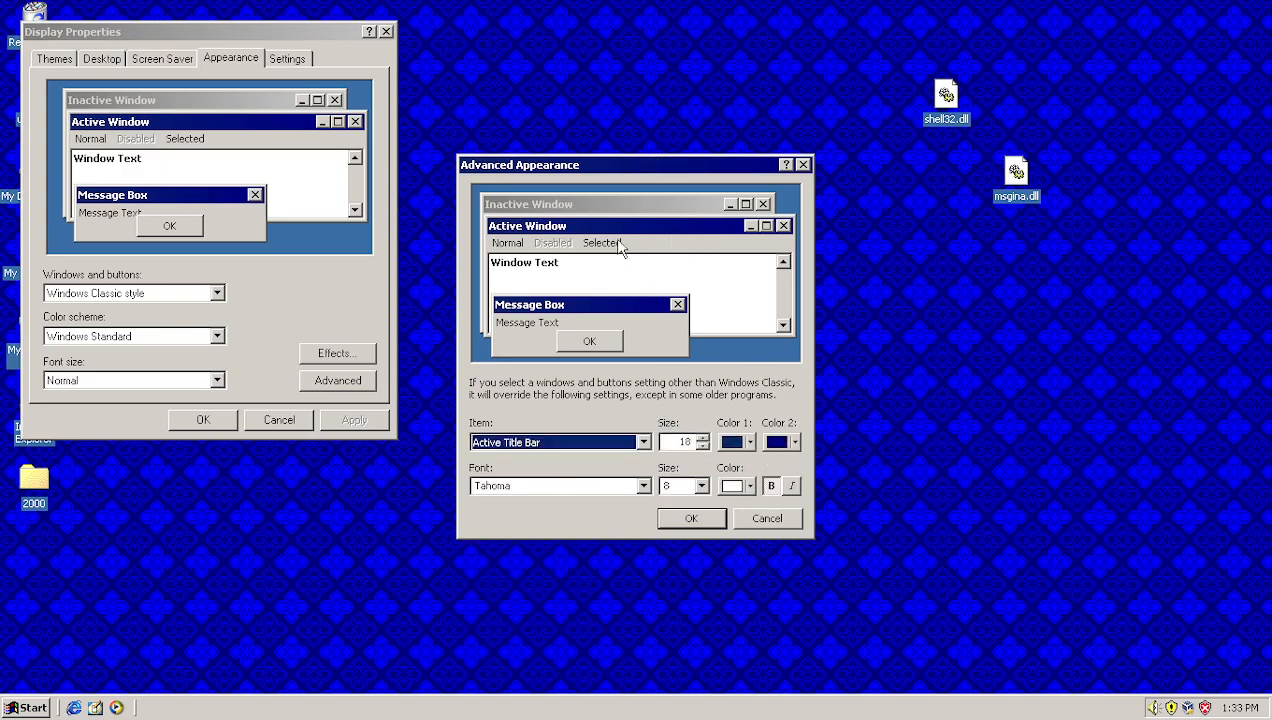
drag(615, 162, 899, 213)
click(971, 574)
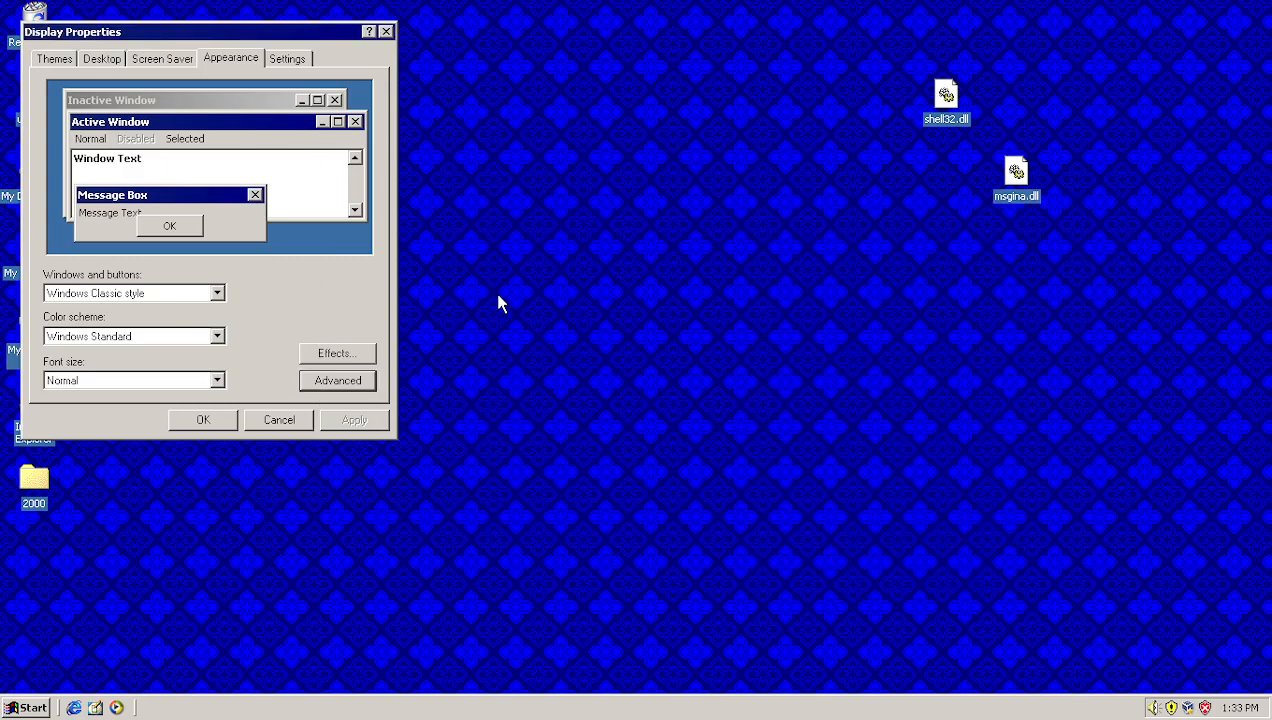
click(60, 59)
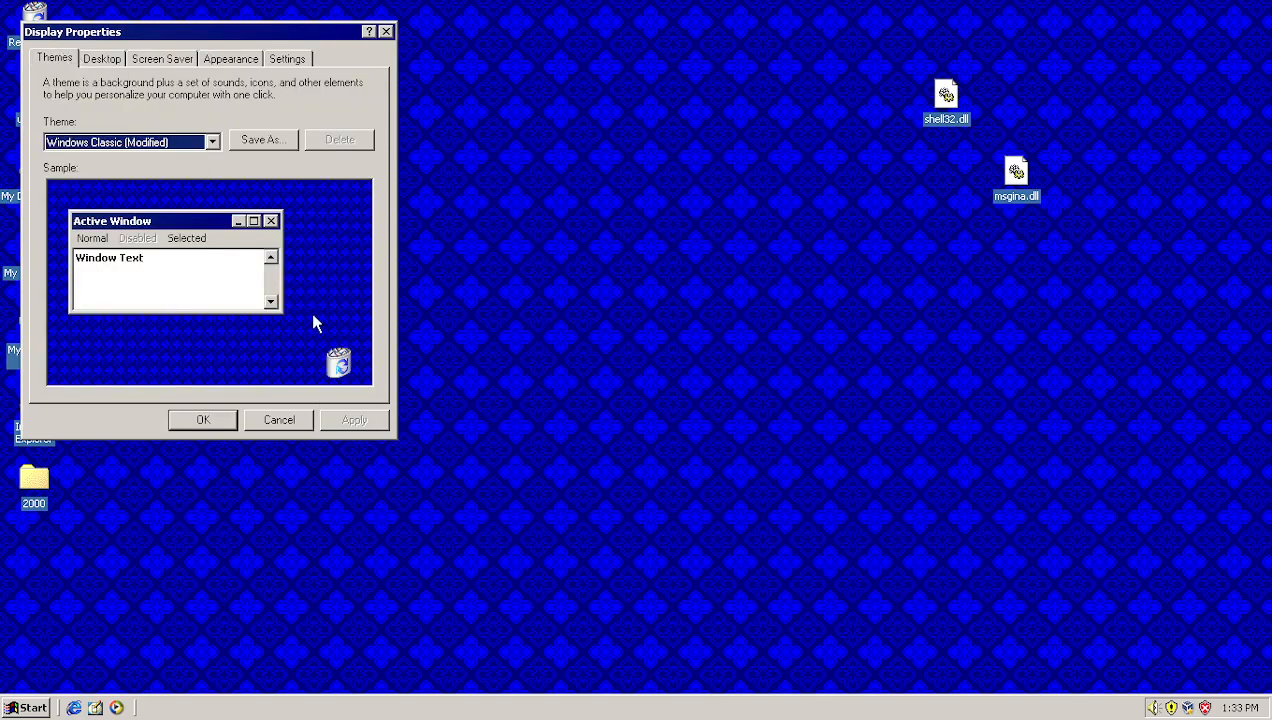
click(205, 420)
Step: Open the 2000 folder on the desktop, select the Win2kPro boot skin file, deselect it, and reposition the folder window
double_click(30, 498)
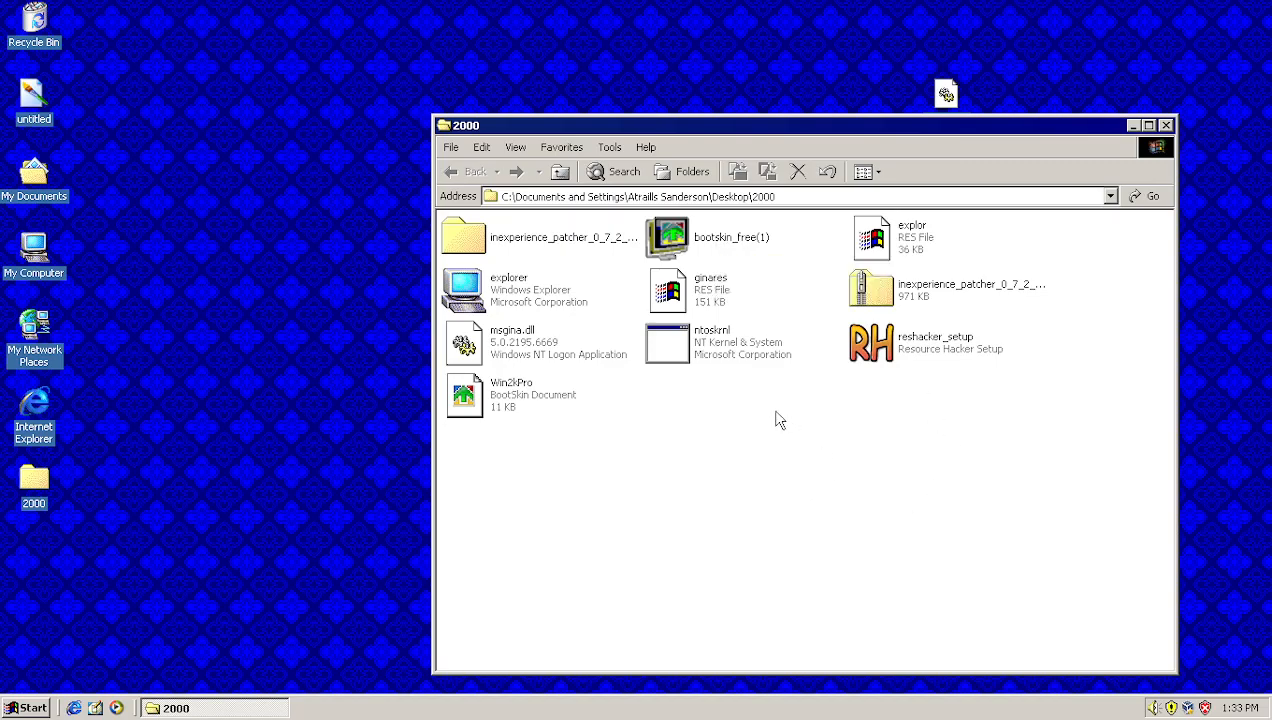
click(540, 410)
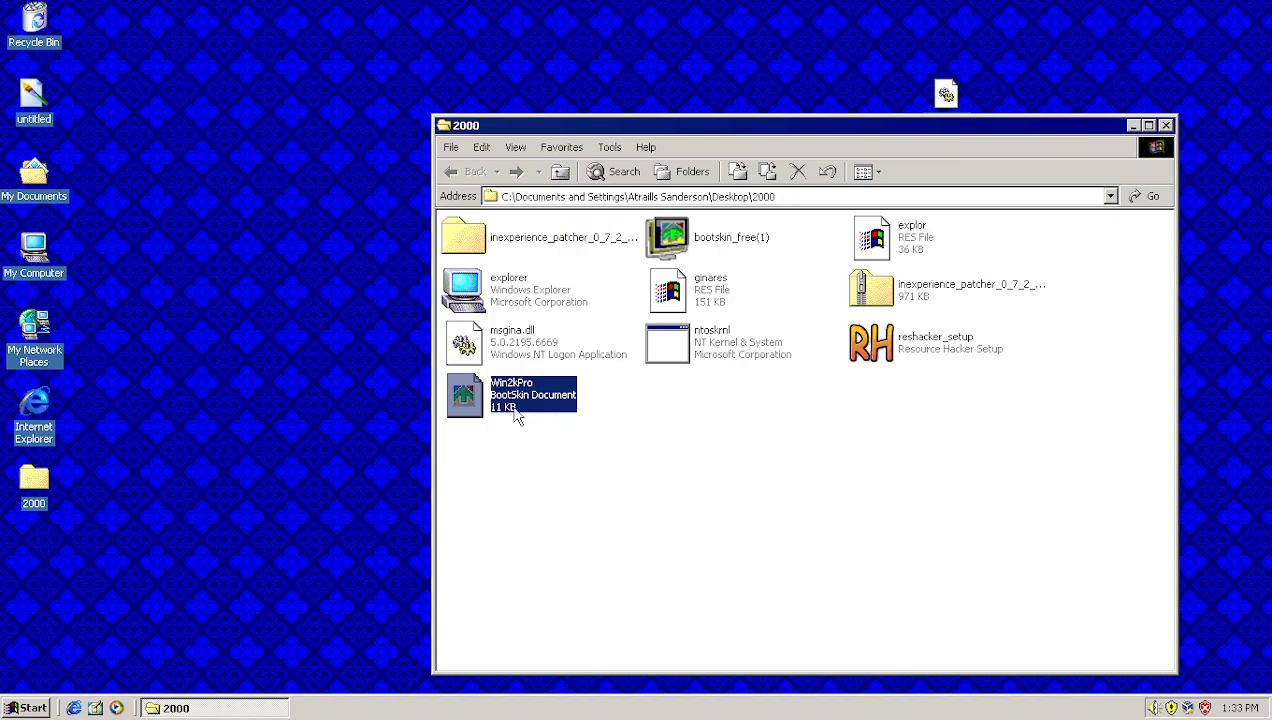
click(550, 503)
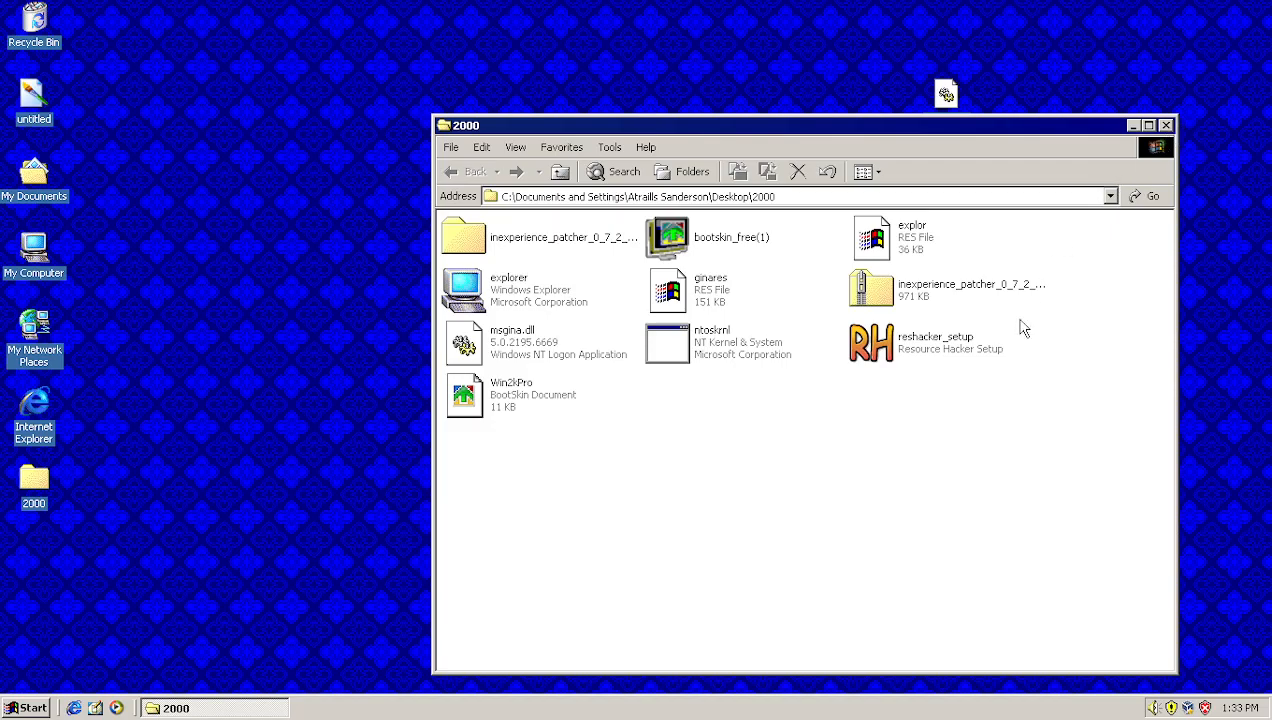
drag(840, 130, 620, 124)
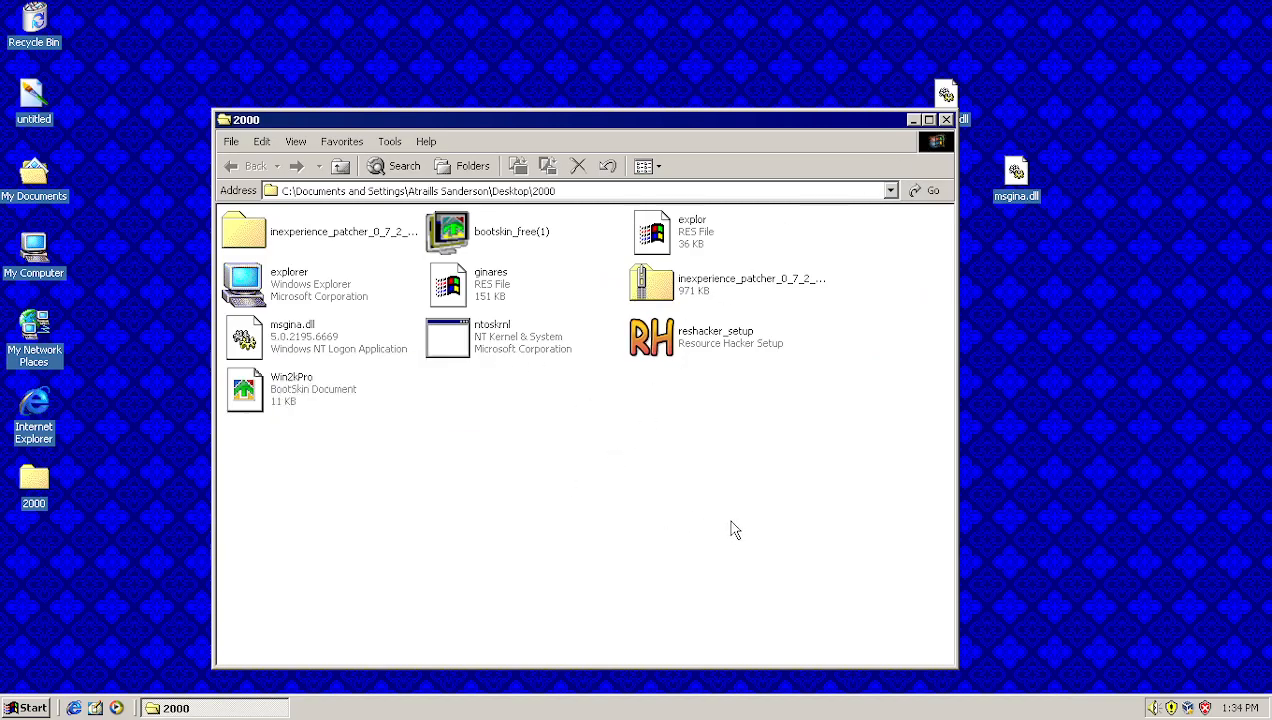
right_click(696, 236)
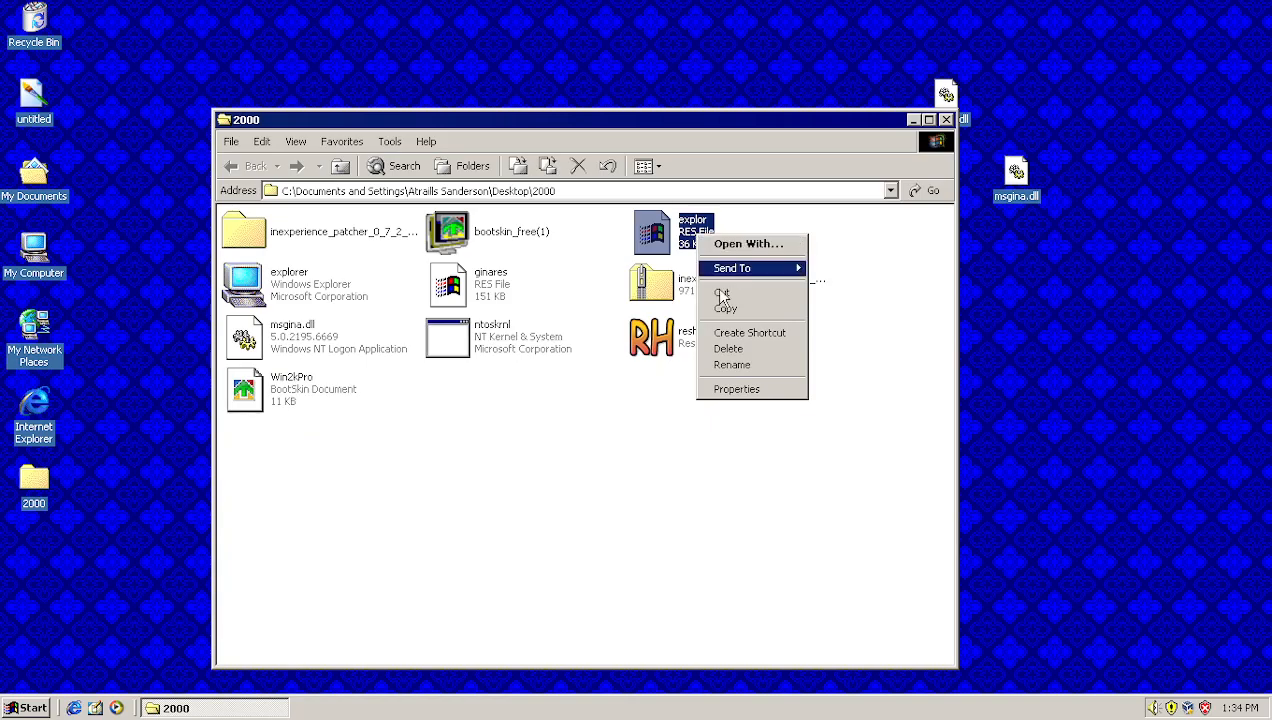
click(796, 245)
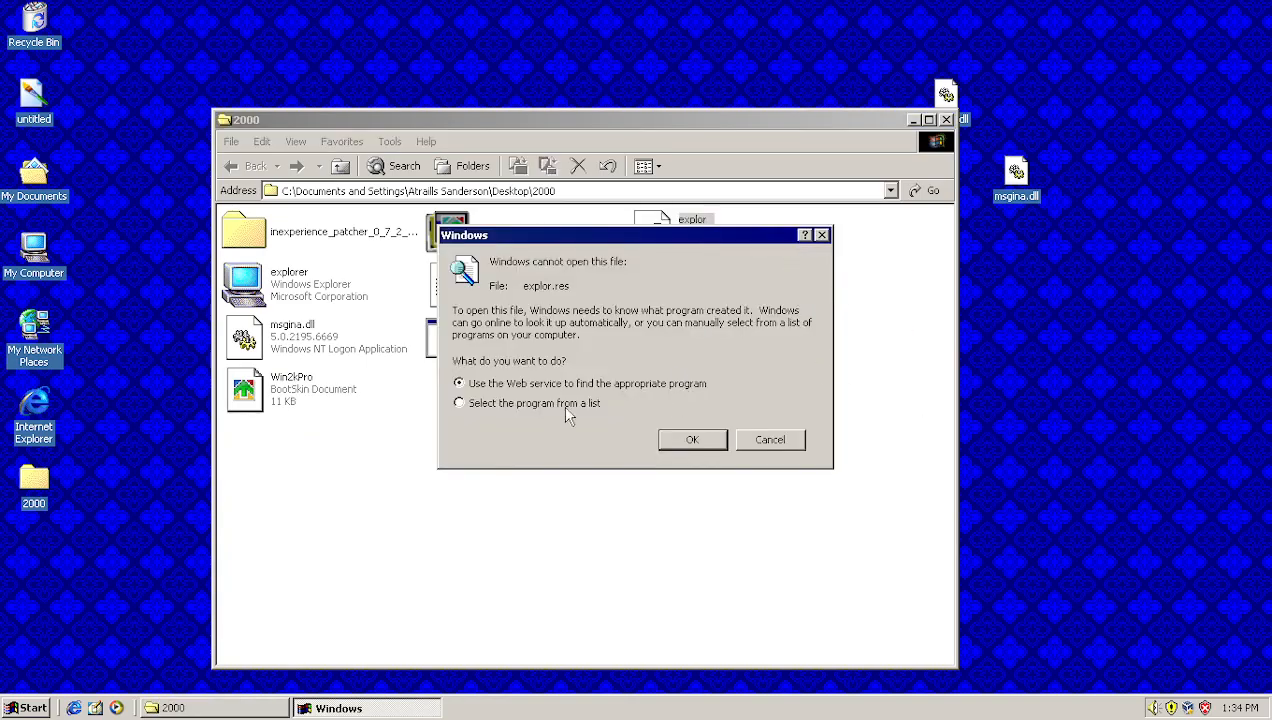
click(763, 439)
double_click(705, 250)
click(767, 439)
click(850, 366)
Step: Open the explorer program from the 2000 folder in Resource Hacker and look through its bitmaps up to 166
right_click(277, 287)
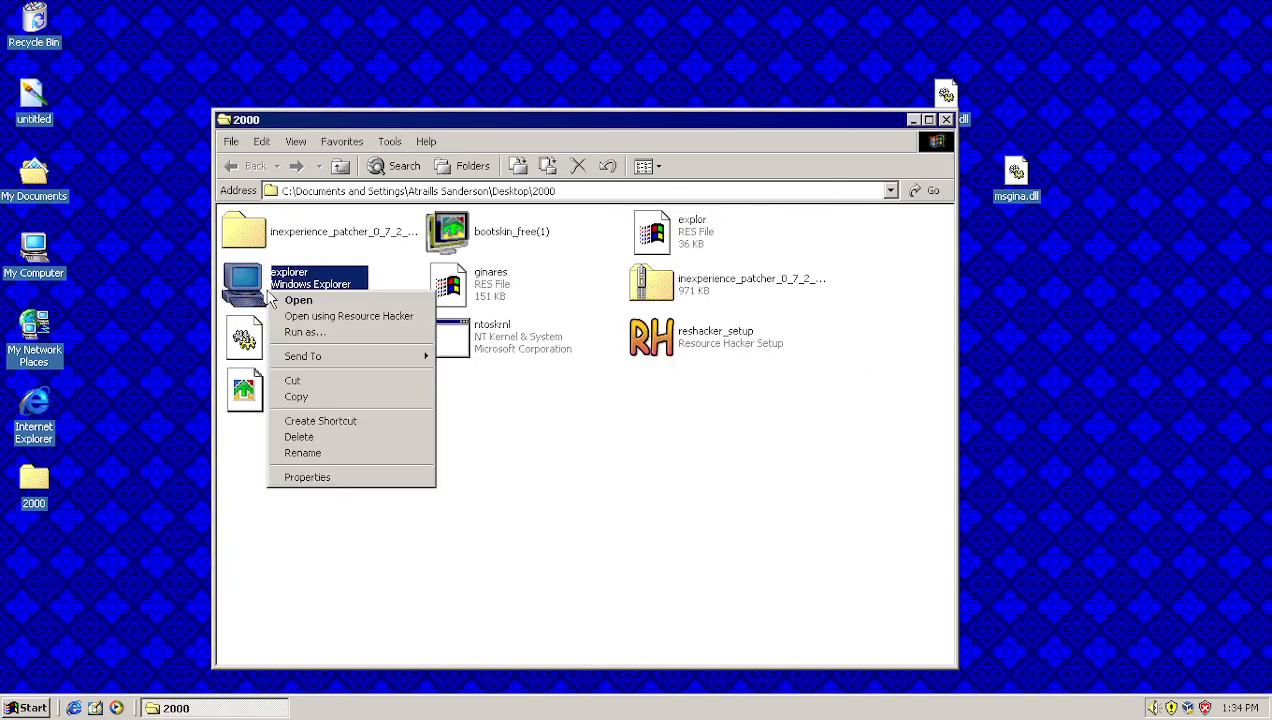
click(312, 322)
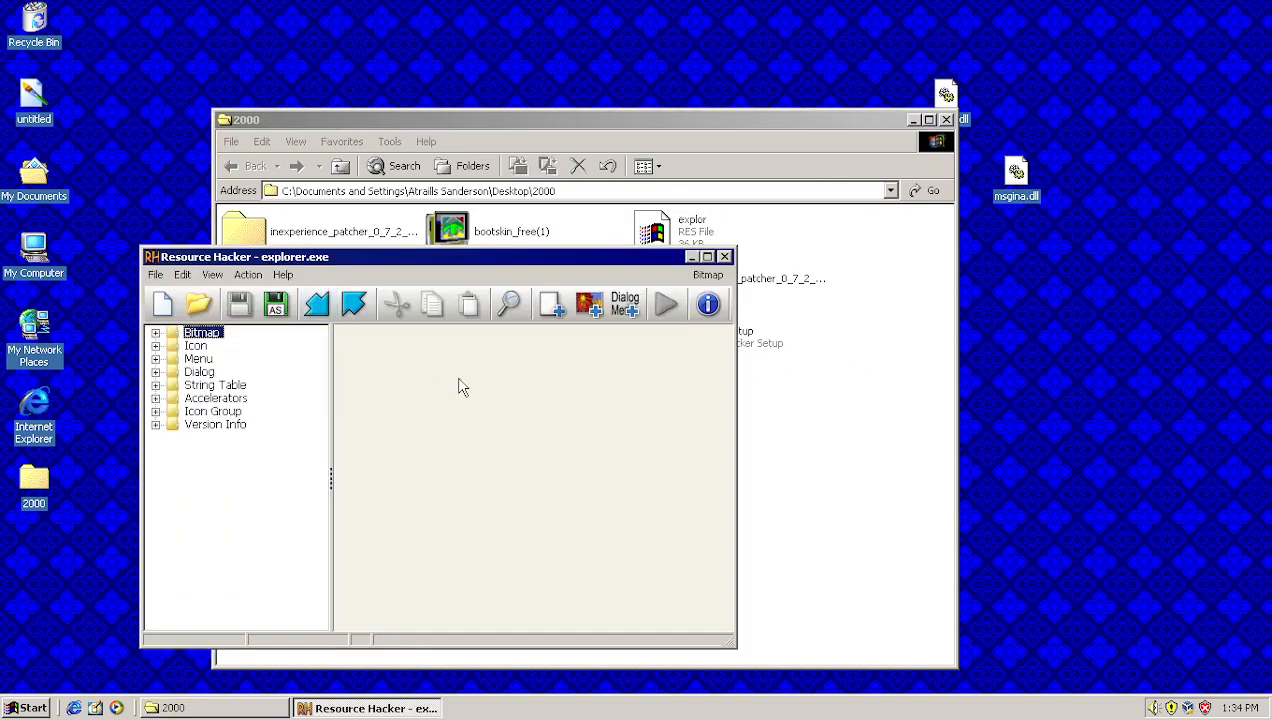
double_click(205, 333)
click(236, 346)
click(248, 361)
click(248, 402)
click(248, 440)
click(249, 489)
click(239, 505)
click(244, 517)
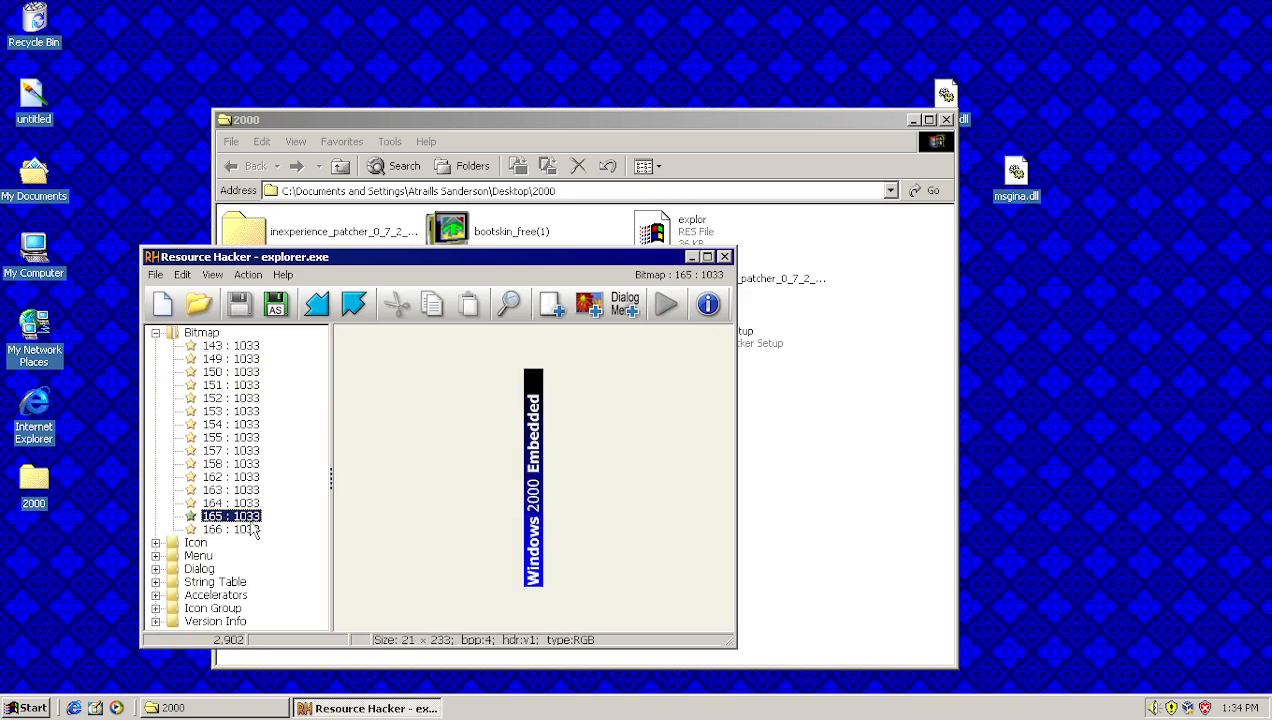
click(244, 476)
click(245, 453)
click(248, 488)
click(250, 530)
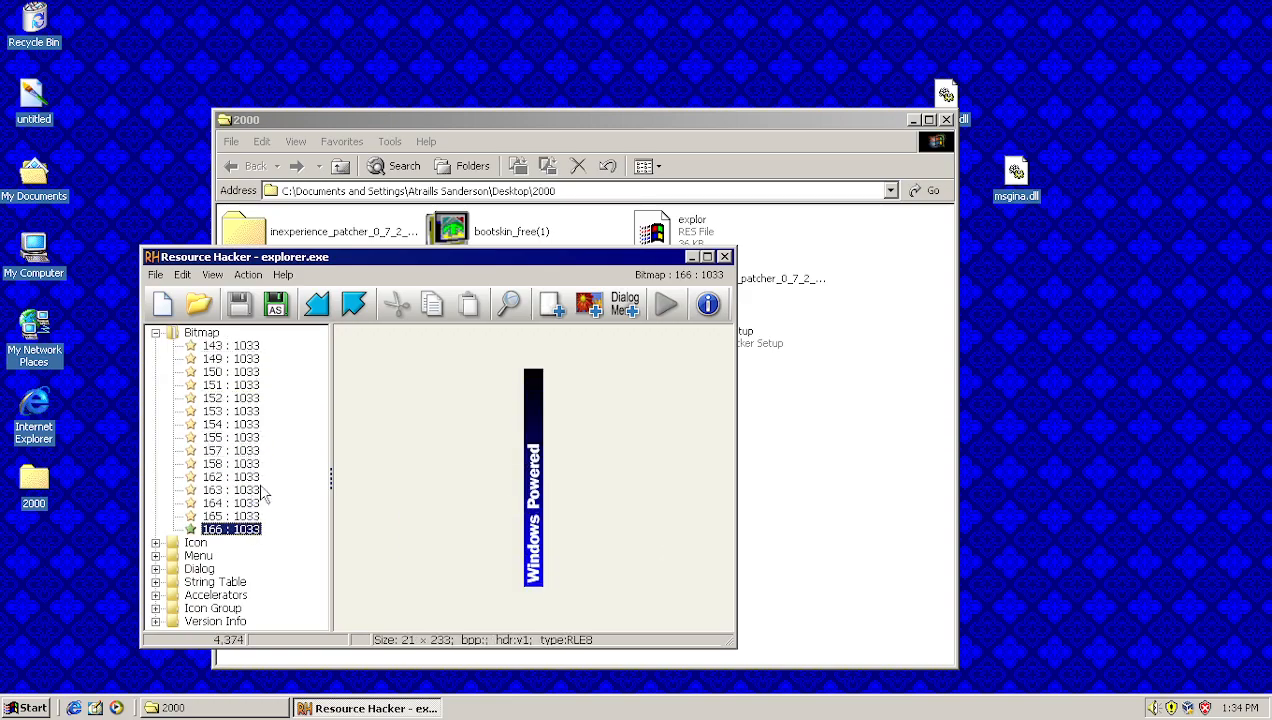
Step: Look through the String Table entries from 32 to 51 in explorer.exe, and close Resource Hacker
double_click(214, 581)
click(248, 507)
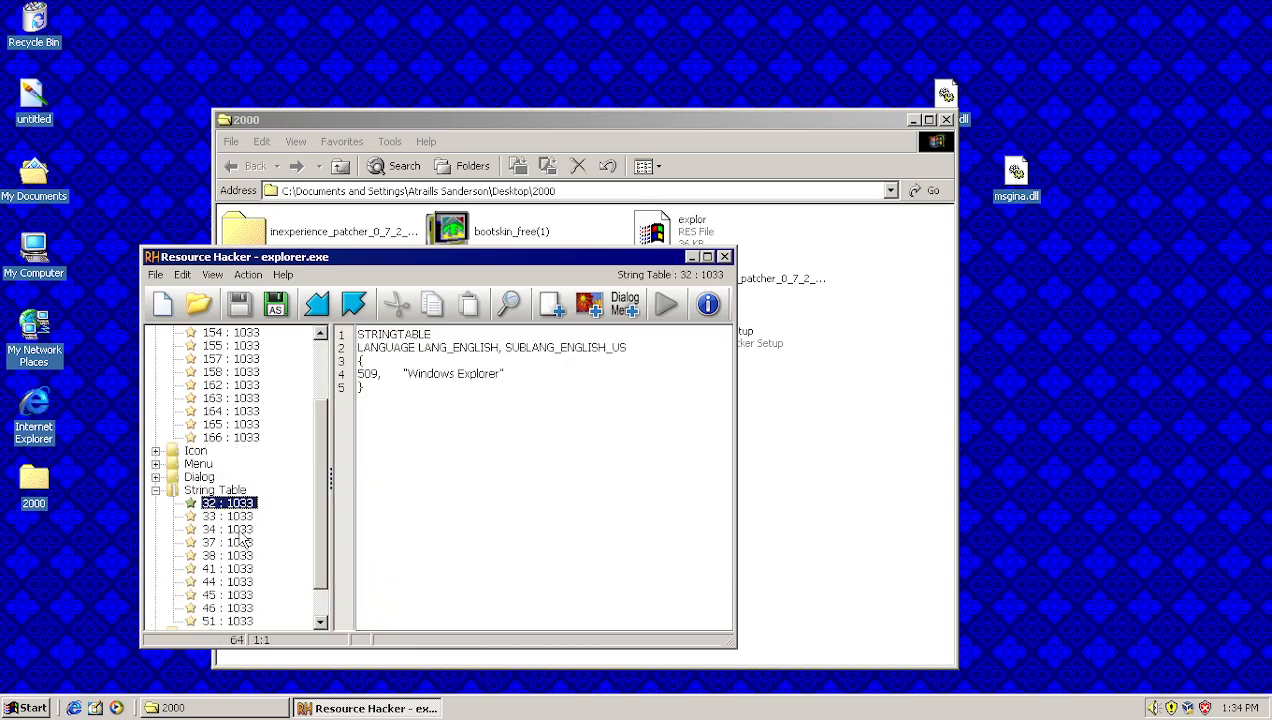
click(243, 516)
click(243, 542)
click(250, 568)
scroll(255, 578, down, 1)
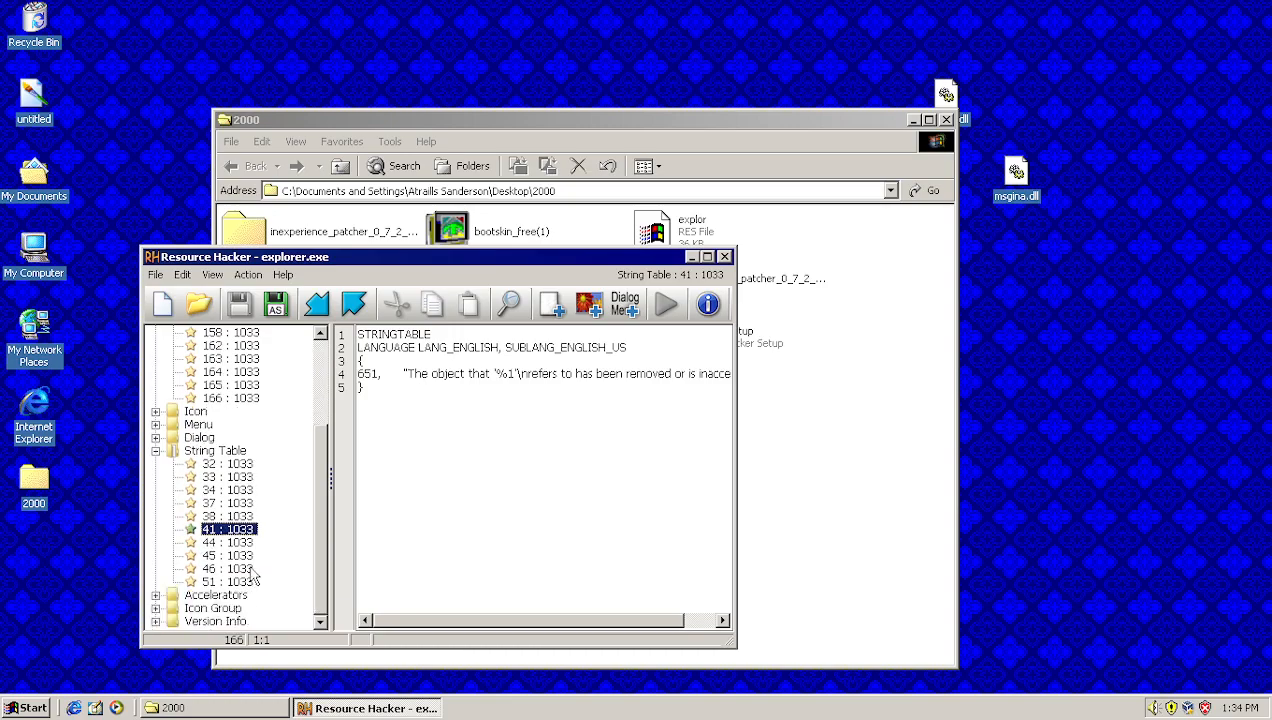
click(248, 542)
click(248, 555)
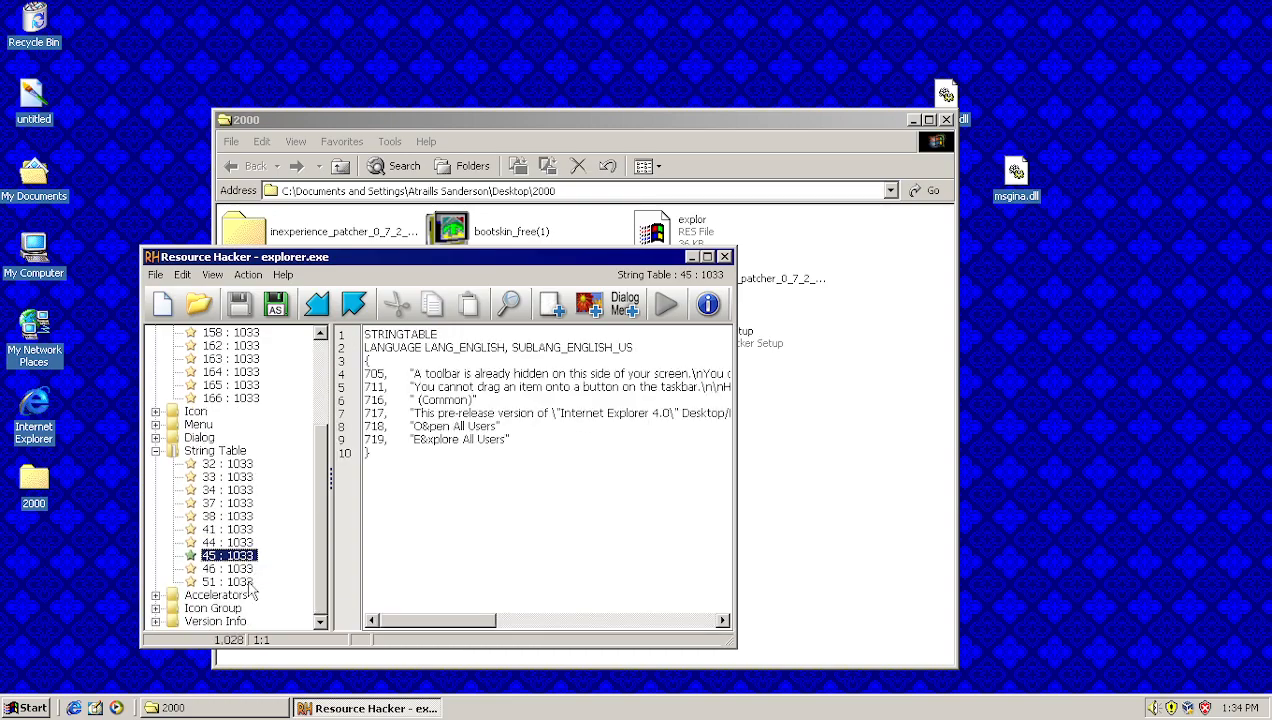
click(250, 584)
click(246, 568)
click(240, 556)
click(725, 257)
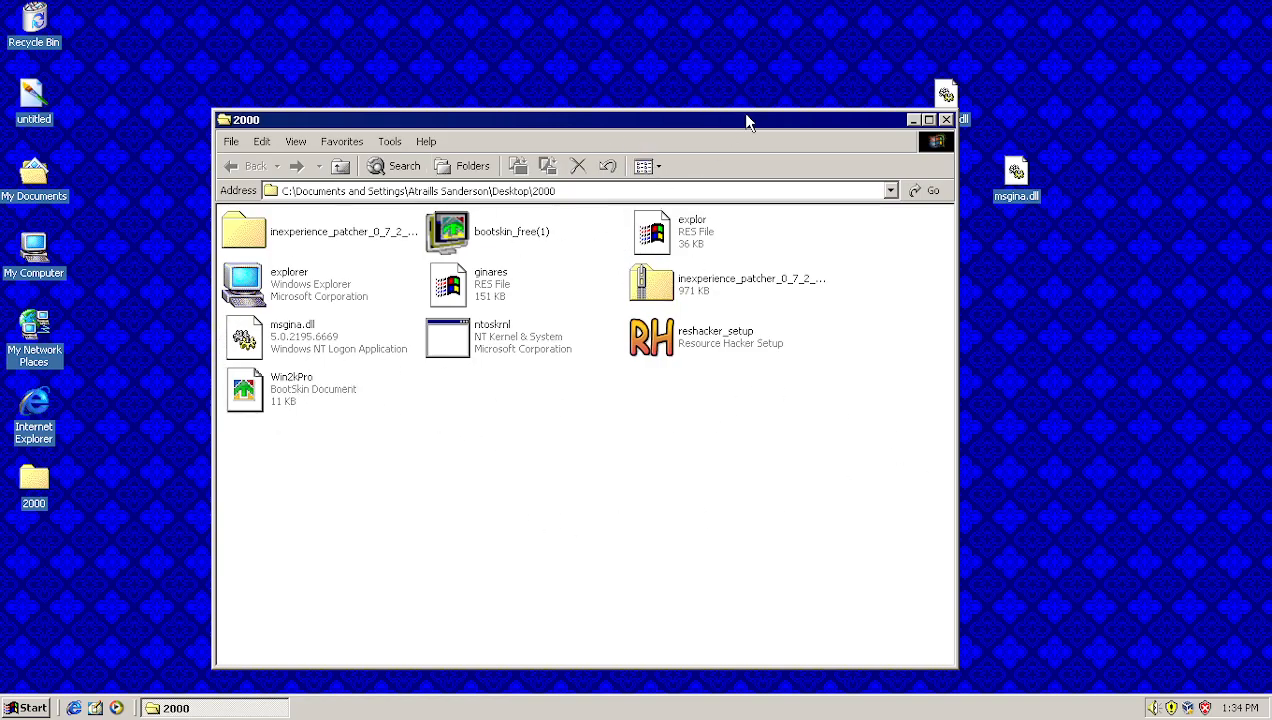
Step: Close the 2000 folder window, and briefly open My Computer before closing it again
drag(745, 121, 689, 81)
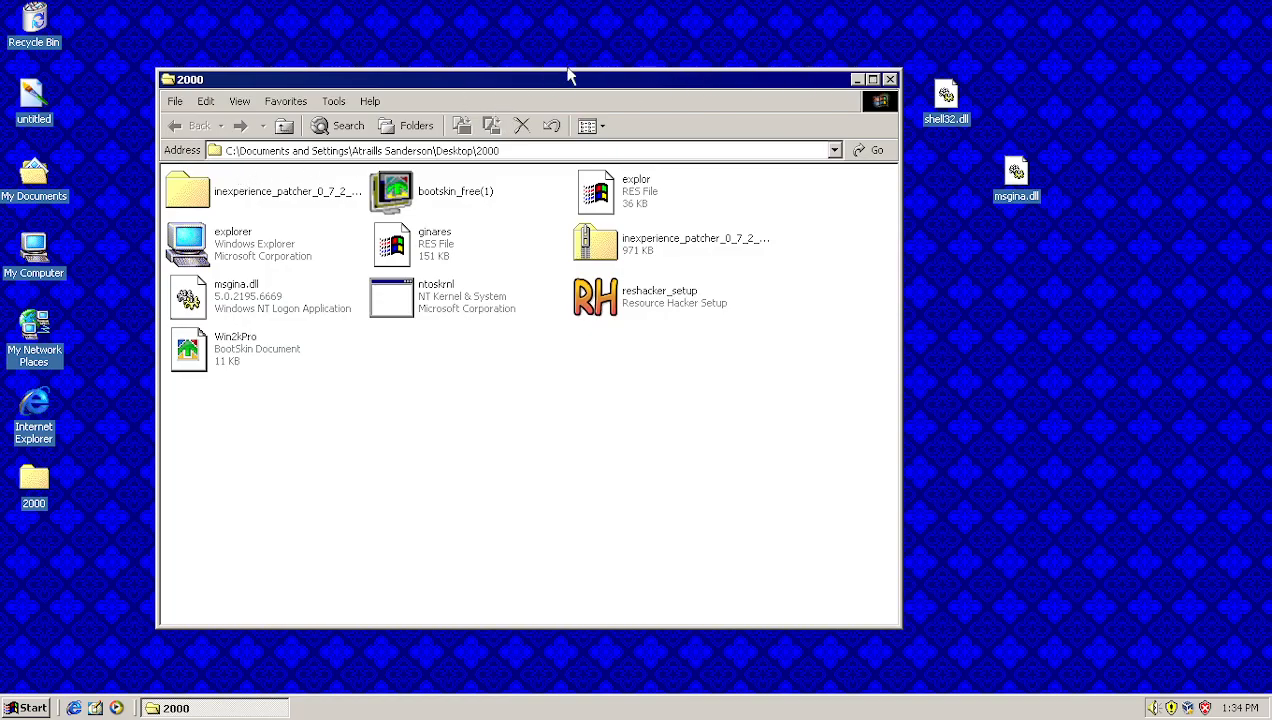
drag(568, 82, 622, 113)
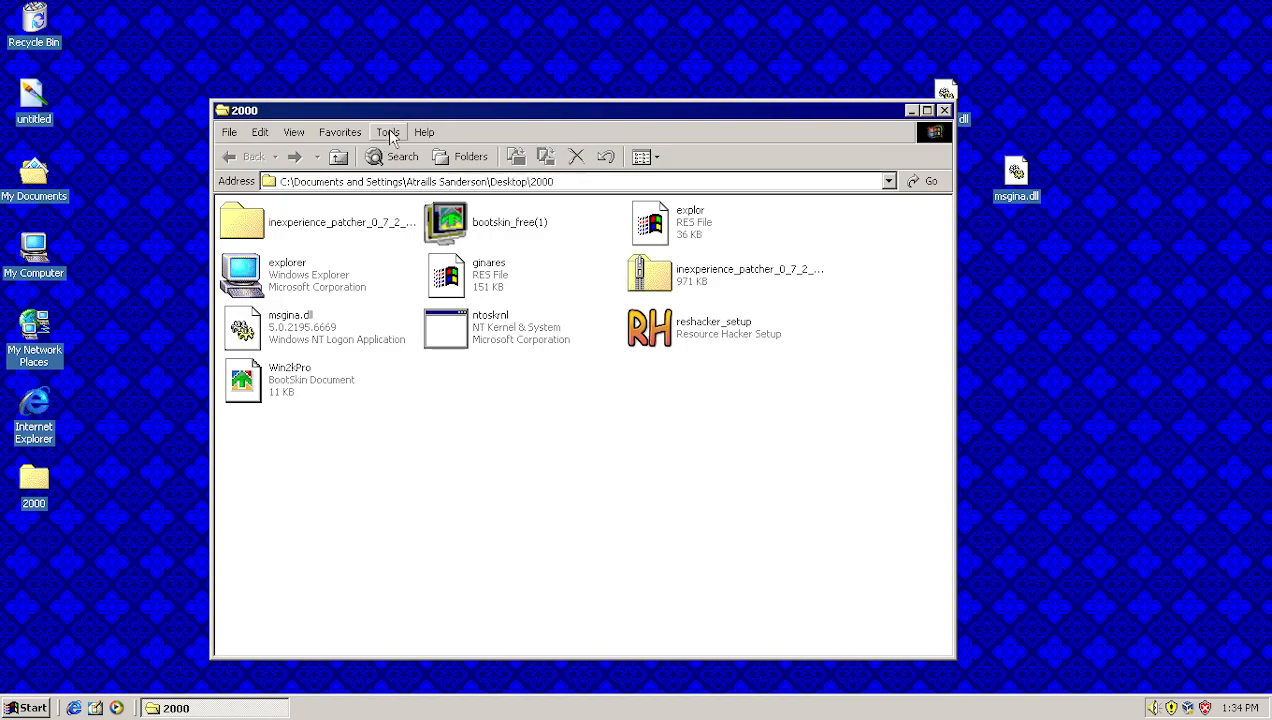
click(944, 110)
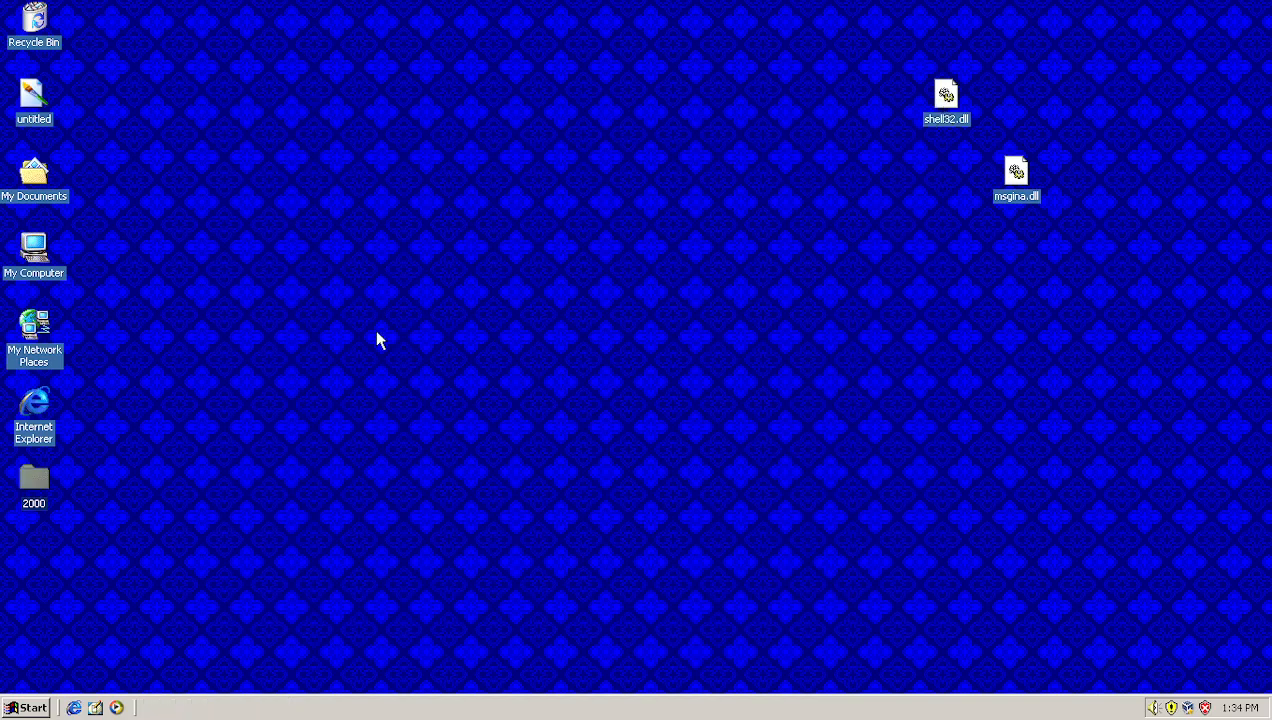
double_click(41, 248)
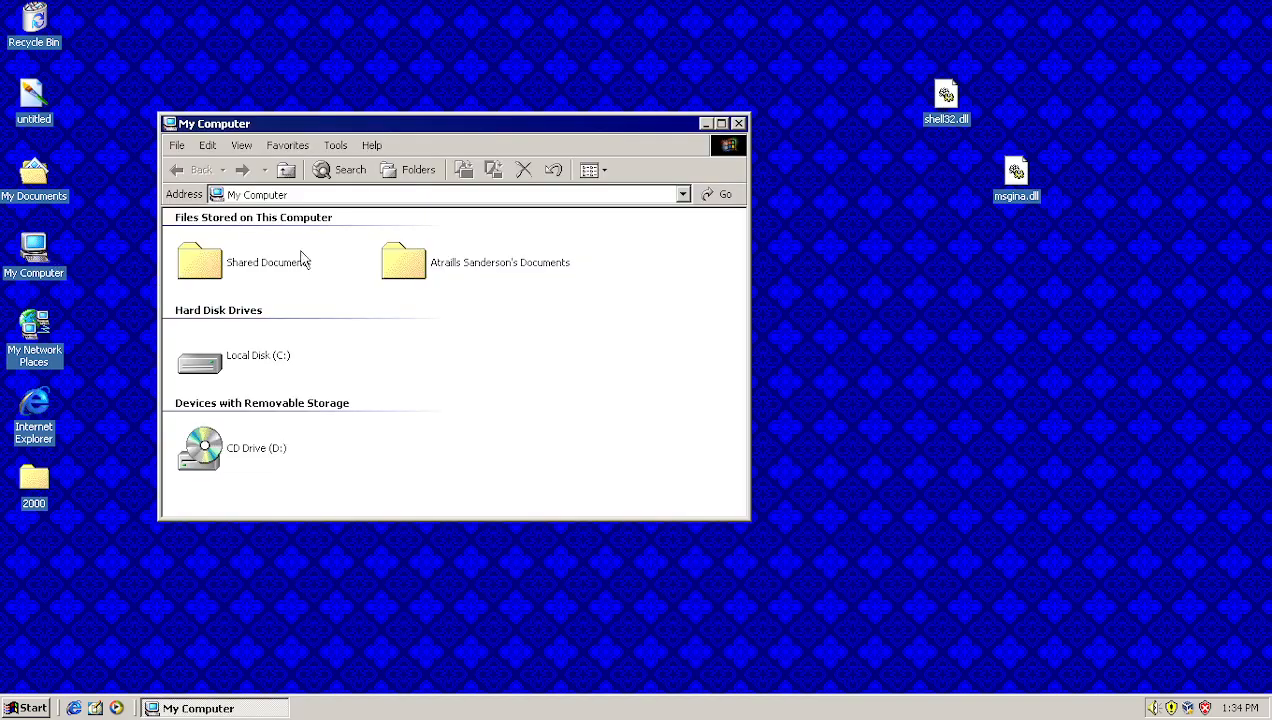
click(738, 124)
Step: Open the performance options from My Computer's system properties and view the advanced and visual effects settings
right_click(56, 241)
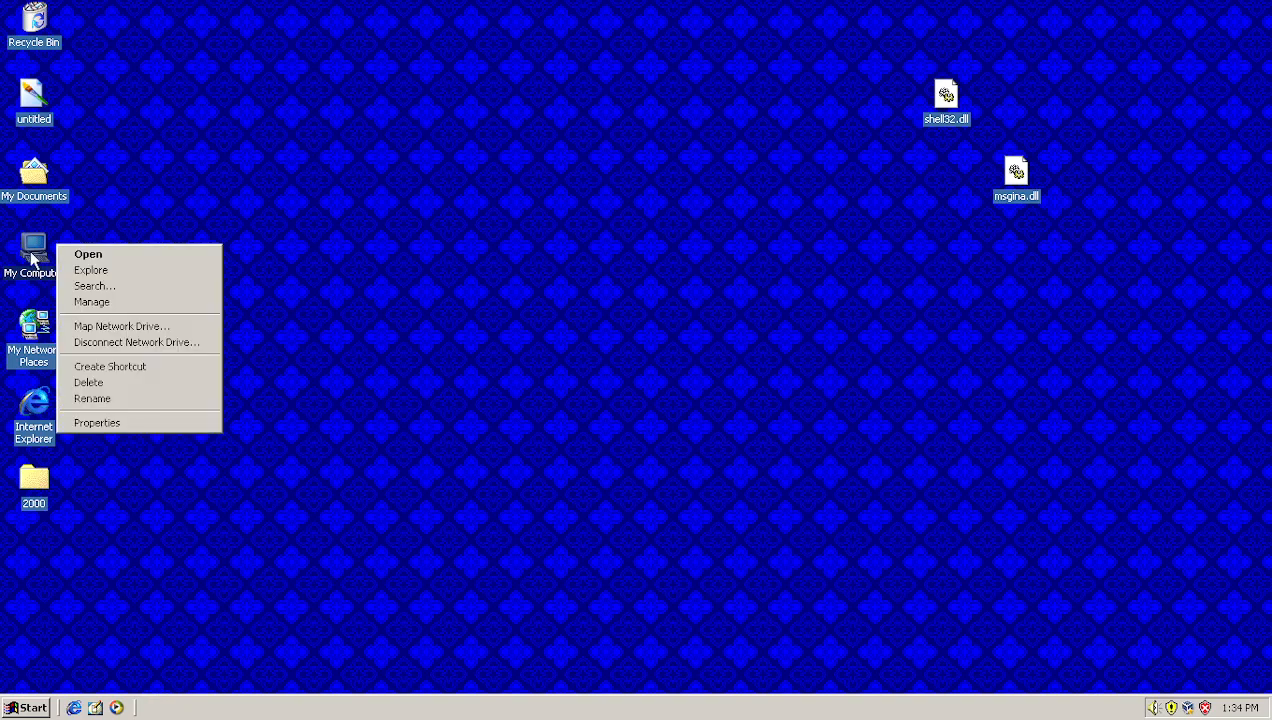
click(82, 430)
click(358, 96)
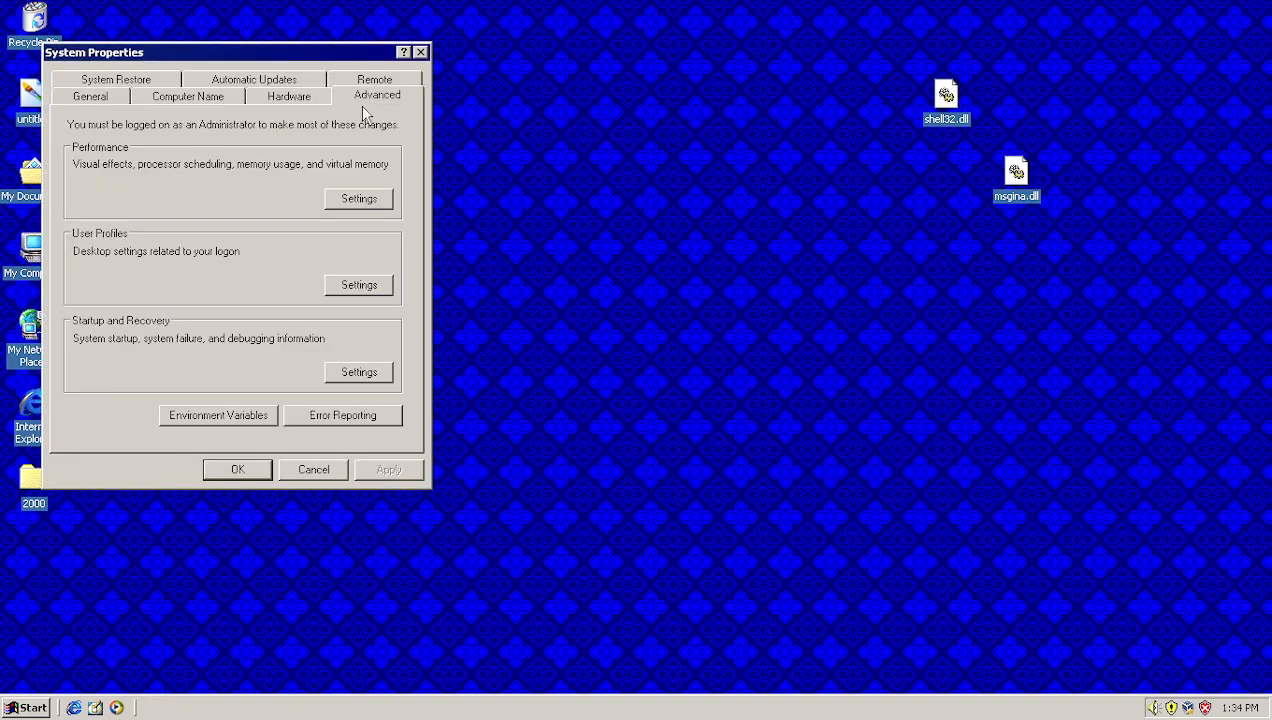
click(356, 197)
click(160, 158)
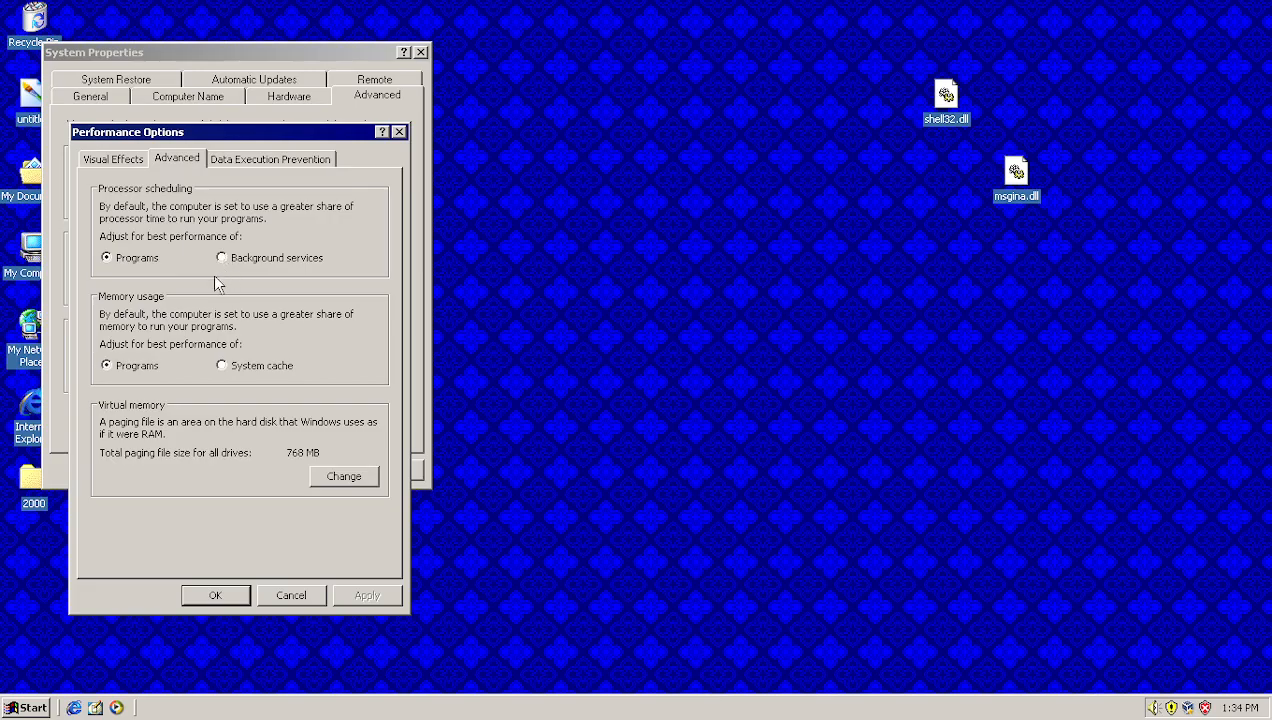
click(127, 160)
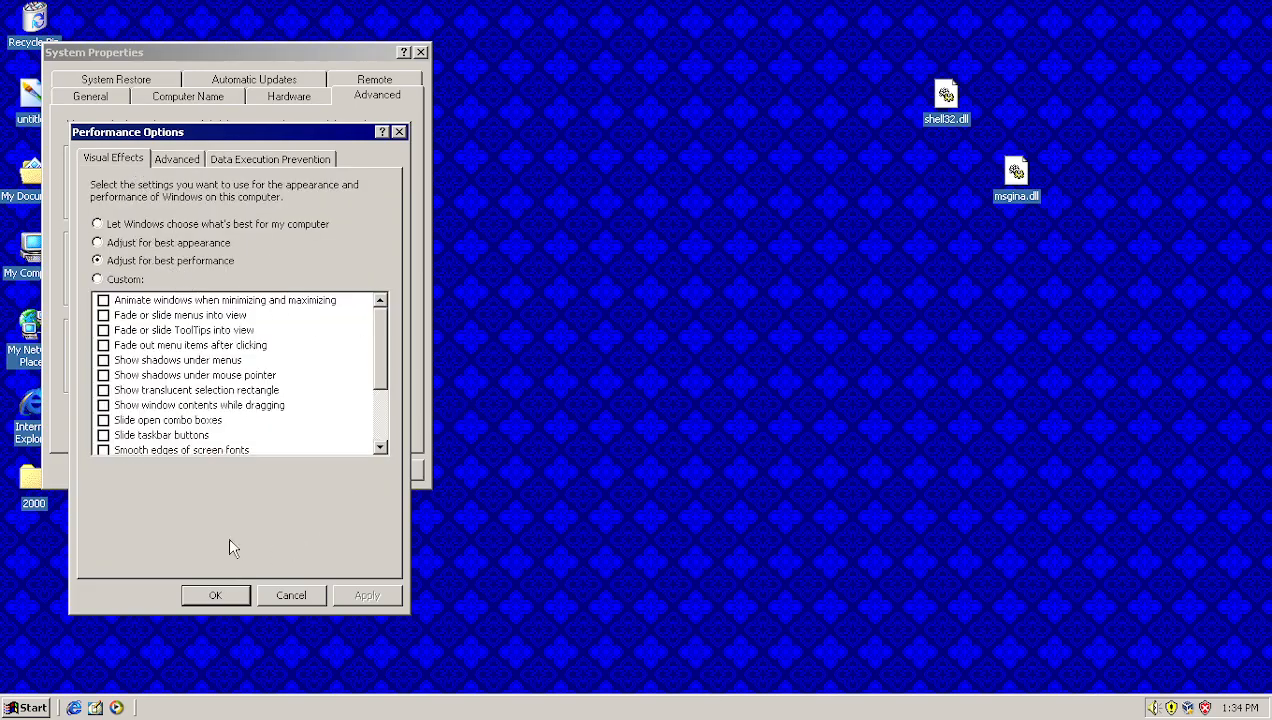
Step: Apply the best-appearance visual effects, close System Properties, and briefly open the My Computer window to check the look
click(138, 242)
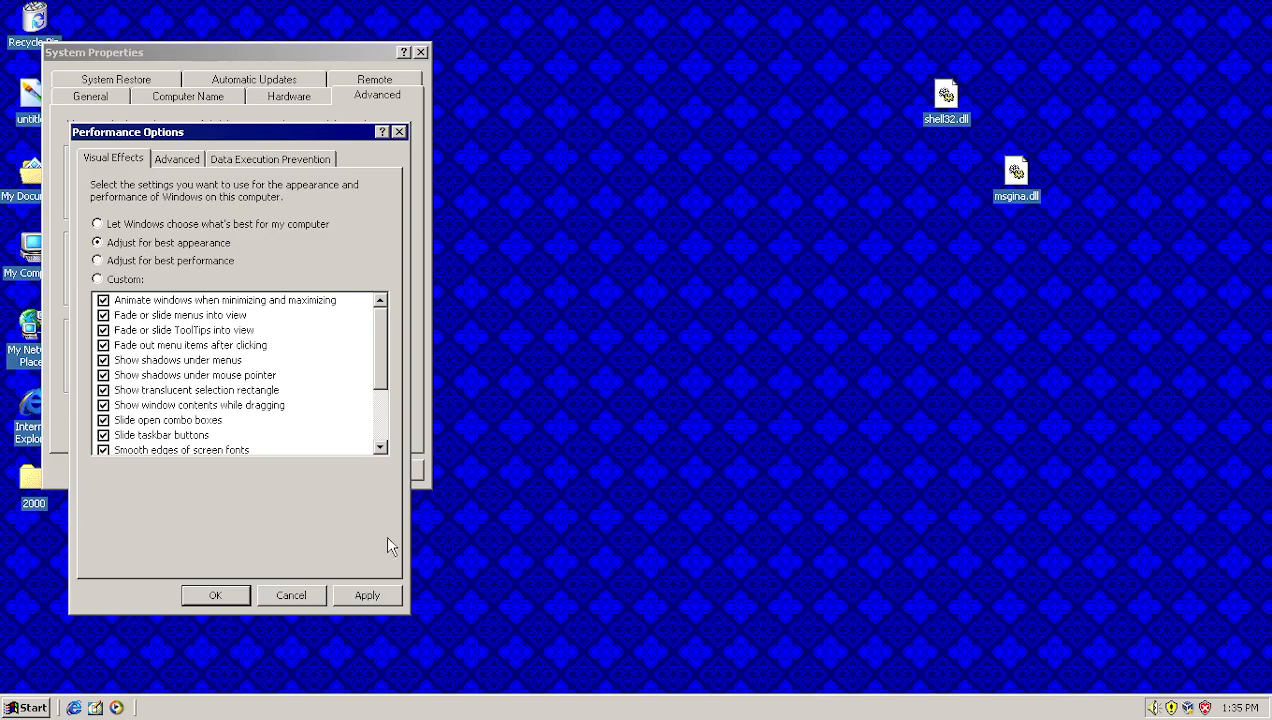
click(363, 590)
click(238, 594)
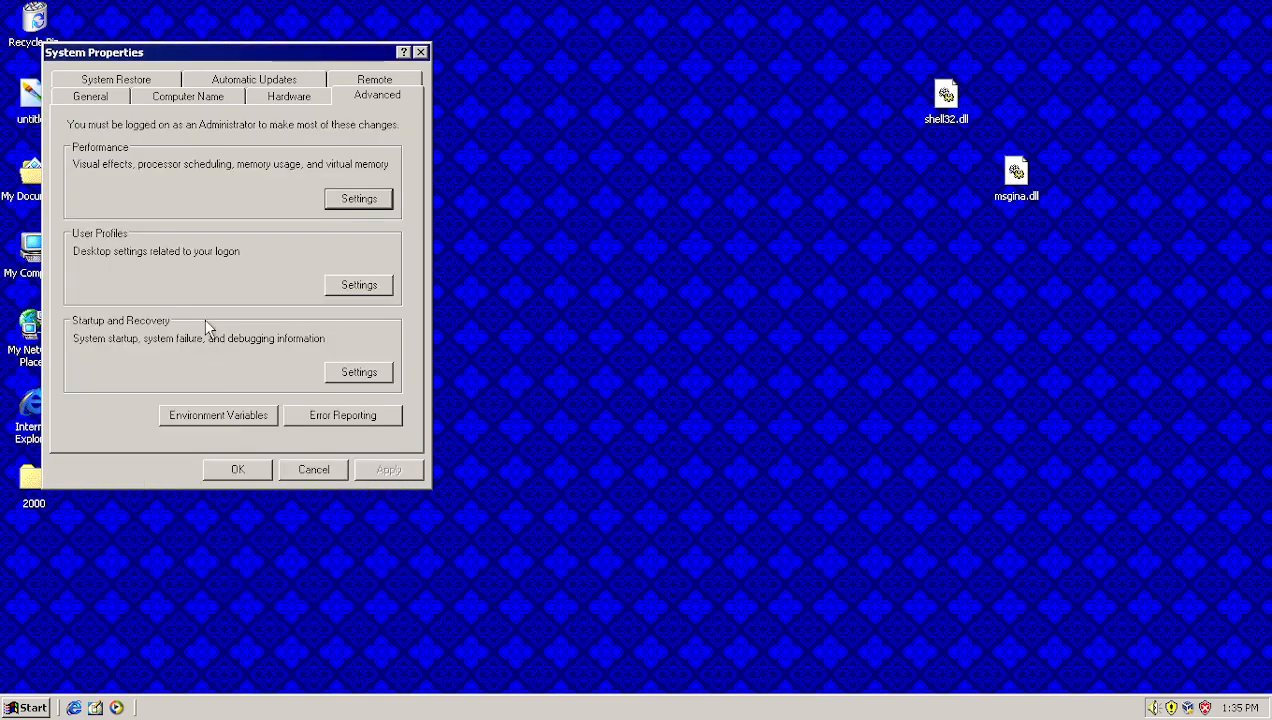
click(240, 468)
double_click(36, 250)
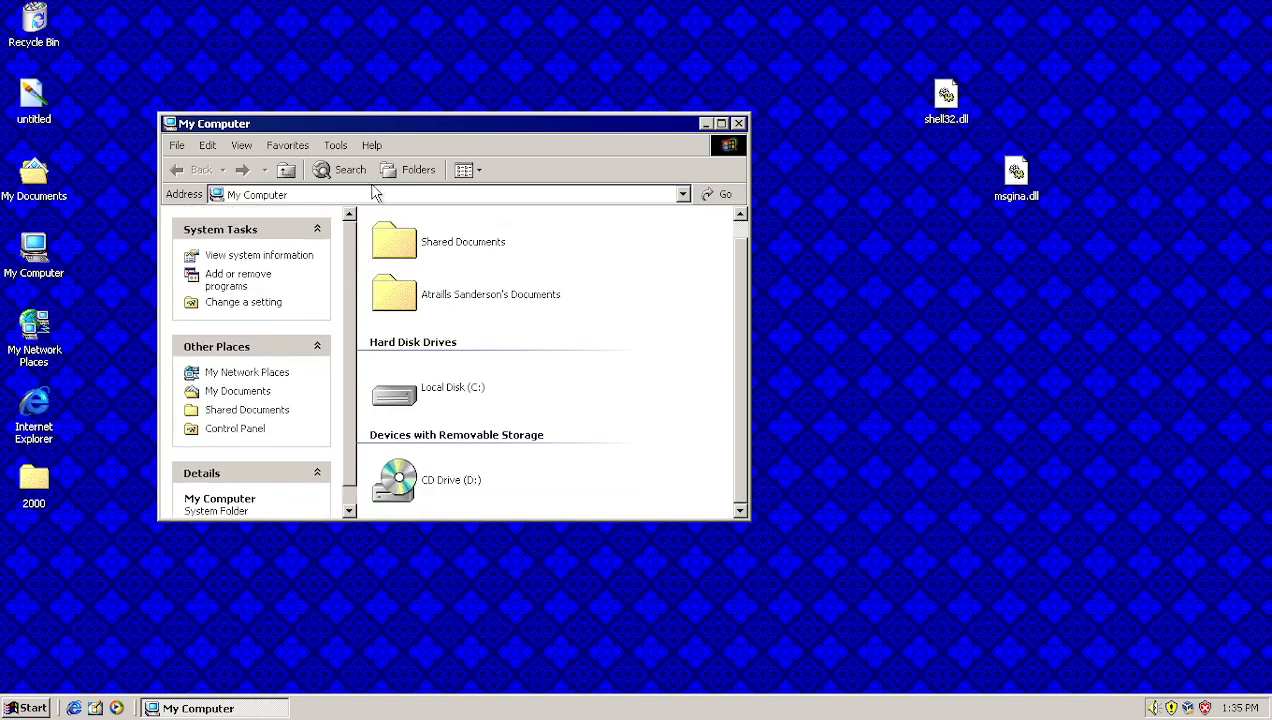
click(740, 124)
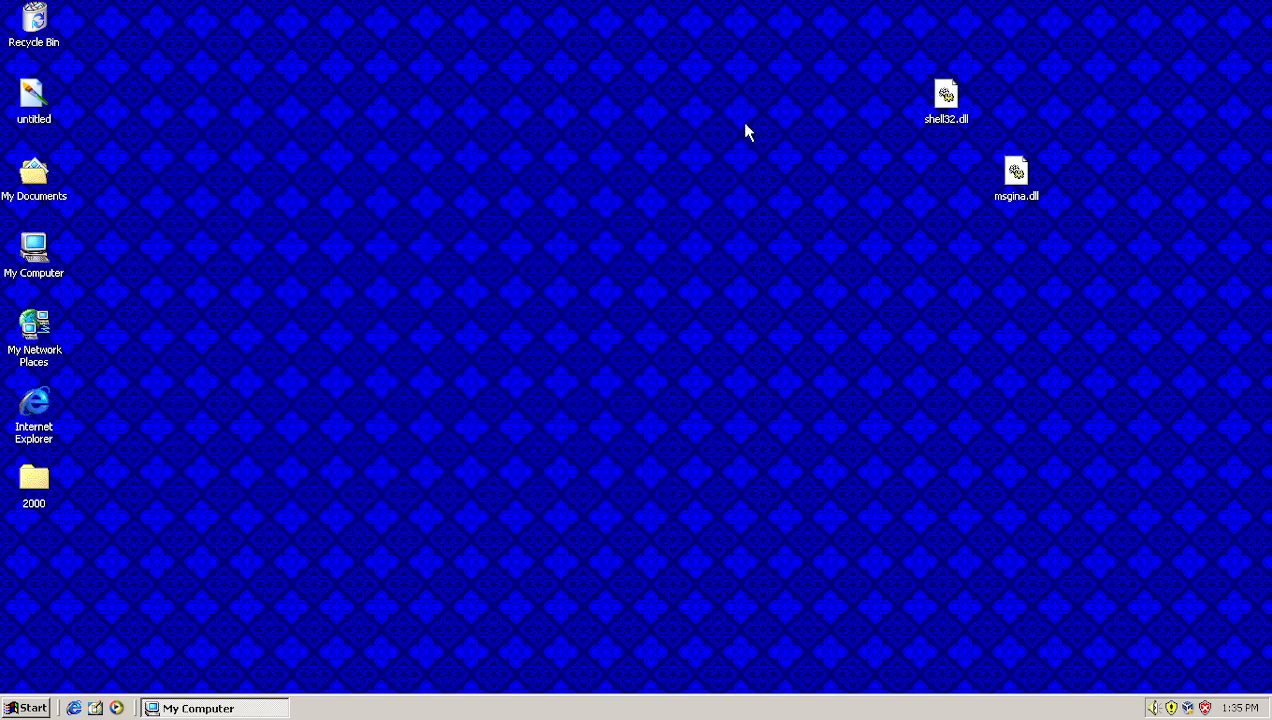
Step: Reopen the performance options from My Computer's properties and apply the best-performance visual effects
right_click(169, 352)
click(28, 250)
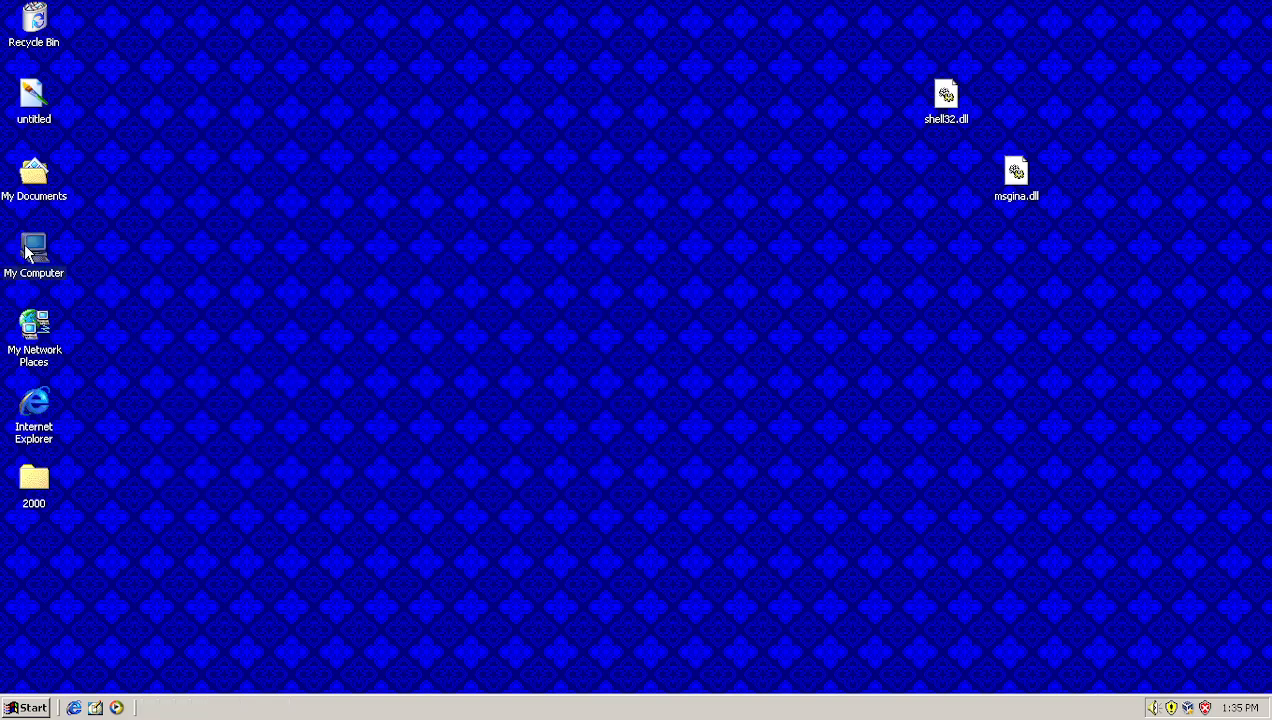
right_click(28, 250)
click(93, 424)
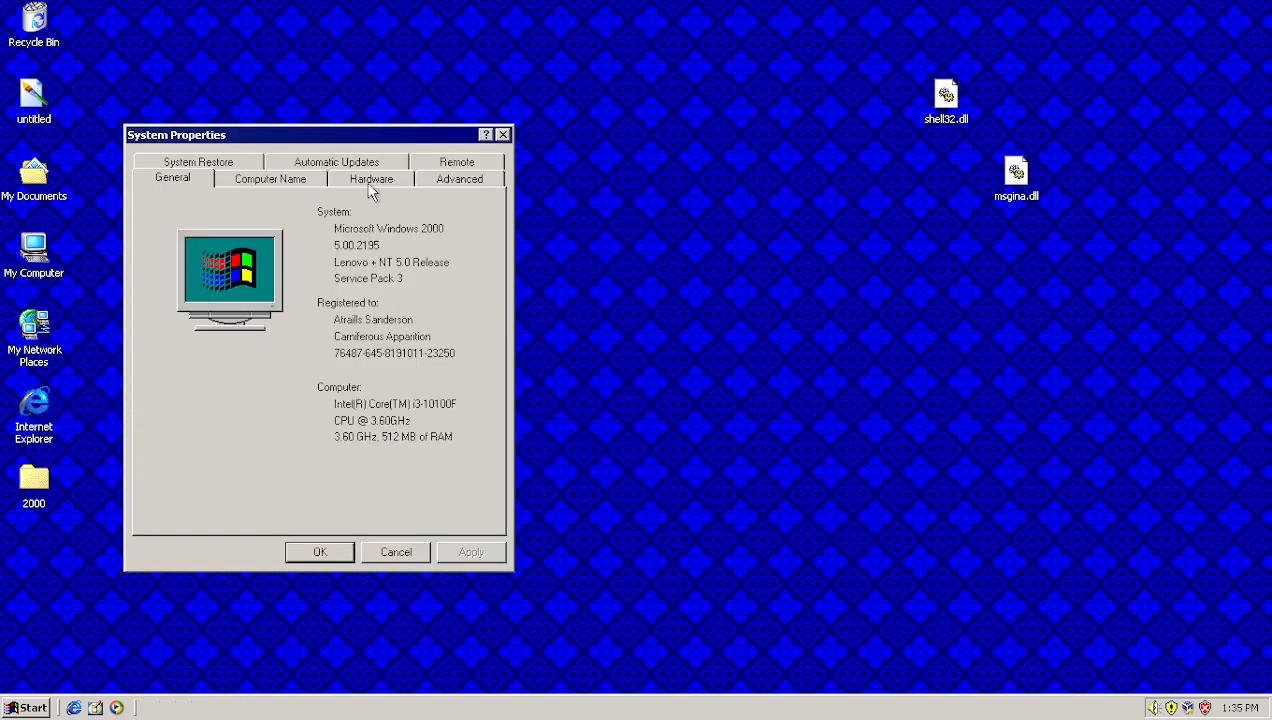
click(459, 180)
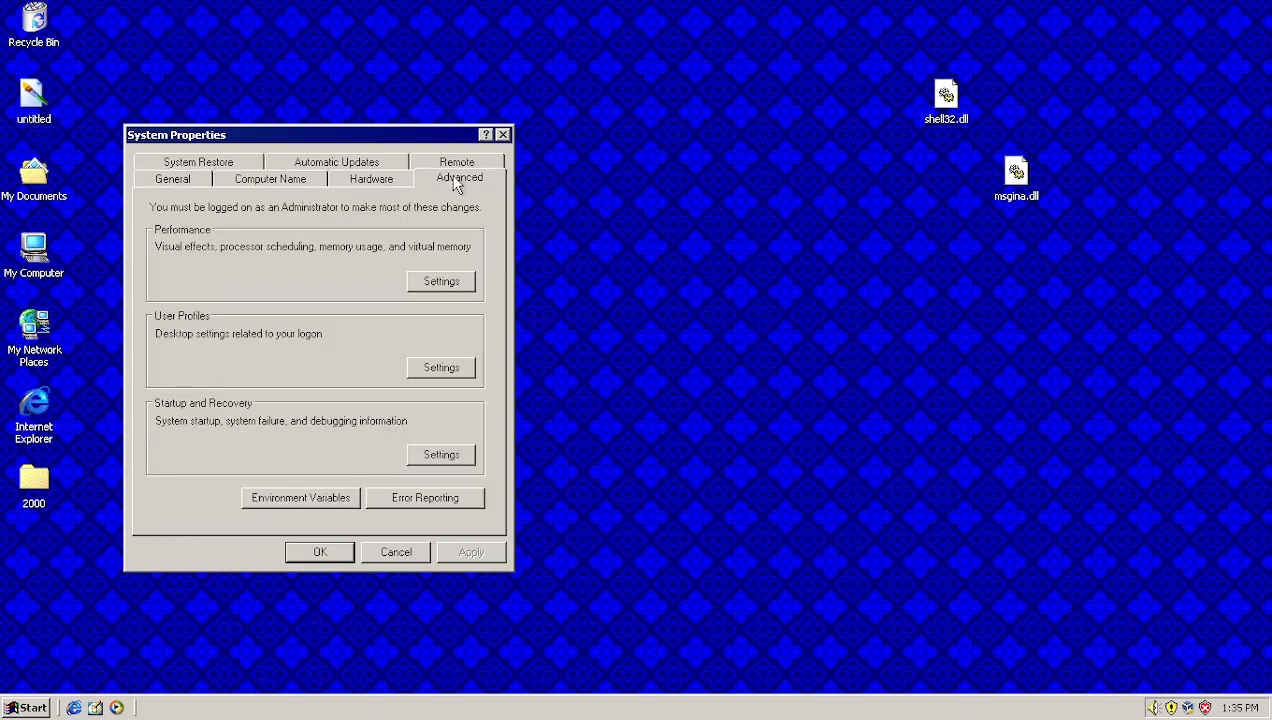
click(441, 281)
click(217, 335)
click(452, 670)
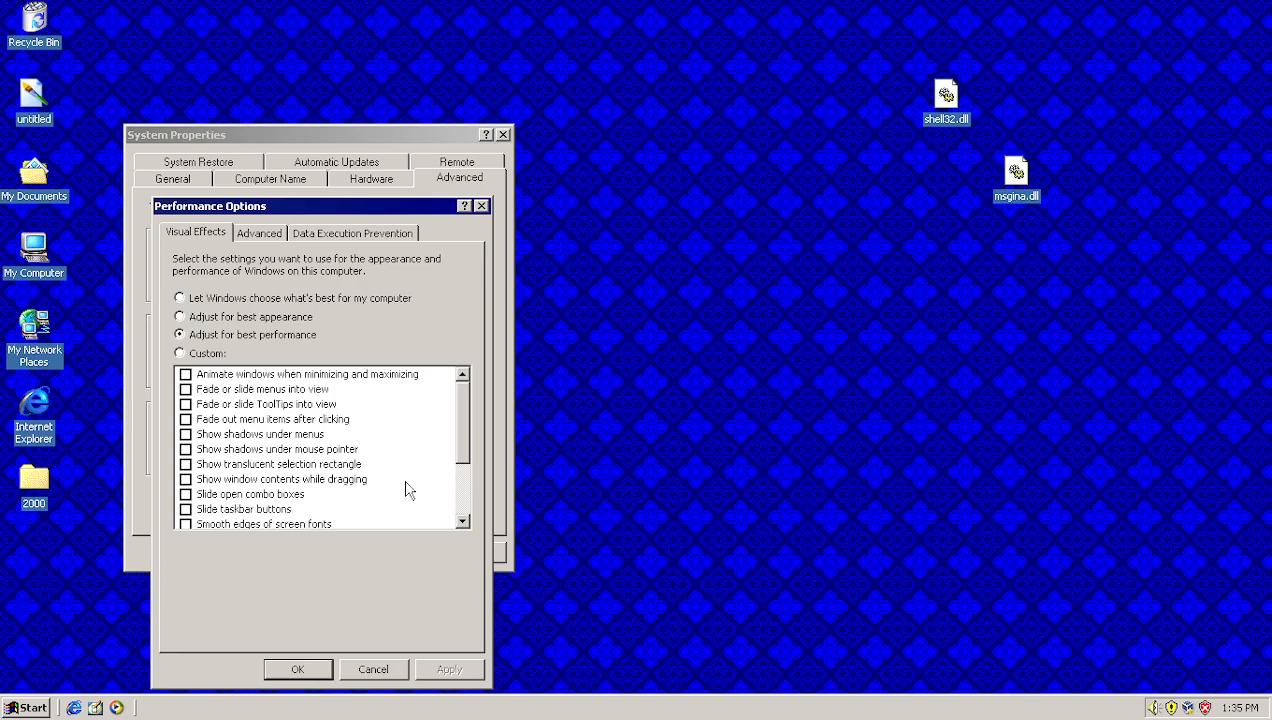
Step: Enable showing window contents while dragging, apply it, test it by moving System Properties, and close that dialog
click(188, 479)
click(445, 670)
click(307, 670)
drag(336, 139, 428, 136)
click(460, 550)
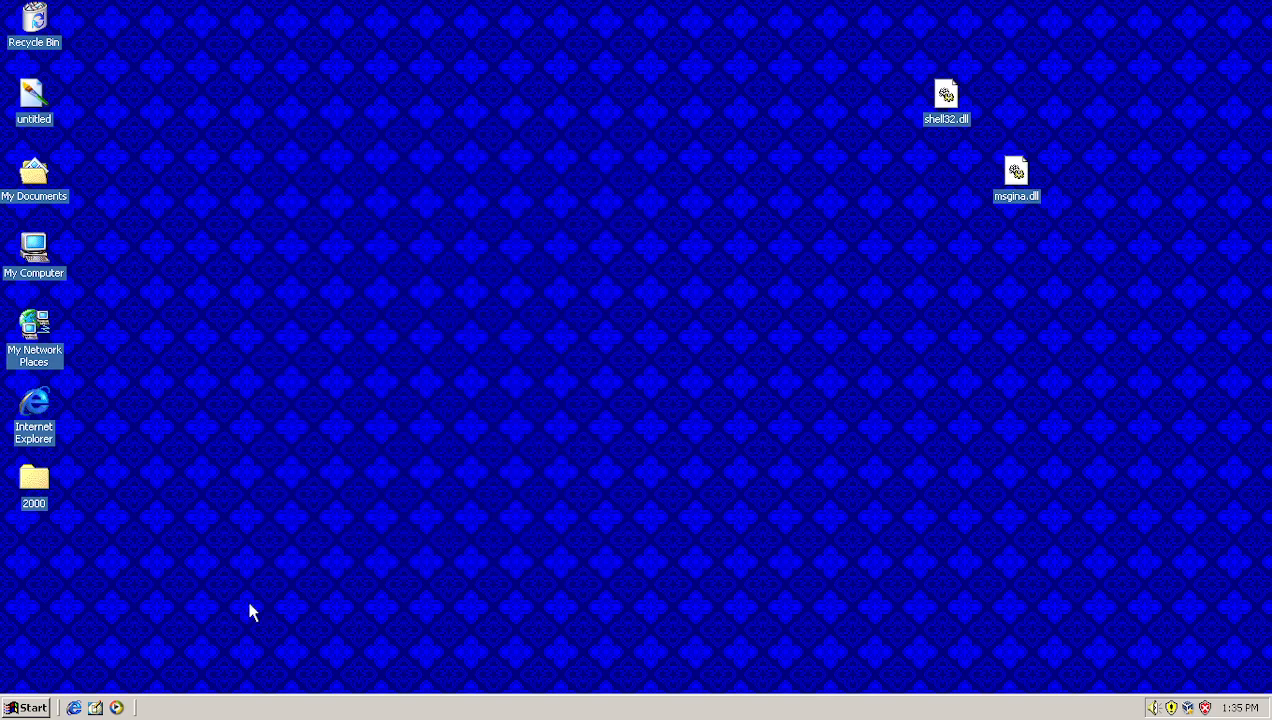
Step: Open the Taskbar and Start Menu properties from Control Panel and view the Start menu style and taskbar settings
click(15, 710)
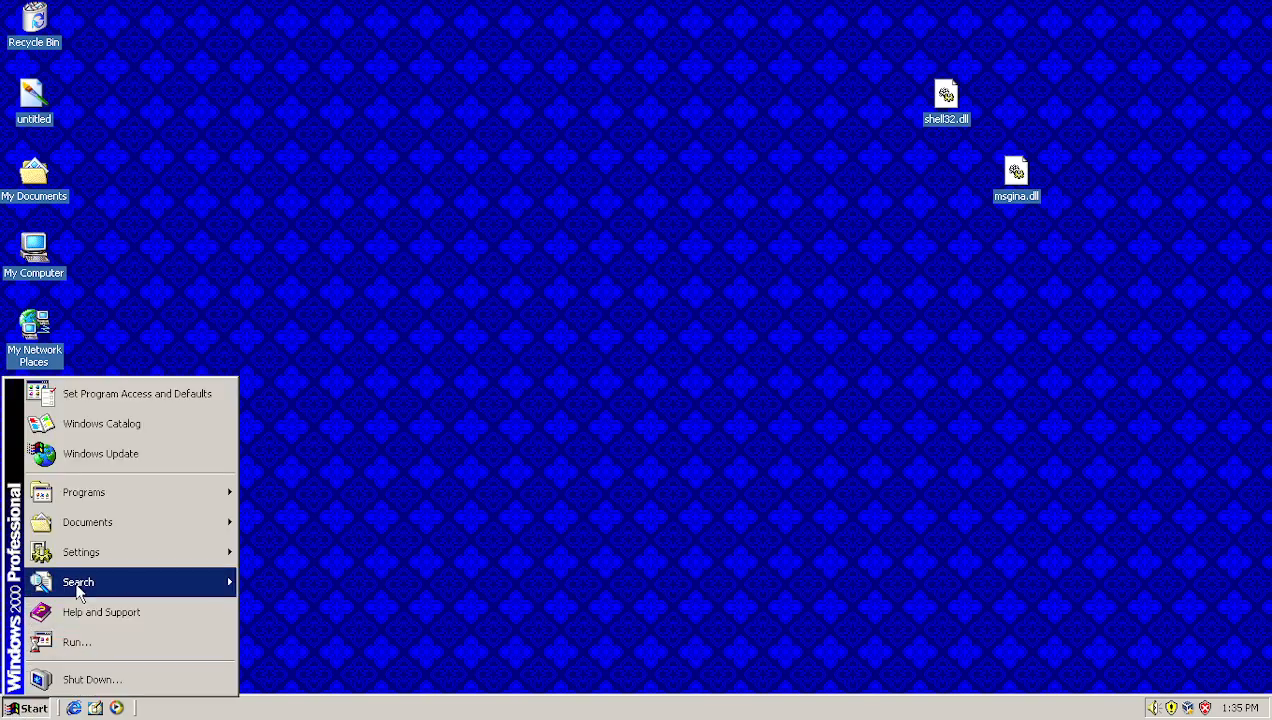
mouse_move(210, 542)
click(315, 550)
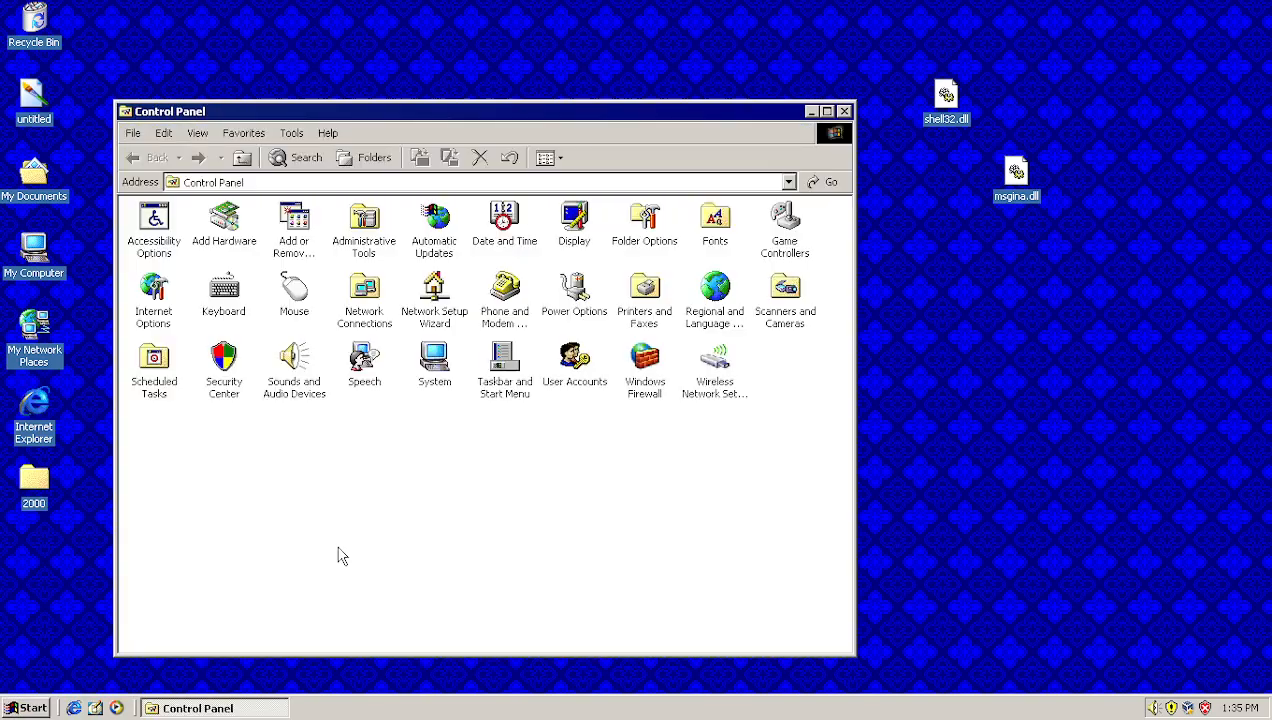
double_click(516, 372)
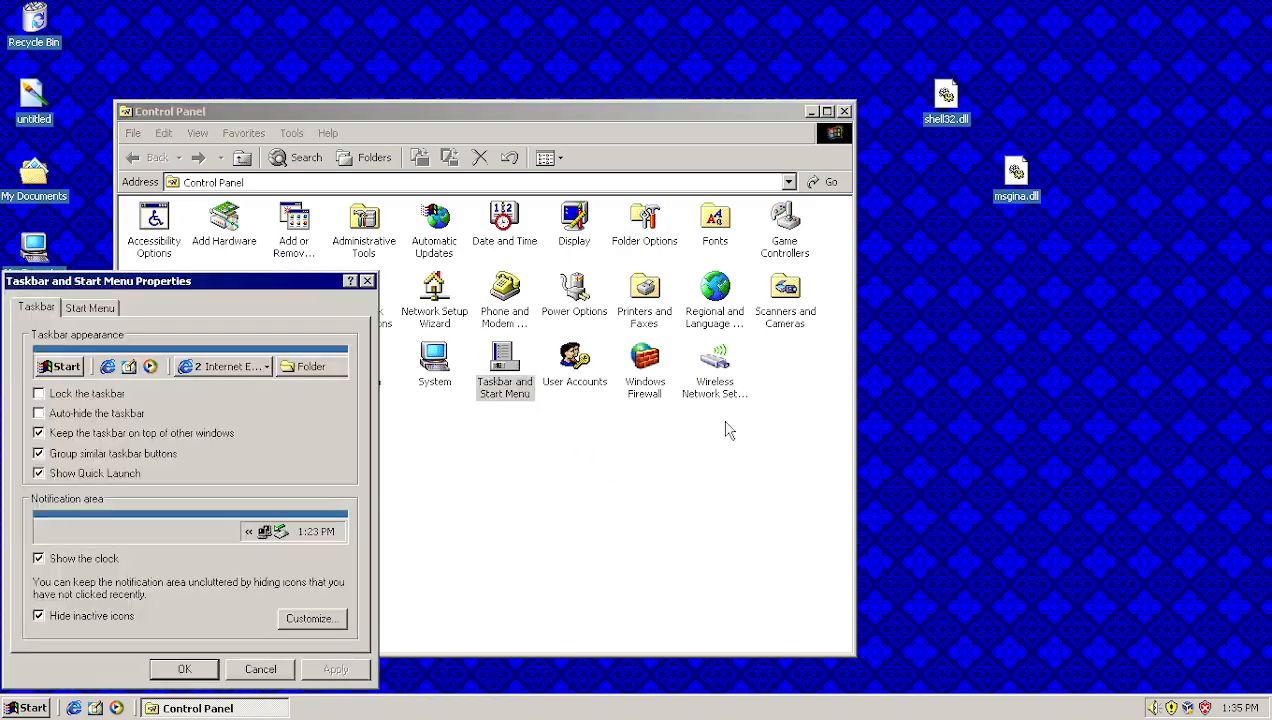
click(106, 309)
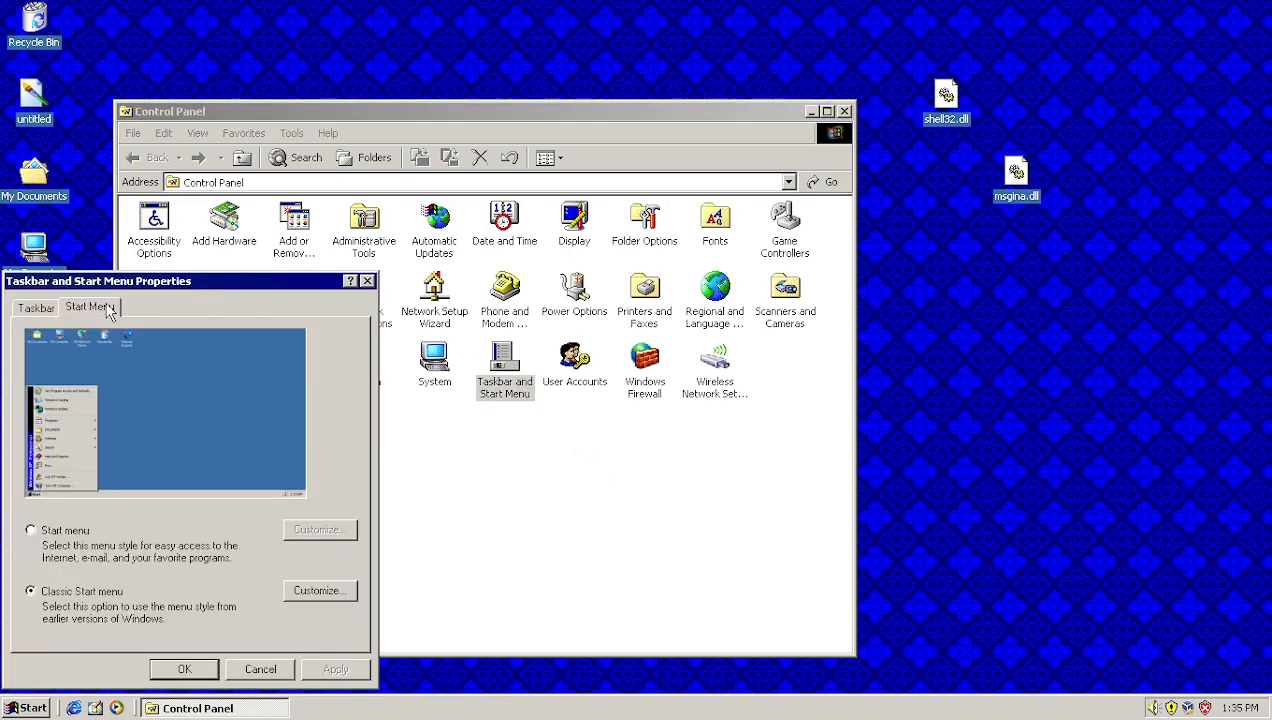
click(48, 306)
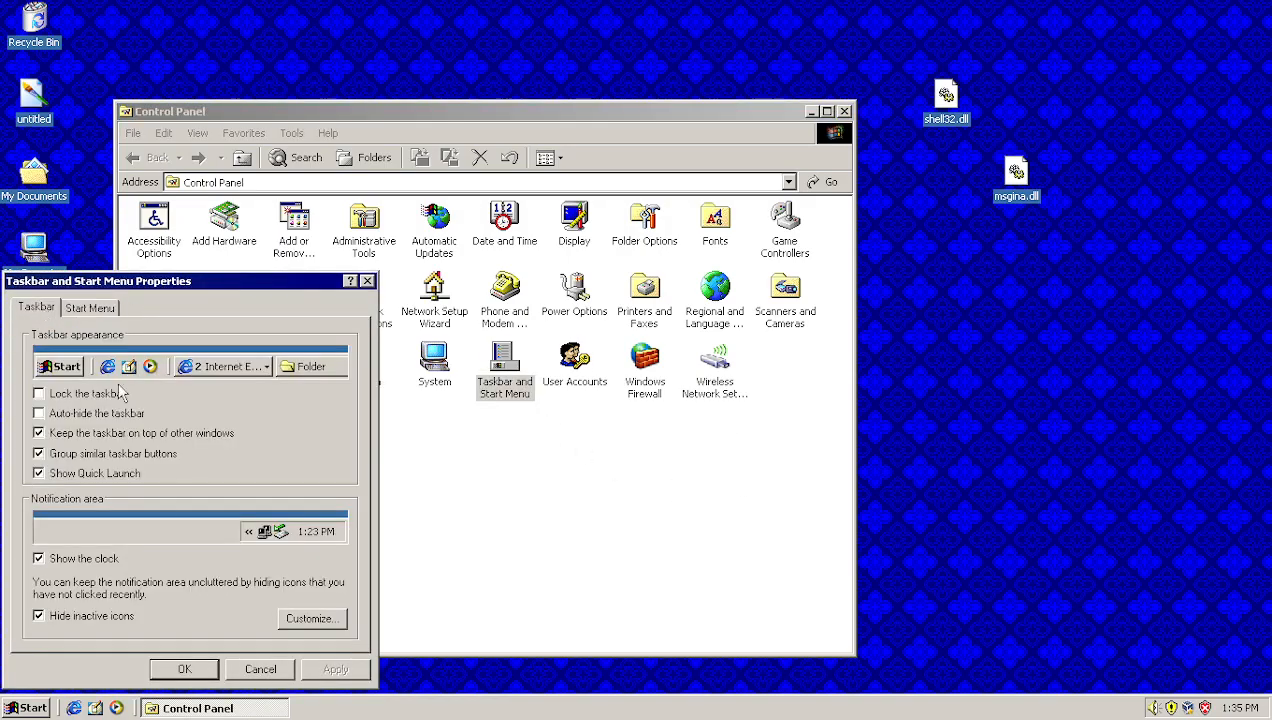
Step: Lock the taskbar to show the difference, unlock it again, and close the properties and Control Panel
click(58, 396)
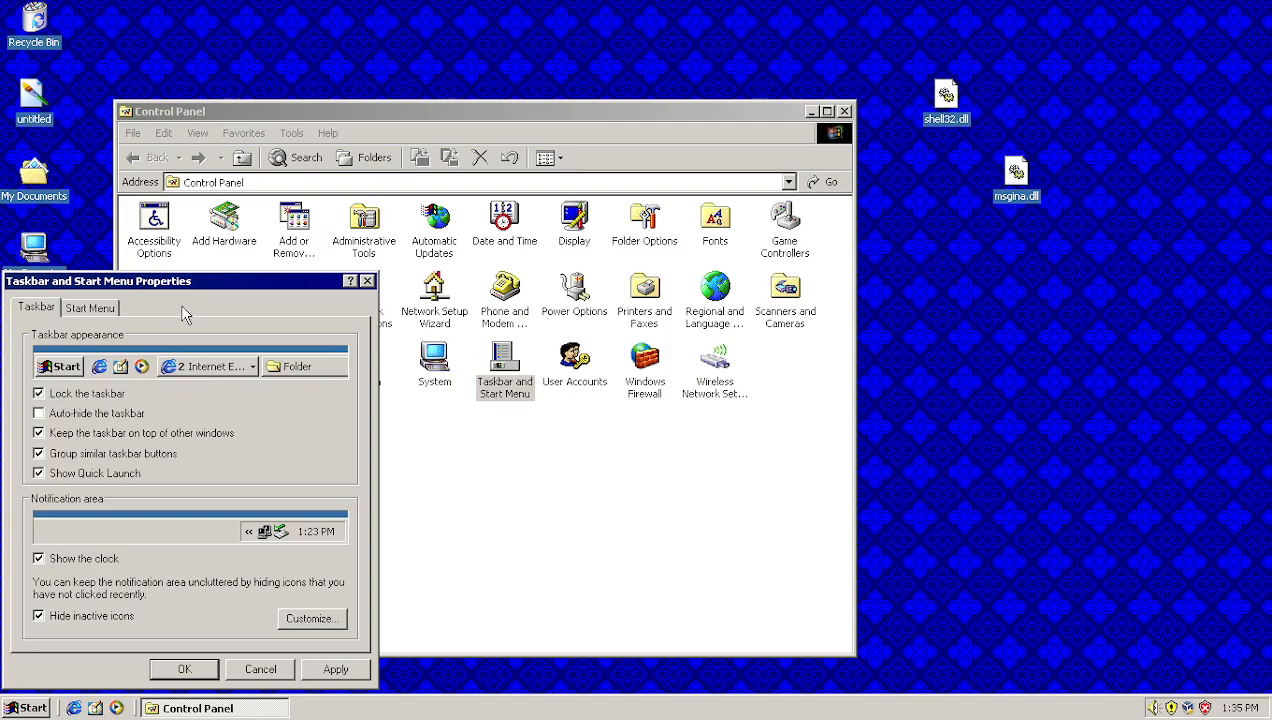
click(336, 669)
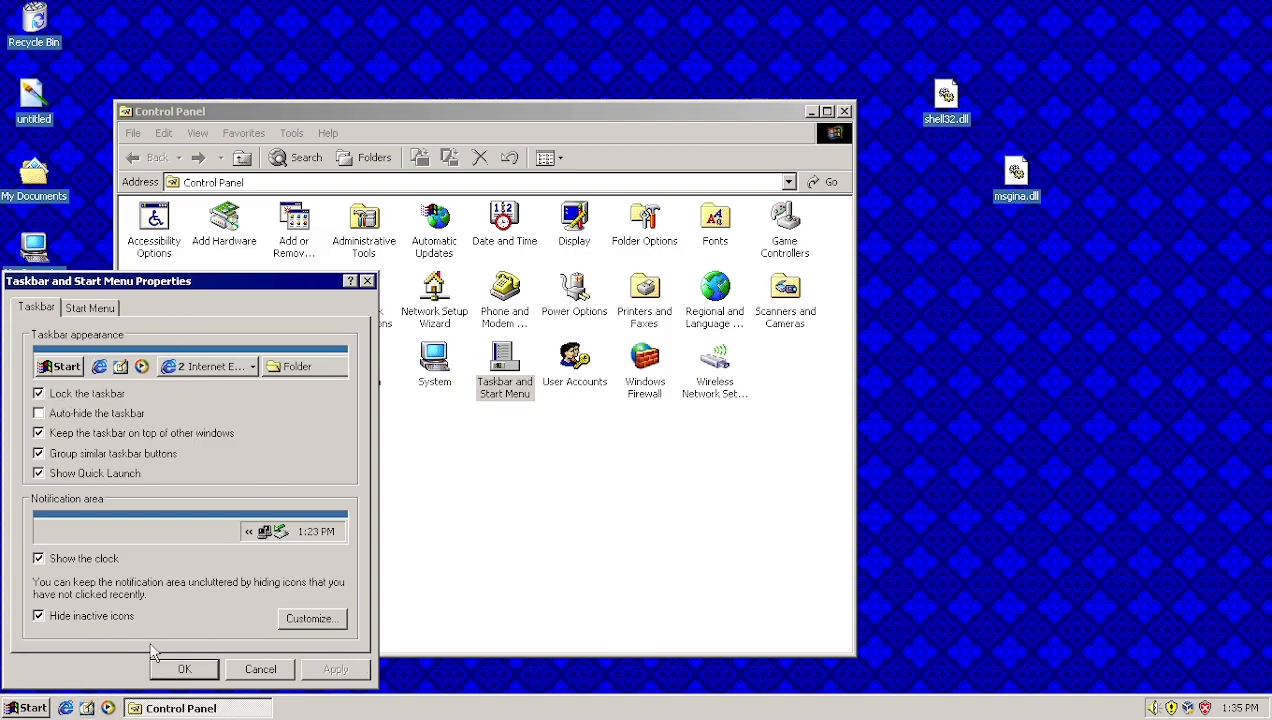
click(74, 394)
click(322, 670)
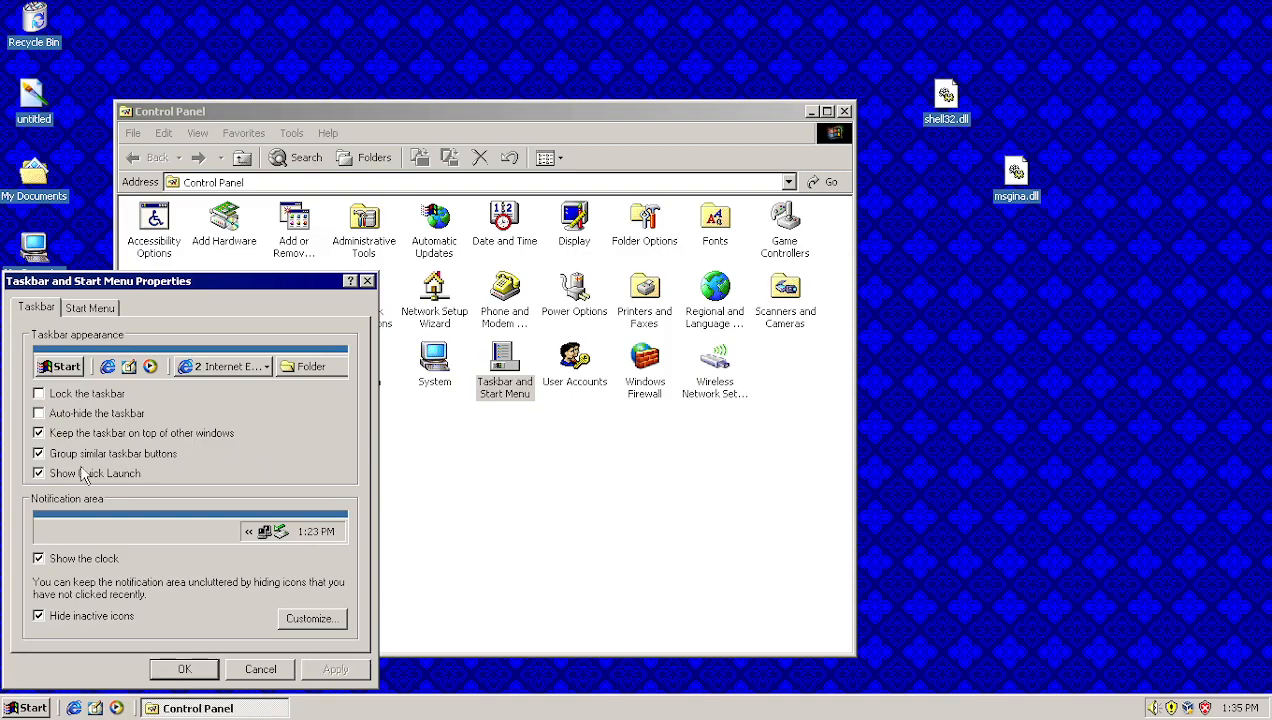
click(160, 670)
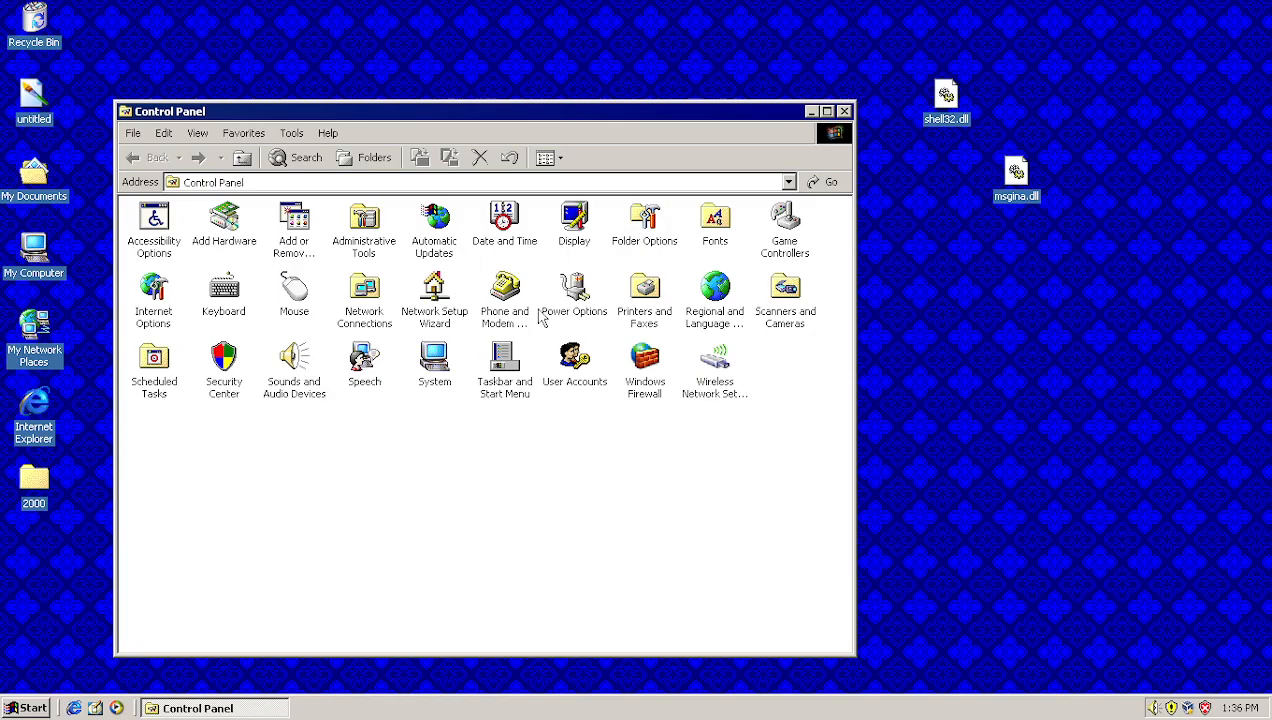
click(844, 111)
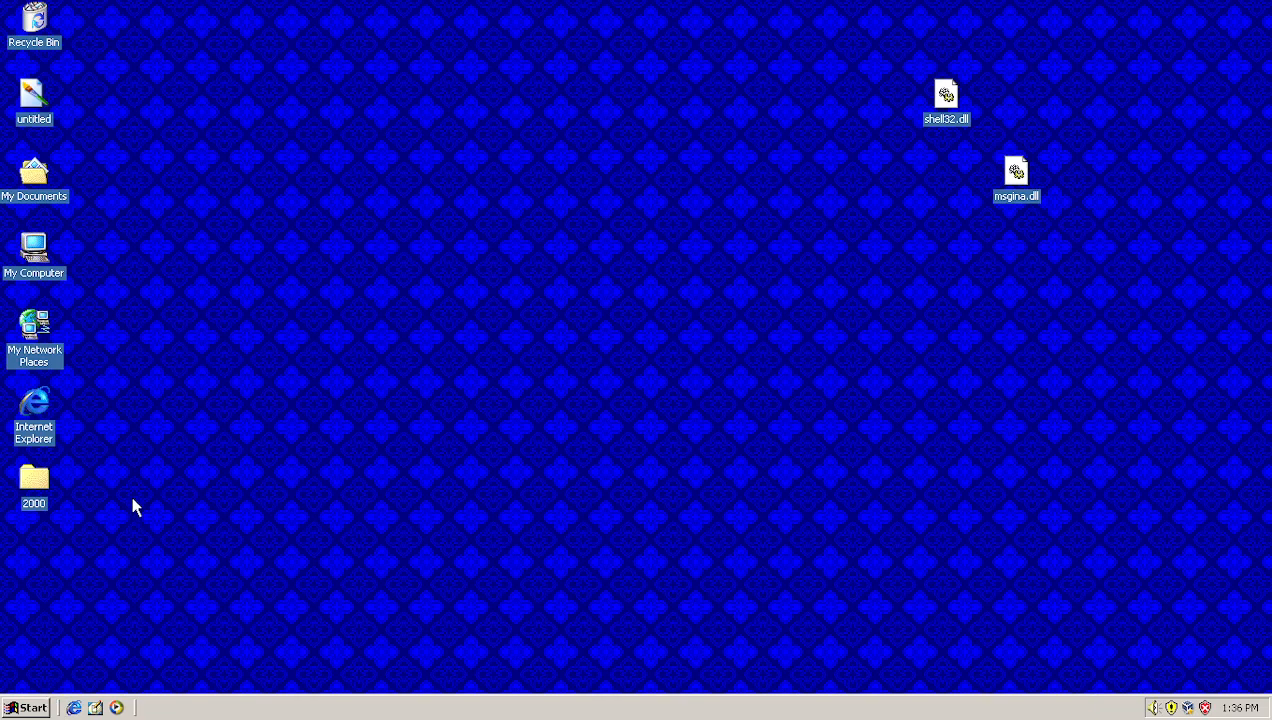
Step: Open Control Panel again and look over its items, including System
click(14, 711)
click(14, 711)
click(33, 704)
click(33, 704)
click(33, 704)
mouse_move(127, 548)
click(284, 547)
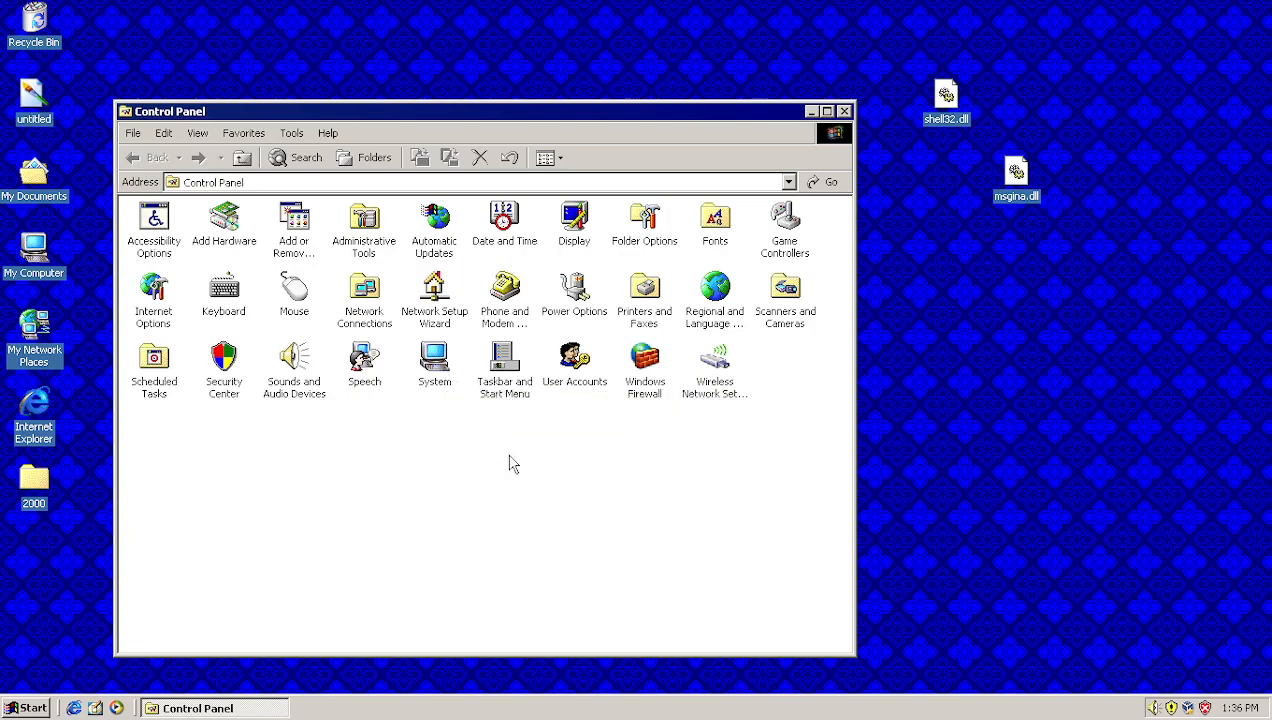
right_click(428, 368)
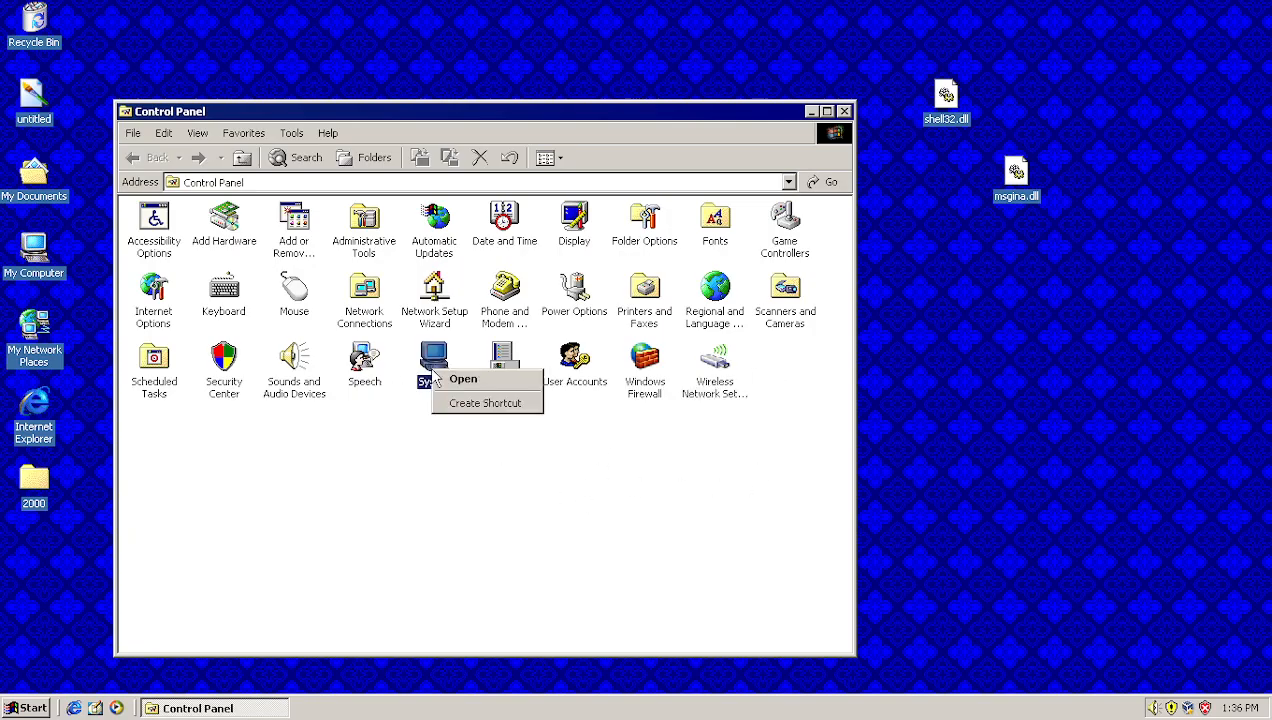
click(478, 463)
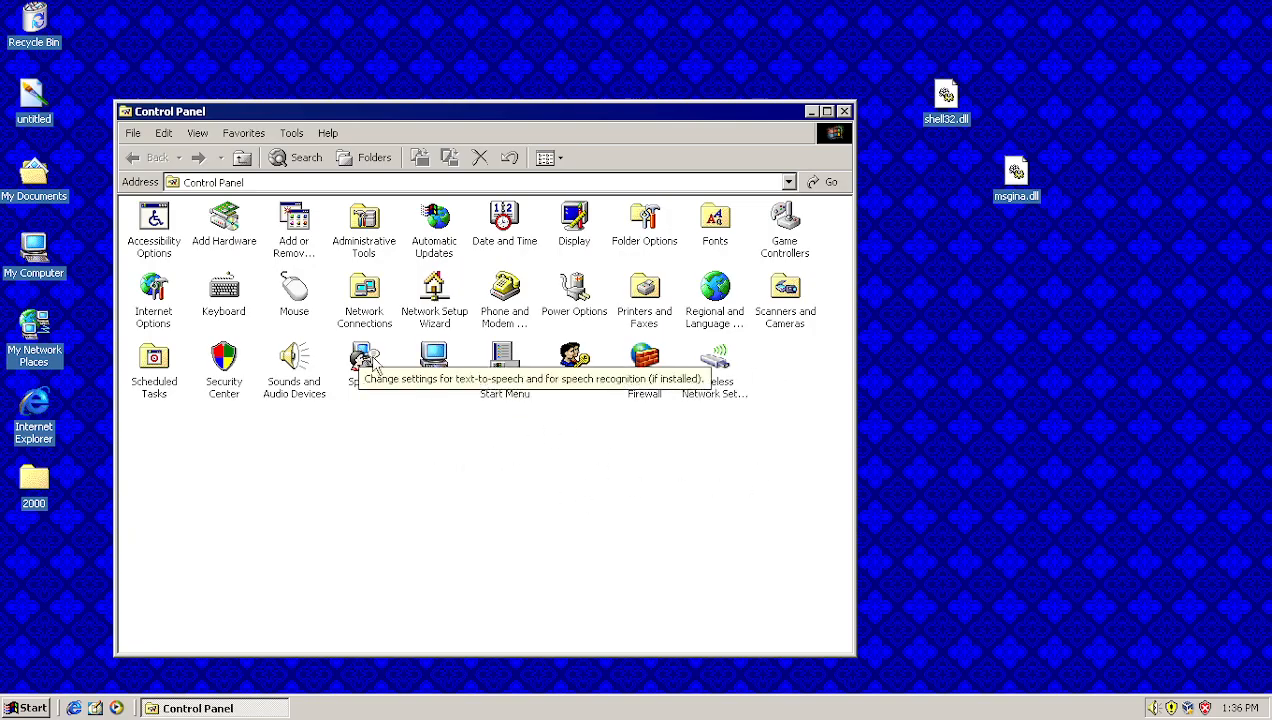
Step: Review both pages of the Taskbar and Start Menu properties once more, and close them along with Control Panel
double_click(491, 392)
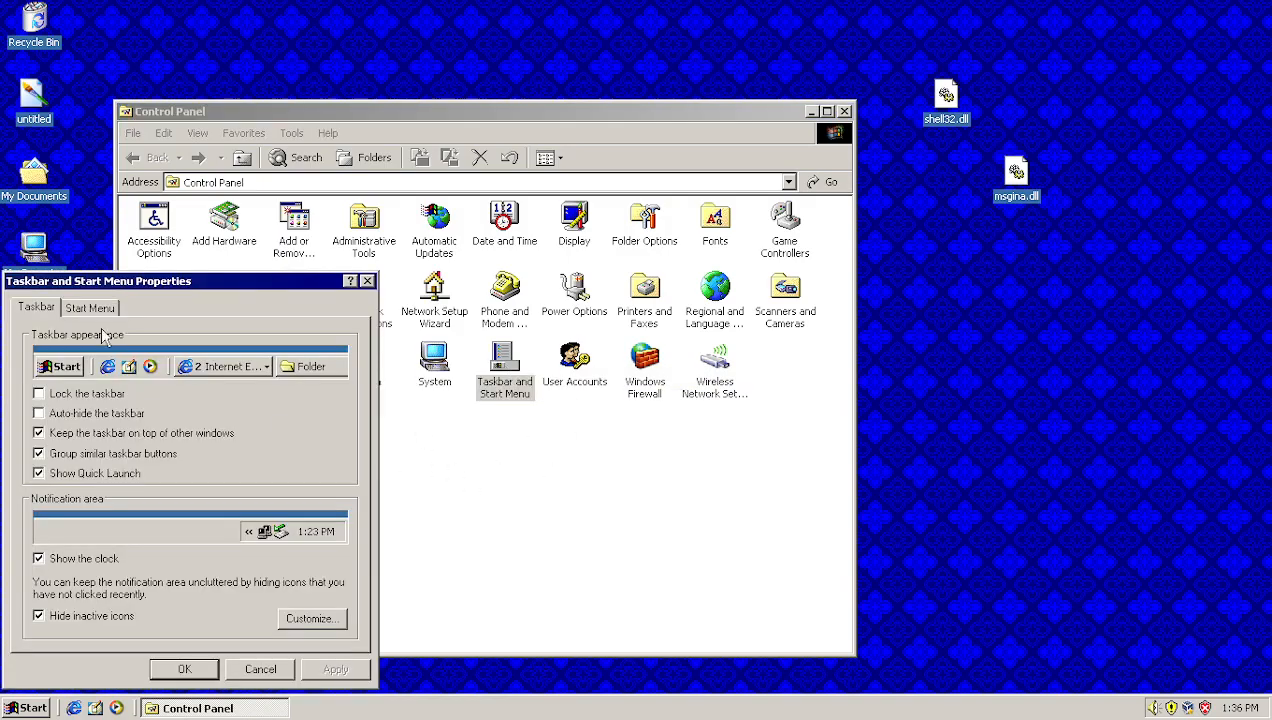
drag(118, 287, 368, 243)
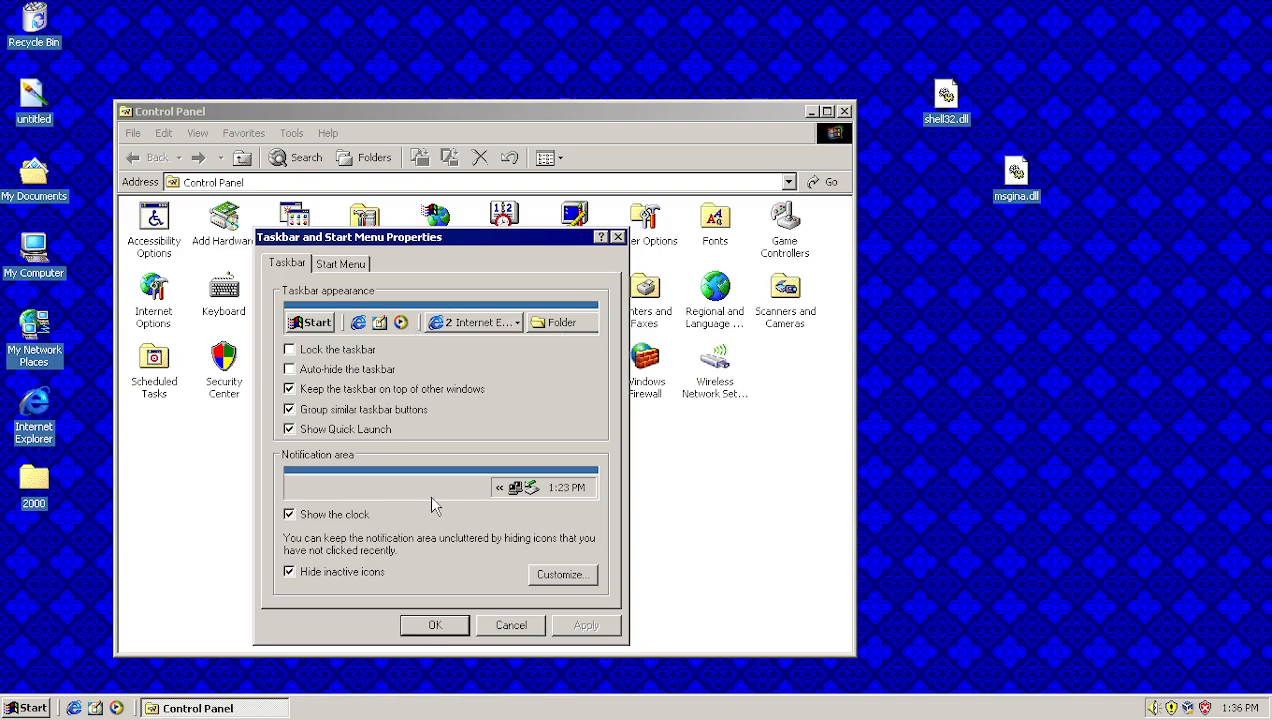
click(341, 264)
click(290, 263)
click(435, 625)
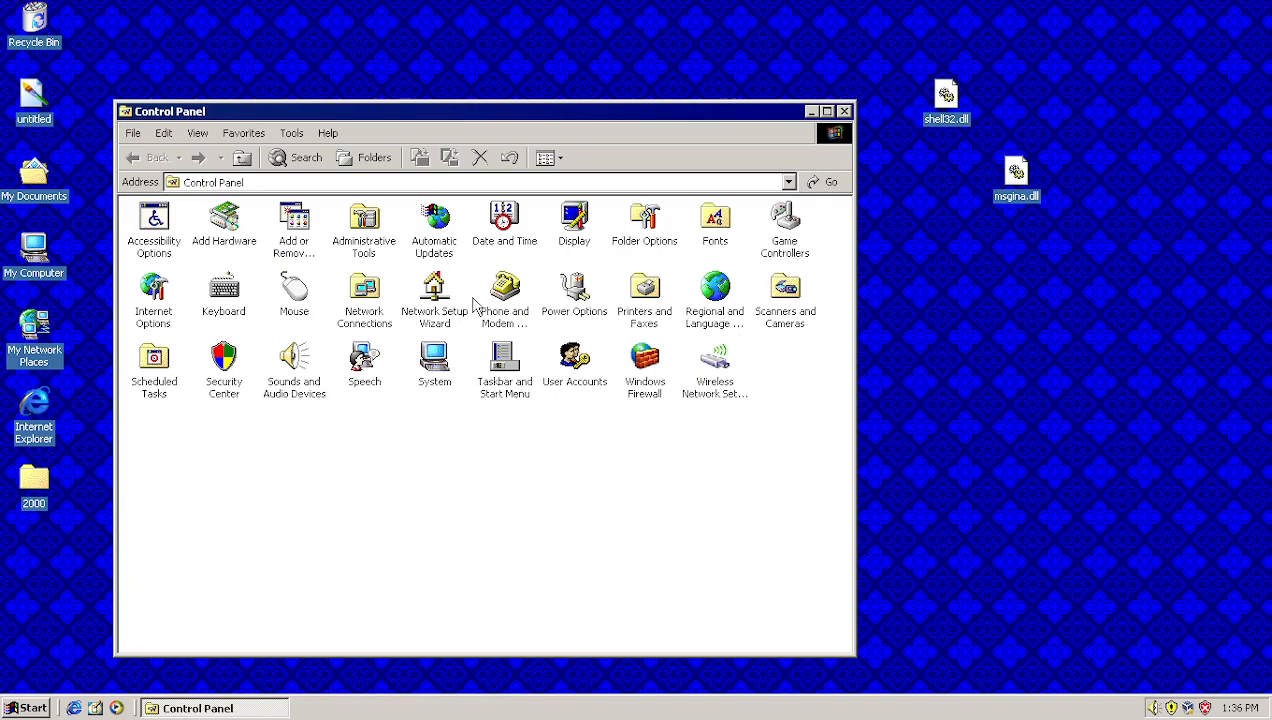
click(844, 112)
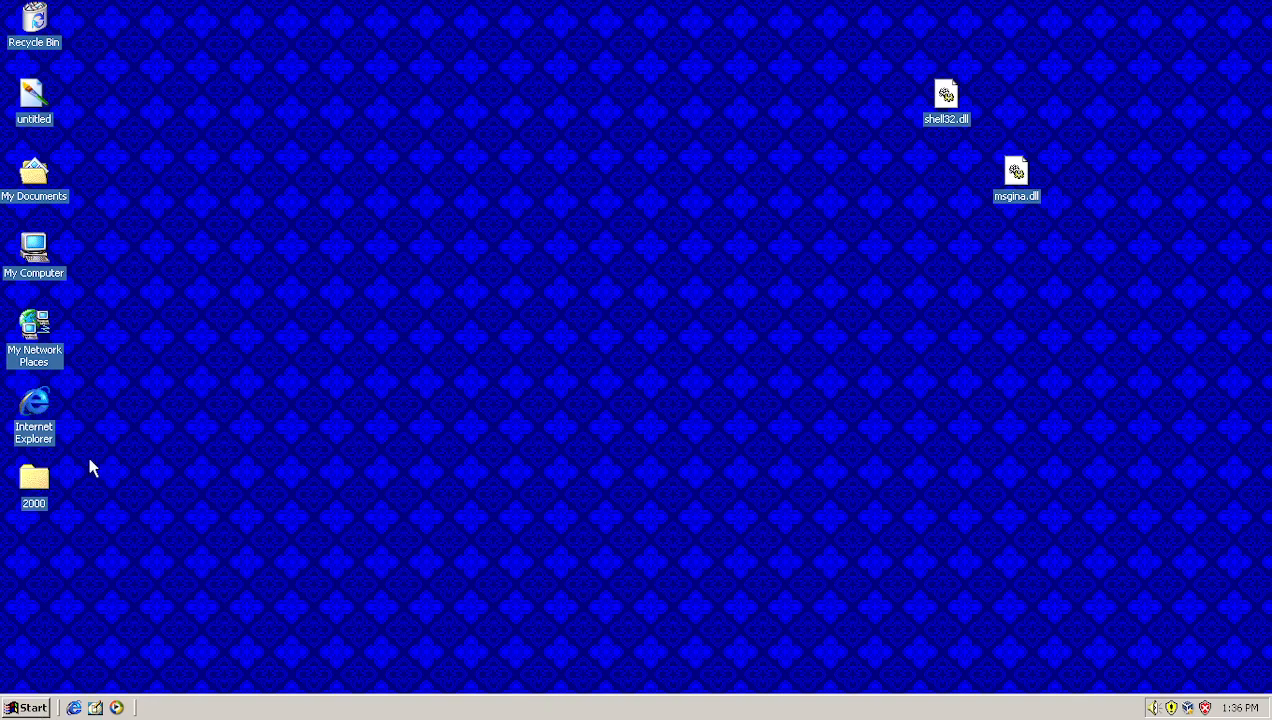
Step: View the contents of Local Disk (C:) through My Computer and close the window
click(40, 252)
double_click(57, 270)
double_click(270, 362)
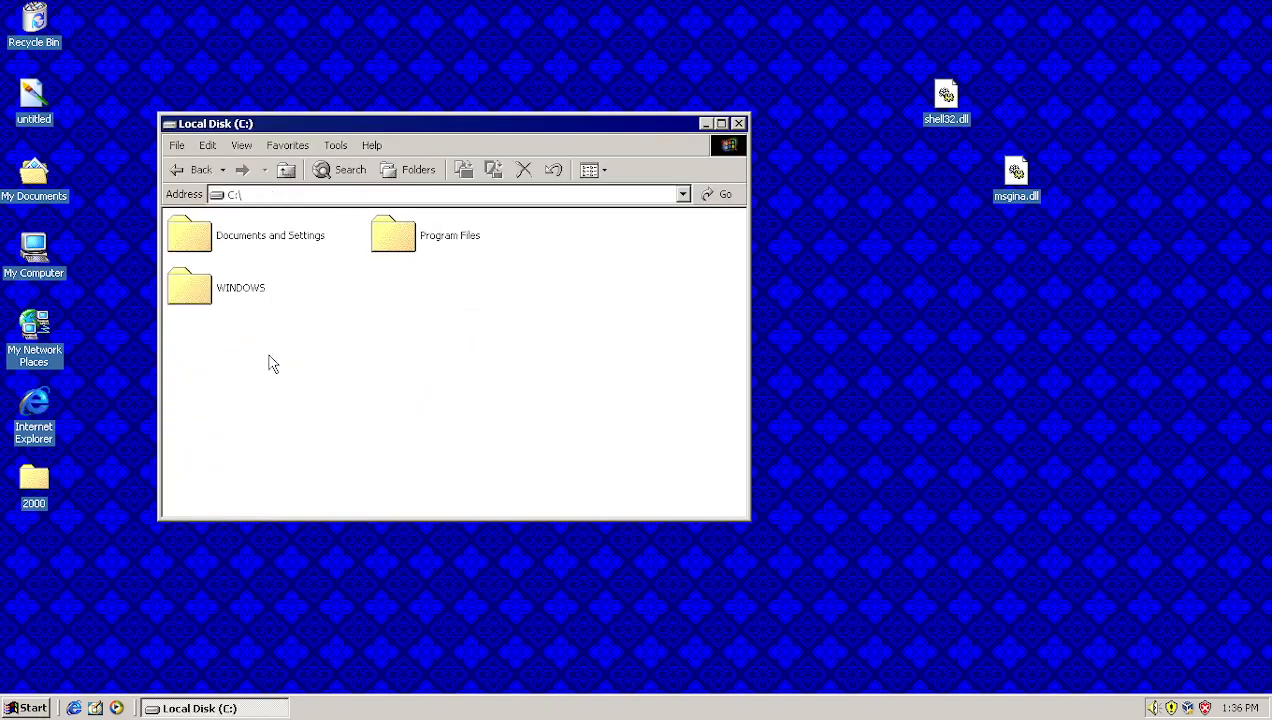
click(739, 123)
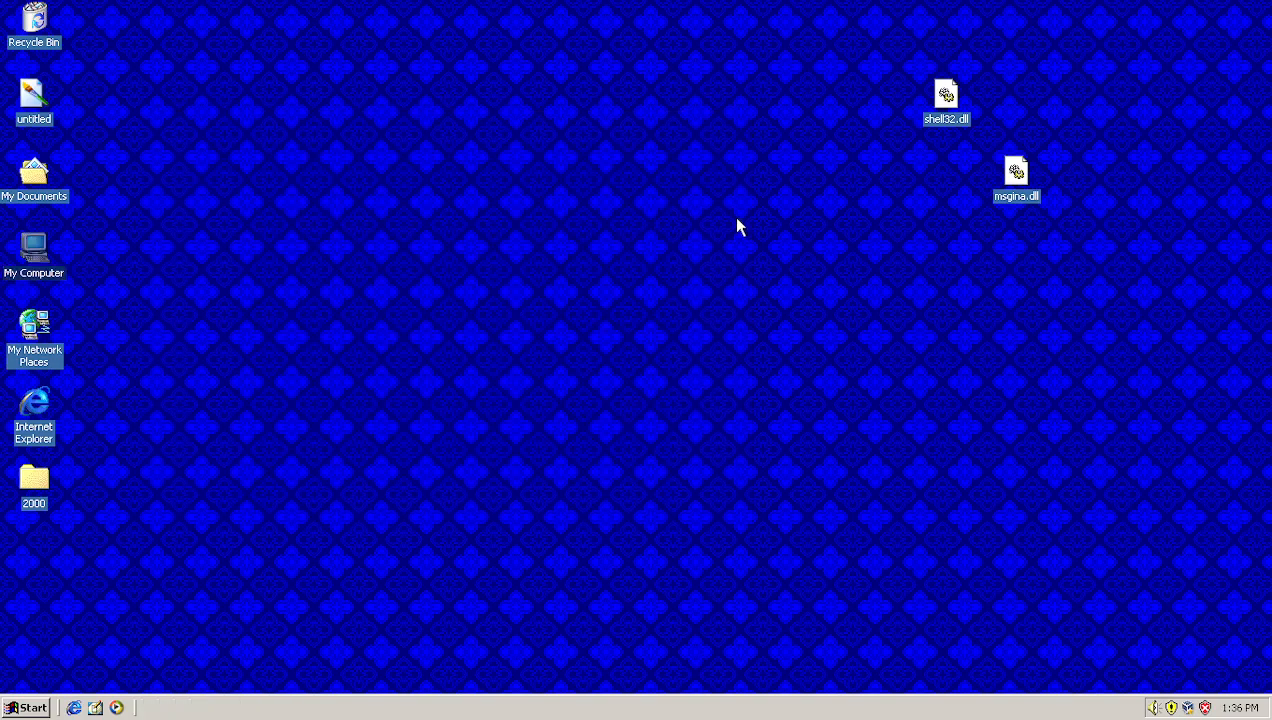
Step: Run winver and move the About Windows dialog aside to clear space on the desktop
key(super+r)
text(wi)
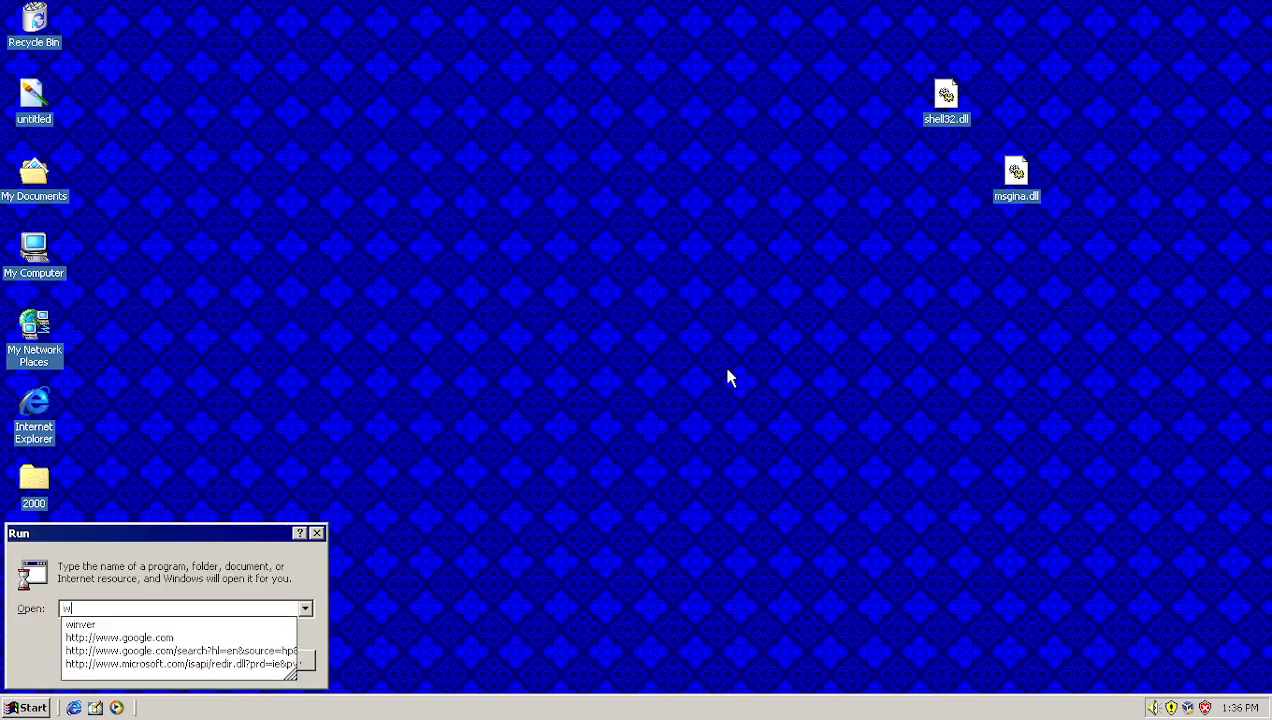
text(nver)
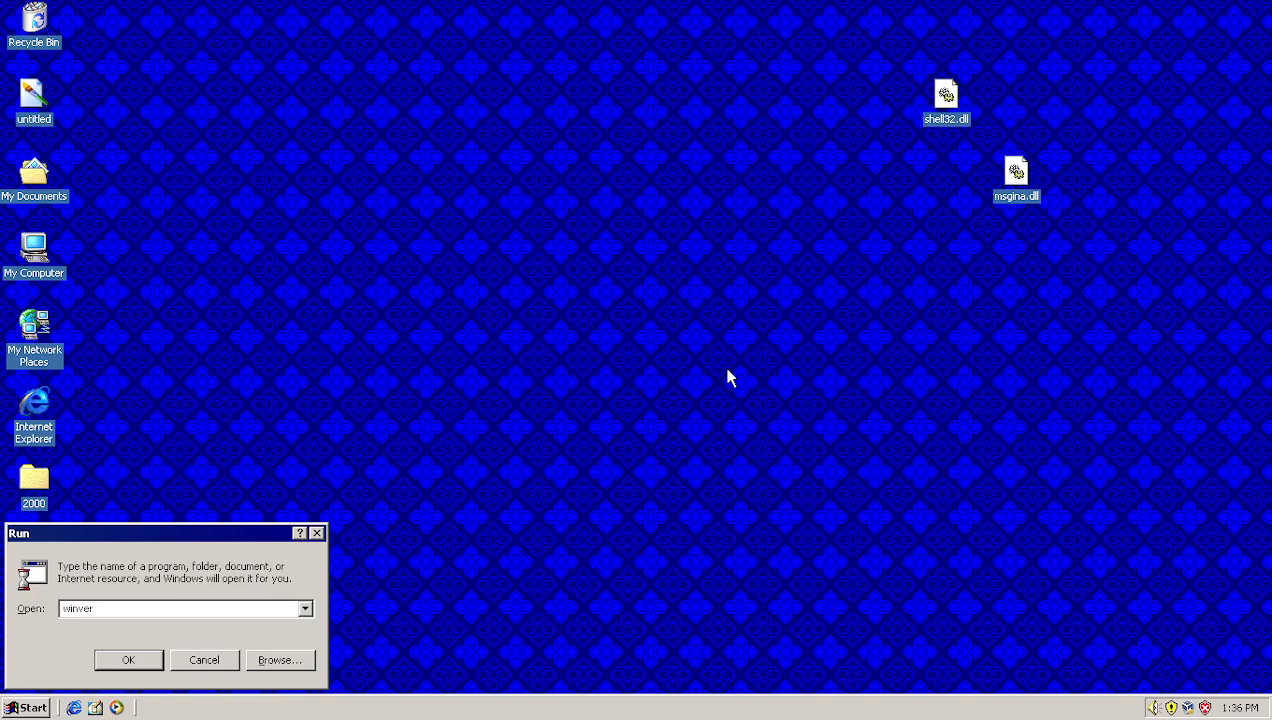
key(Return)
drag(243, 42, 896, 205)
Step: Open My Computer's system properties and arrange them beside About Windows to compare the version information
right_click(32, 246)
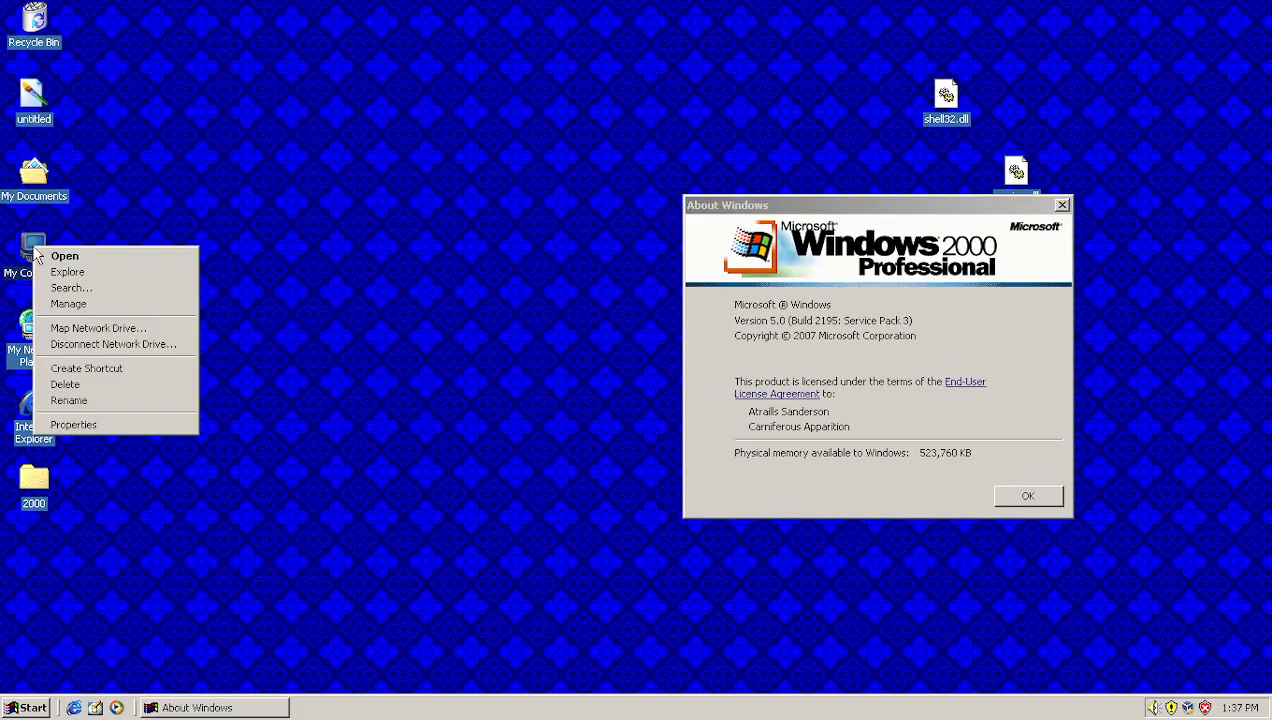
click(96, 420)
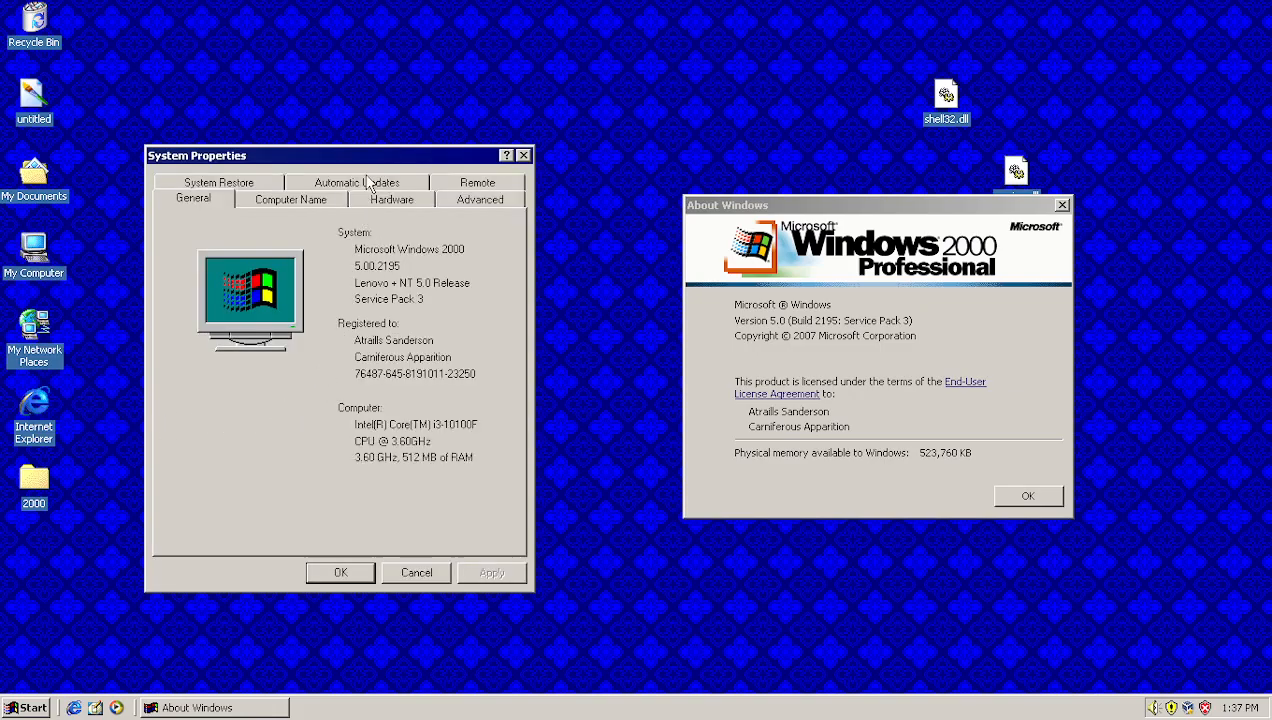
drag(385, 160, 395, 88)
click(906, 250)
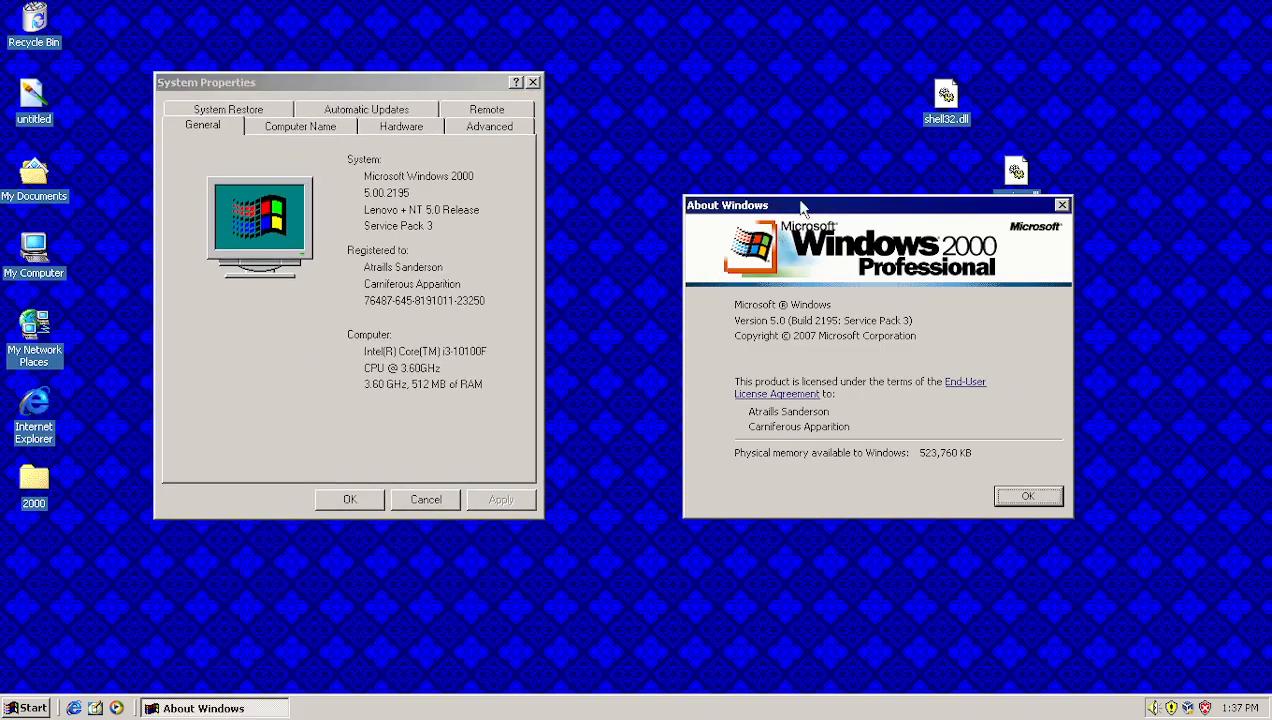
click(374, 313)
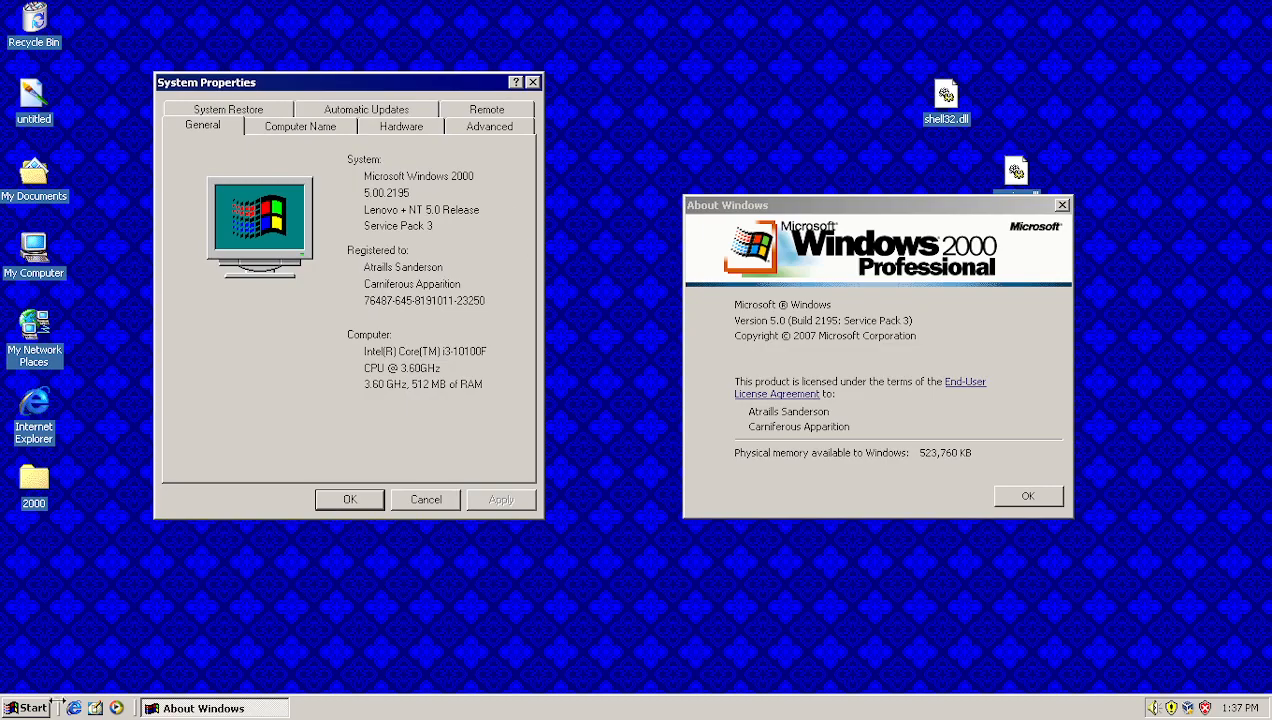
Step: Restart Windows from the Shut Down Windows dialog and wait for the desktop to load again
click(8, 708)
click(85, 677)
click(580, 296)
click(568, 337)
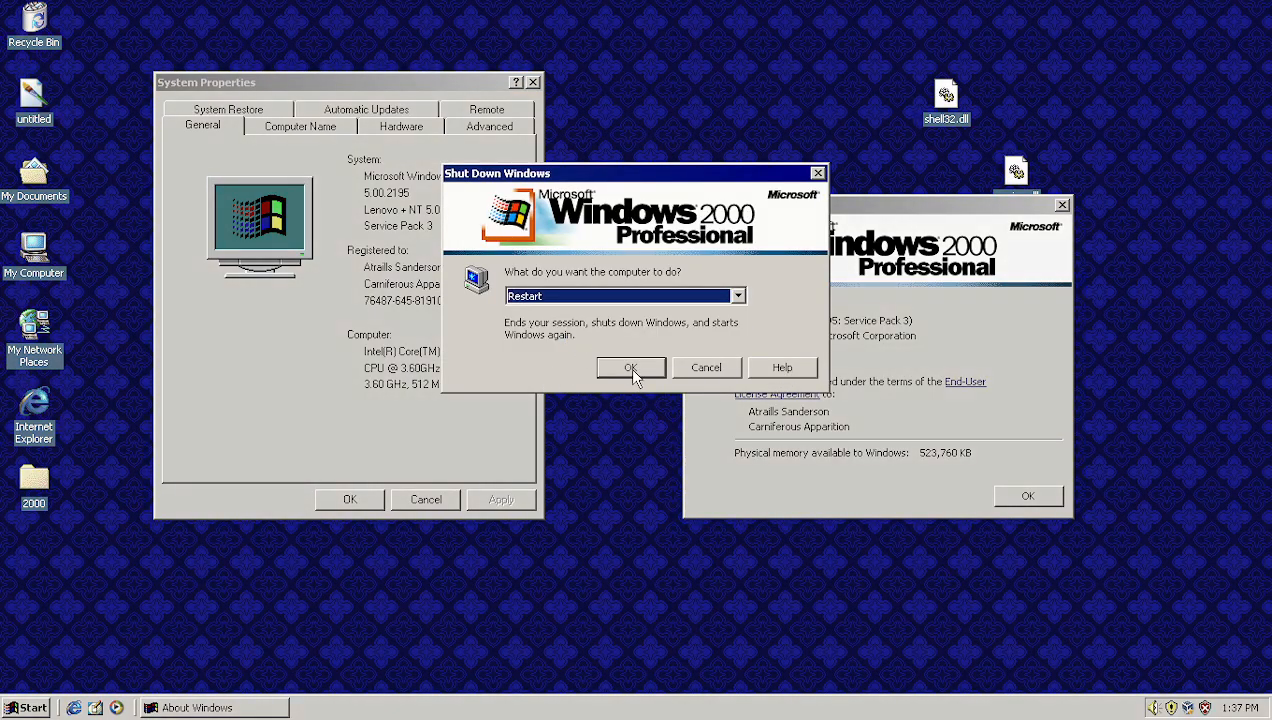
click(629, 368)
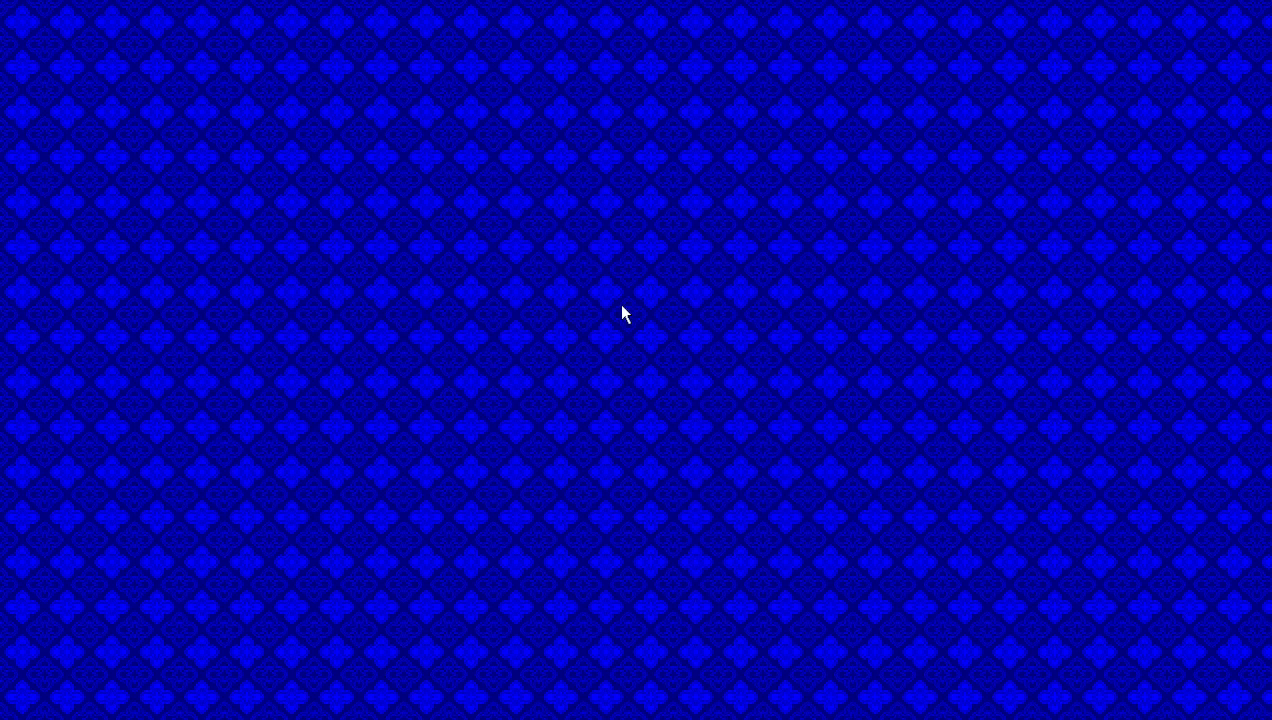
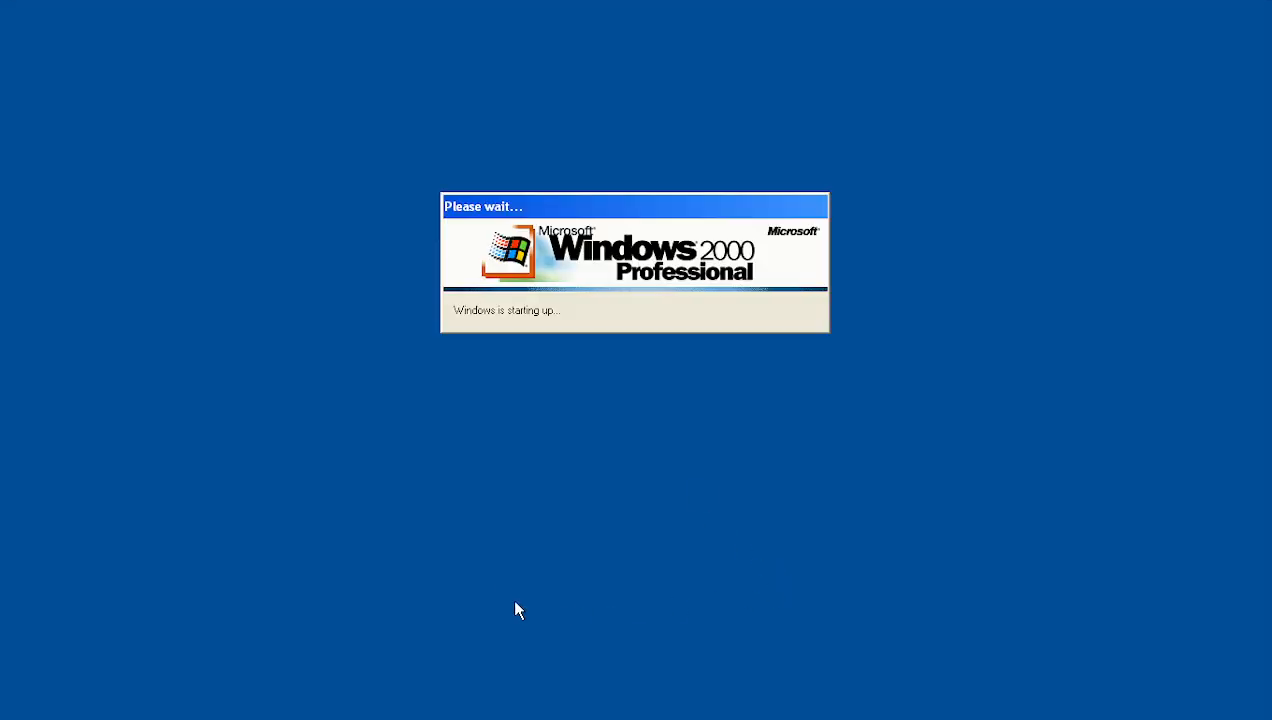
click(648, 346)
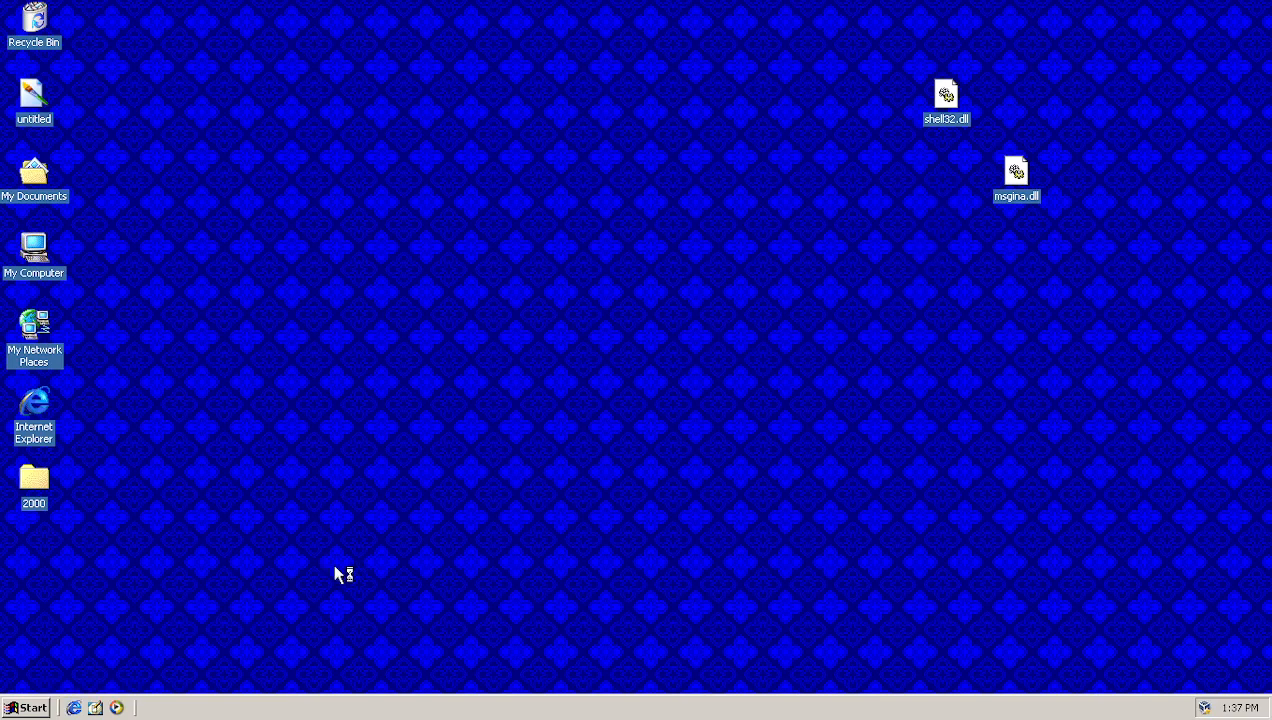
Step: Open Local Disk (C:) from My Computer to check its contents, and close the window
double_click(40, 245)
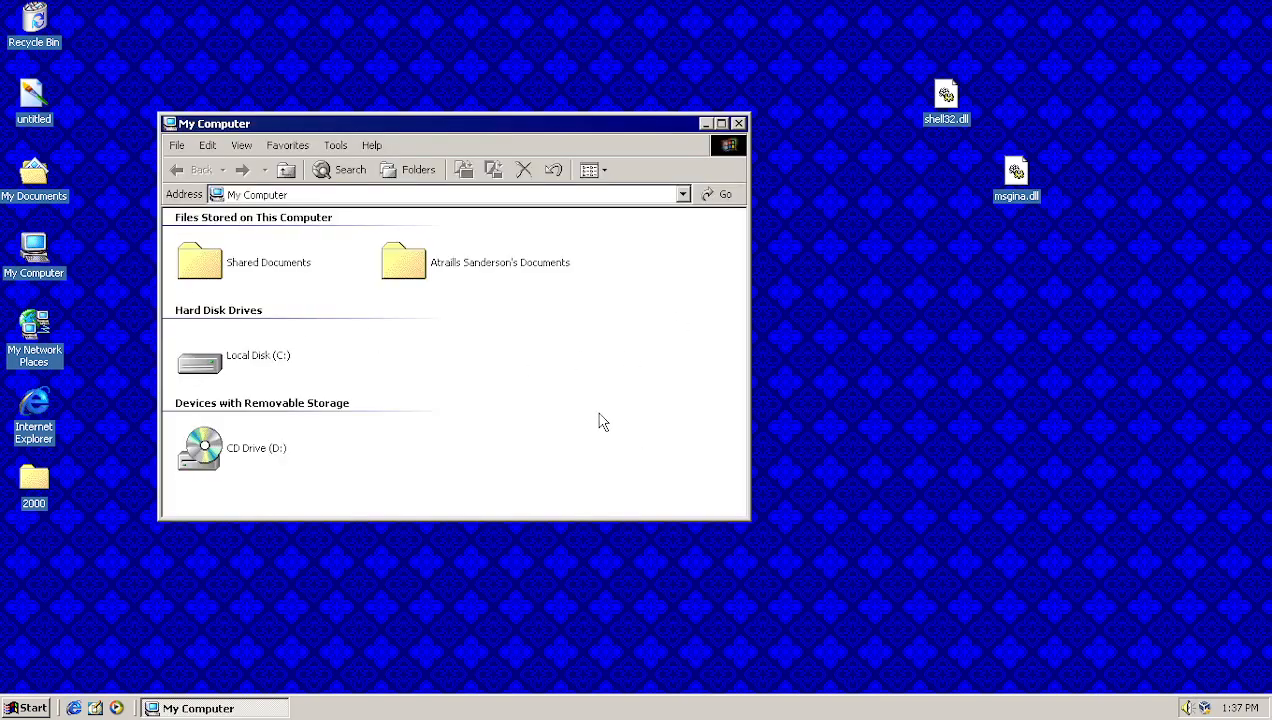
double_click(266, 366)
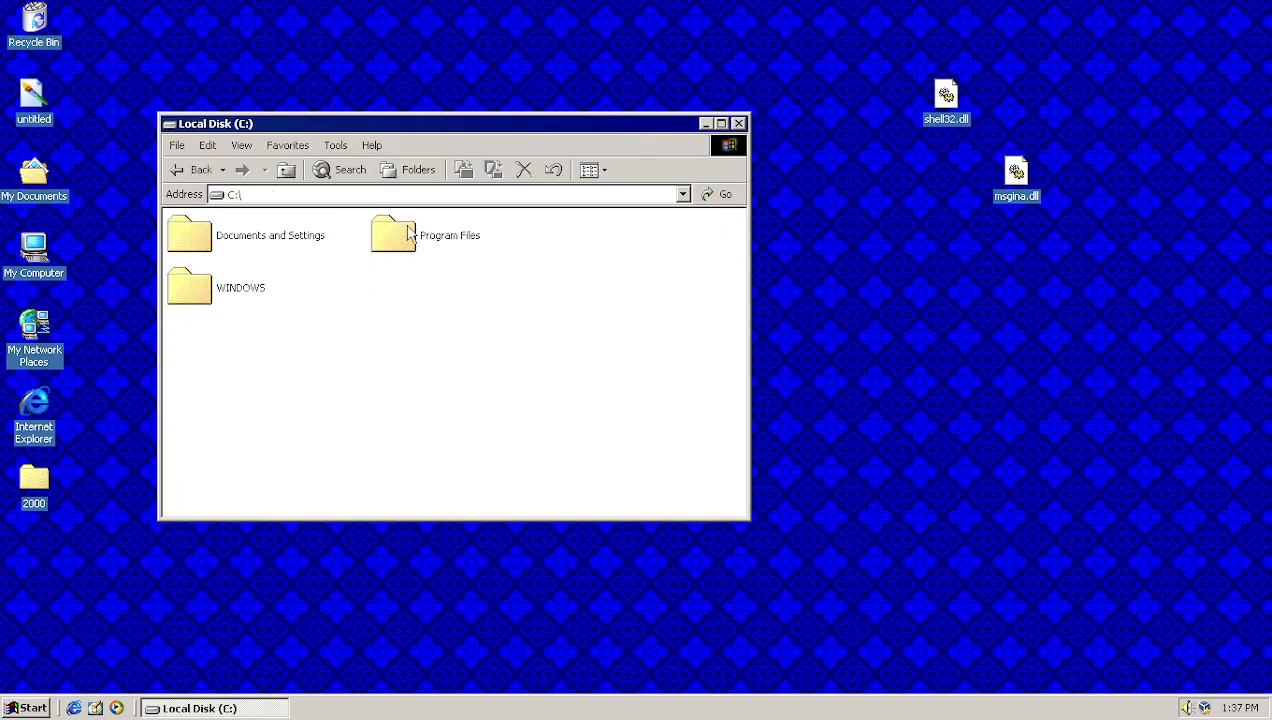
click(738, 123)
Step: Open the Advanced Appearance settings from the desktop's Display Properties
right_click(467, 309)
click(505, 423)
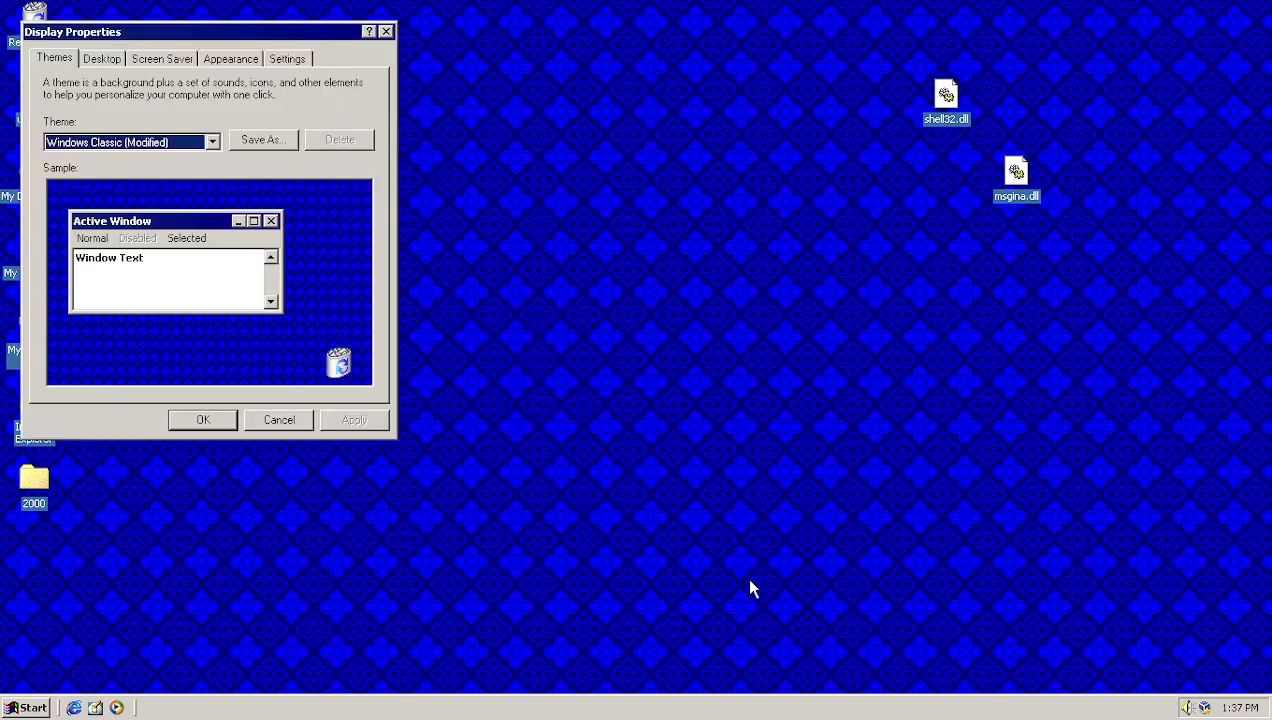
click(229, 59)
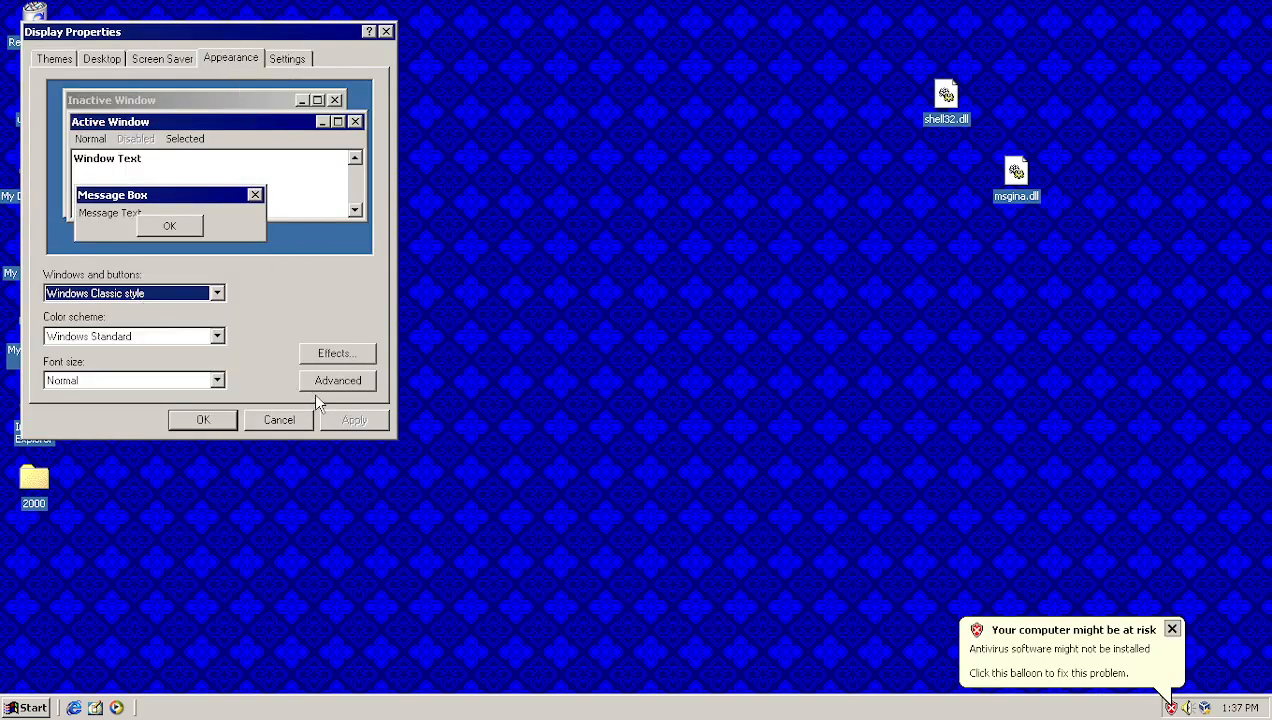
click(338, 381)
Step: Set Color 1 of the 3D Objects item to a custom, fully saturated violet-blue
click(566, 442)
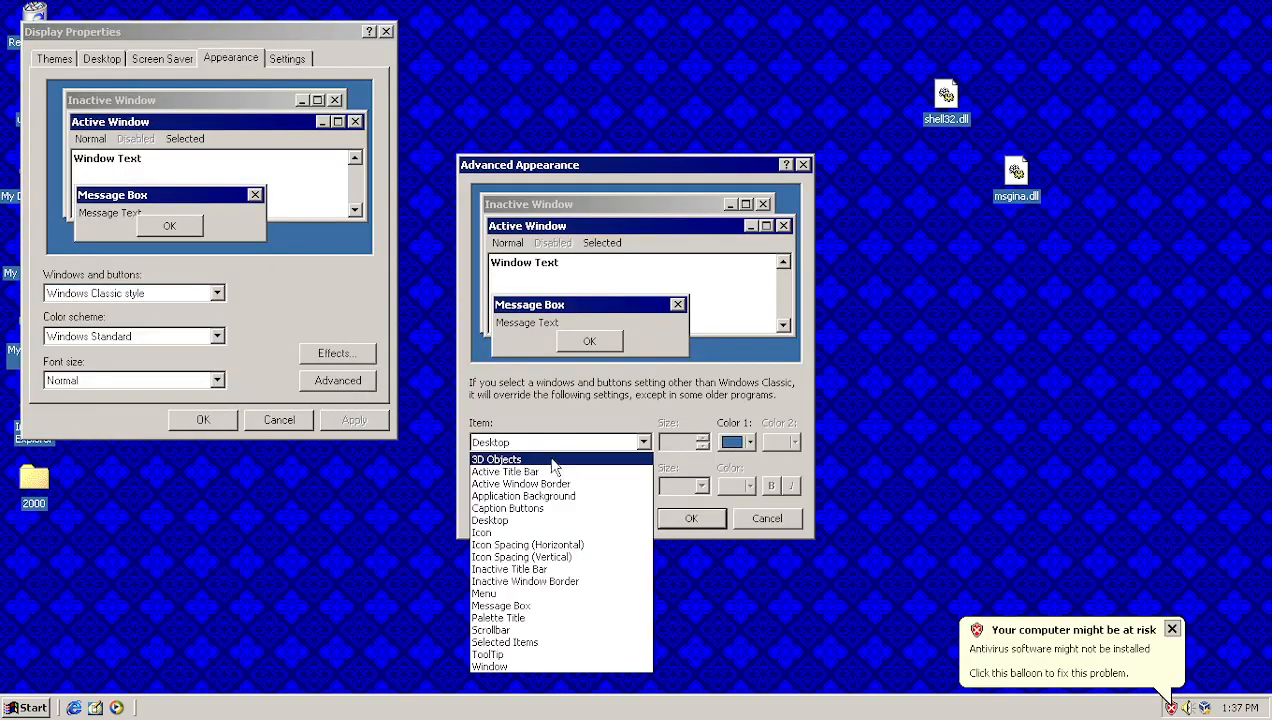
click(551, 455)
click(735, 452)
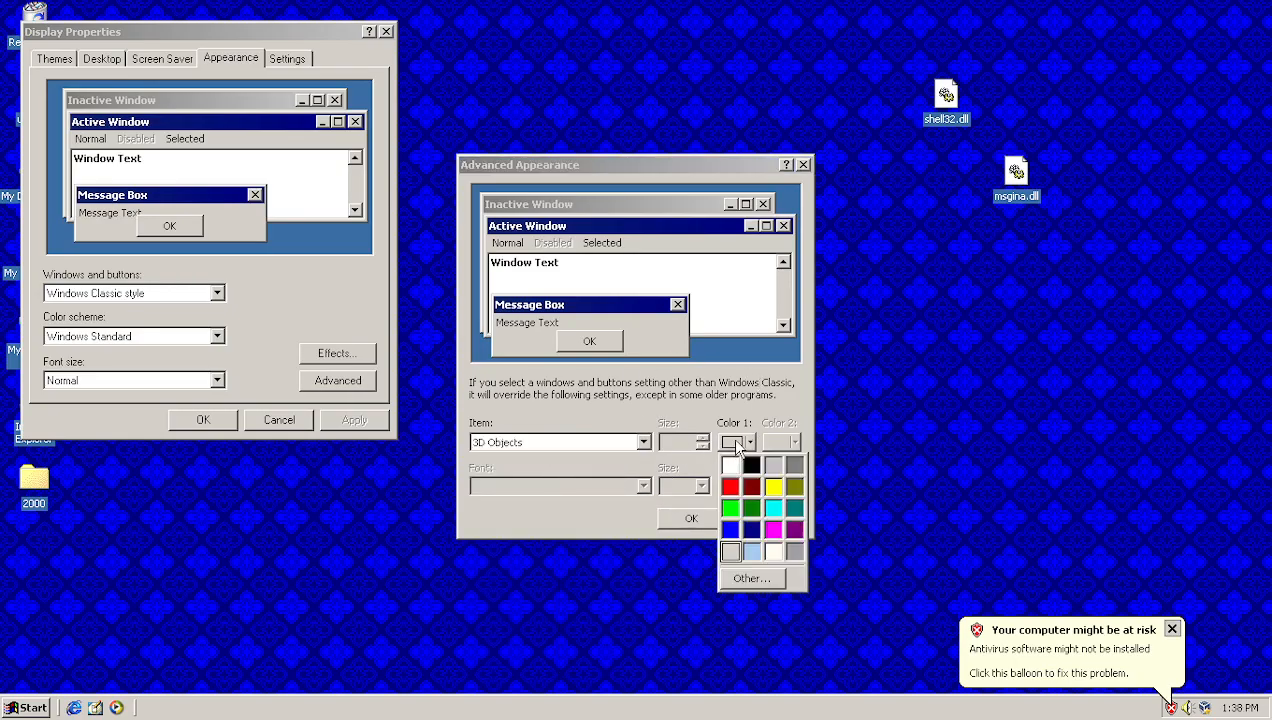
click(755, 580)
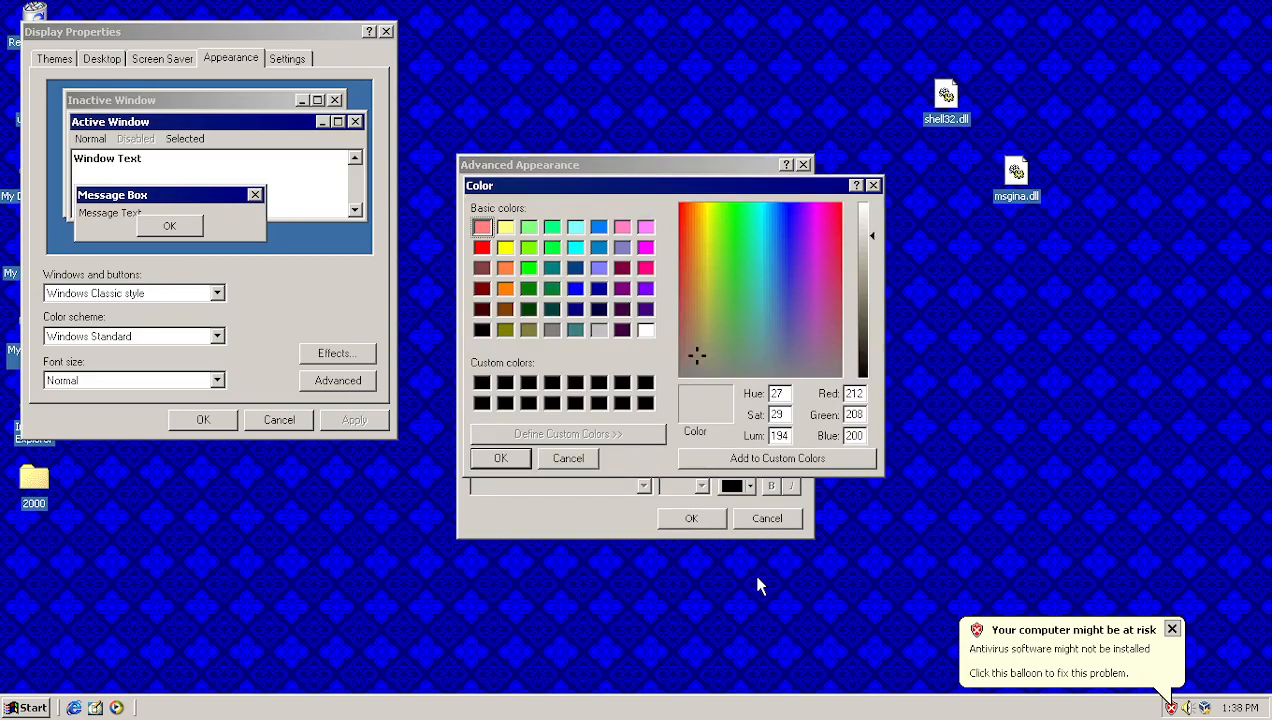
click(797, 204)
drag(872, 240, 875, 302)
click(518, 457)
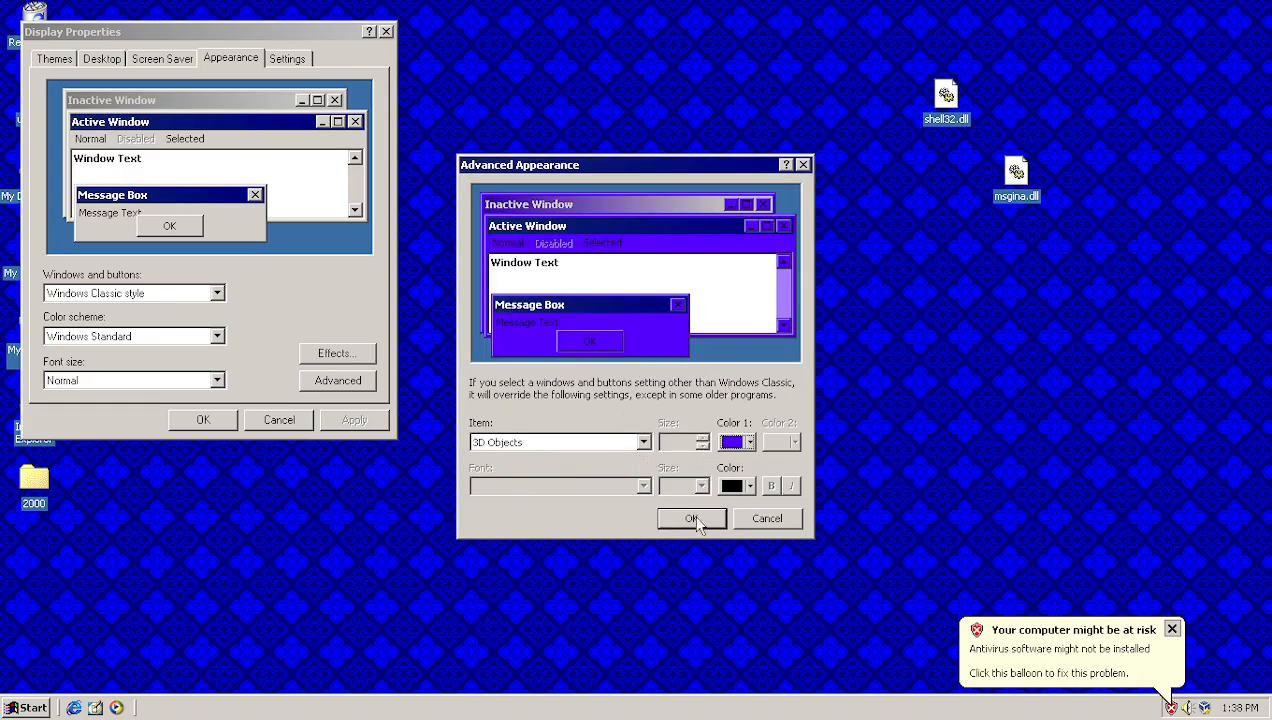
click(536, 444)
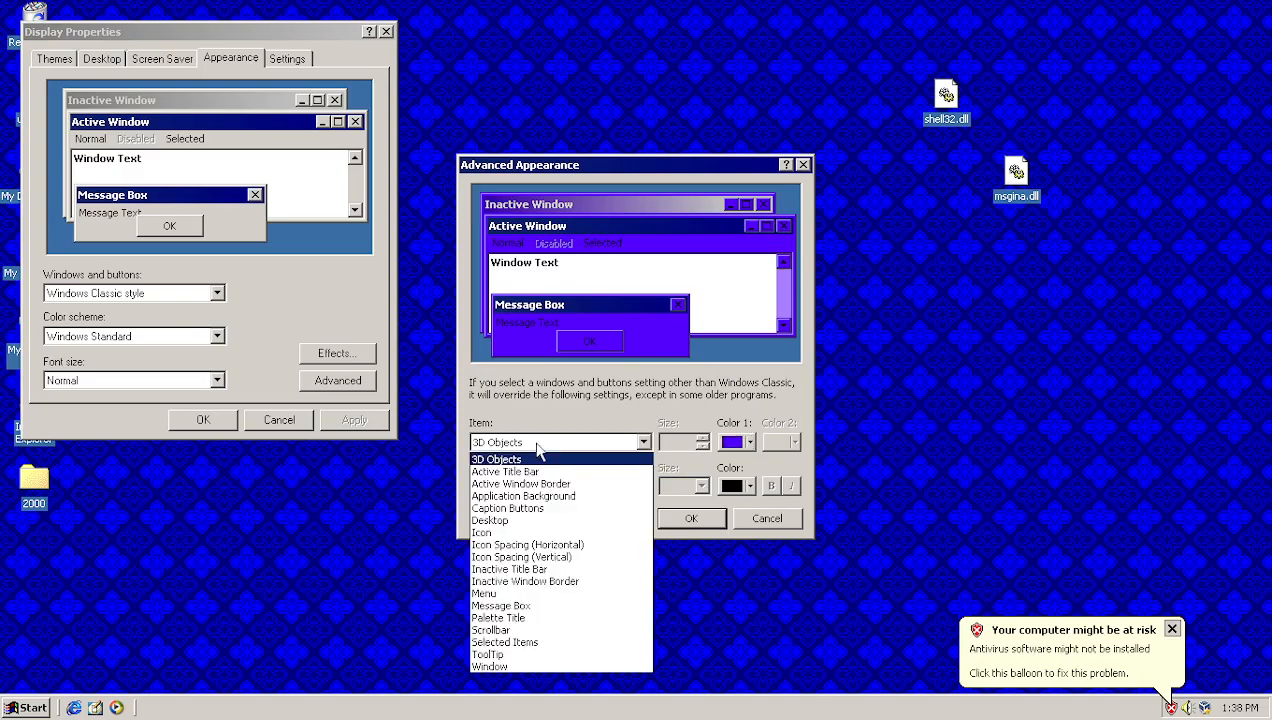
click(540, 455)
click(600, 442)
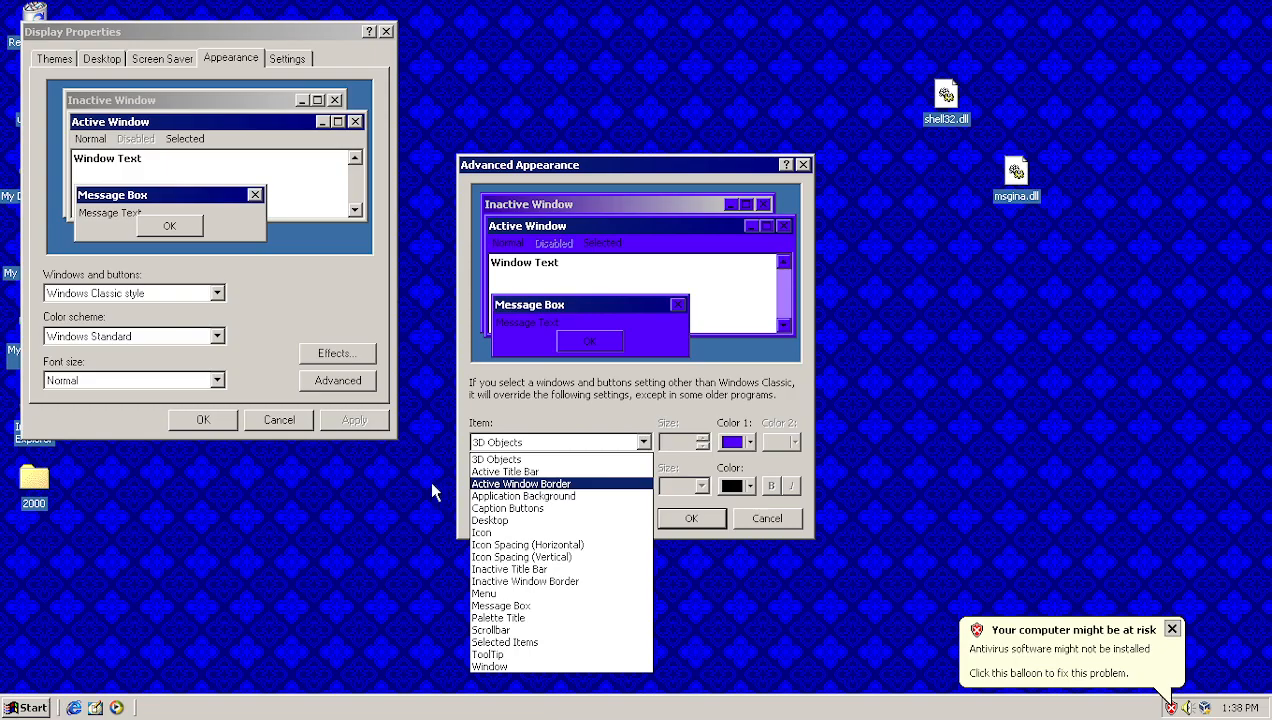
click(598, 442)
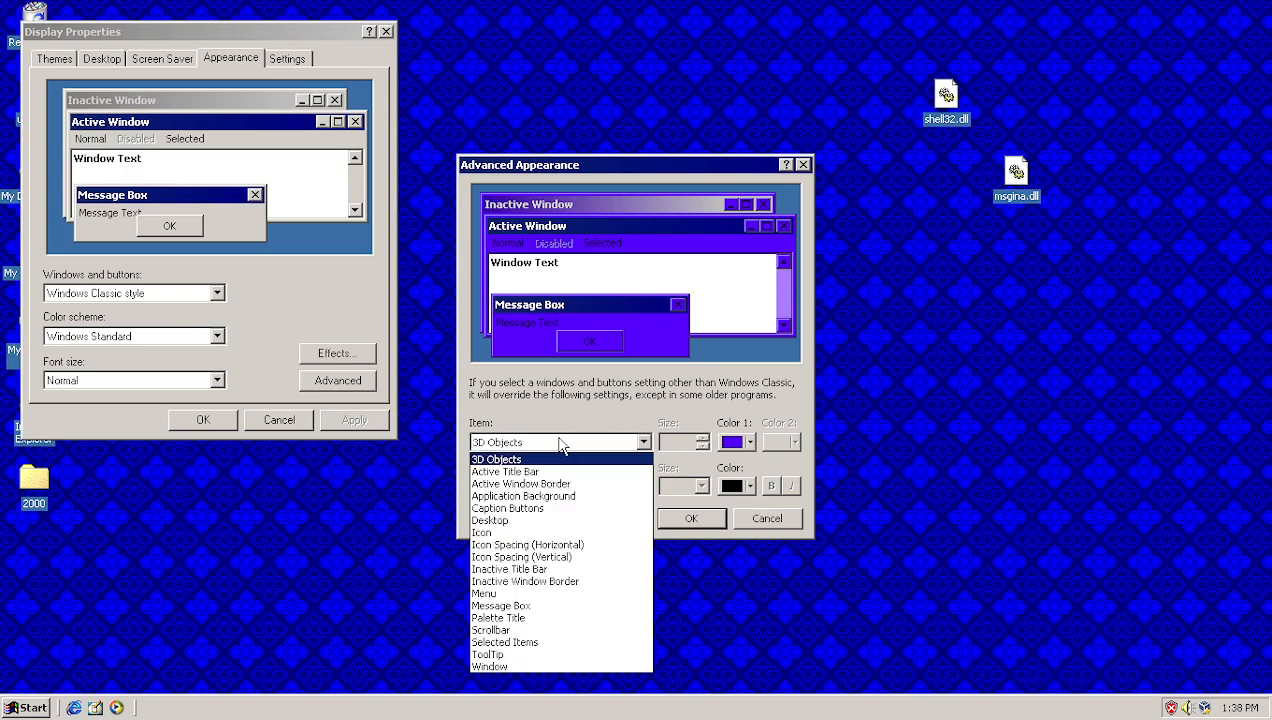
click(560, 445)
Step: Accept the advanced appearance changes, apply the new color scheme to Windows, and close Display Properties
click(688, 516)
click(343, 424)
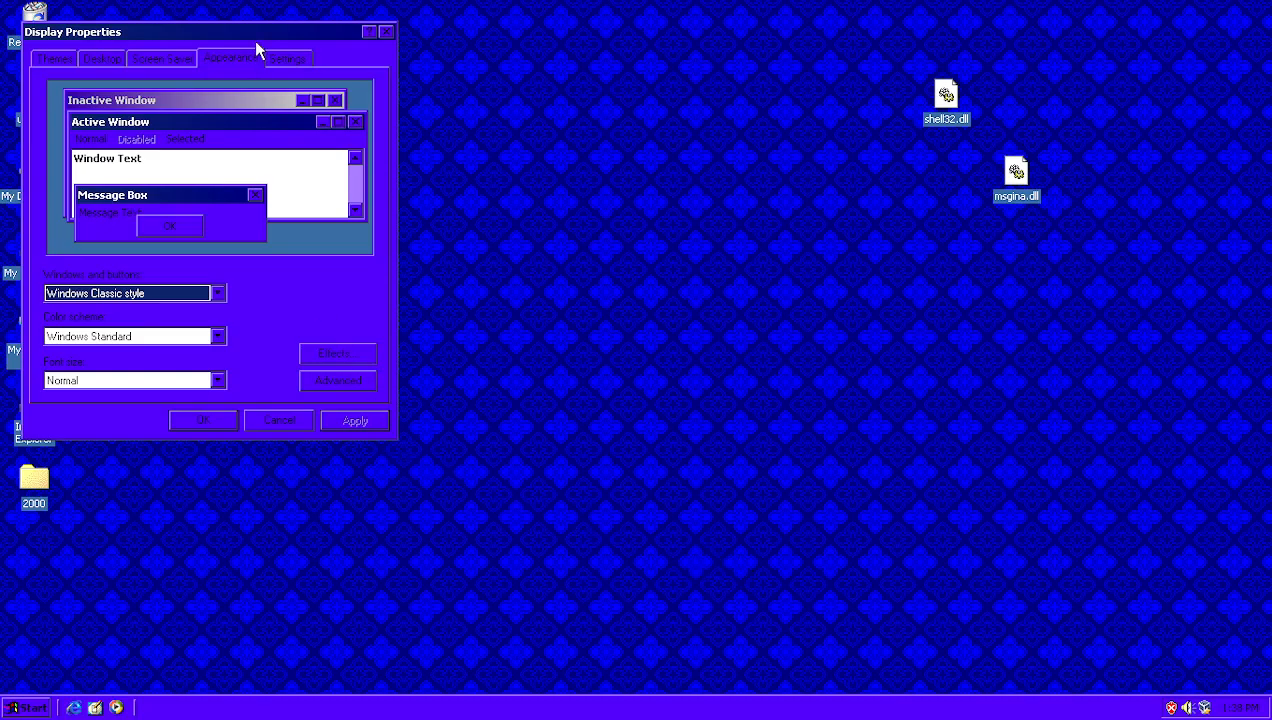
drag(266, 42, 745, 252)
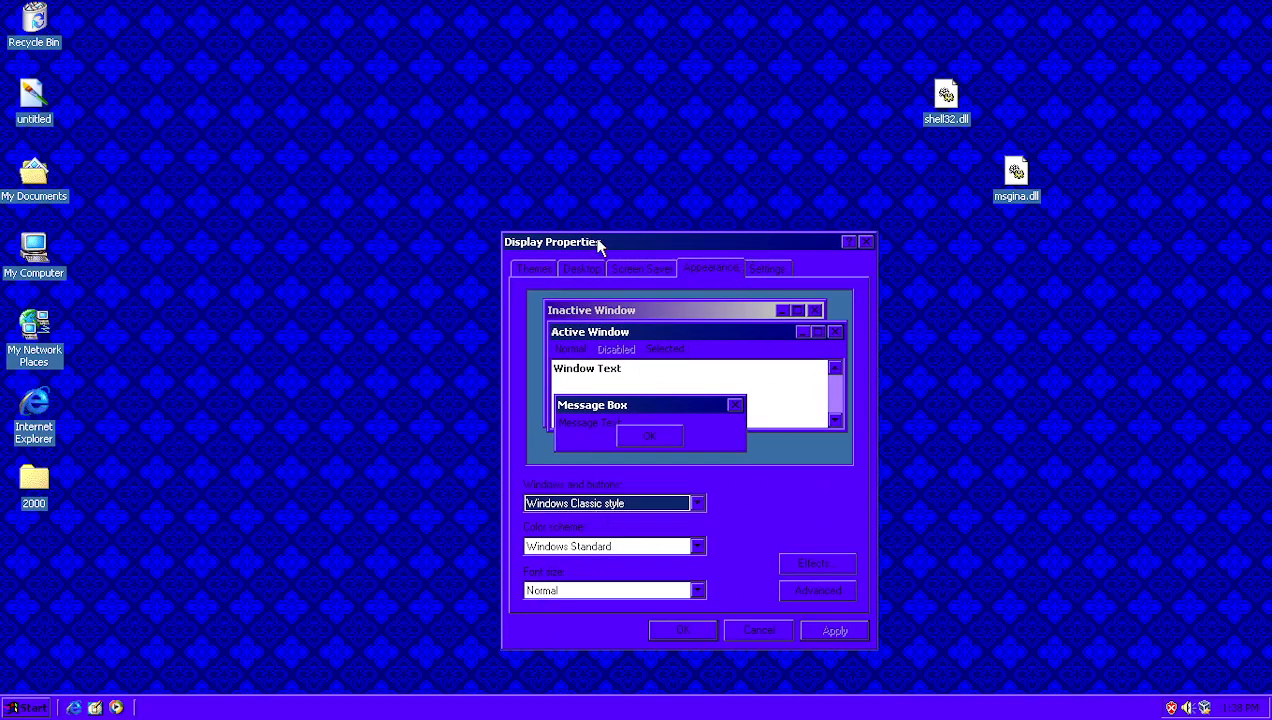
click(675, 632)
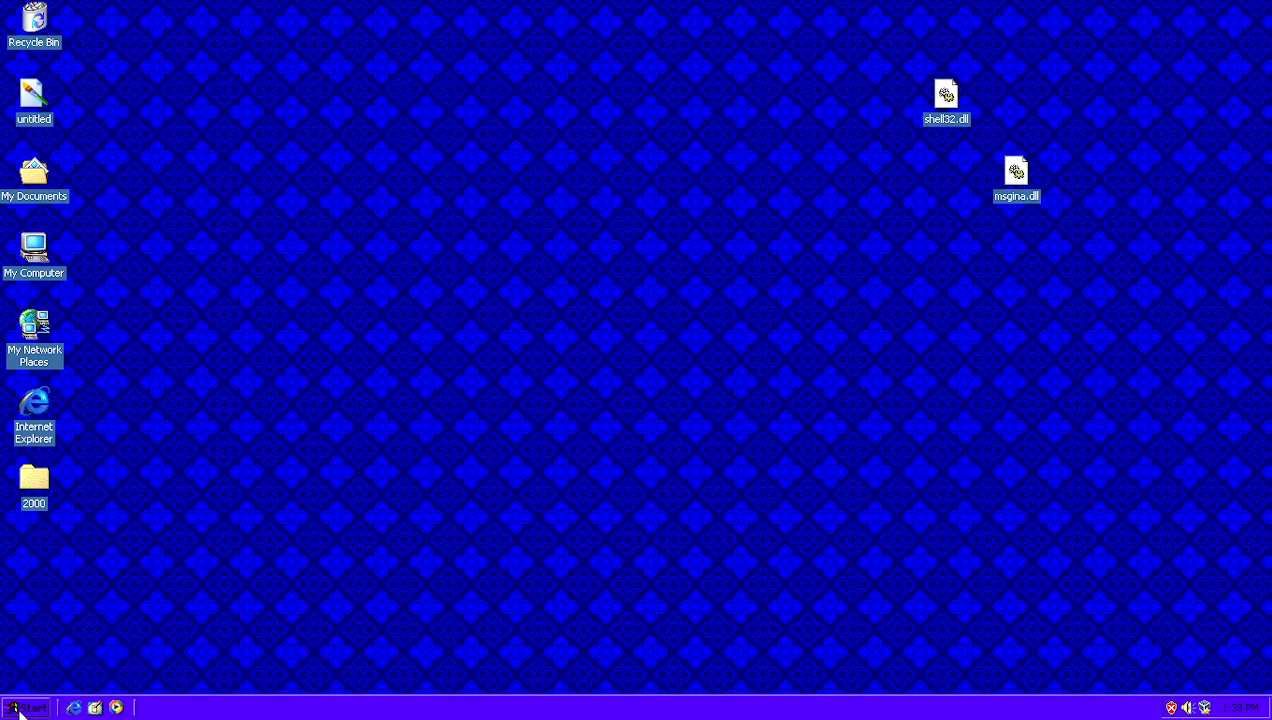
Step: View the recolored Start menu with its Programs and Accessories submenus, and close it
click(14, 710)
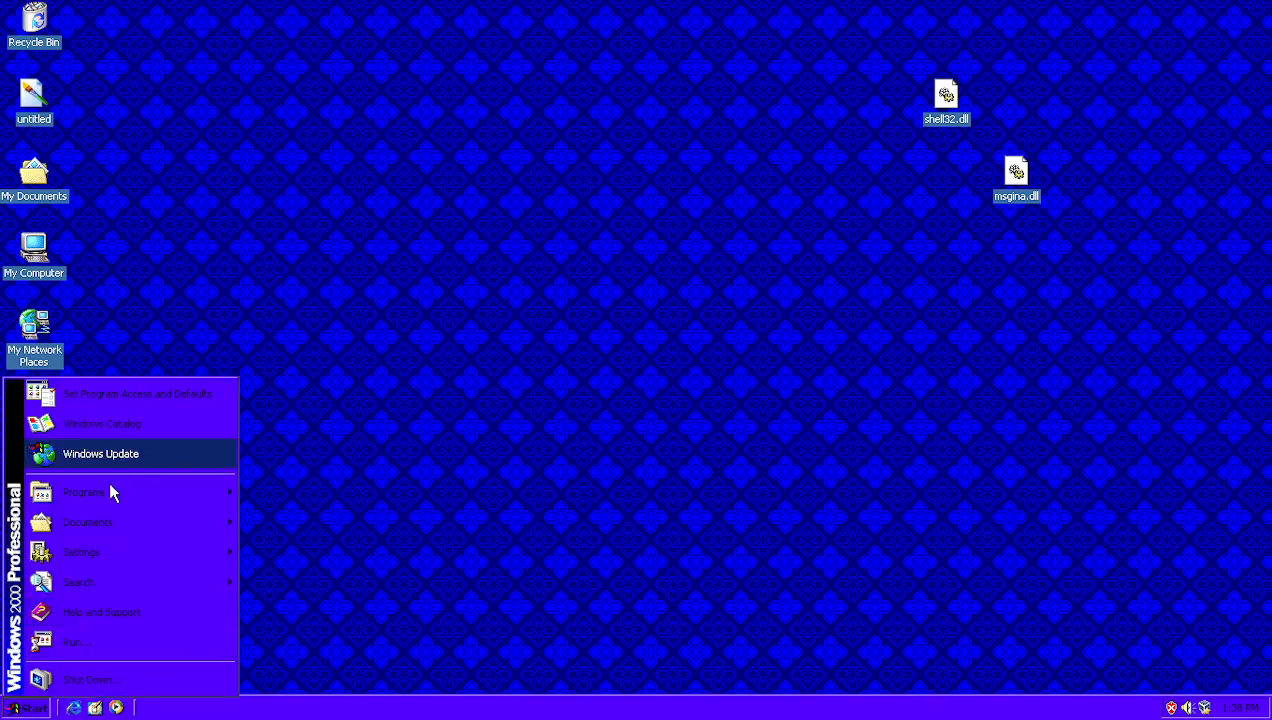
mouse_move(116, 491)
mouse_move(298, 494)
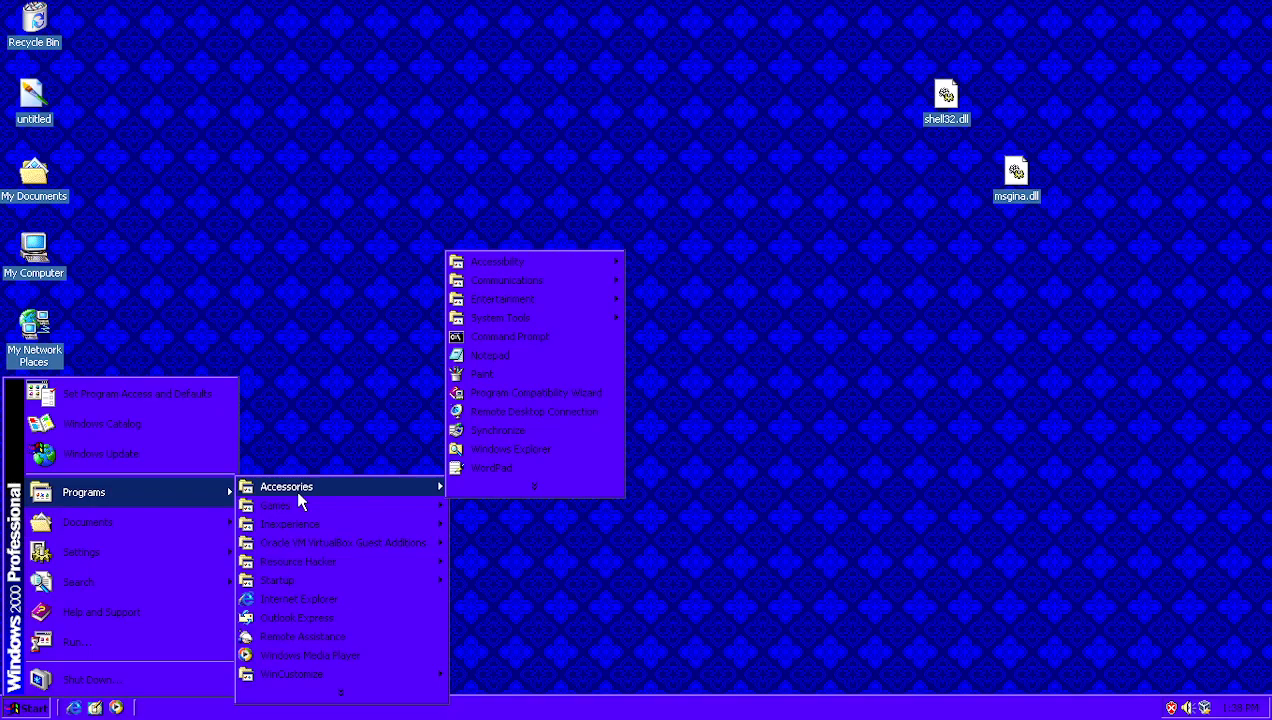
click(309, 342)
Step: Go through My Computer and Local Disk (C:) to the WINDOWS folder and look over its contents
double_click(30, 262)
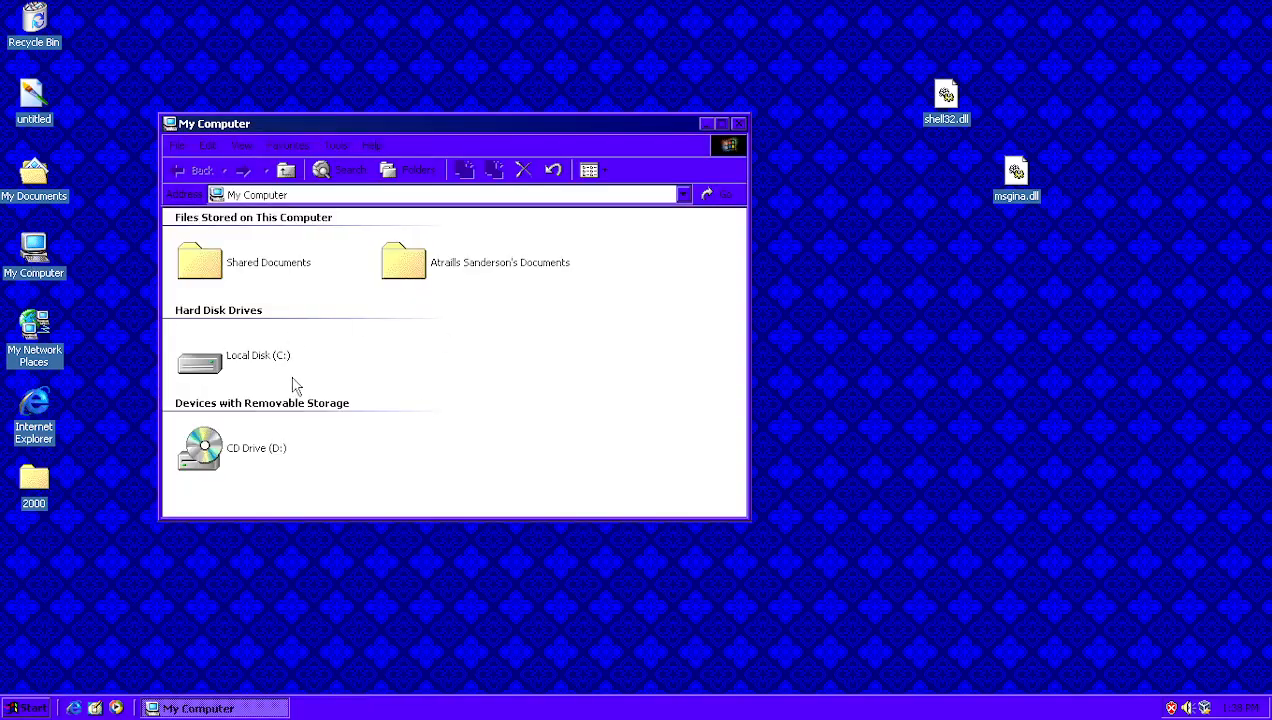
double_click(247, 364)
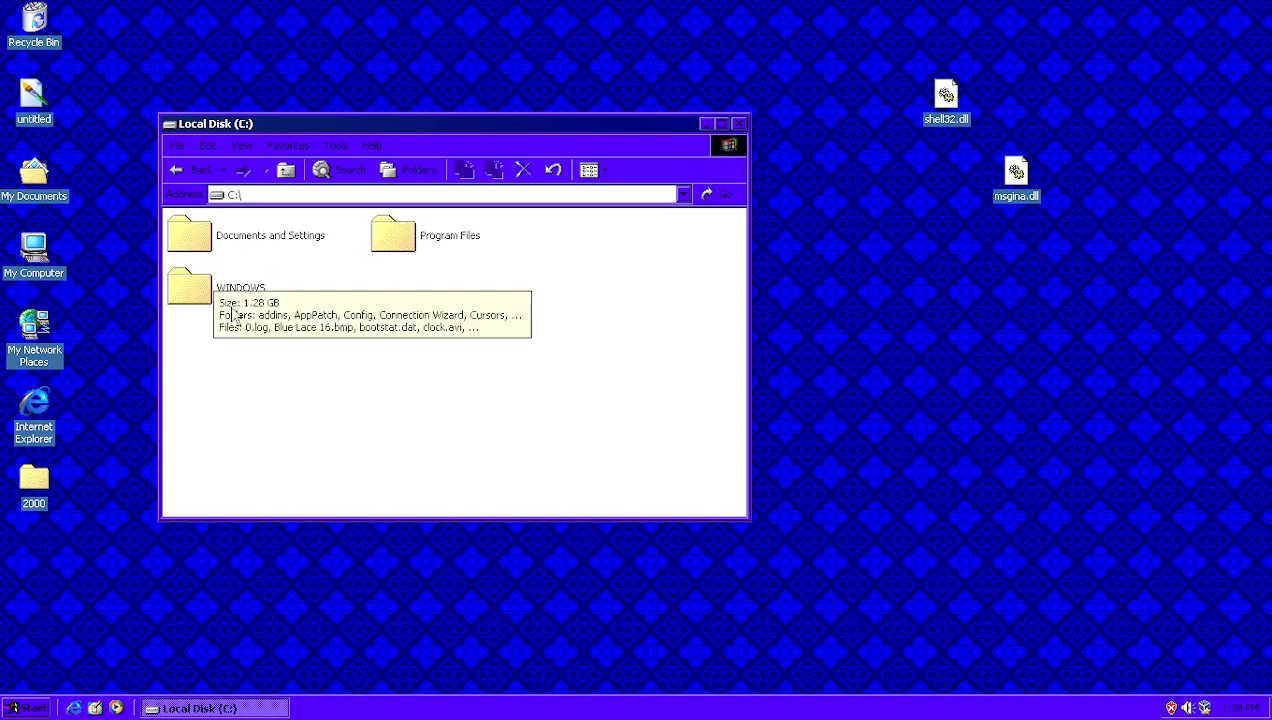
double_click(213, 270)
scroll(610, 445, down, 5)
scroll(580, 440, up, 3)
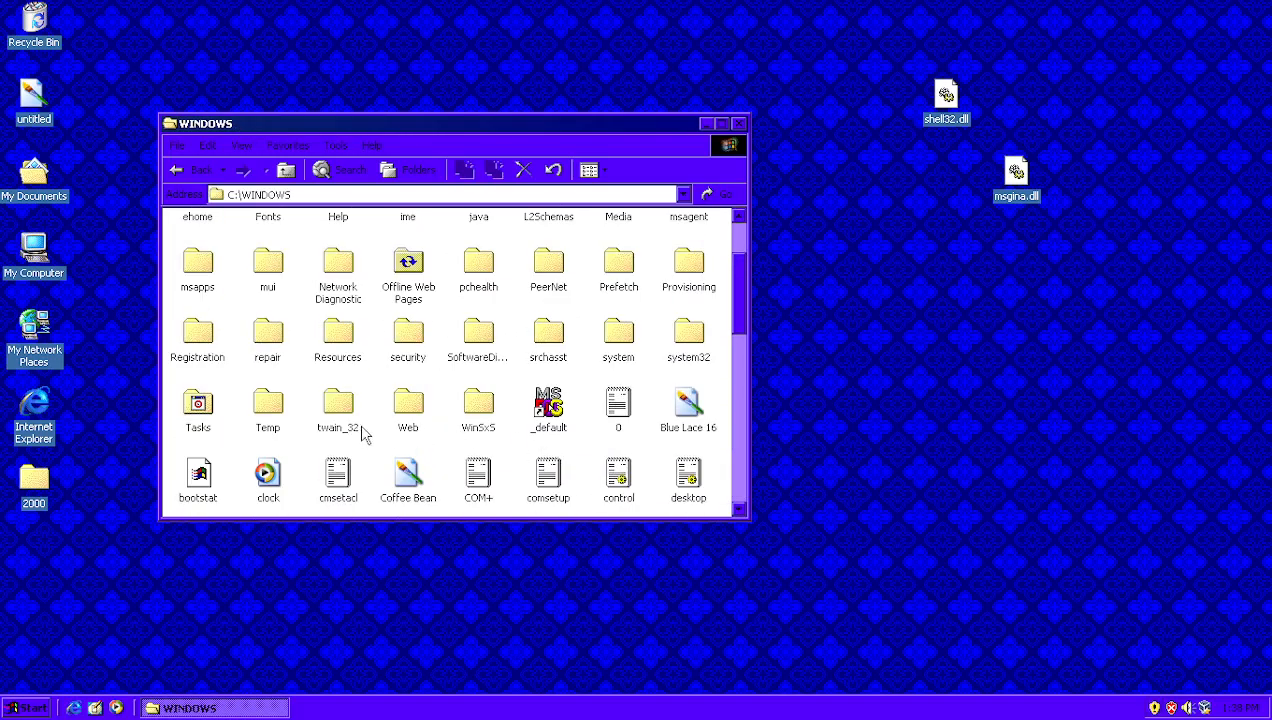
Step: Look through the system32 folder's contents and return to the WINDOWS folder
double_click(688, 347)
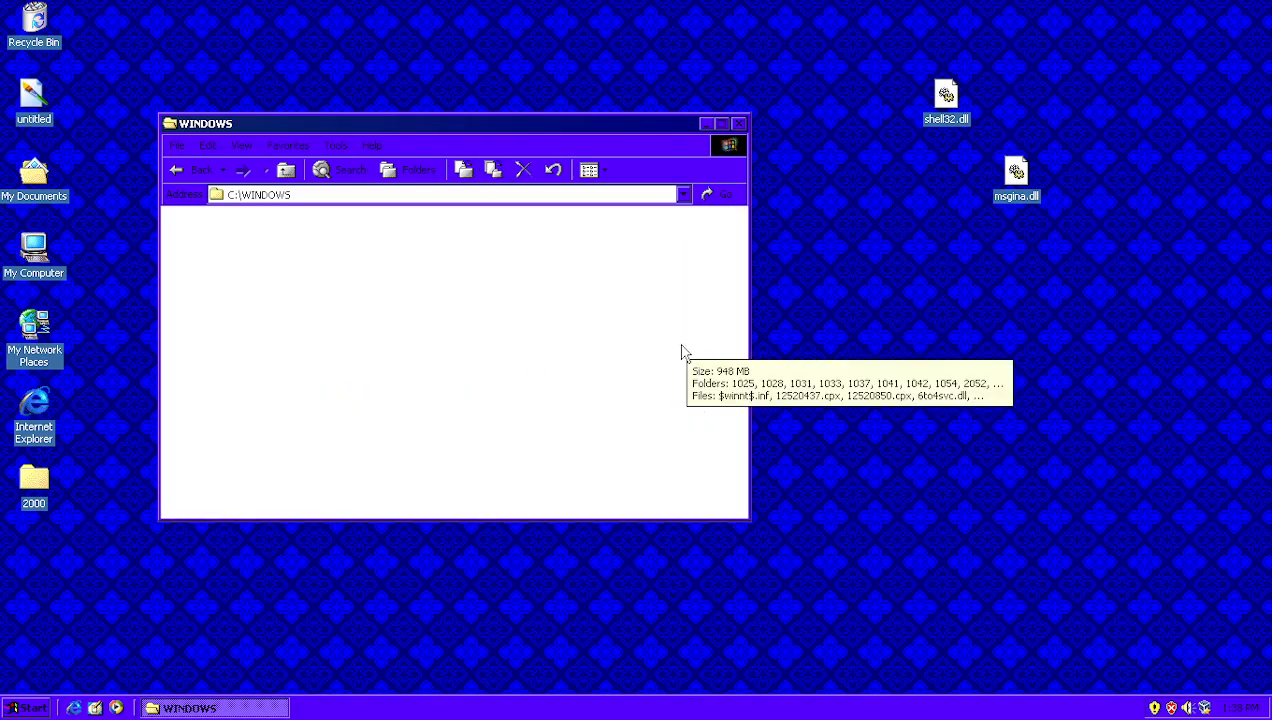
scroll(433, 433, down, 3)
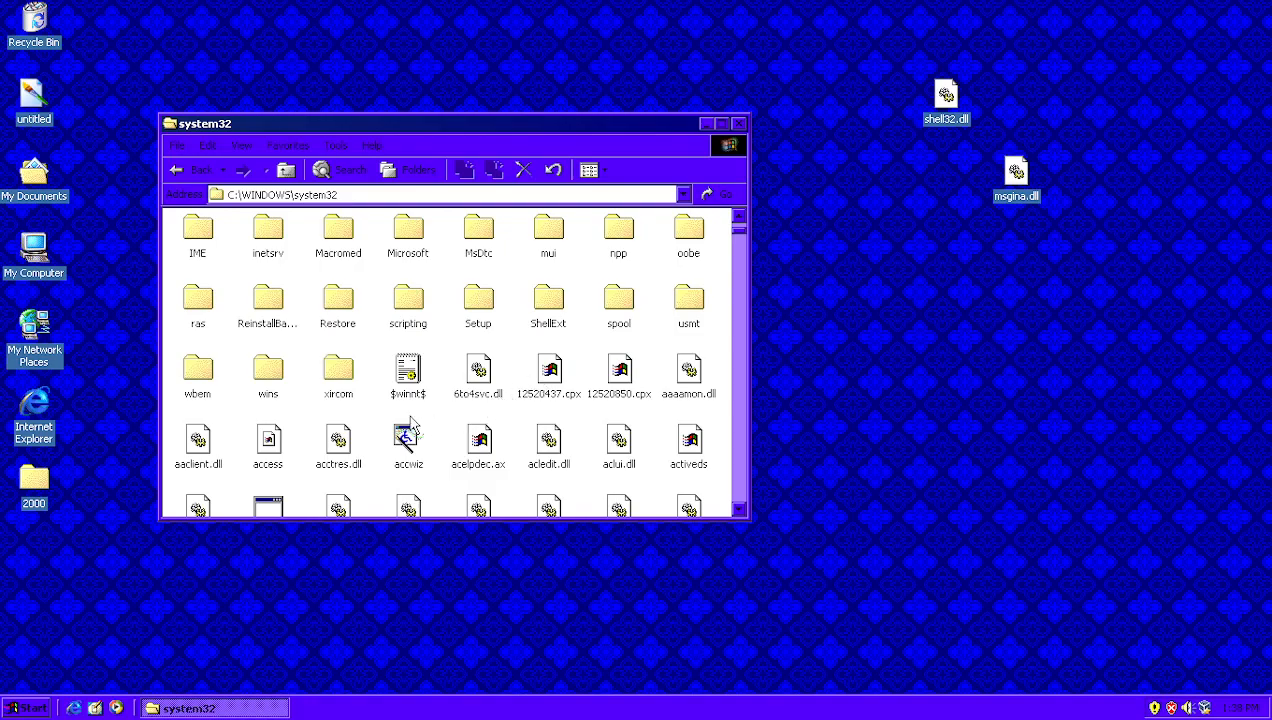
scroll(380, 424, up, 2)
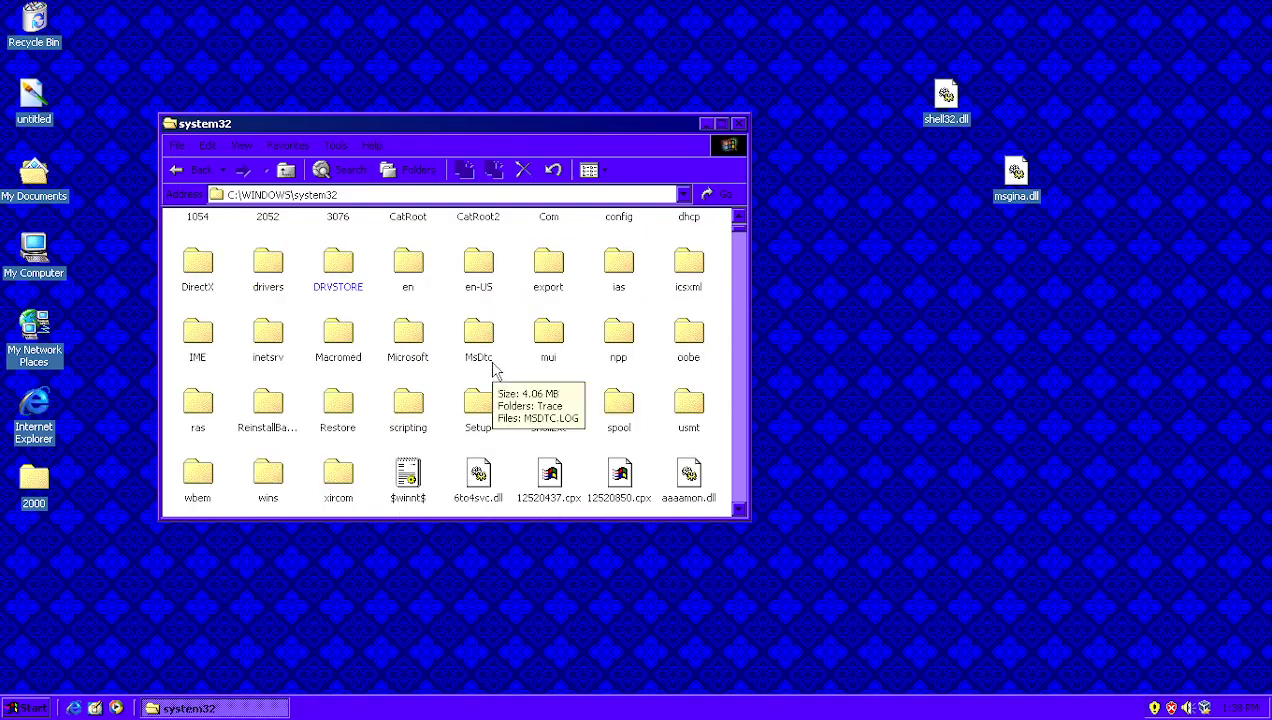
scroll(335, 318, up, 2)
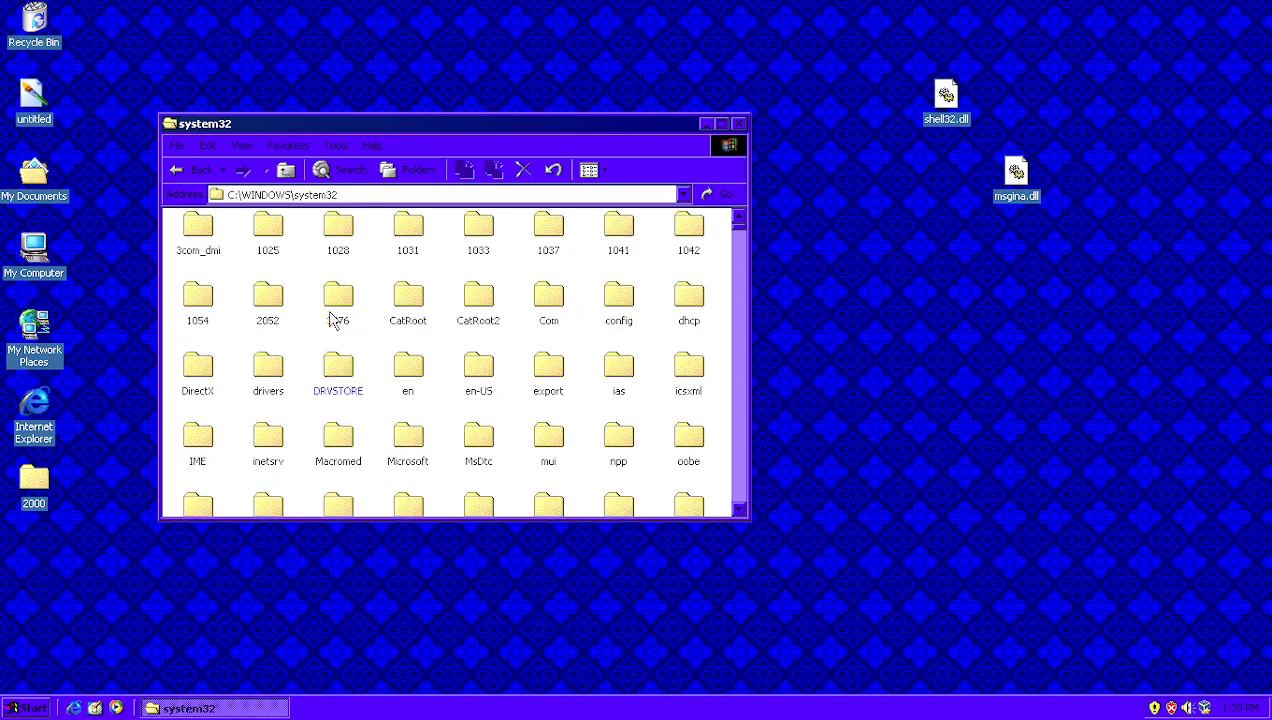
click(174, 170)
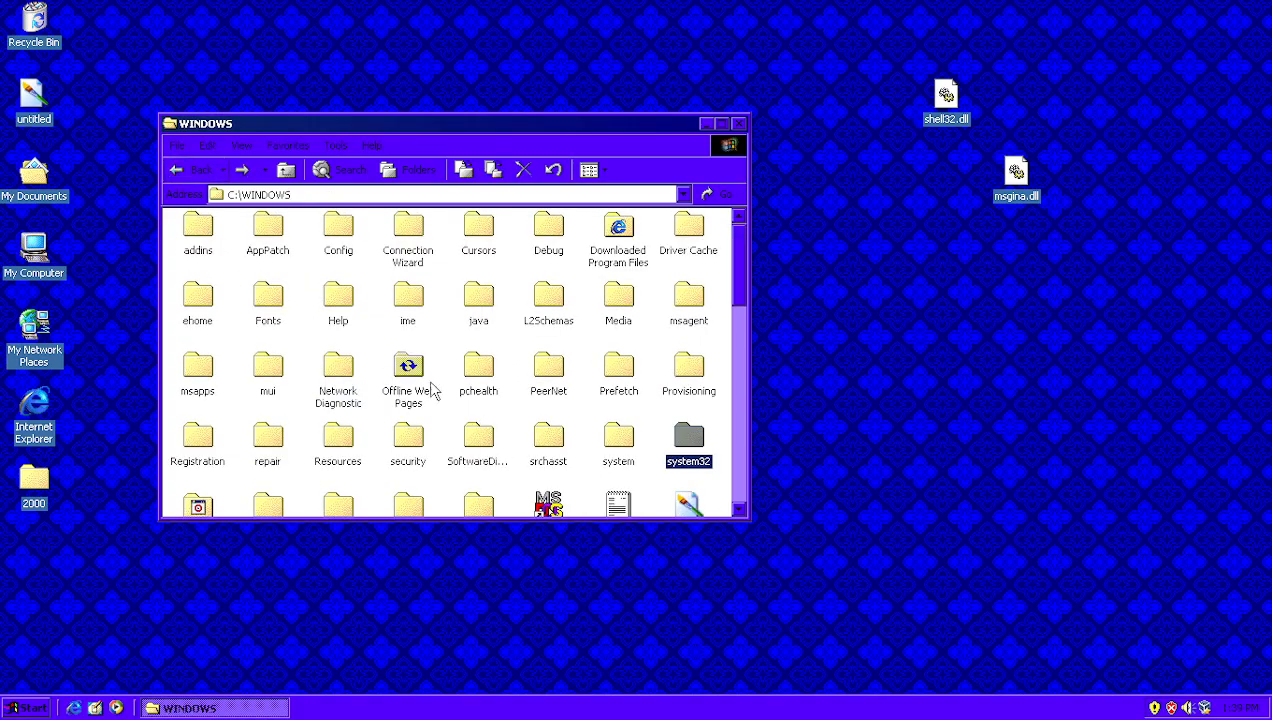
Step: View the contents of the Web folder and return to the WINDOWS folder
scroll(511, 415, down, 2)
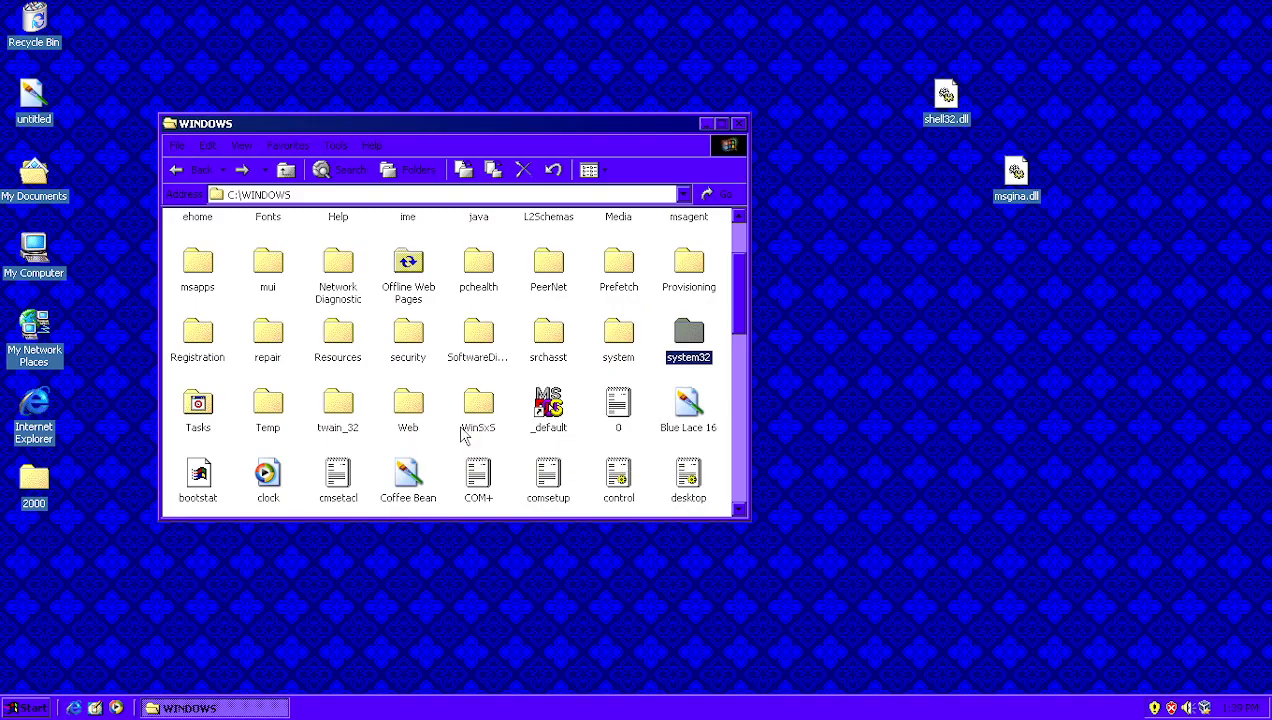
double_click(407, 408)
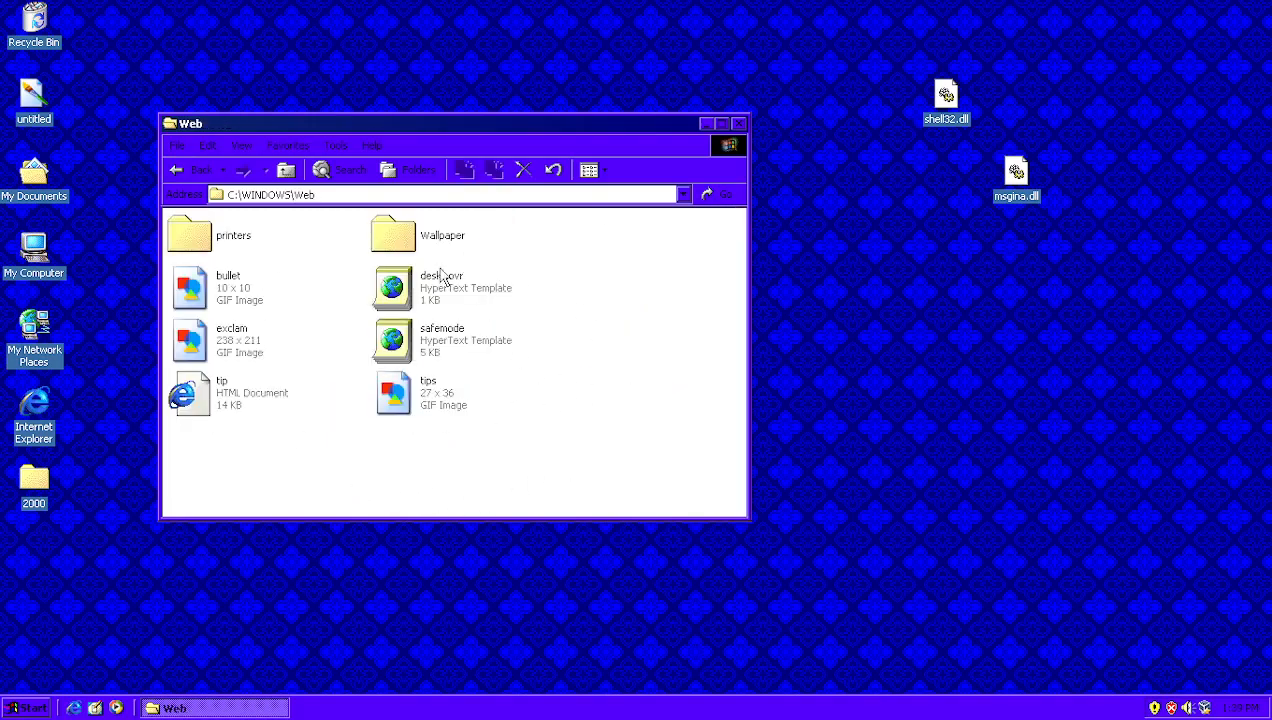
click(185, 170)
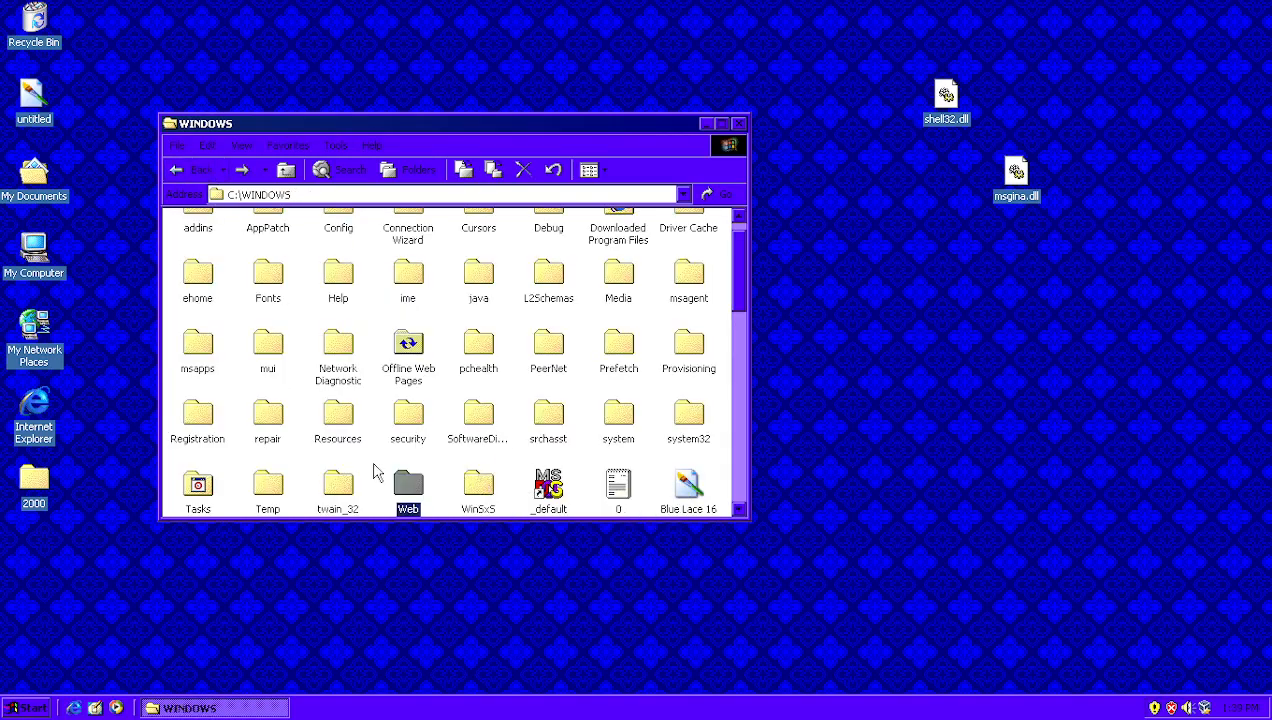
Step: Look briefly into the Resources folder, and review the sound files in the Media folder
scroll(345, 470, up, 1)
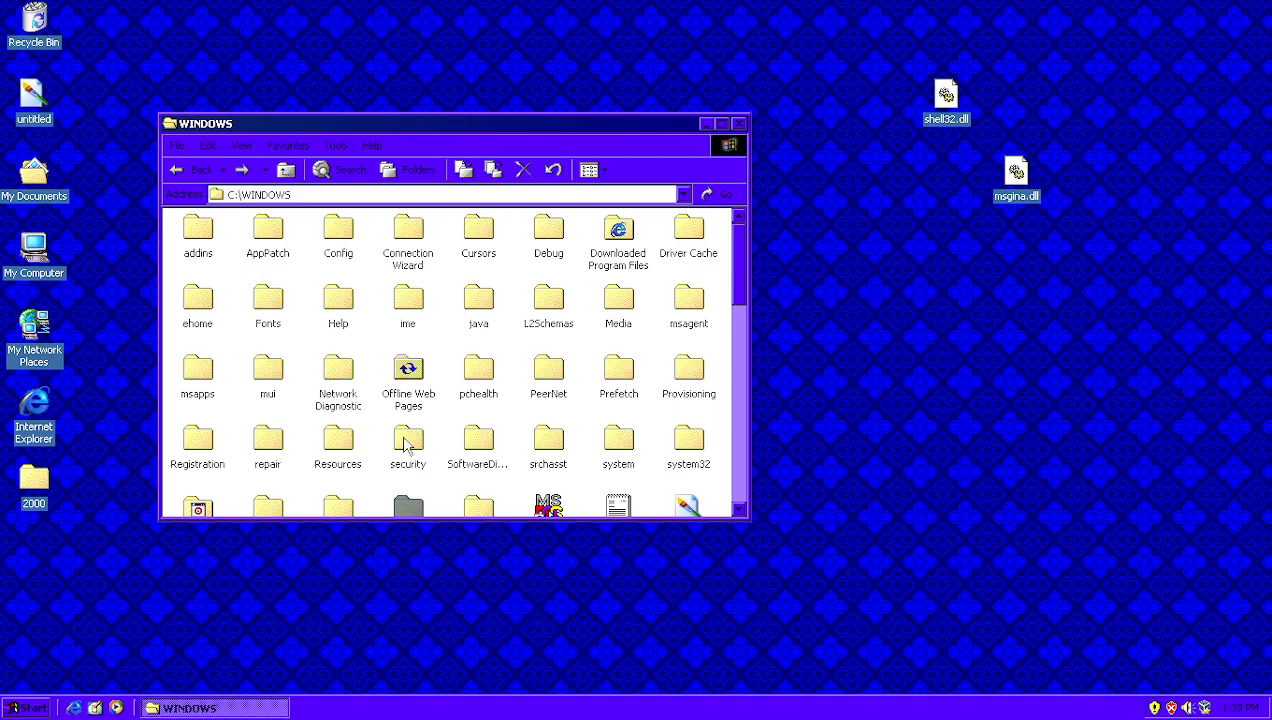
double_click(340, 437)
click(176, 170)
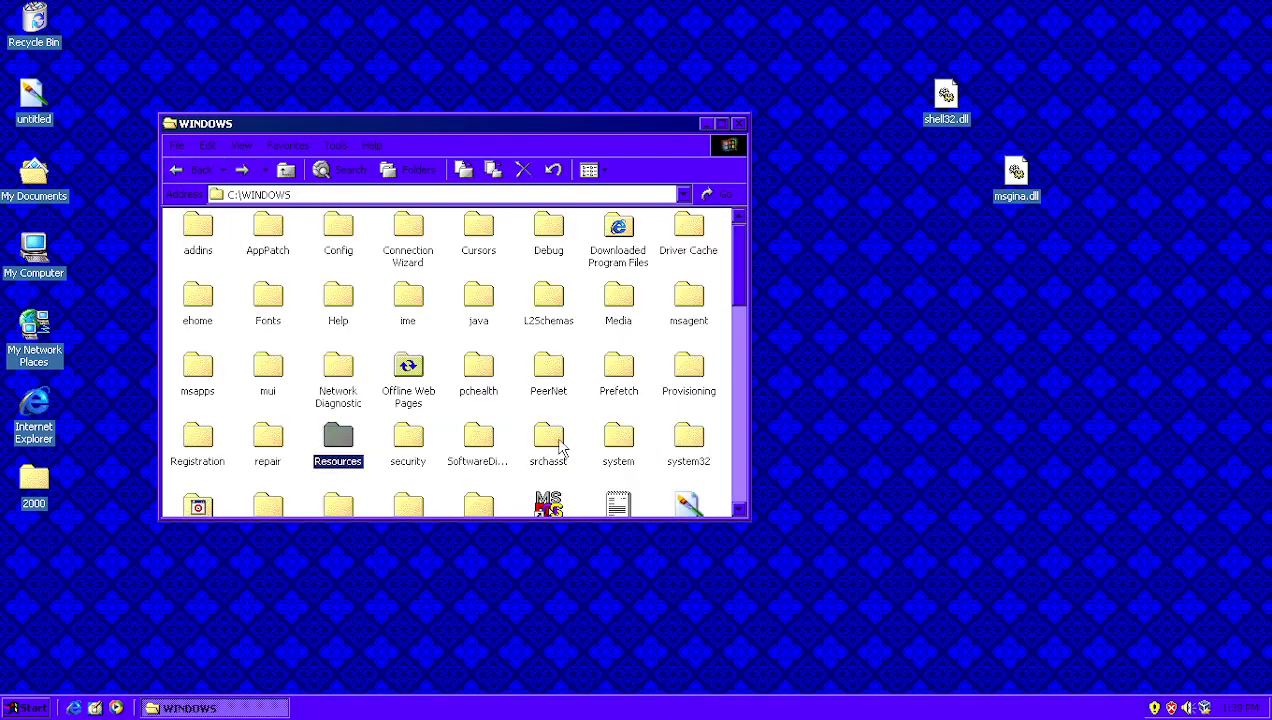
double_click(617, 303)
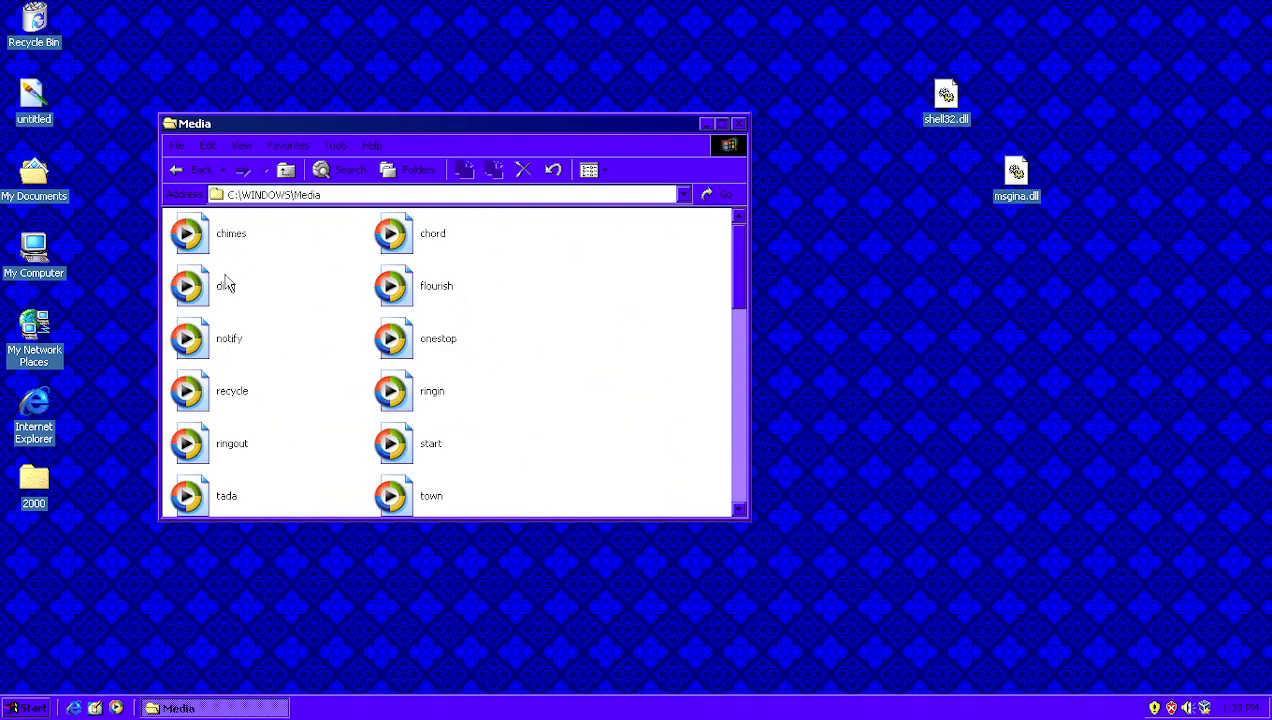
scroll(551, 385, down, 10)
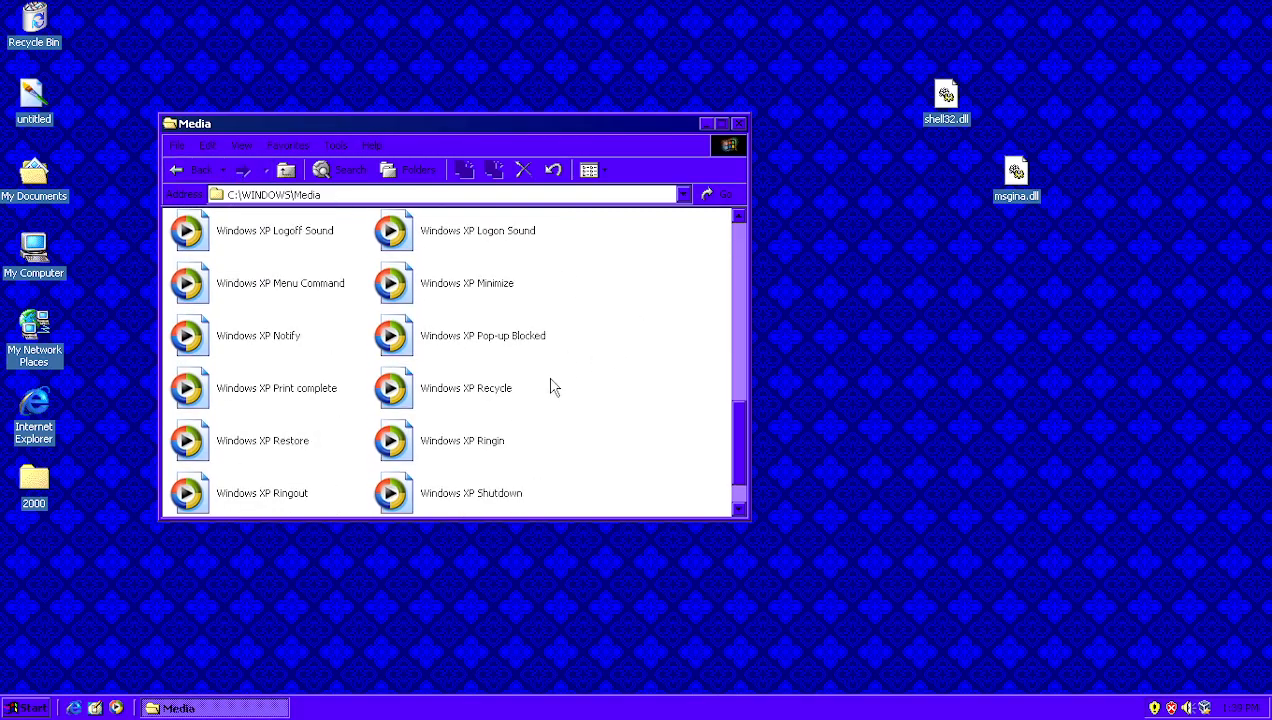
Step: Look at the Windows XP Shutdown, Windows XP Start and Windows XP Startup sound files in the Media folder
scroll(551, 385, down, 1)
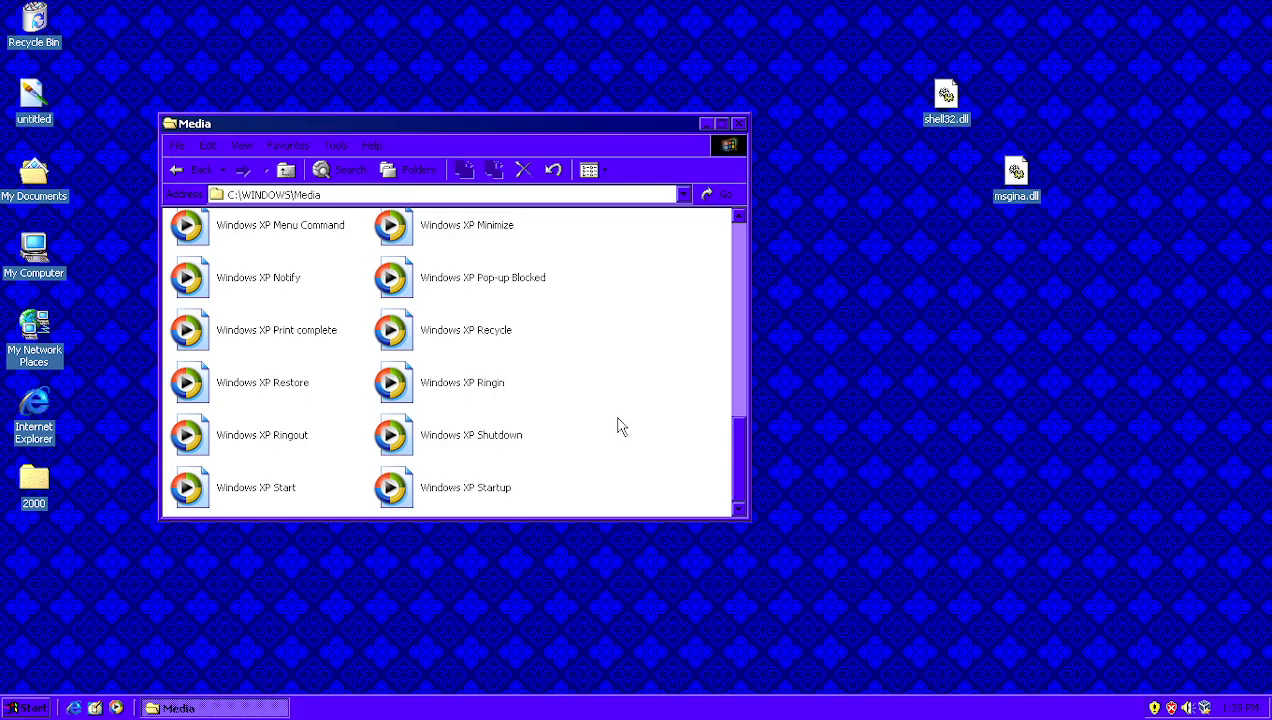
click(394, 433)
key(F2)
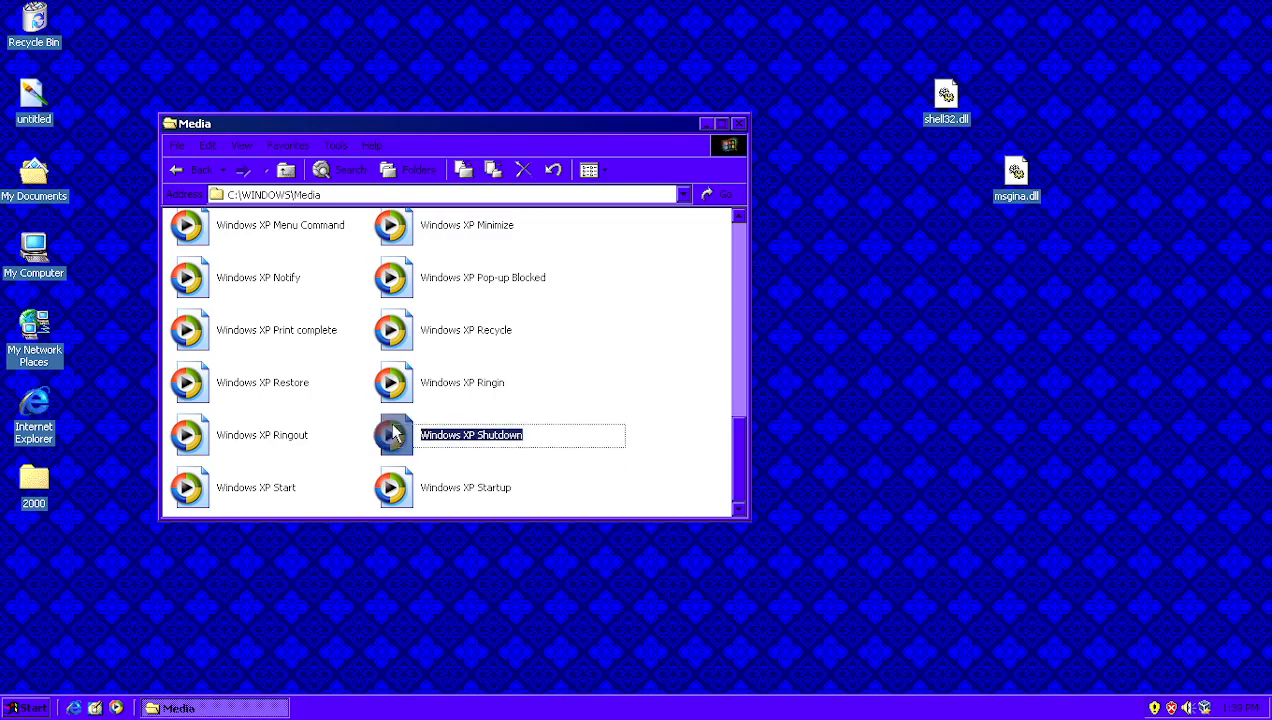
click(659, 450)
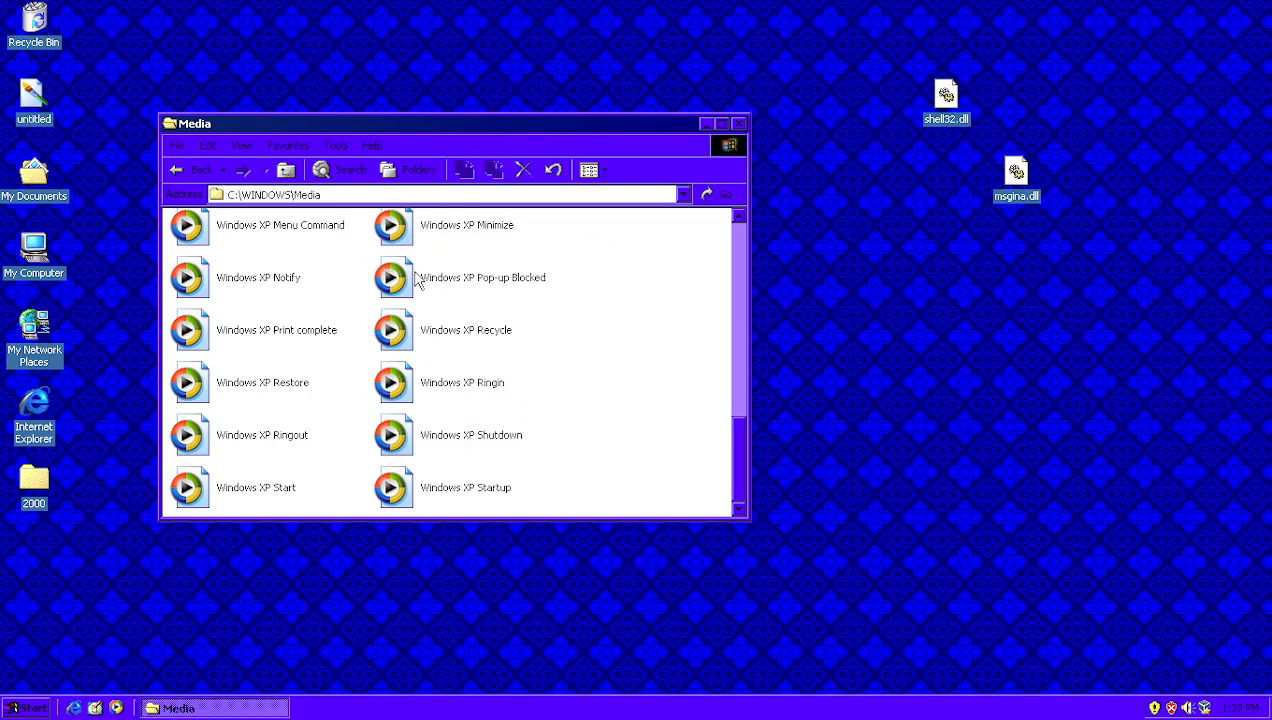
click(284, 484)
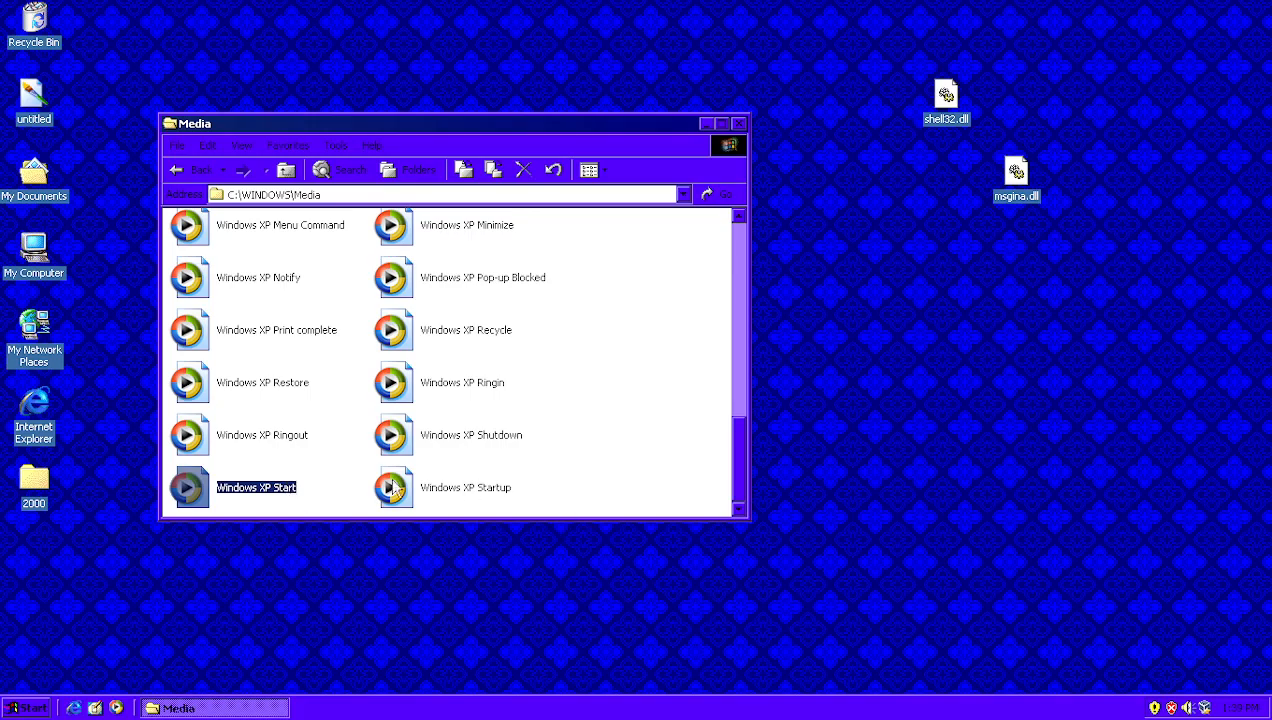
click(646, 437)
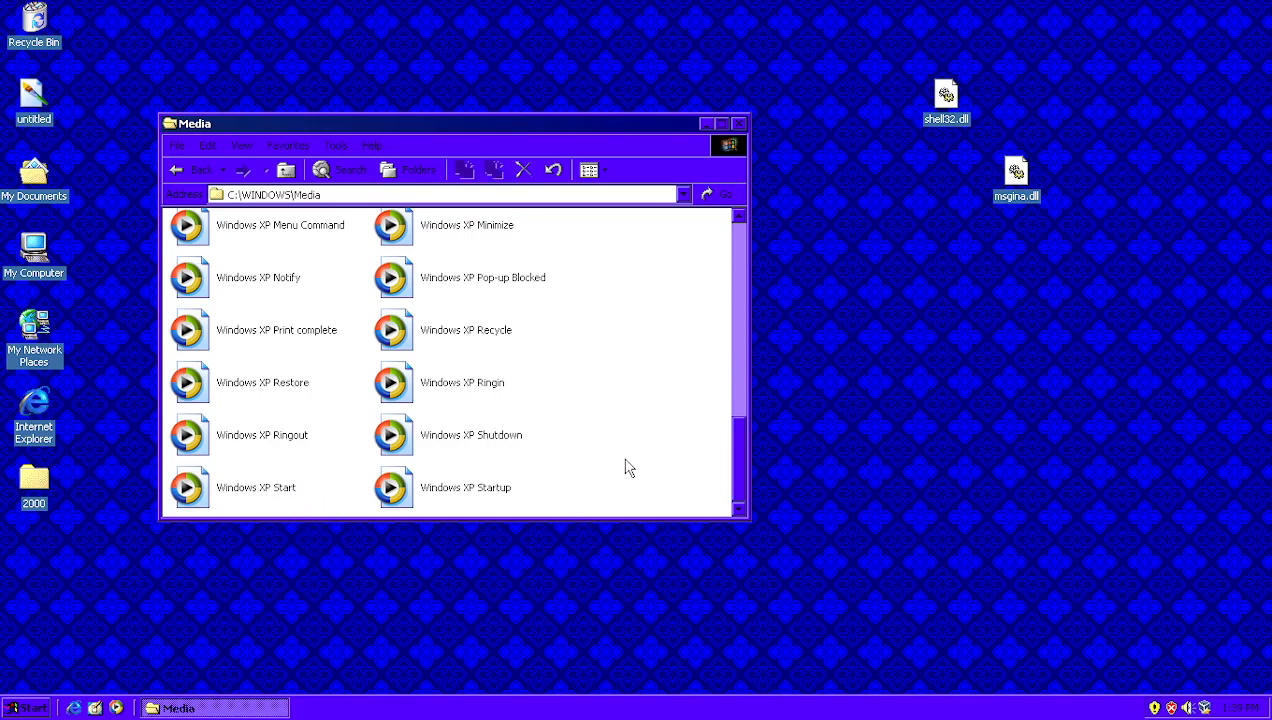
click(492, 489)
click(623, 437)
Step: Browse the remaining Media sounds and point out the Windows XP Logoff Sound and Windows XP Logon Sound files
scroll(546, 437, up, 3)
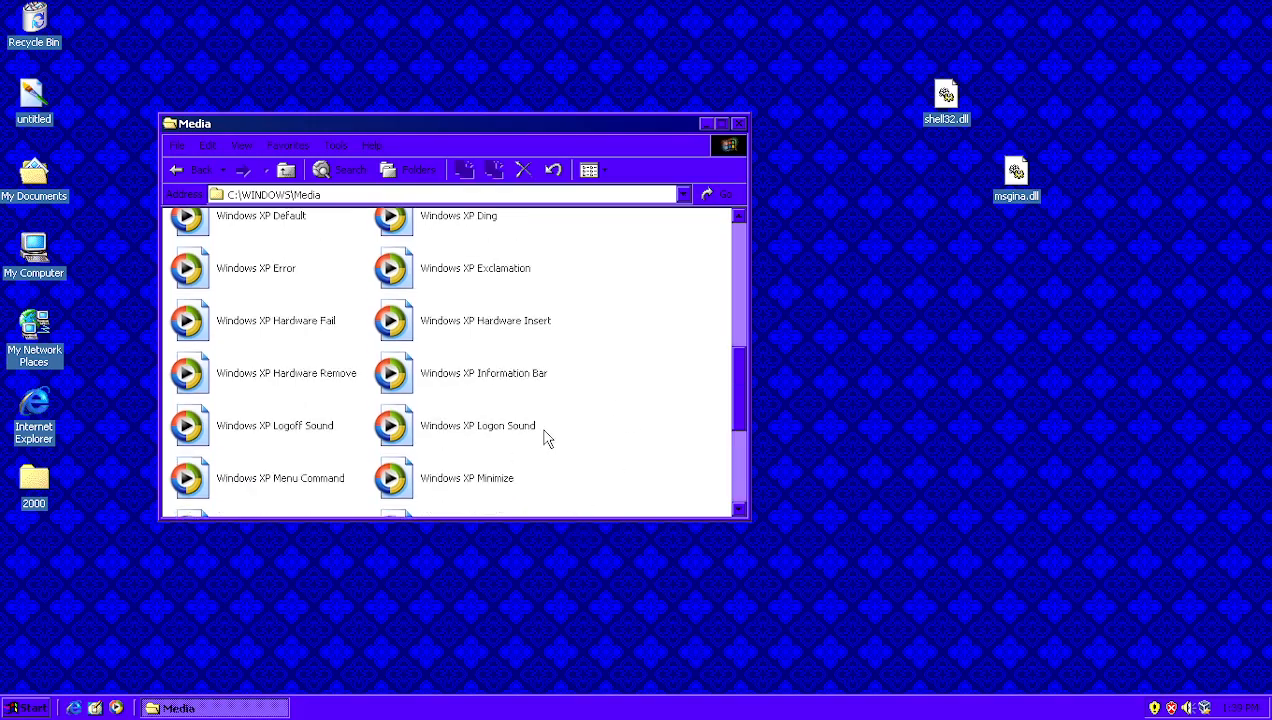
scroll(546, 437, up, 3)
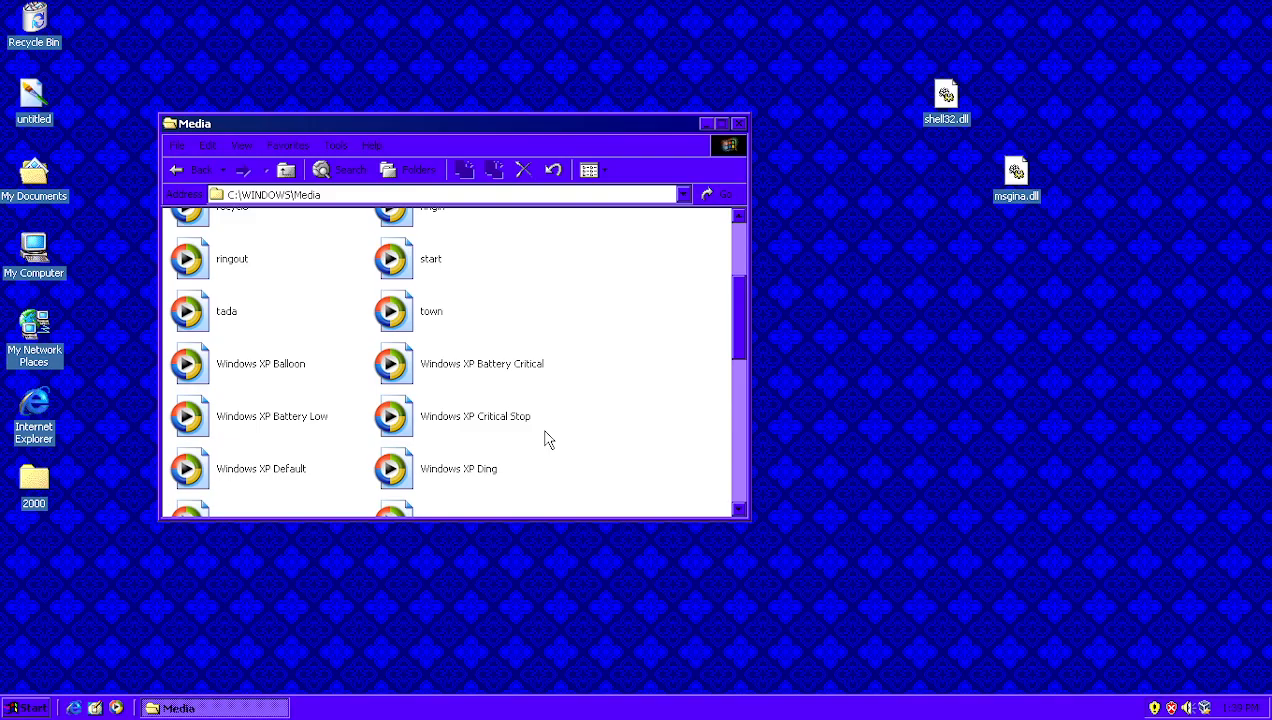
scroll(548, 440, down, 5)
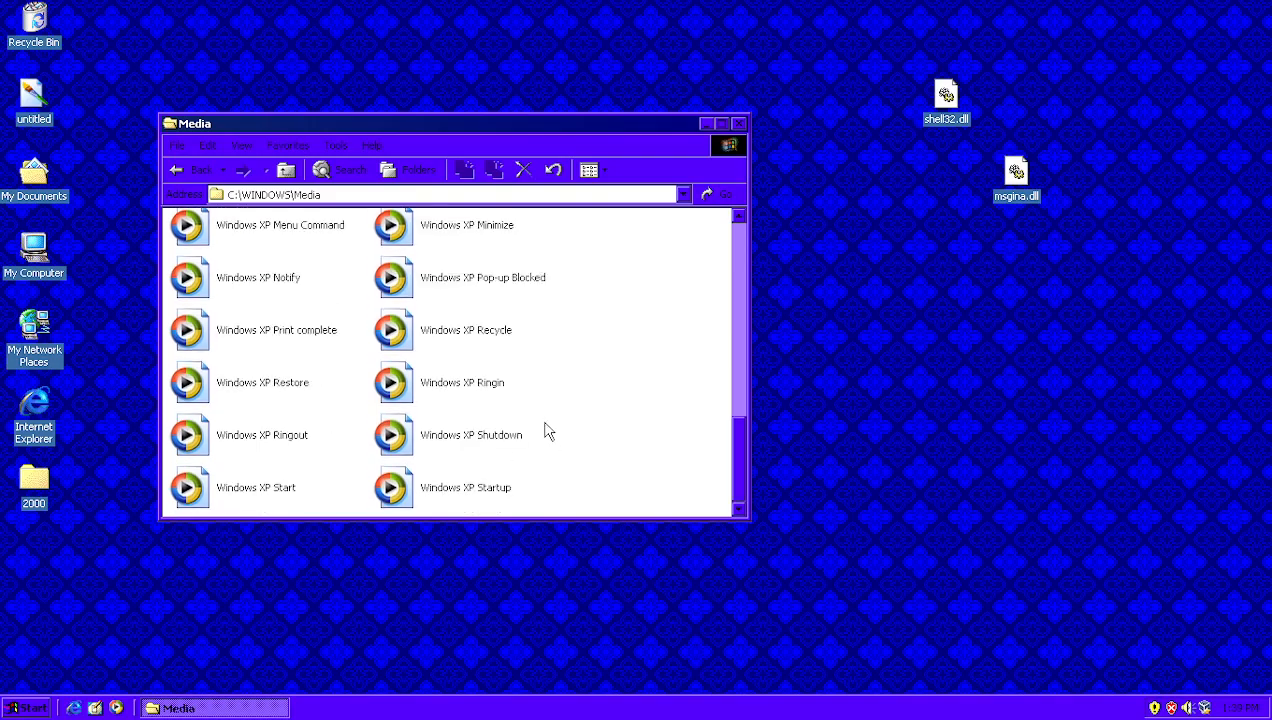
scroll(375, 351, up, 2)
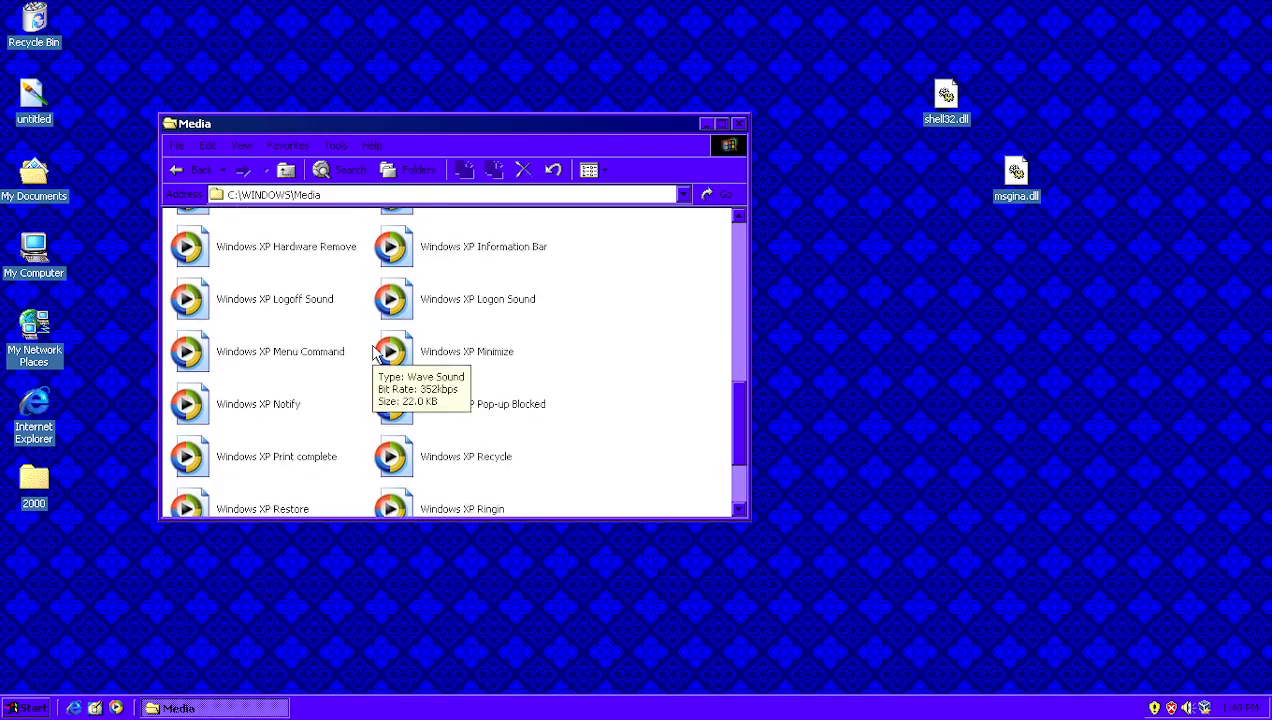
click(276, 298)
click(452, 300)
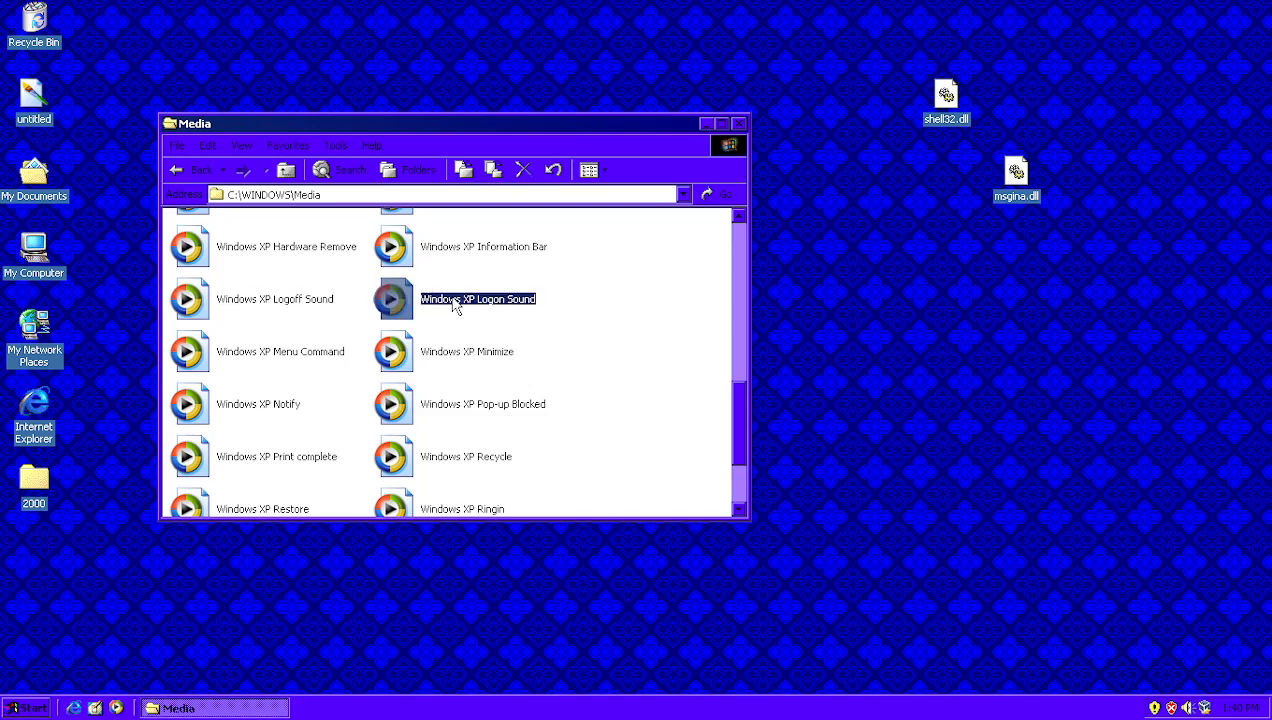
click(260, 305)
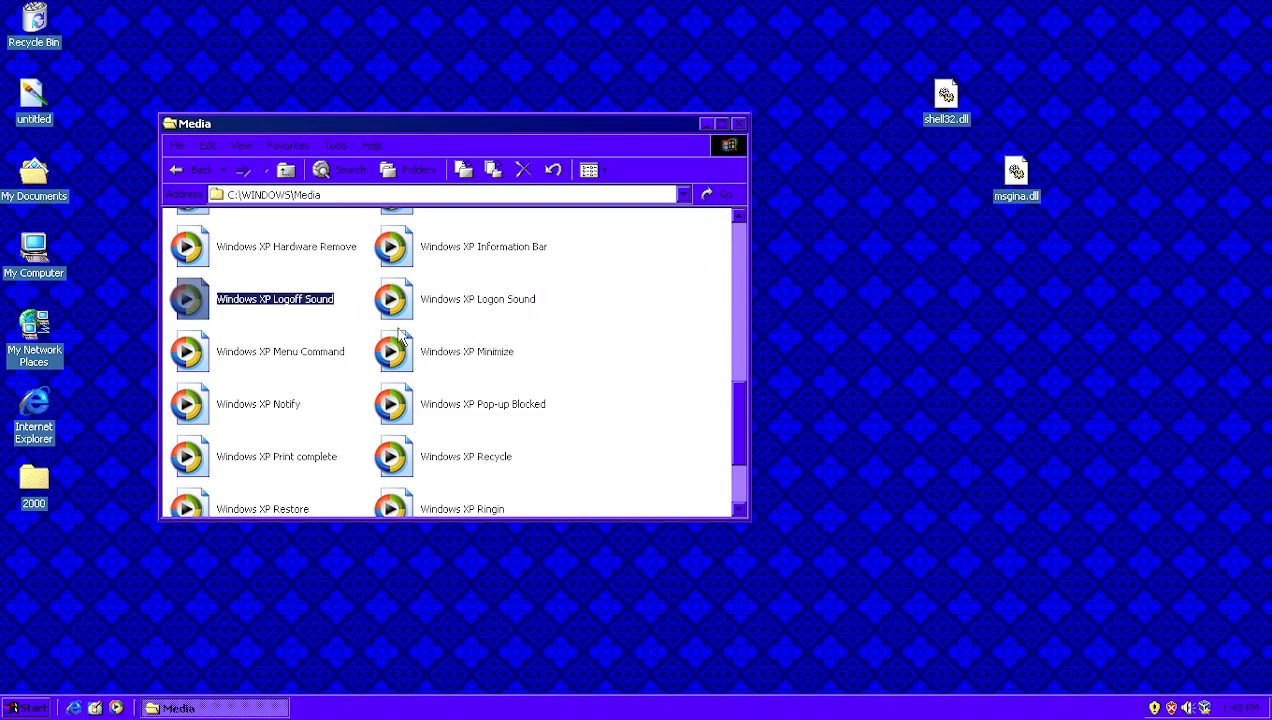
click(610, 362)
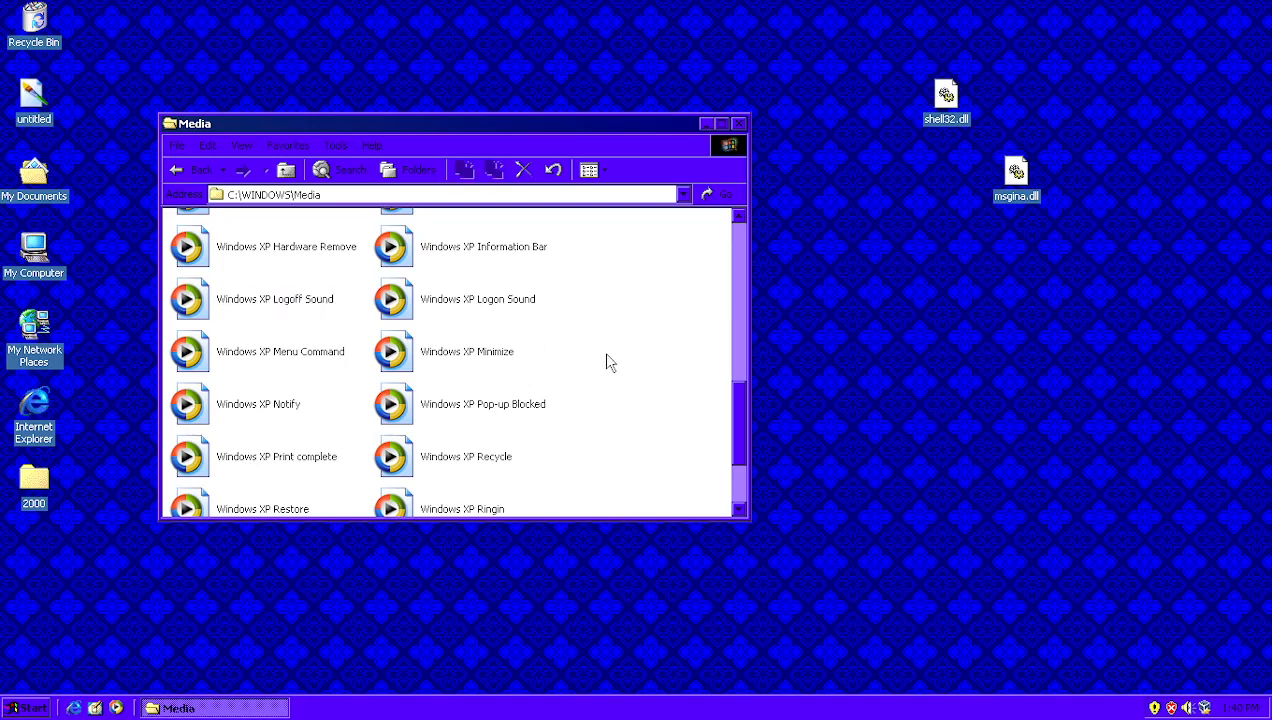
click(442, 318)
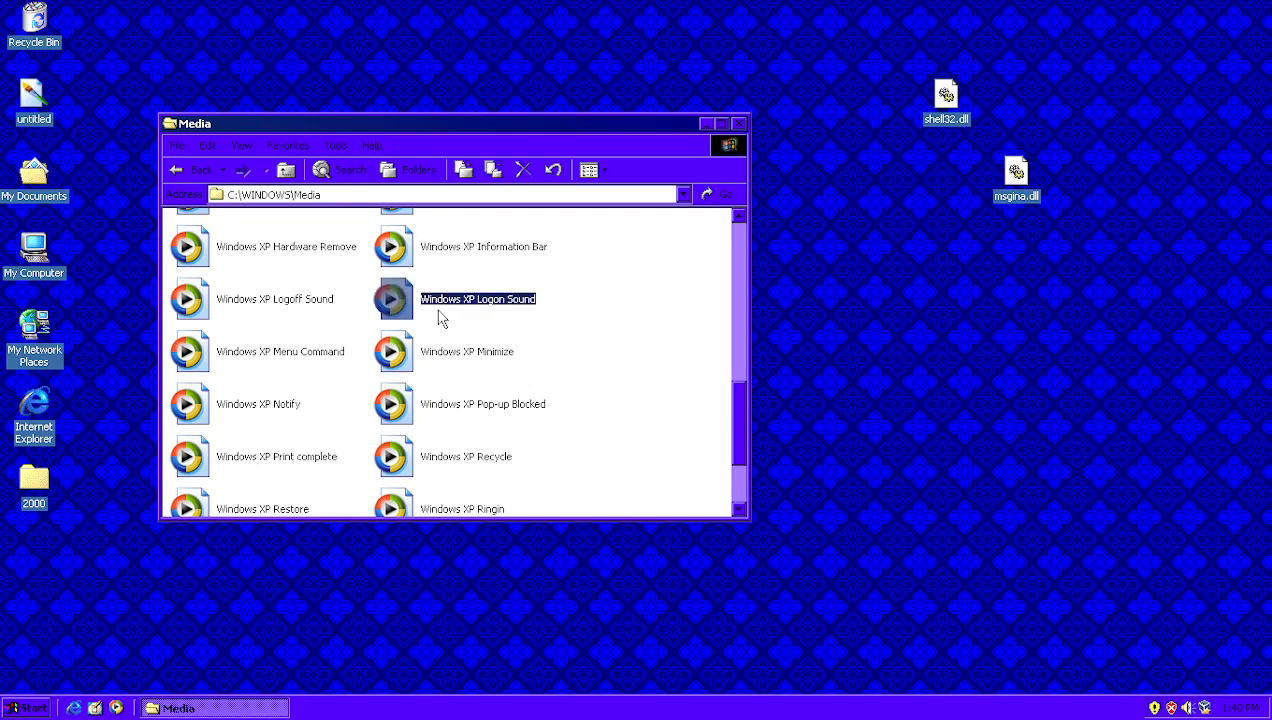
click(665, 320)
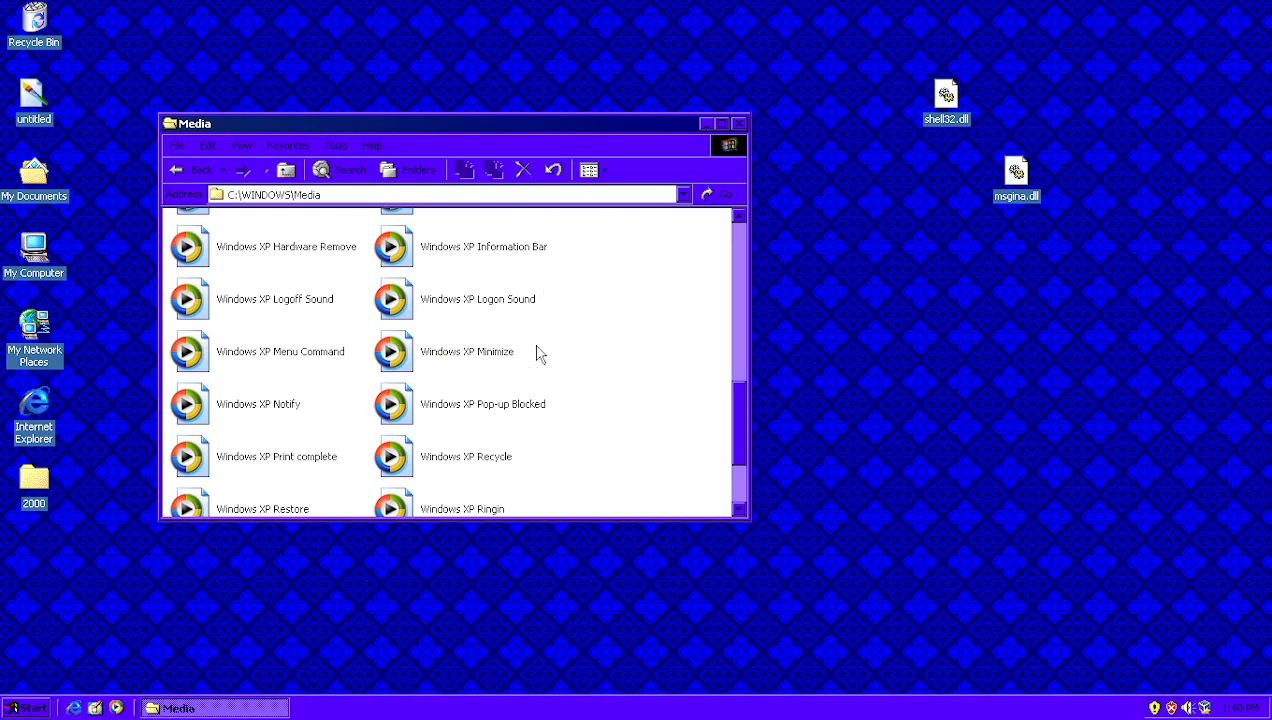
click(432, 300)
click(670, 291)
Step: Close the Media folder and power off the virtual machine with the Shut down option
click(738, 125)
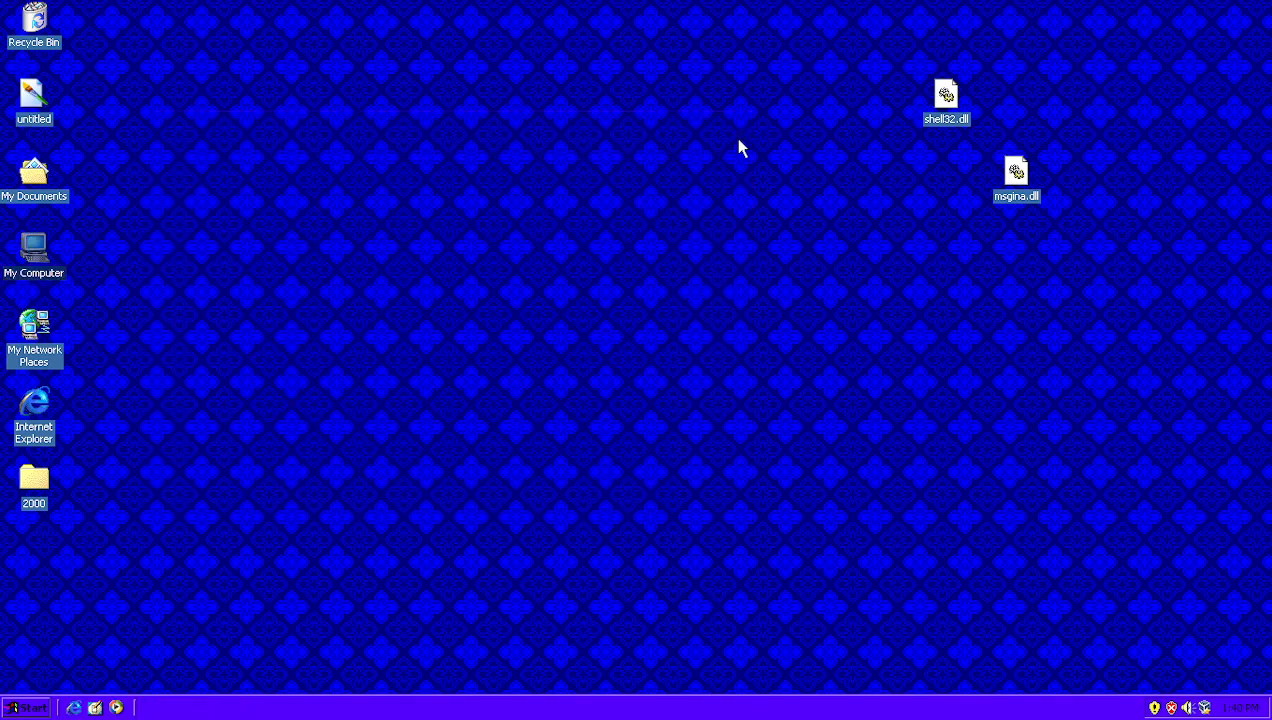
click(29, 710)
click(128, 678)
click(640, 296)
click(636, 329)
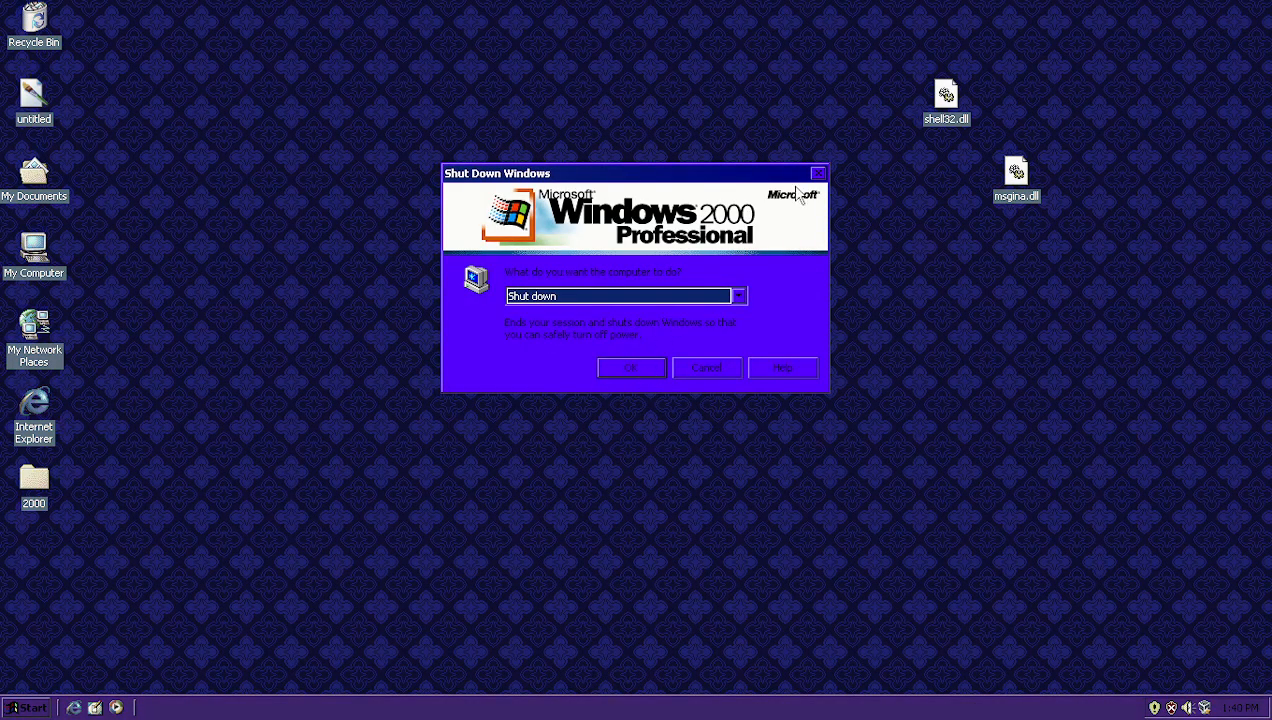
click(638, 369)
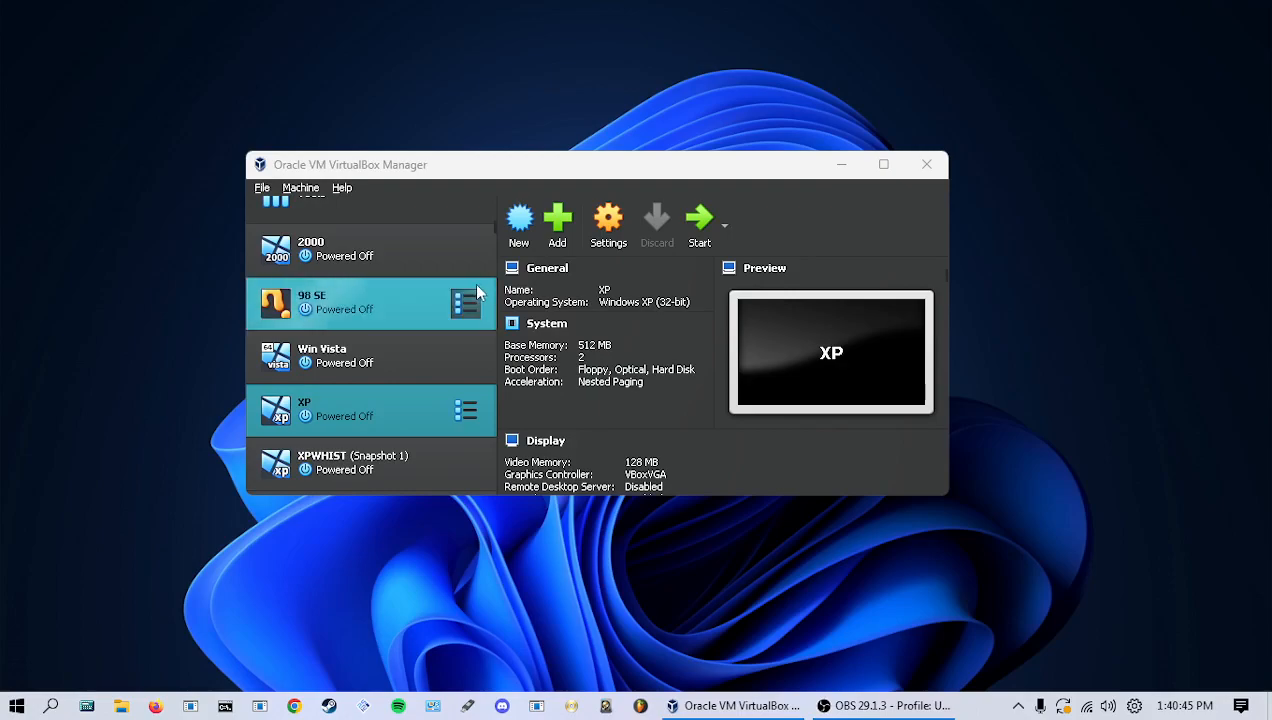
Step: Move the VirtualBox Manager window aside, minimize it, and switch to OBS
drag(406, 165, 327, 152)
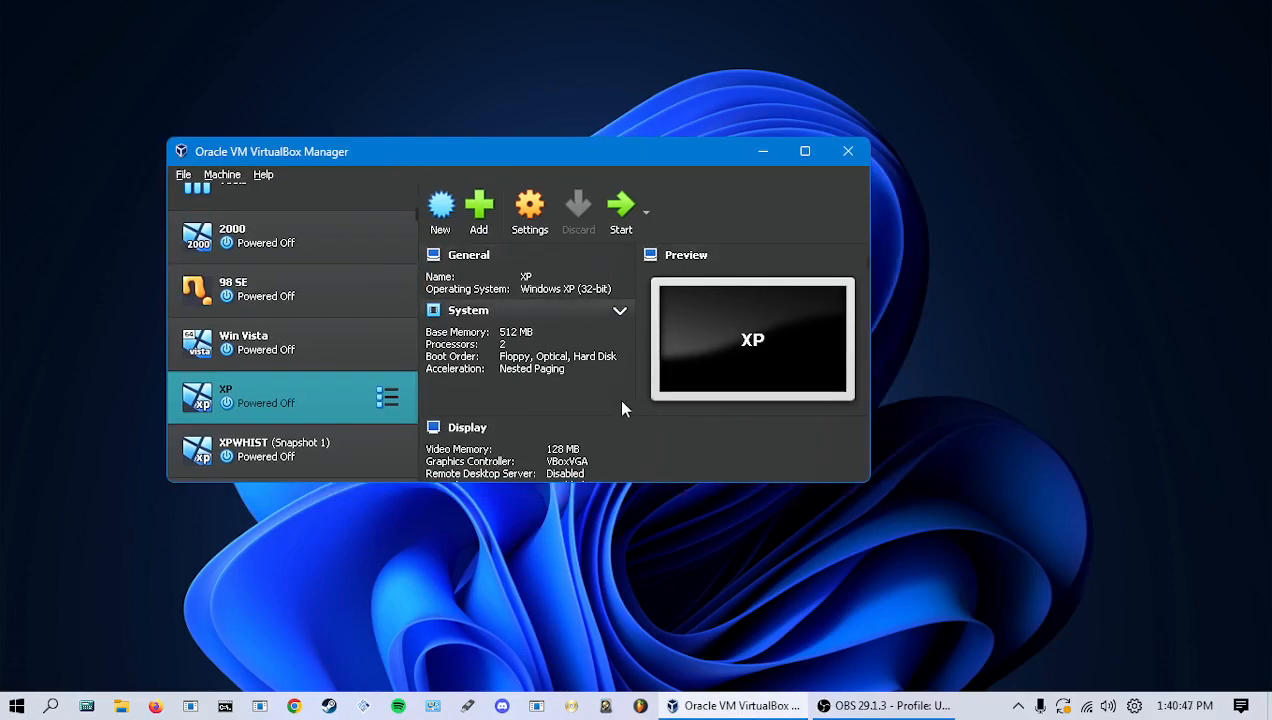
click(762, 151)
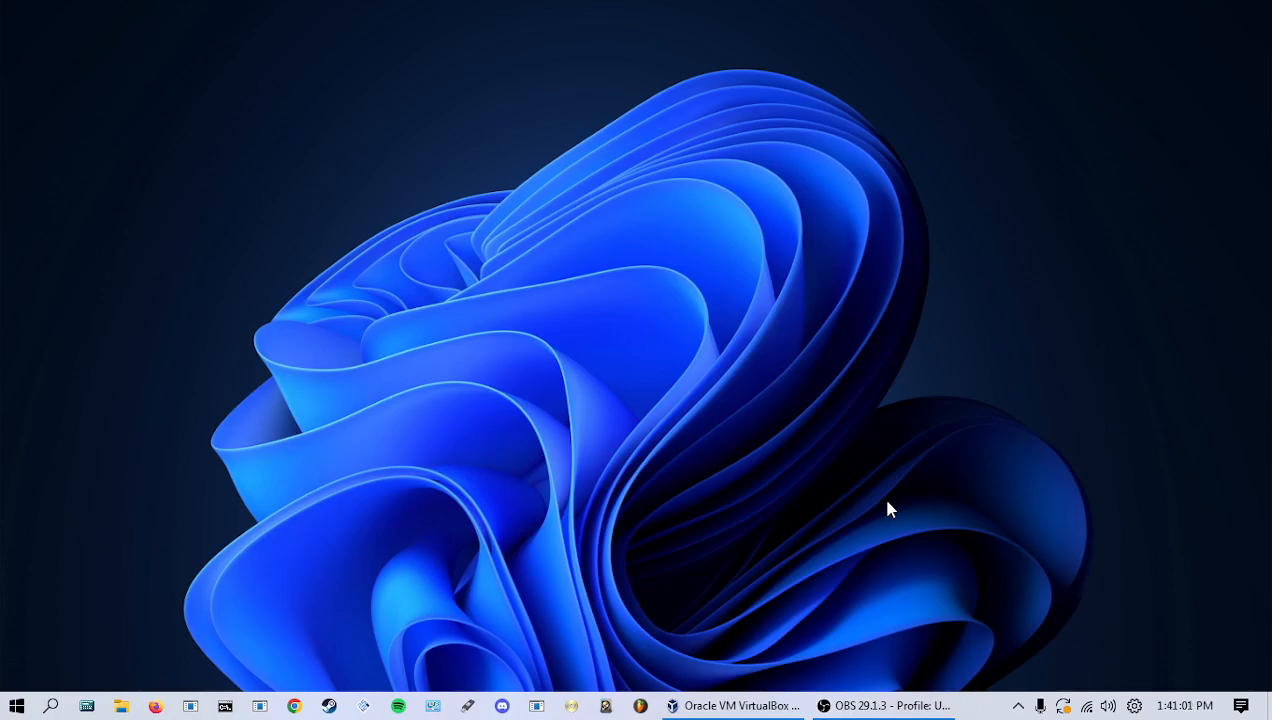
click(880, 705)
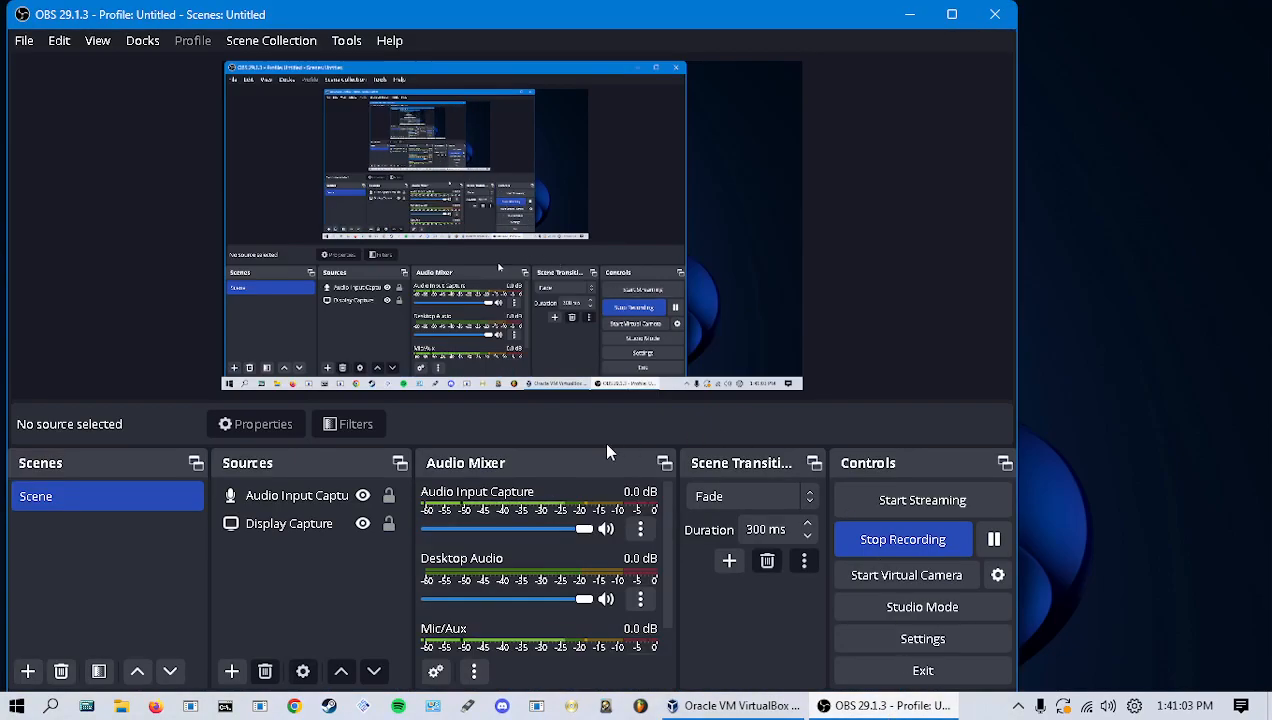